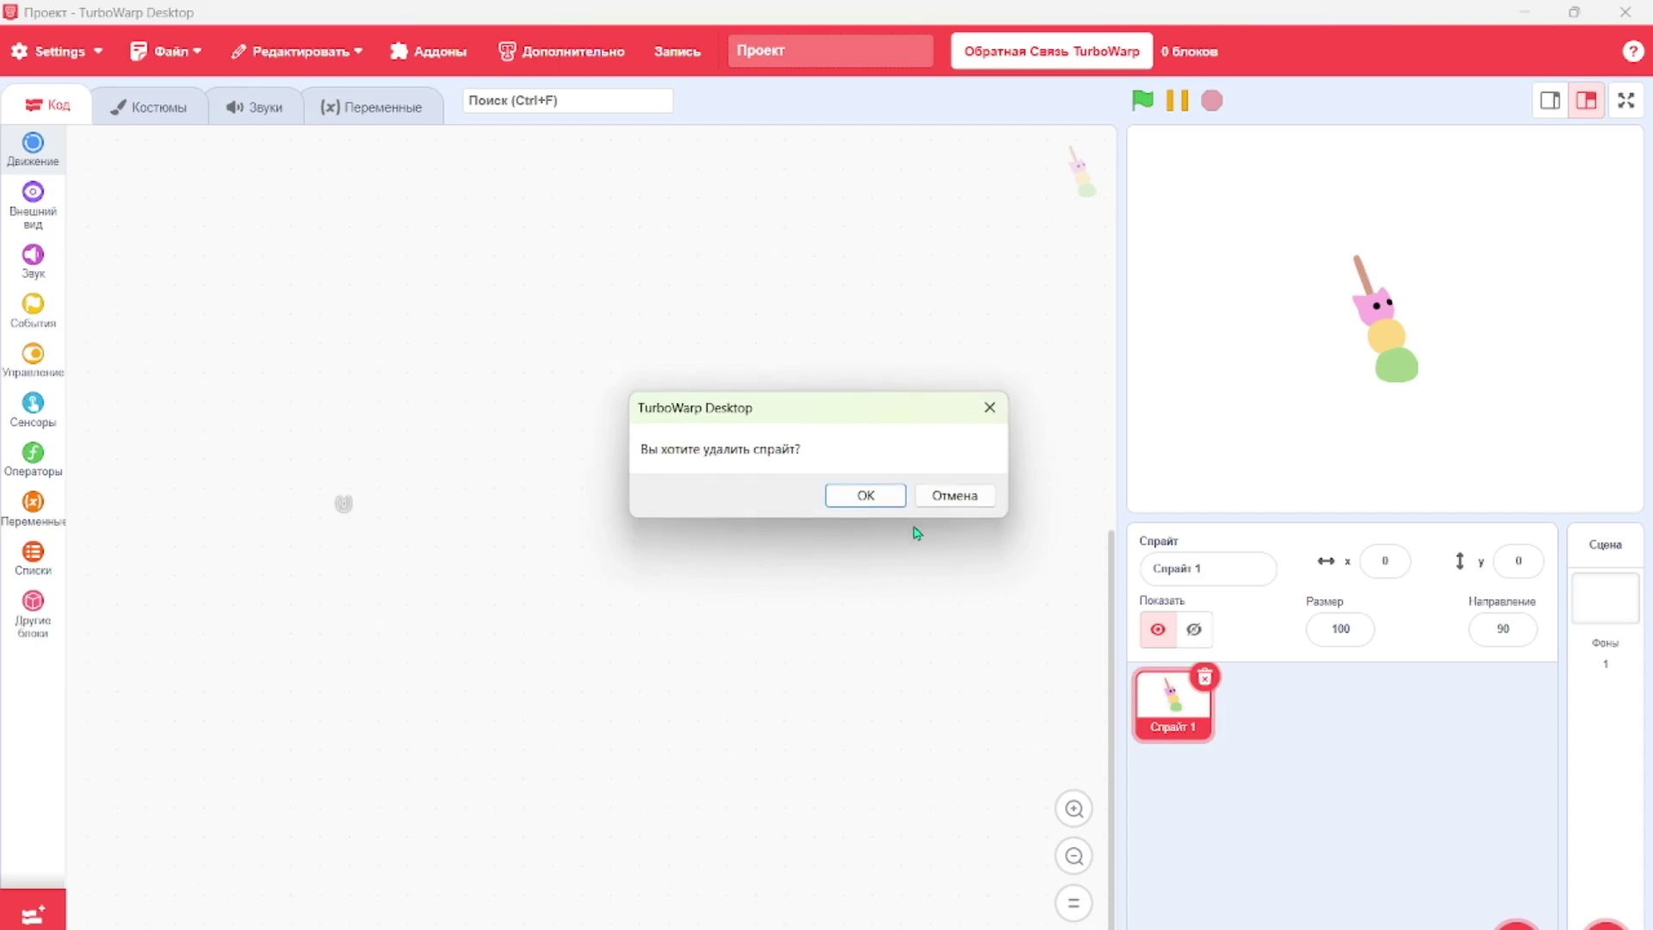
- Delete the existing Спрайт 1 and create a new blank sprite to paint
click(860, 493)
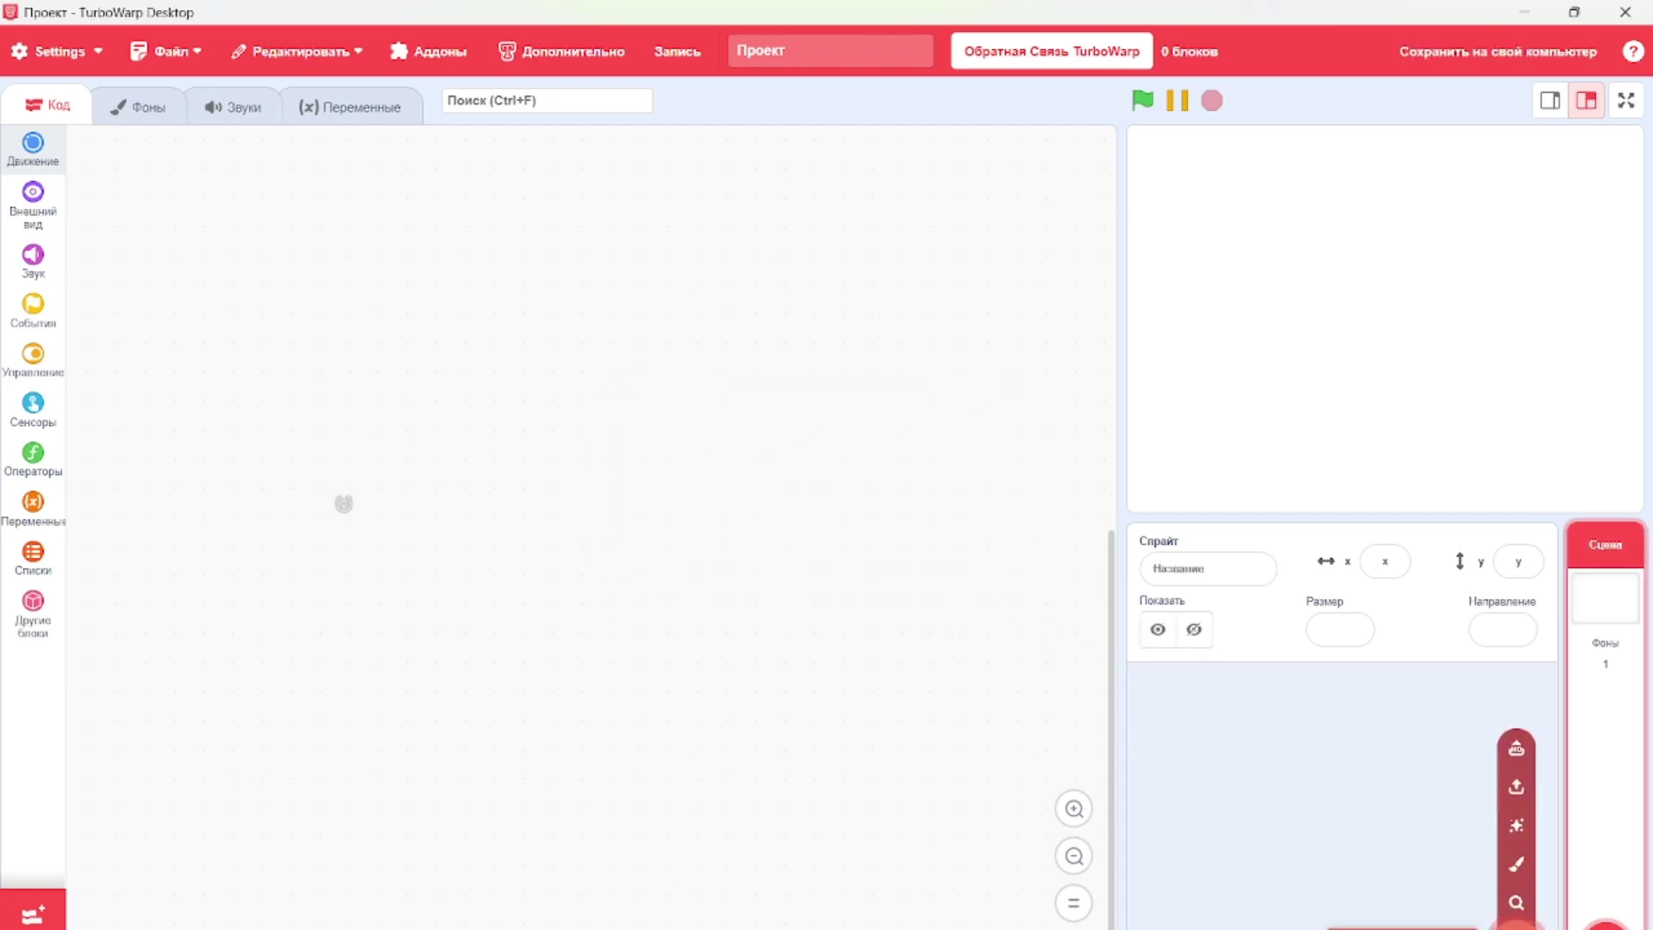
click(1517, 865)
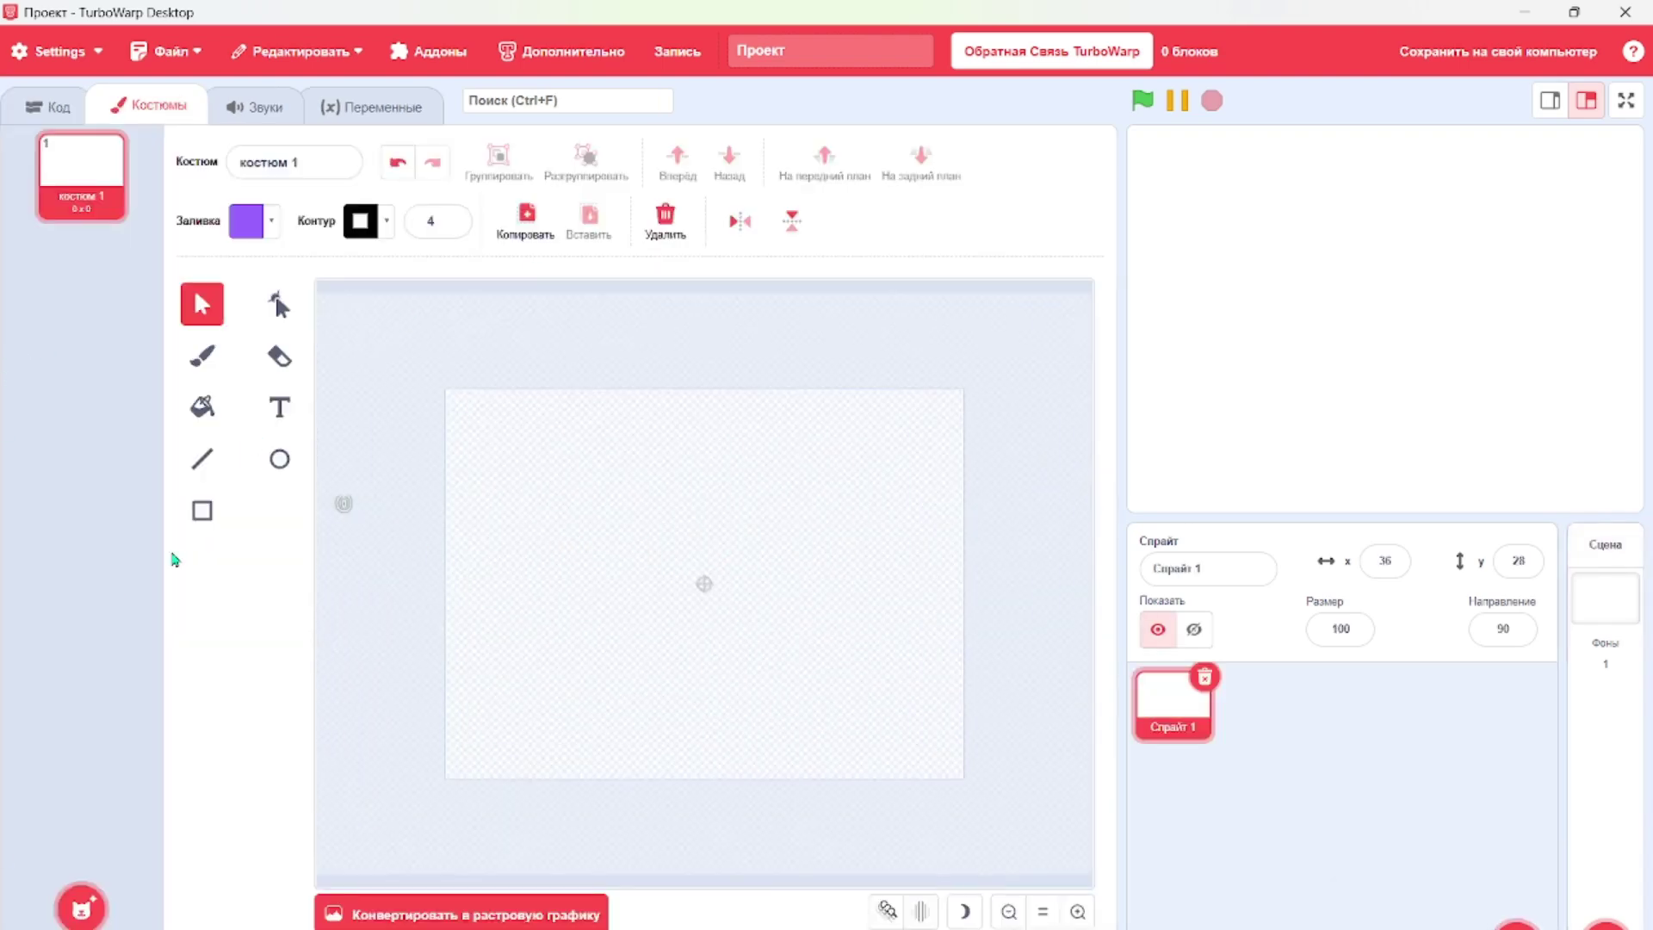
click(201, 356)
click(246, 220)
click(203, 675)
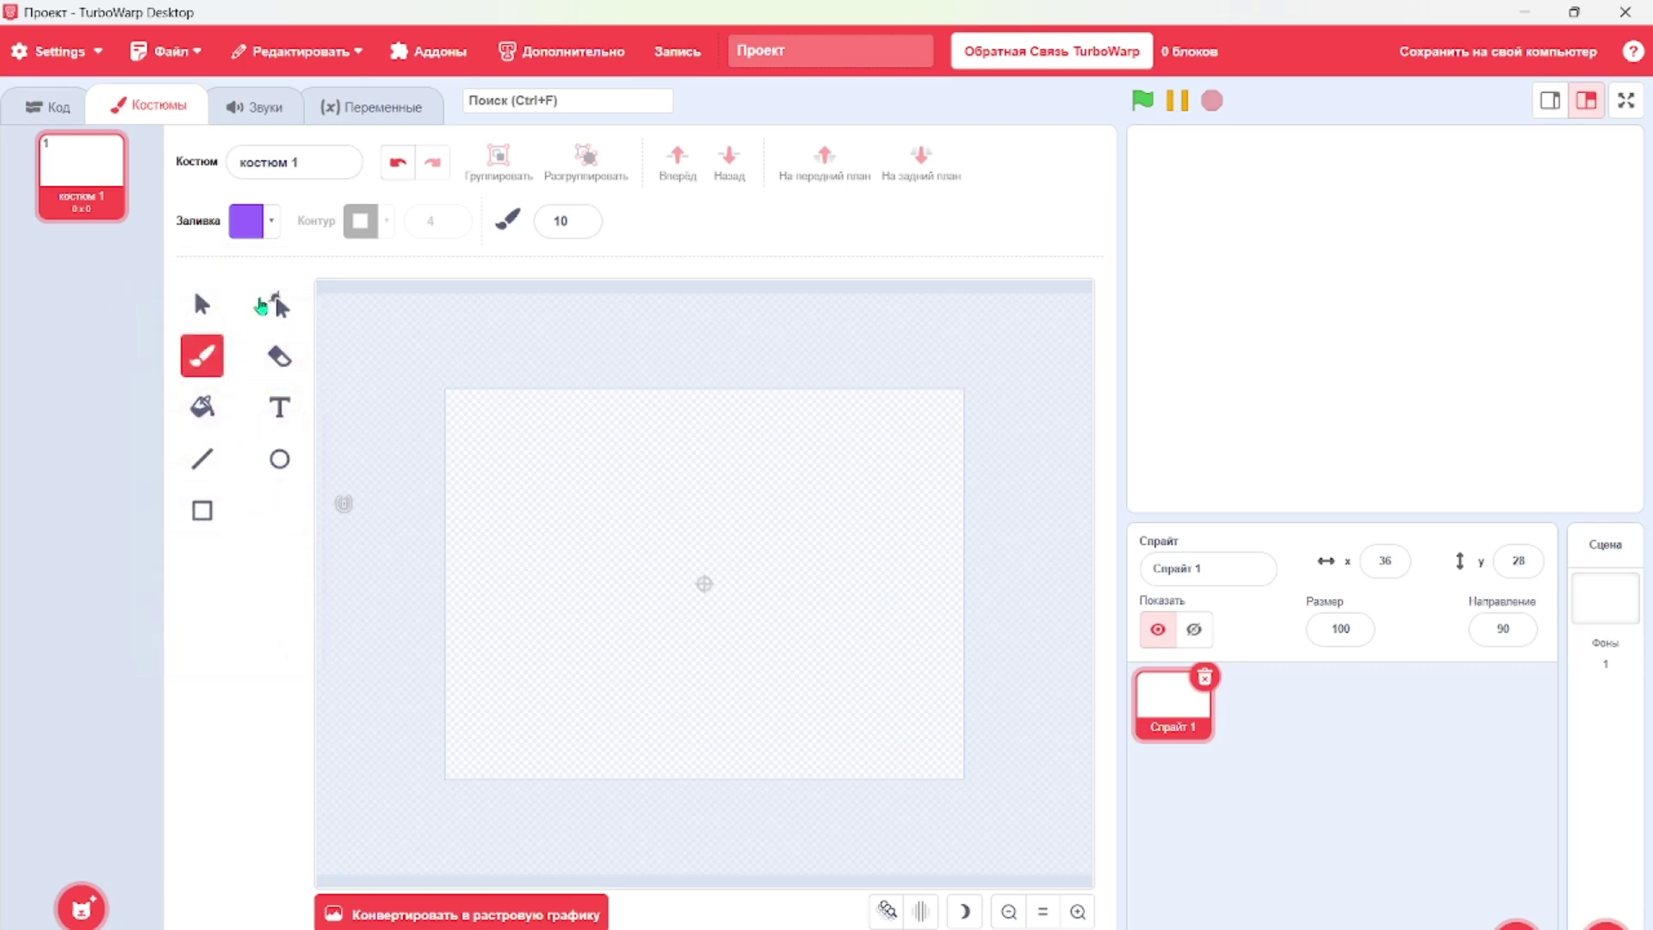
click(204, 310)
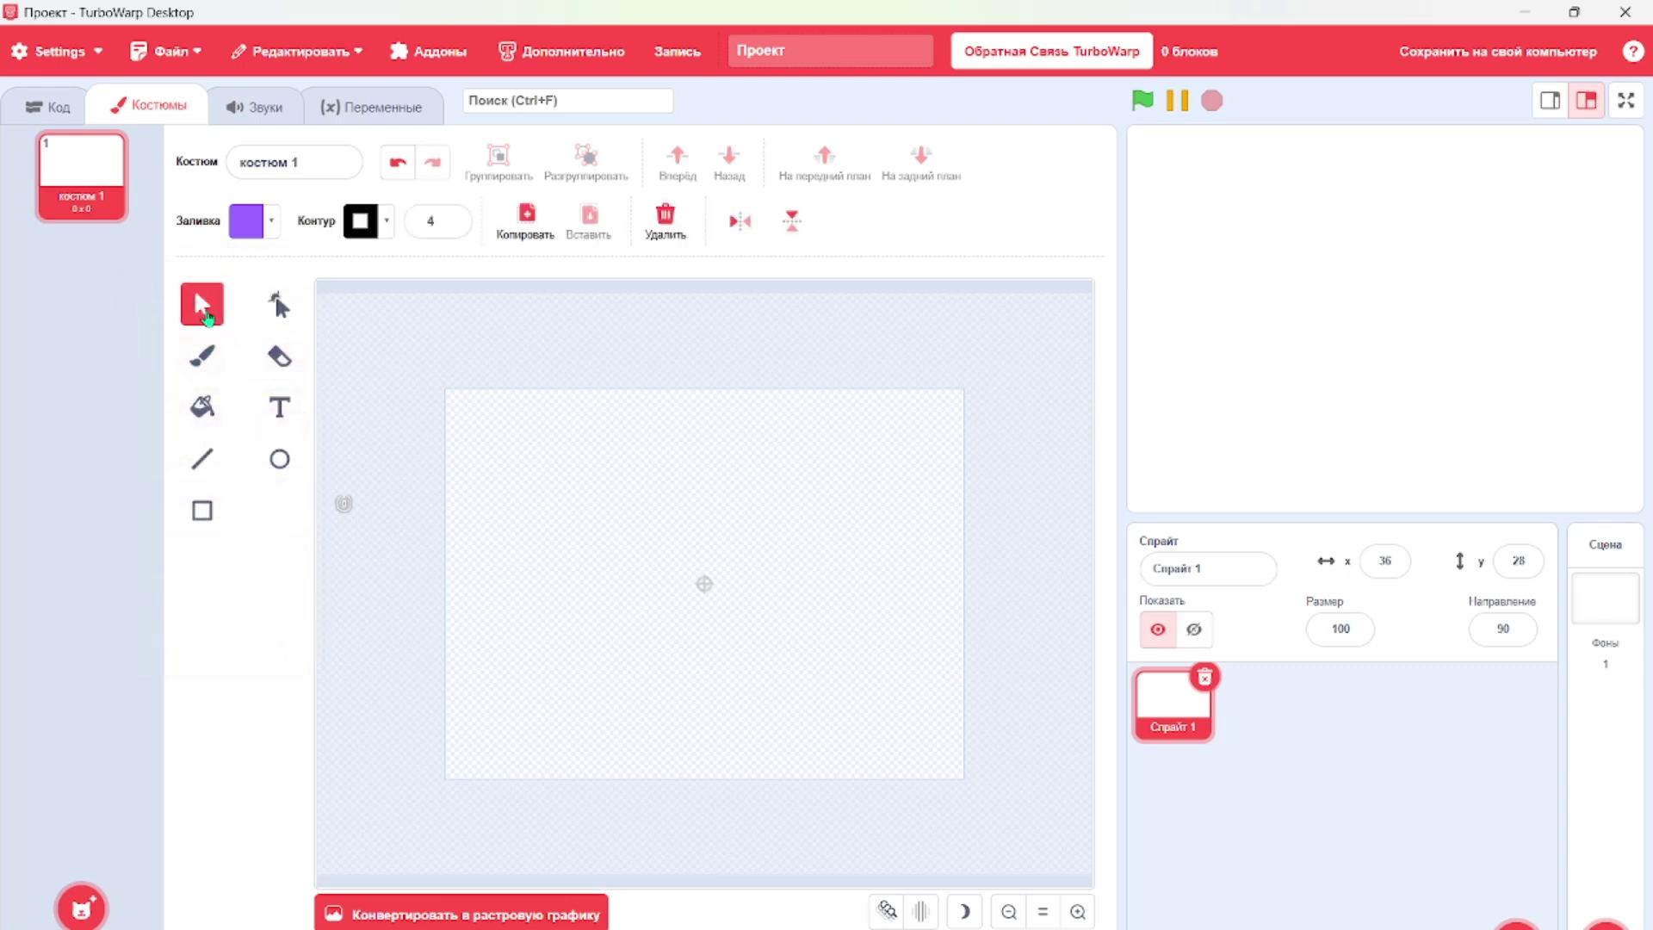
click(281, 305)
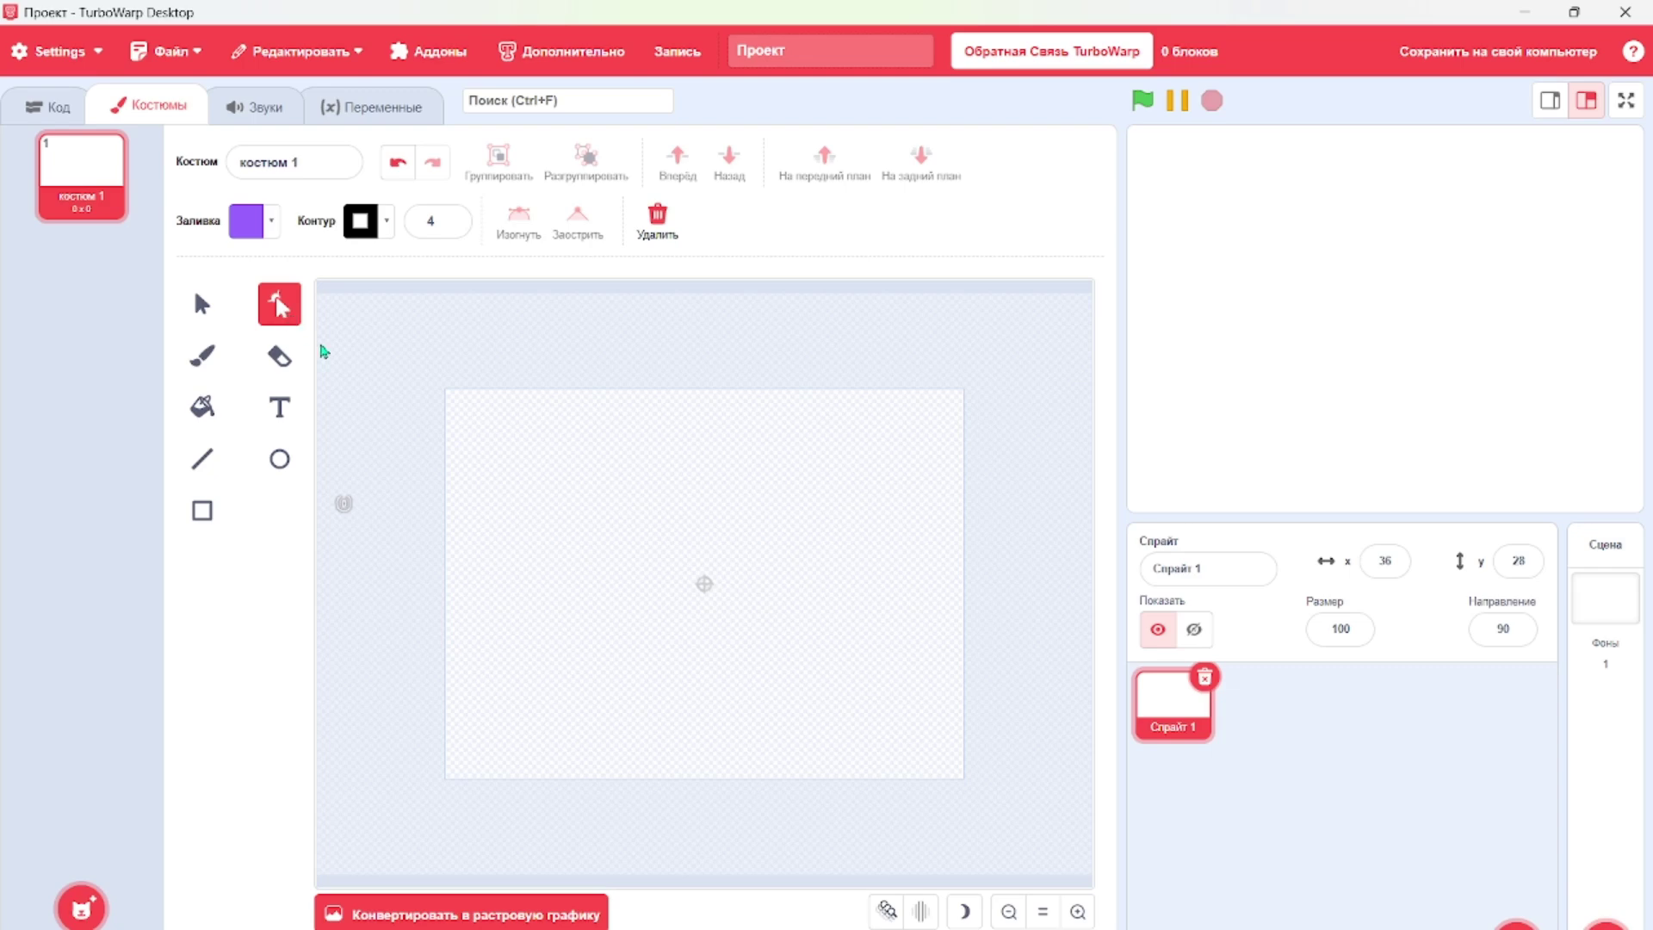
- Paint a short diagonal brush stroke on the empty costume and undo it
click(205, 357)
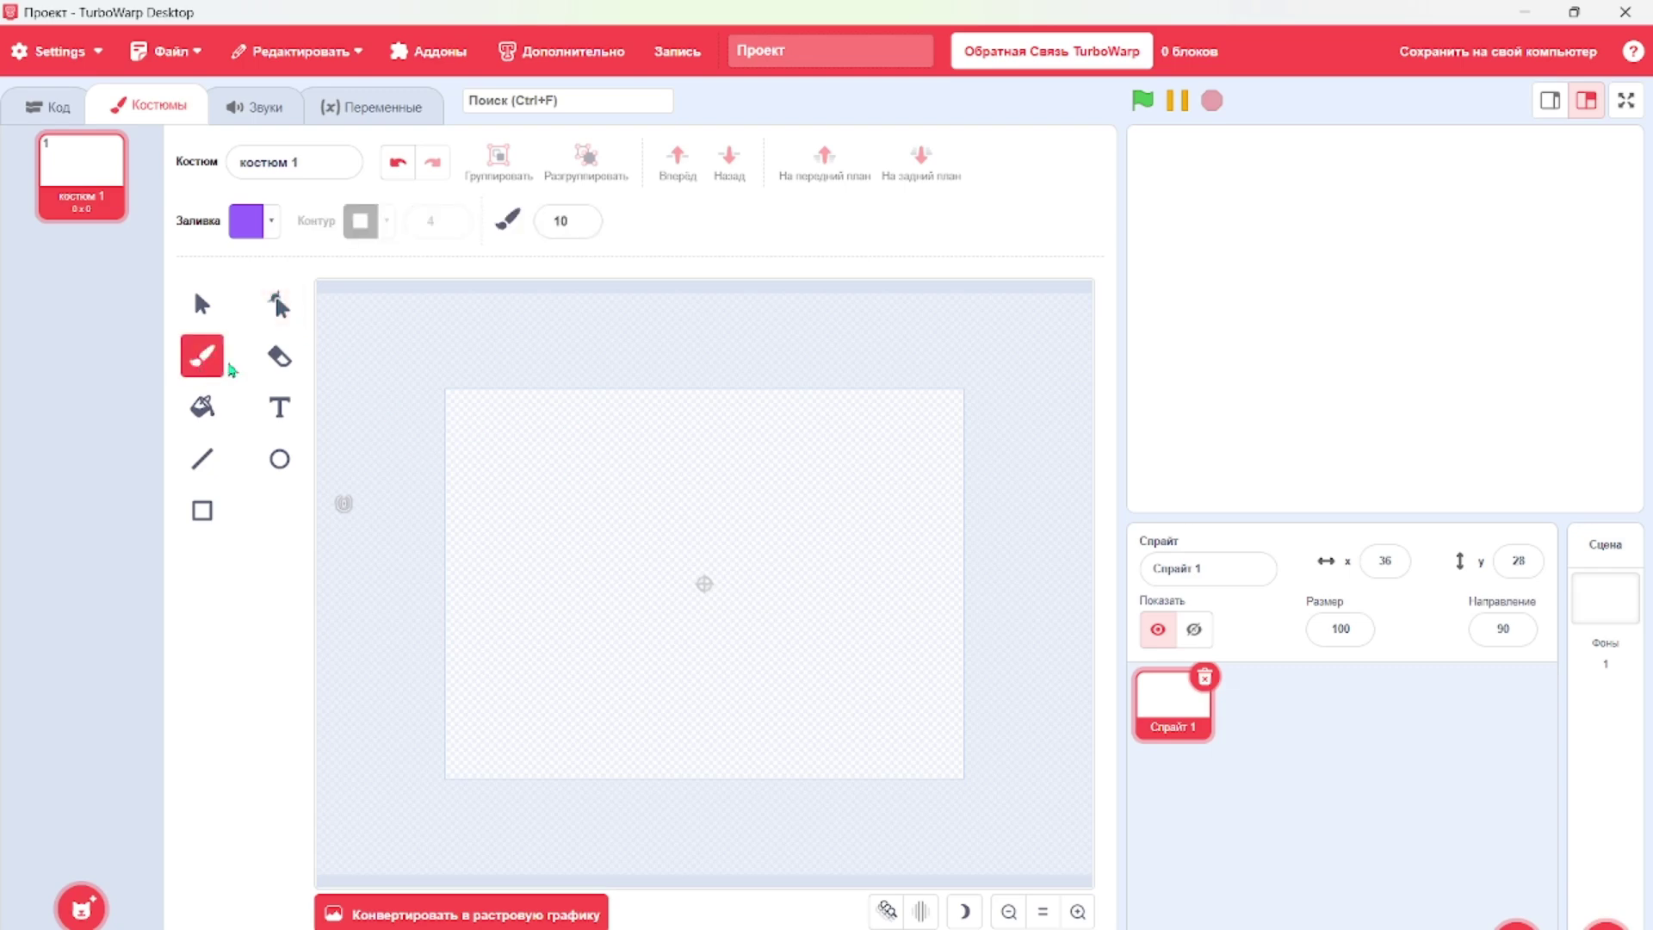
drag(590, 549, 671, 637)
click(398, 165)
click(274, 373)
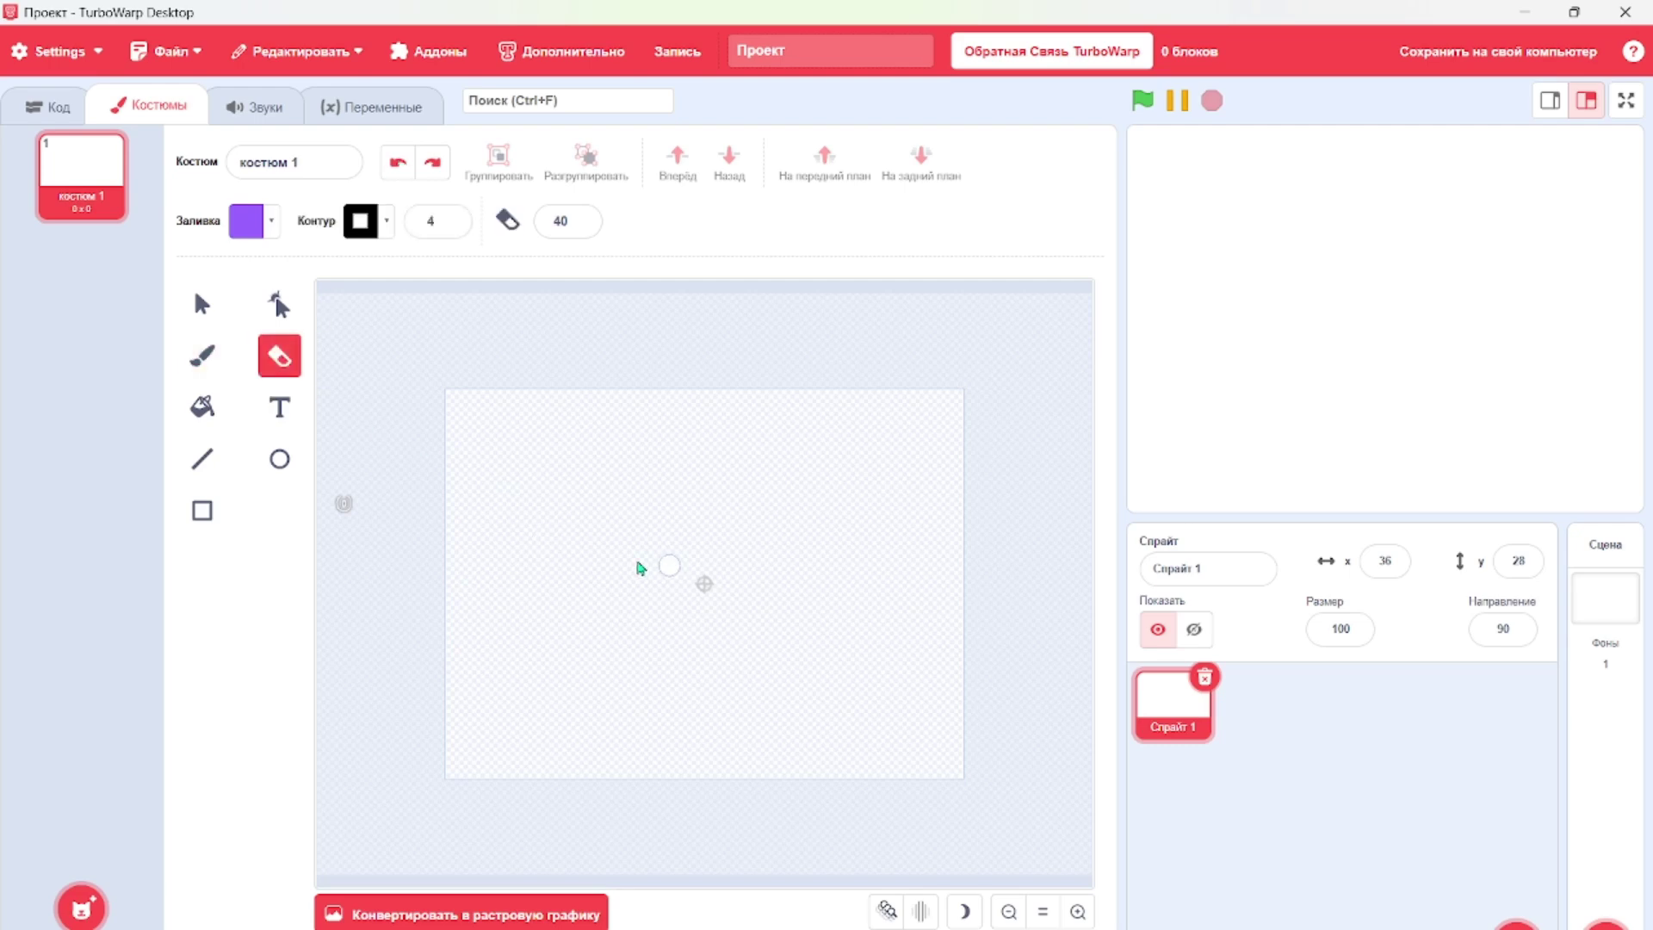
- Draw a long diagonal black line across the canvas and undo it
click(204, 407)
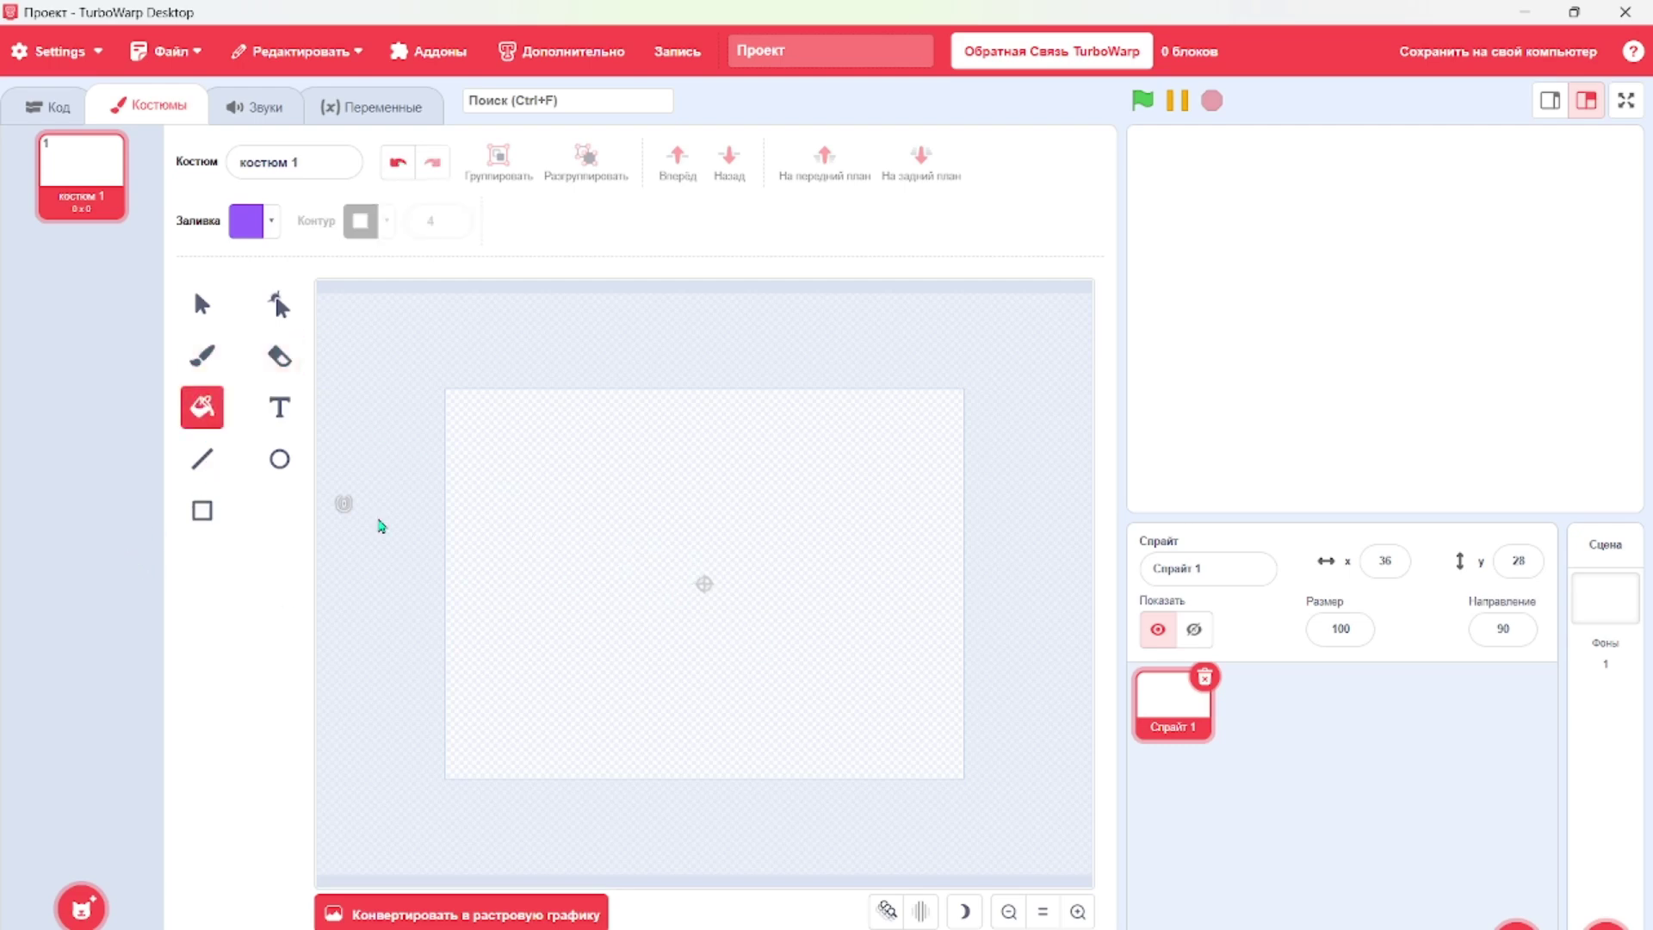
click(203, 459)
drag(543, 517, 717, 727)
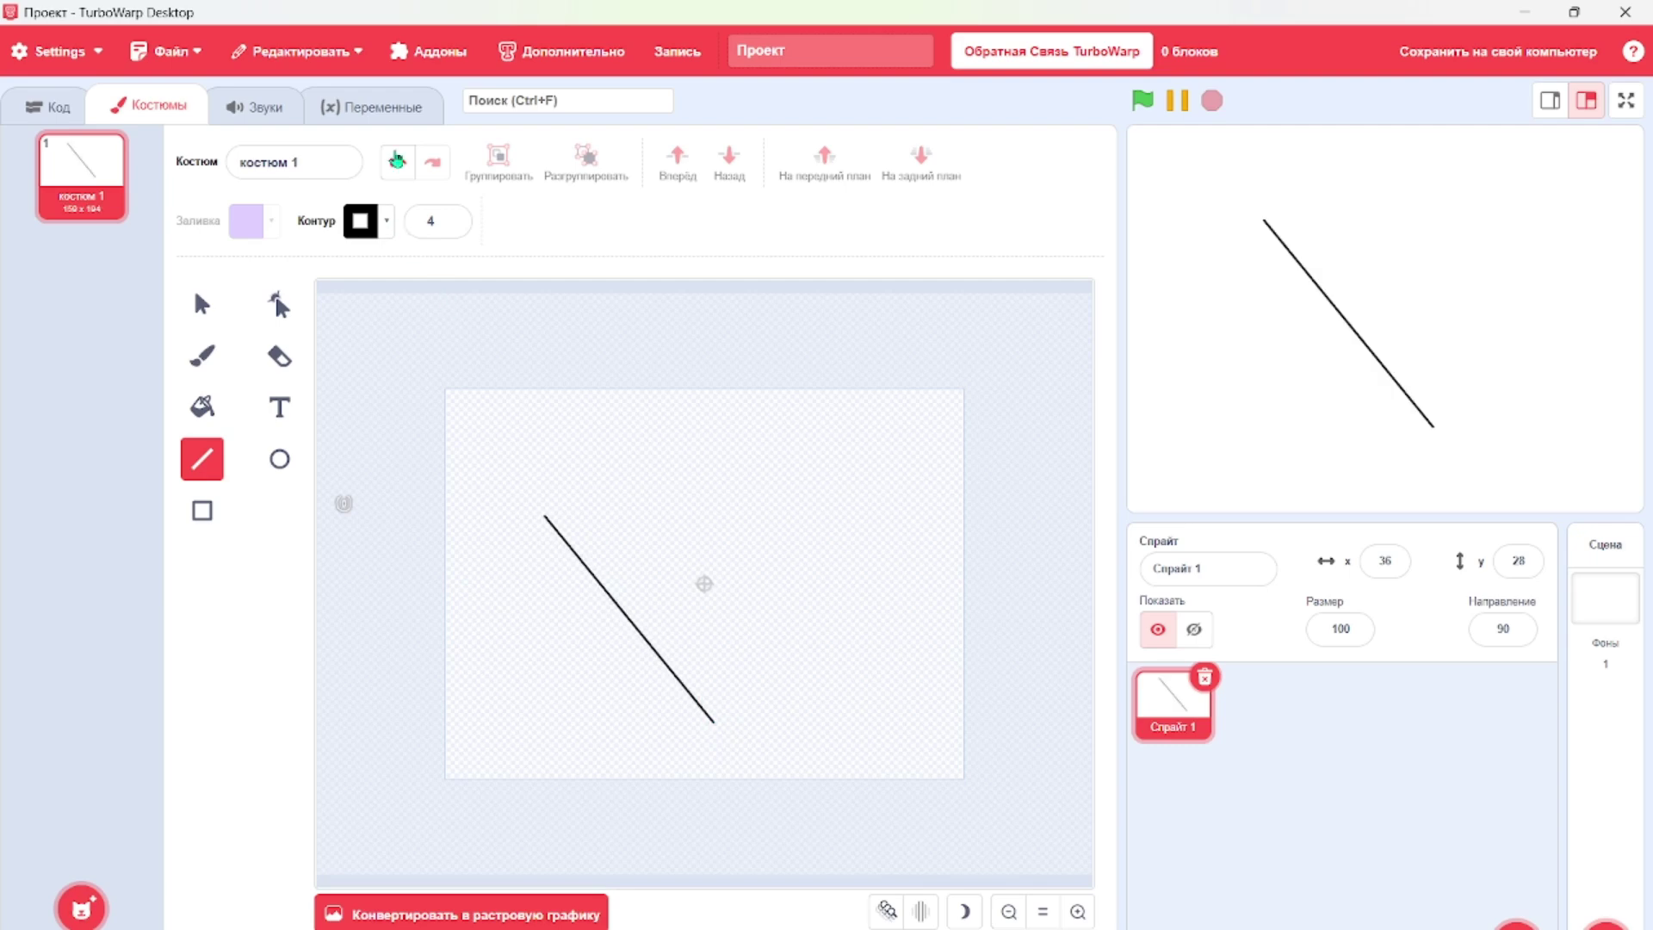
key(ctrl+z)
- Add the sample text "thrtjh" to the canvas and delete it
click(279, 407)
click(496, 525)
text(thrtjh)
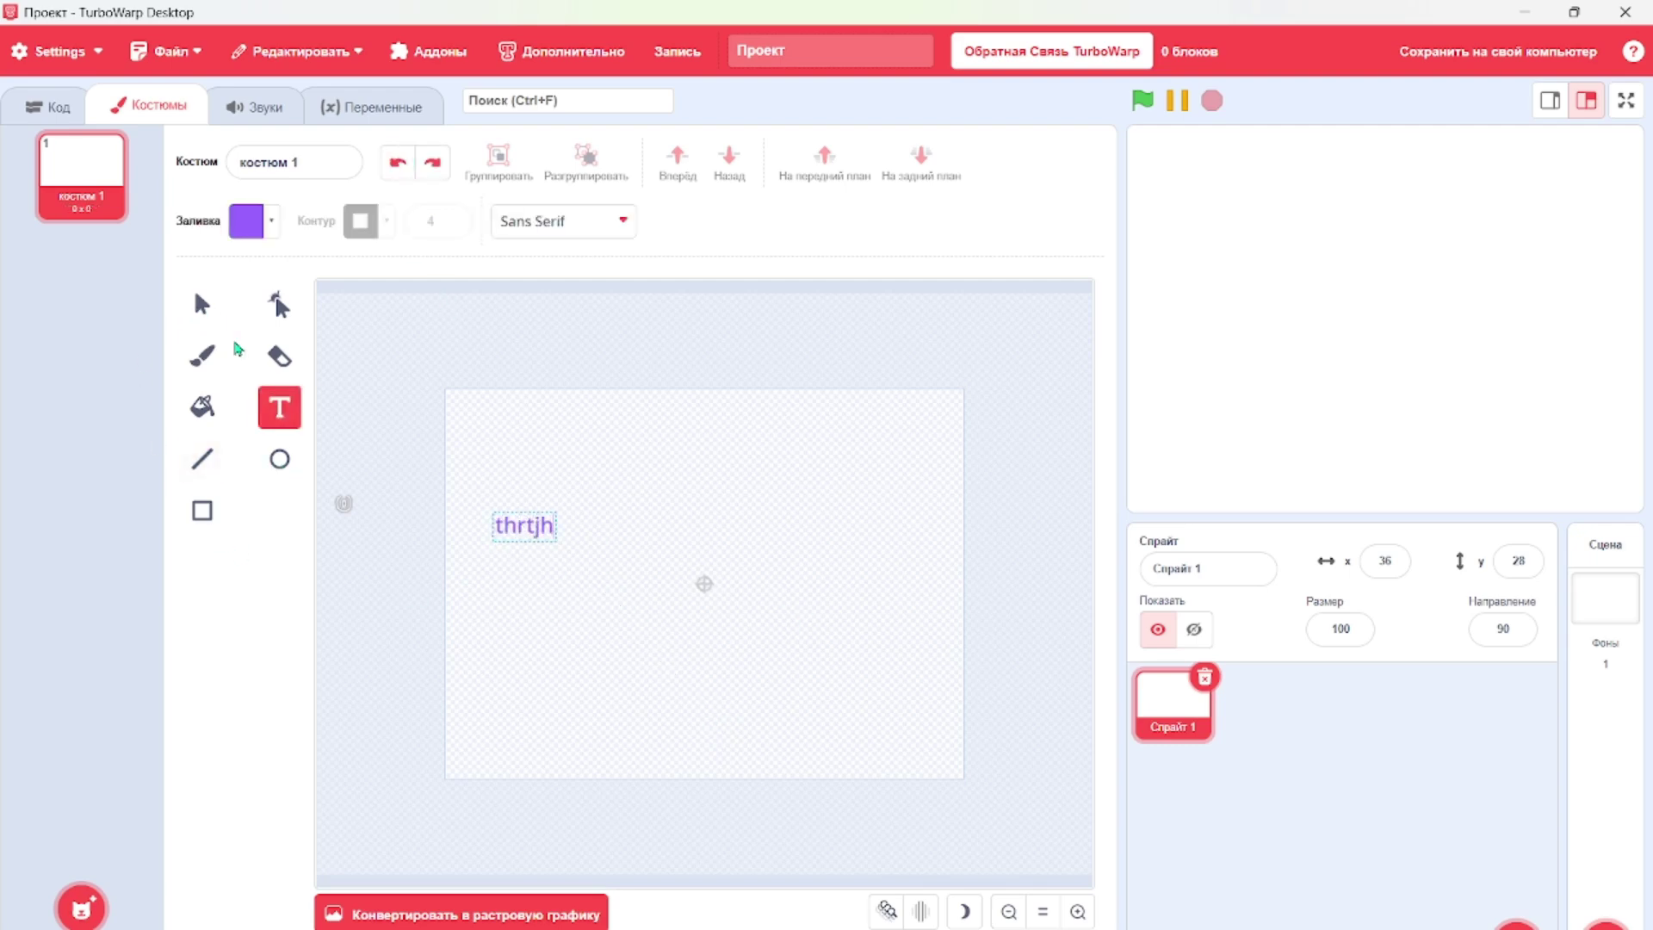
click(202, 303)
key(Delete)
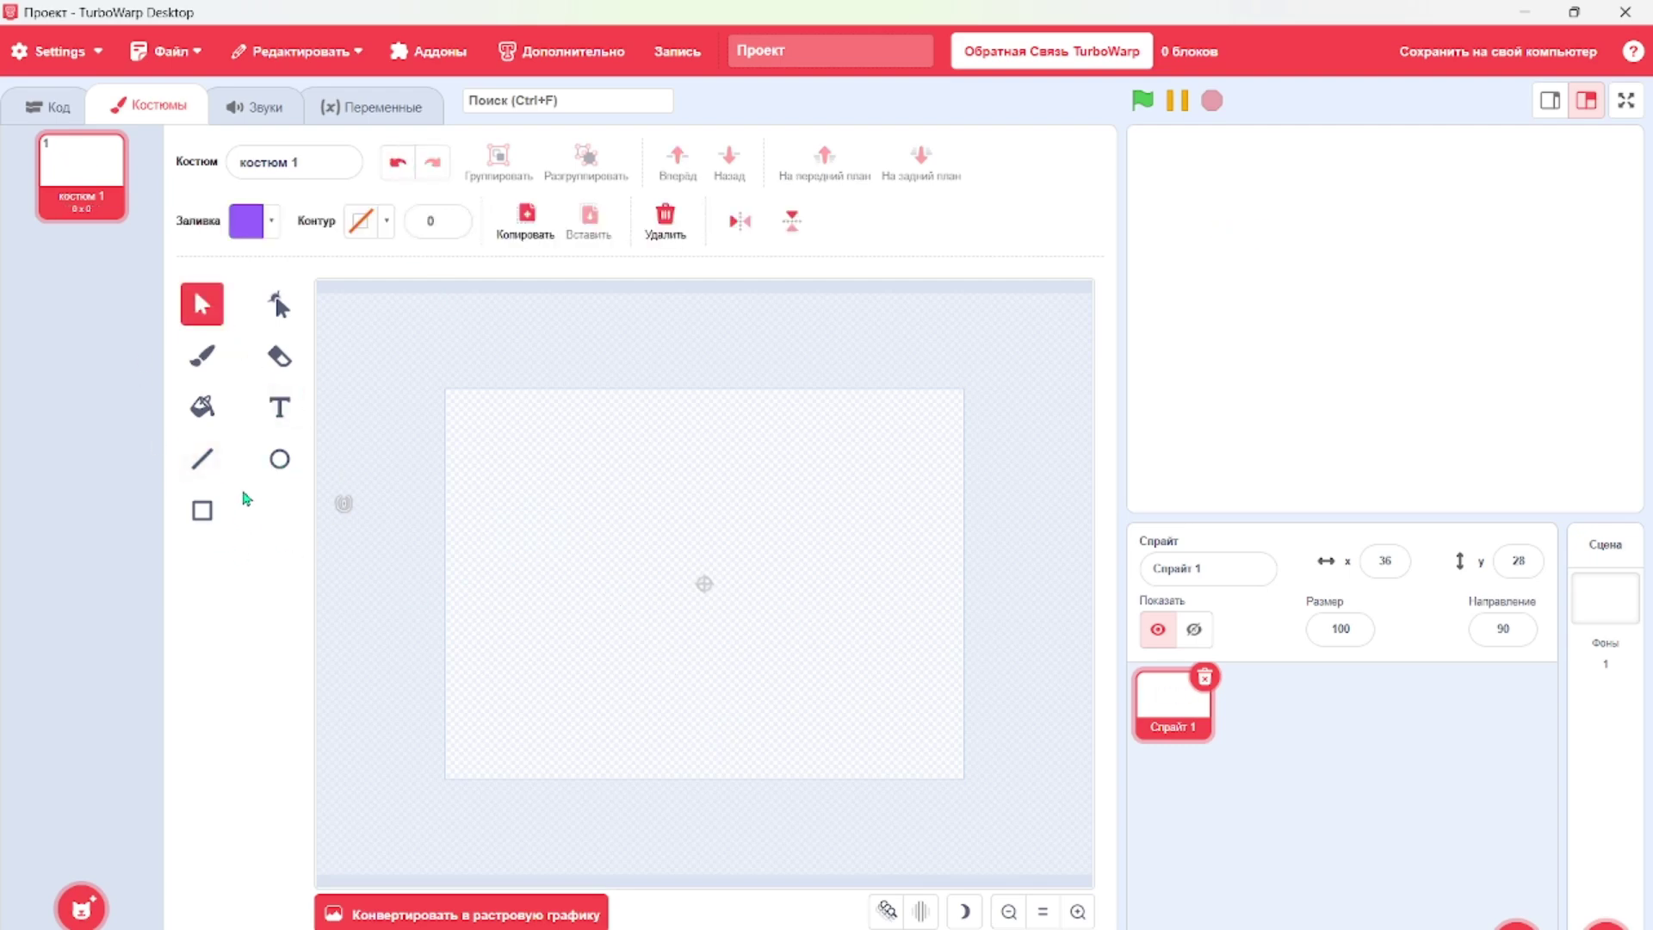
- Draw a trial purple ellipse on the canvas and delete it
click(204, 459)
click(279, 459)
drag(521, 472, 646, 628)
key(Delete)
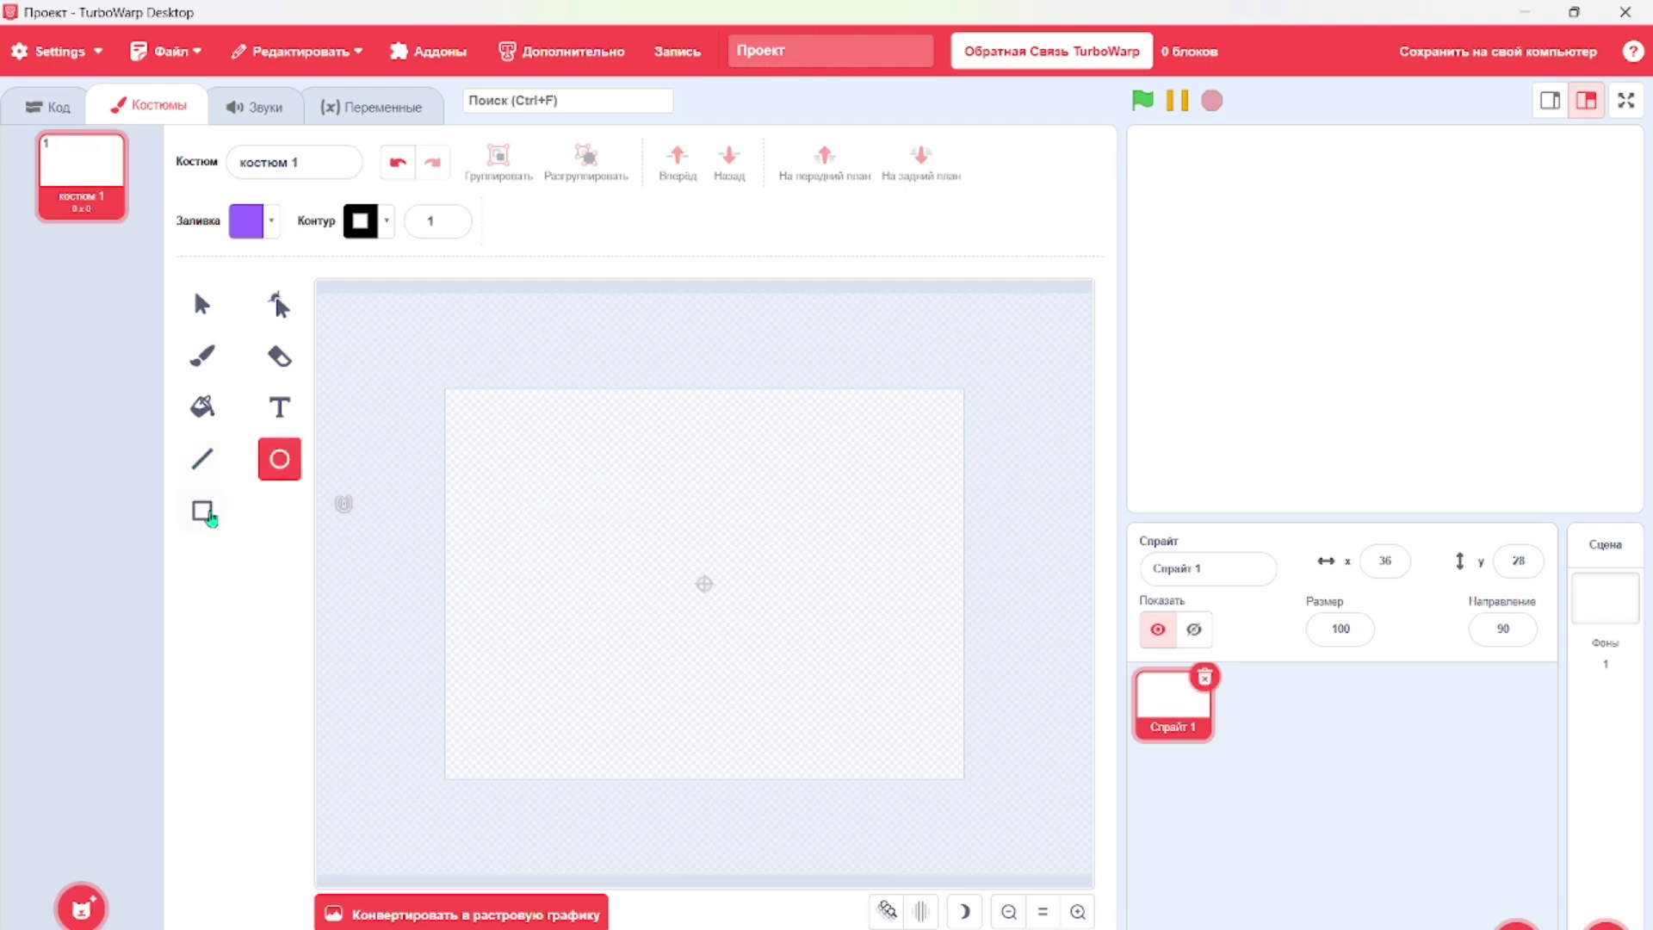
- Draw a purple rectangle, pull its upper-left corner outward with the Reshape tool, and delete the shape
click(202, 511)
drag(527, 530, 731, 649)
click(277, 307)
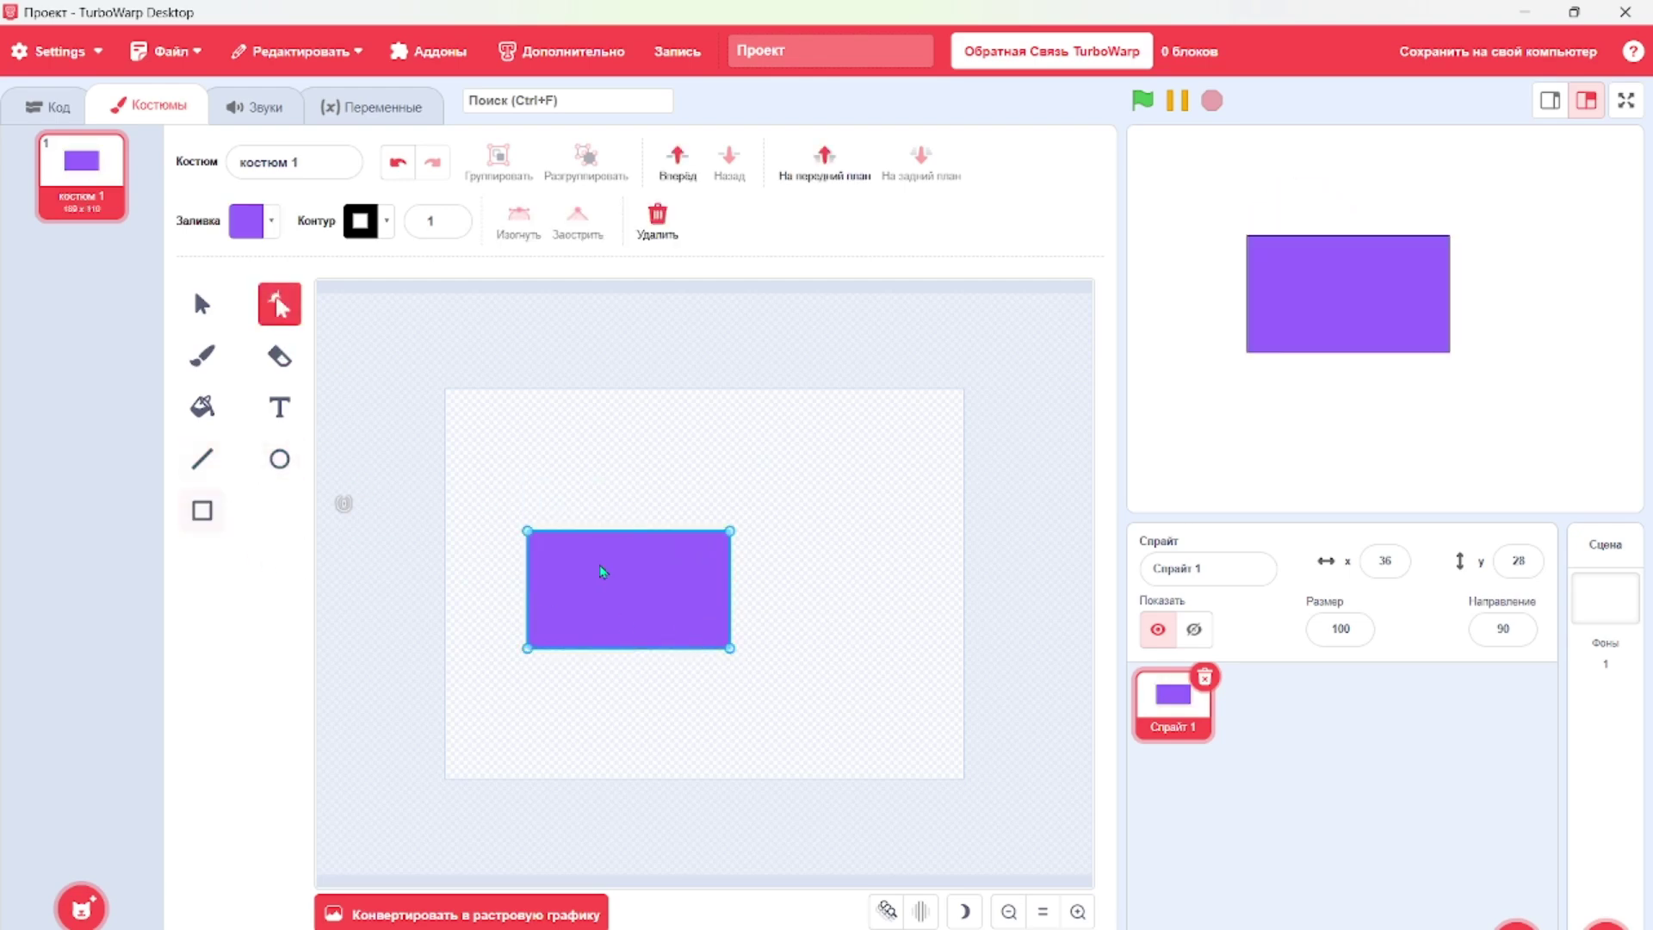
drag(528, 531, 473, 564)
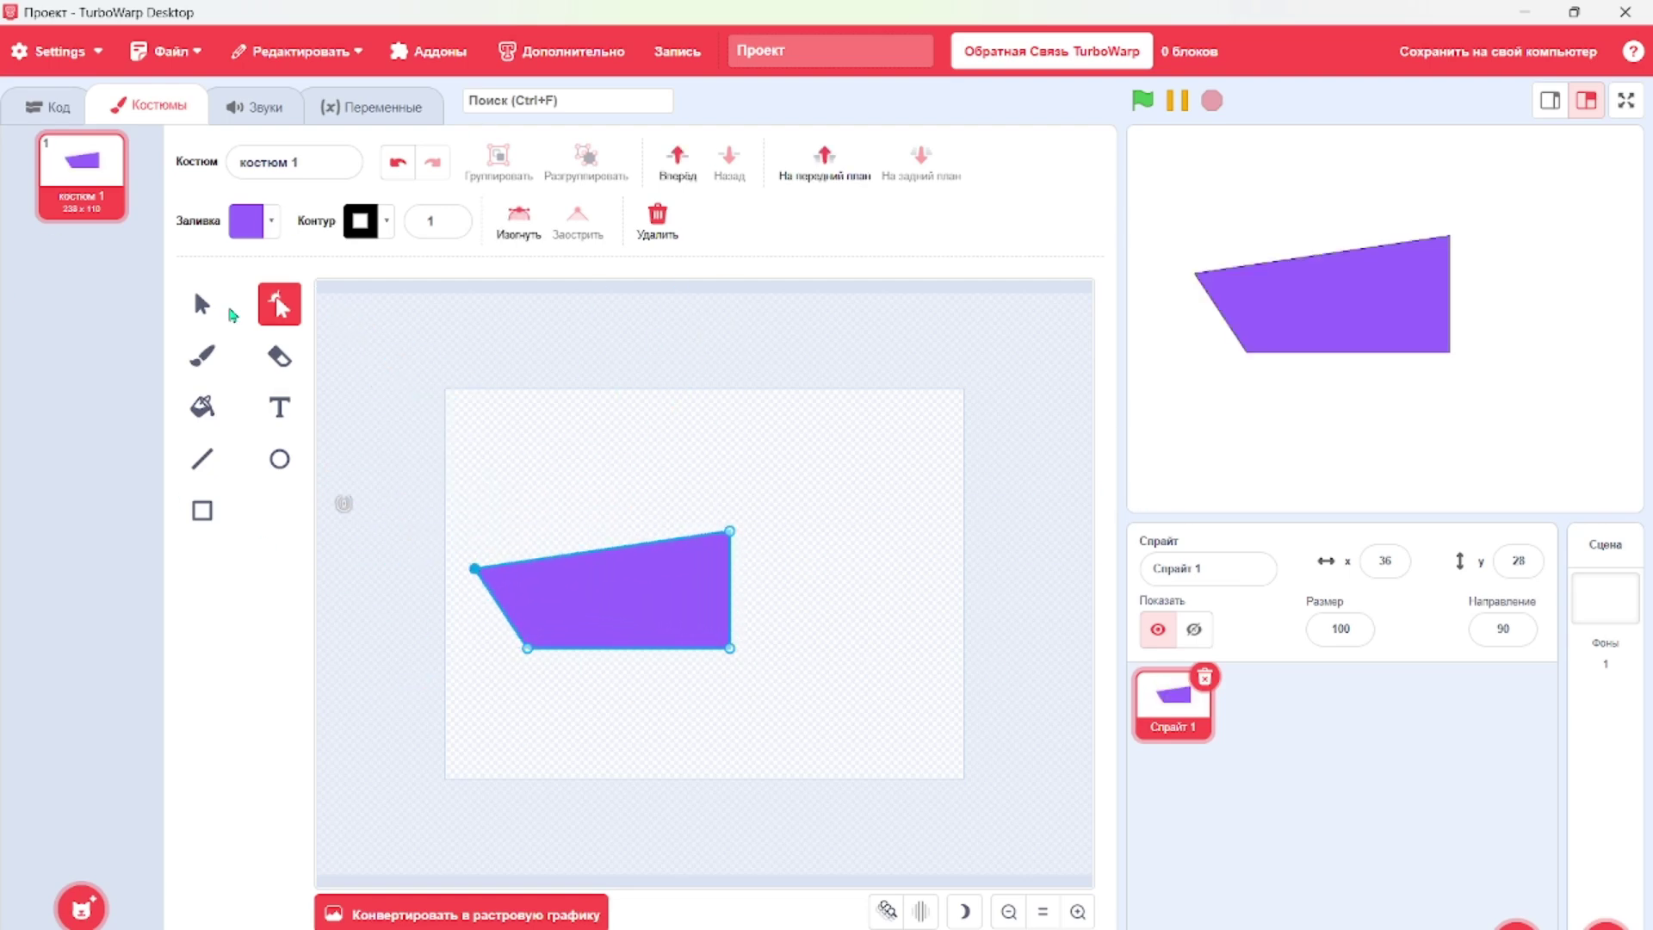
click(203, 304)
key(Delete)
- Set the fill colour for the Rectangle tool to dark grey with saturation 0
click(202, 511)
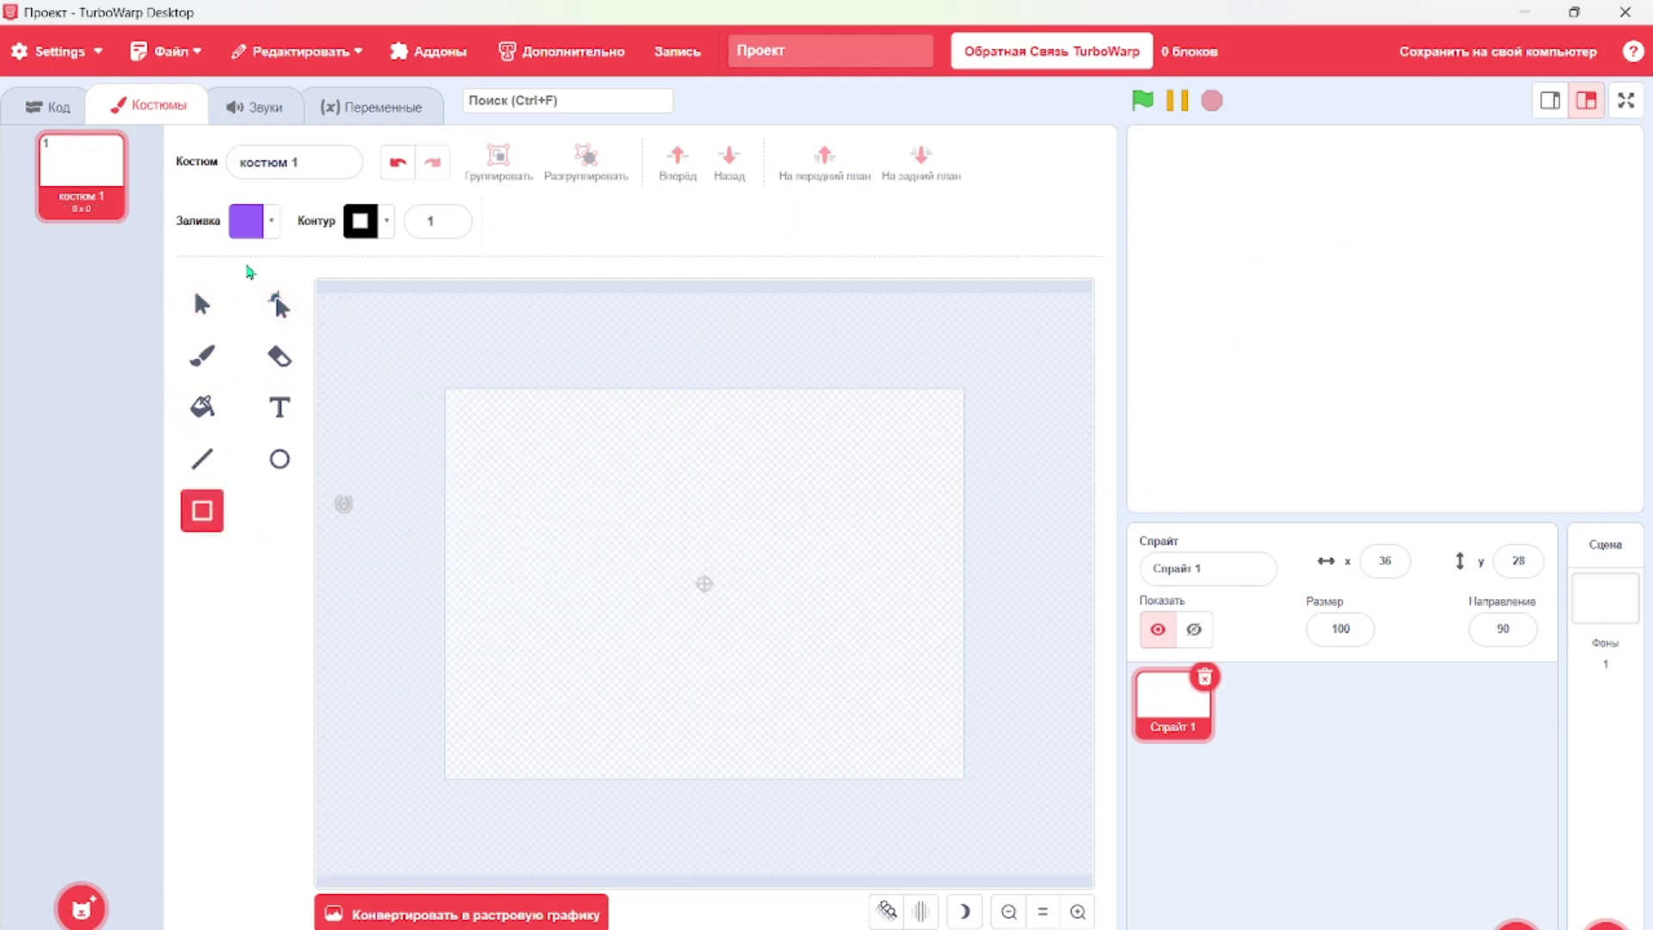
click(246, 221)
drag(231, 400, 179, 413)
click(244, 479)
click(252, 346)
drag(252, 351, 277, 372)
drag(184, 410, 160, 413)
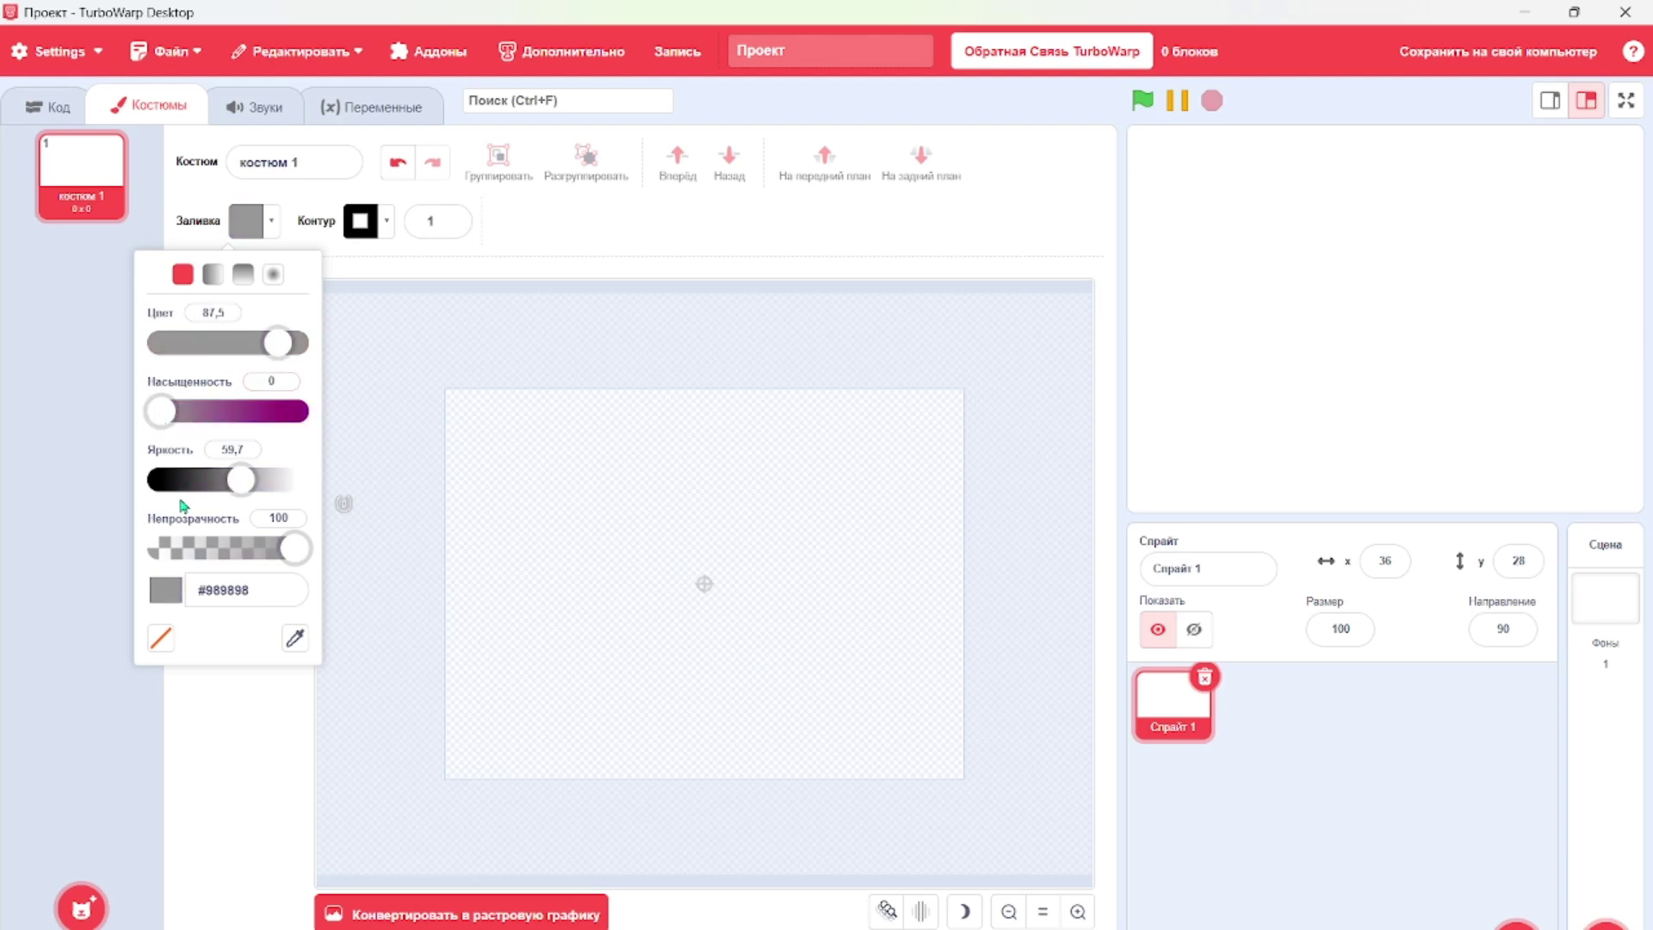
drag(201, 485, 223, 661)
click(309, 859)
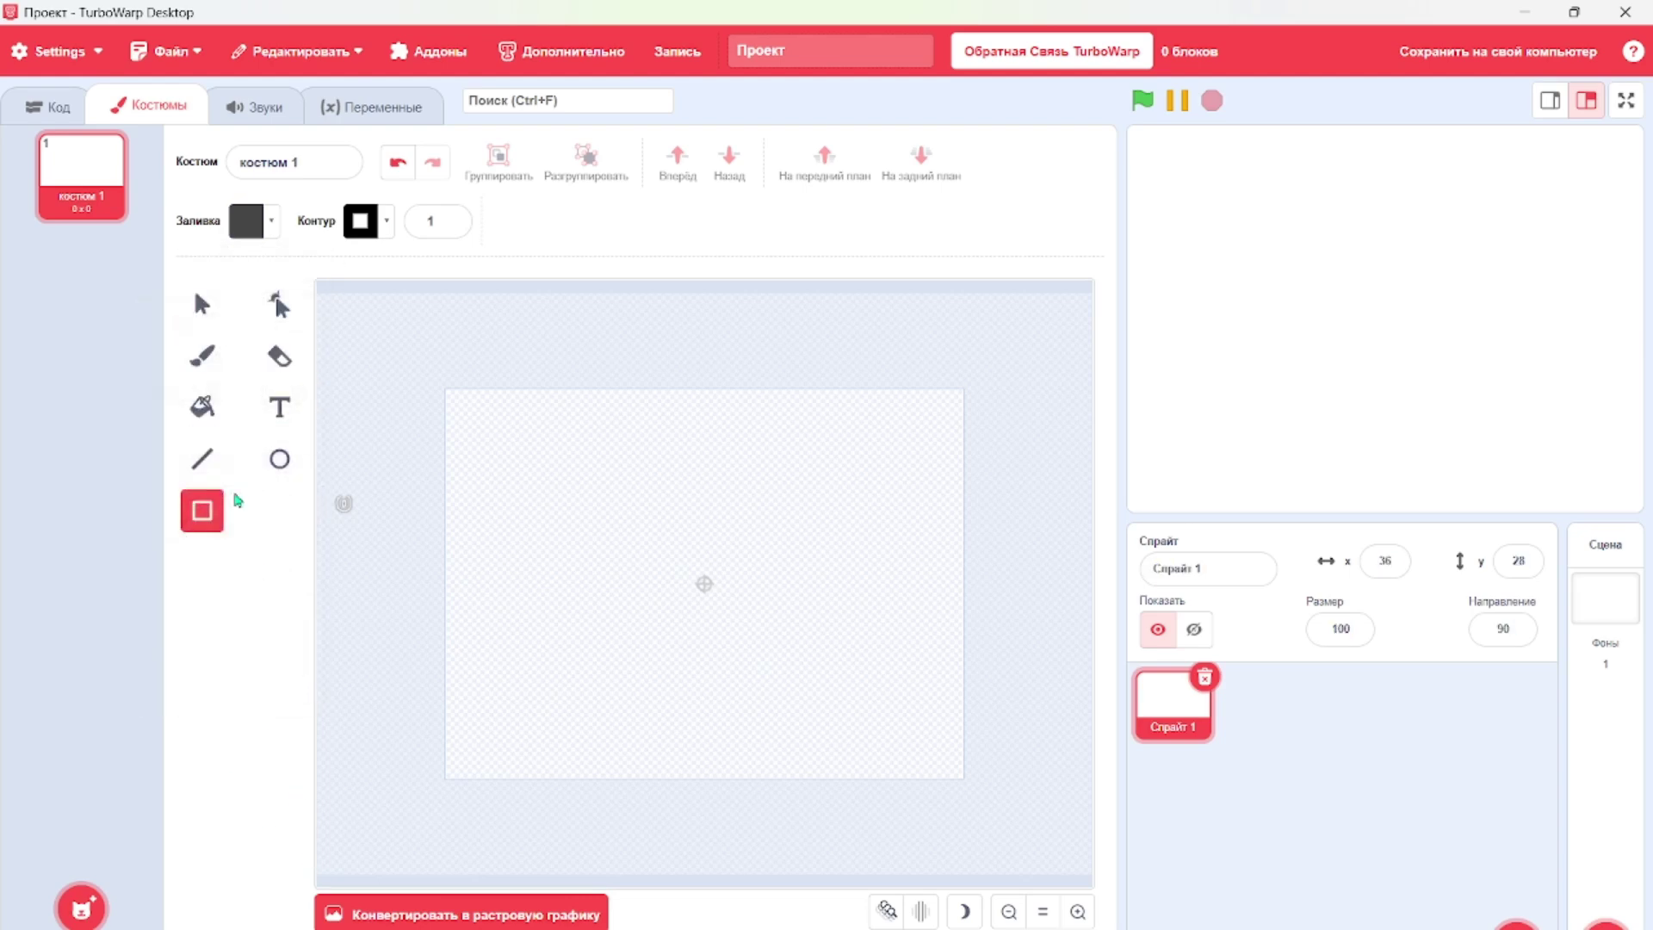
- Draw a closed grey five-sided vehicle body outline with line thickness 8, a flat roof and a sloping front
click(219, 446)
click(439, 217)
text(8)
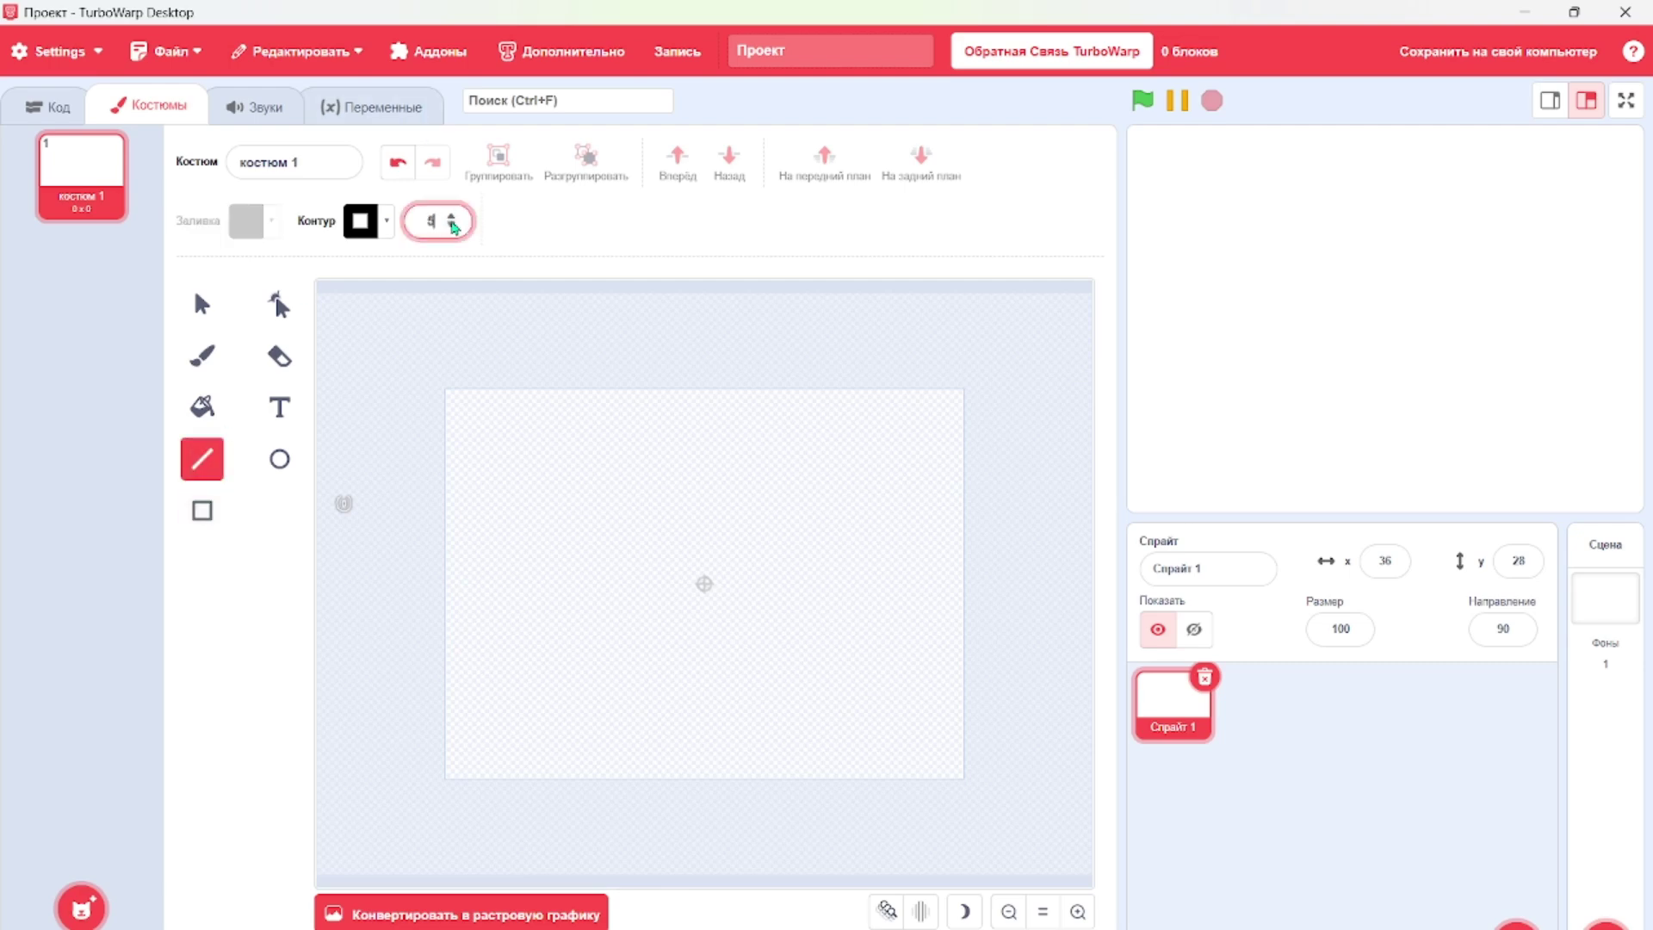
drag(499, 731, 874, 733)
mouse_move(874, 733)
mouse_down()
mouse_move(877, 651)
mouse_move(876, 680)
mouse_move(734, 607)
mouse_move(740, 554)
mouse_up()
mouse_move(740, 553)
mouse_down()
mouse_move(505, 566)
mouse_move(512, 548)
mouse_up()
drag(512, 548, 499, 732)
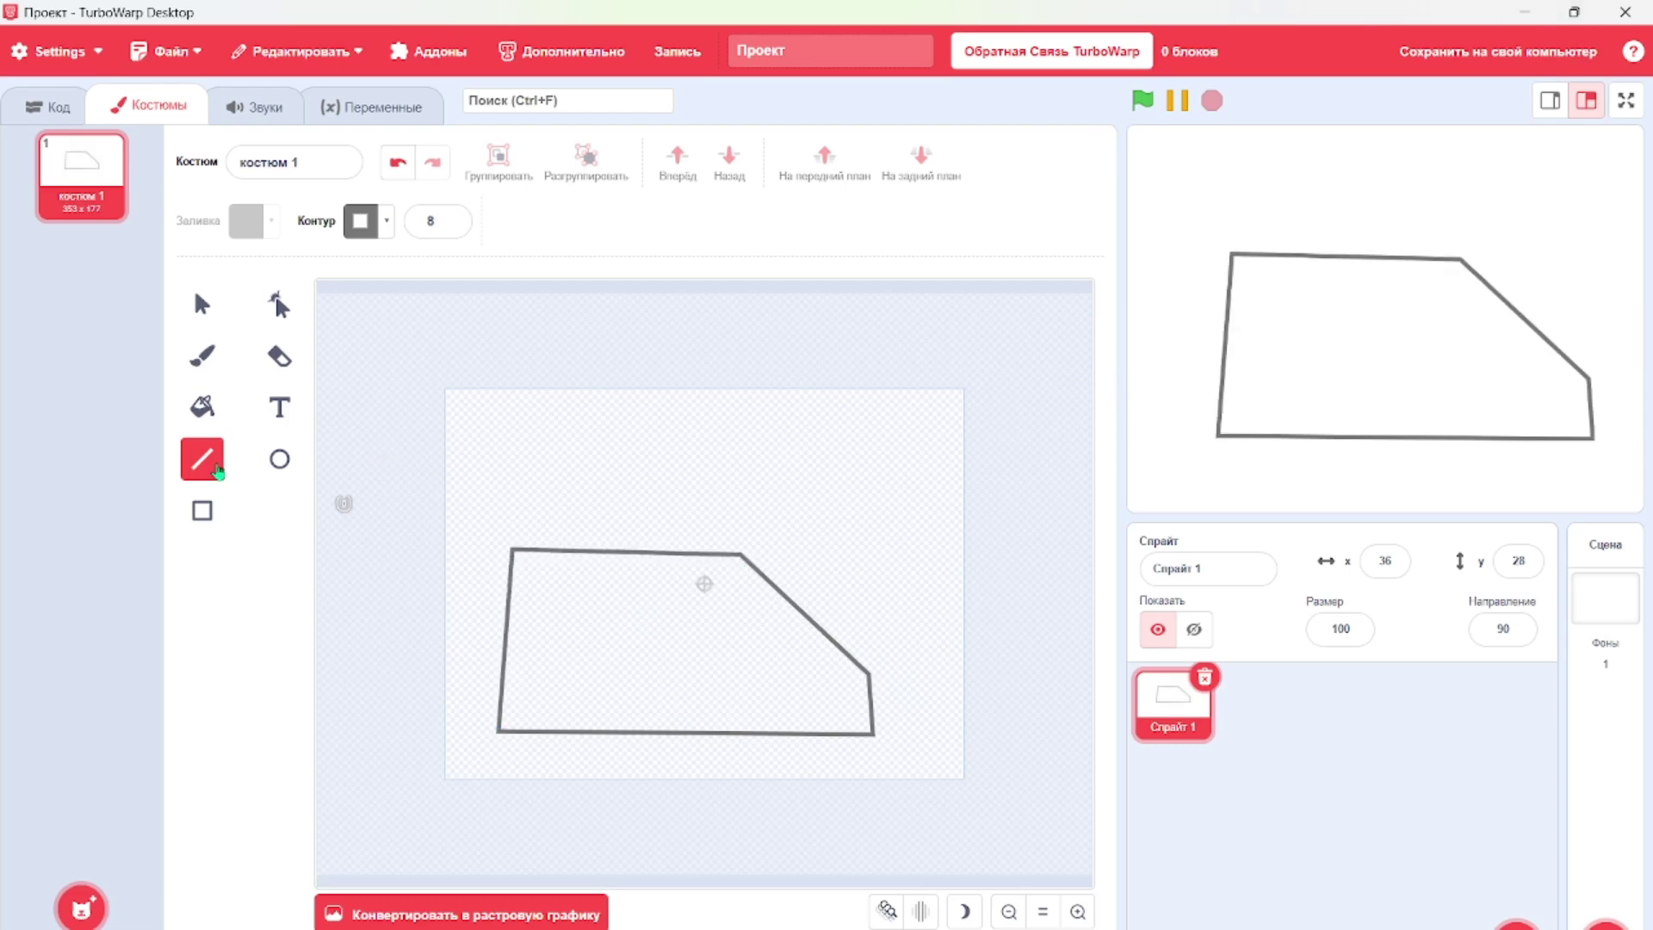
- Draw a dark grey filled rectangle over the whole vehicle outline and switch to reshaping its points
click(207, 503)
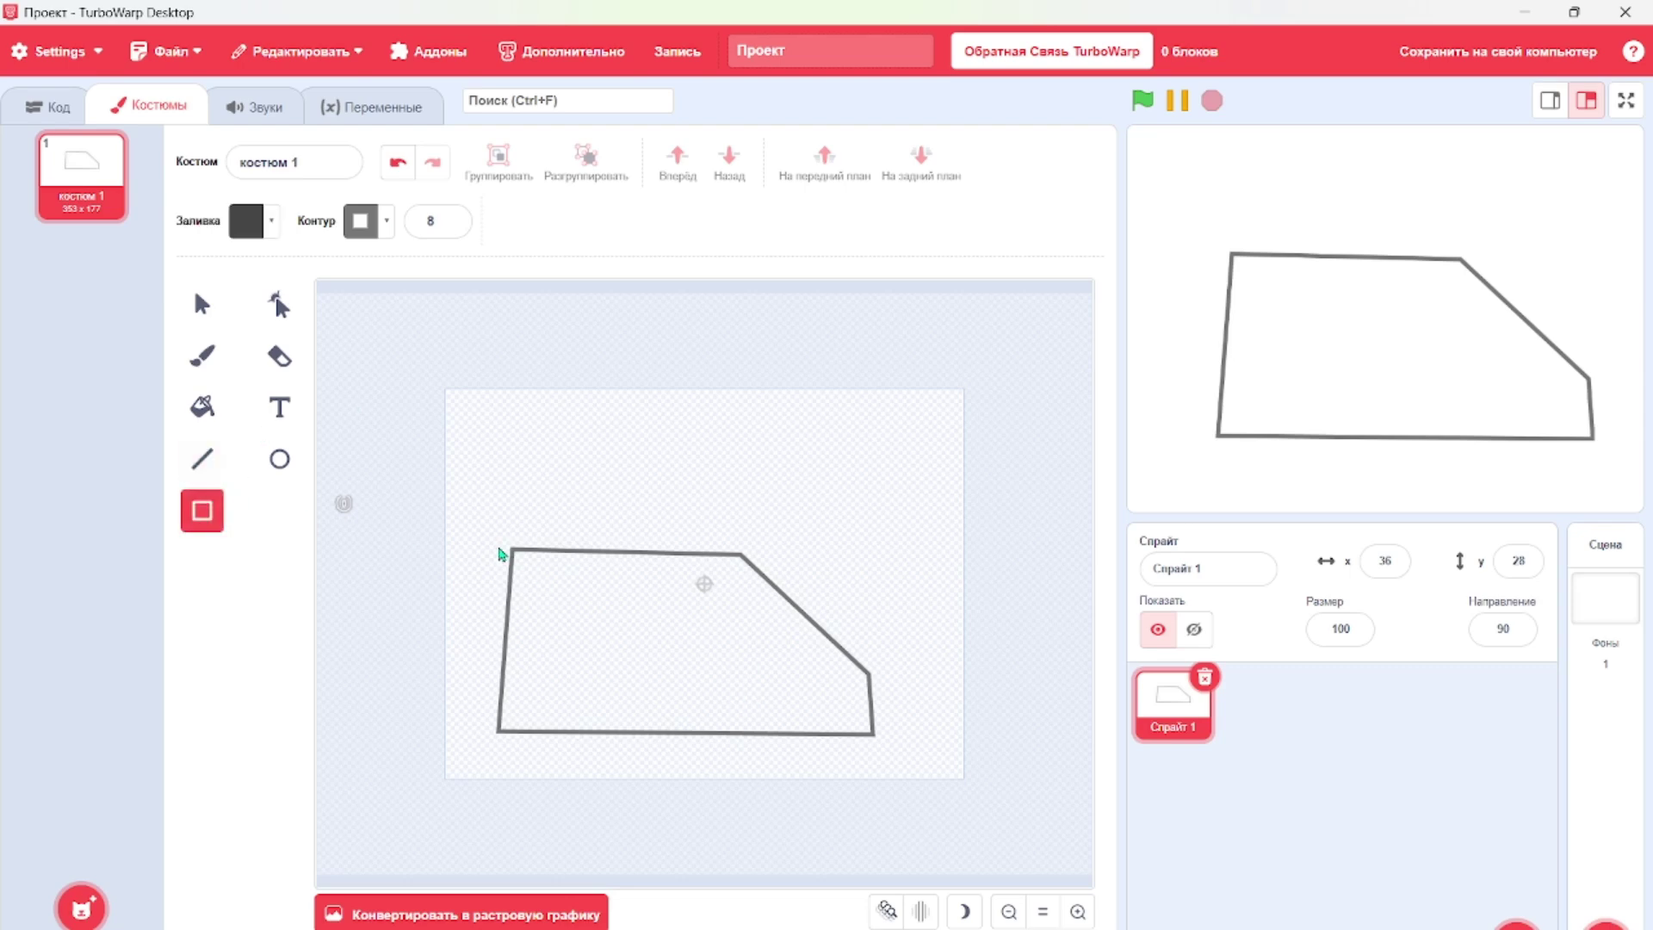
drag(498, 546, 878, 757)
key(a)
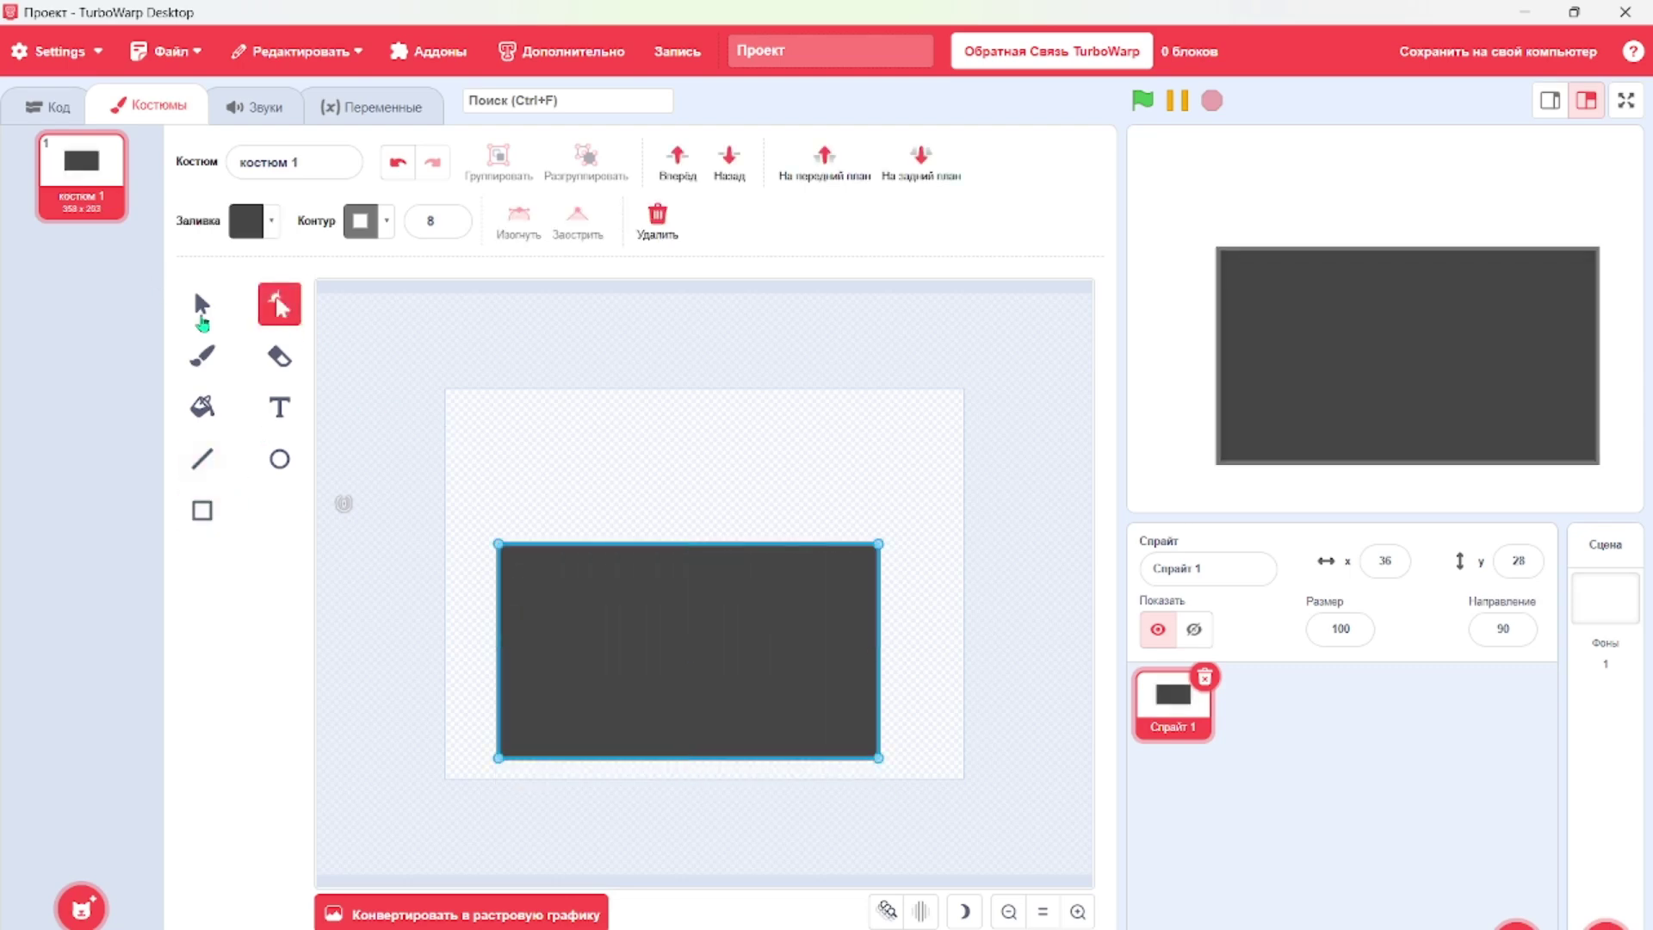
- Move the dark rectangle's corners onto the vehicle outline and add a point on its front edge to fill the nose
drag(877, 550, 743, 555)
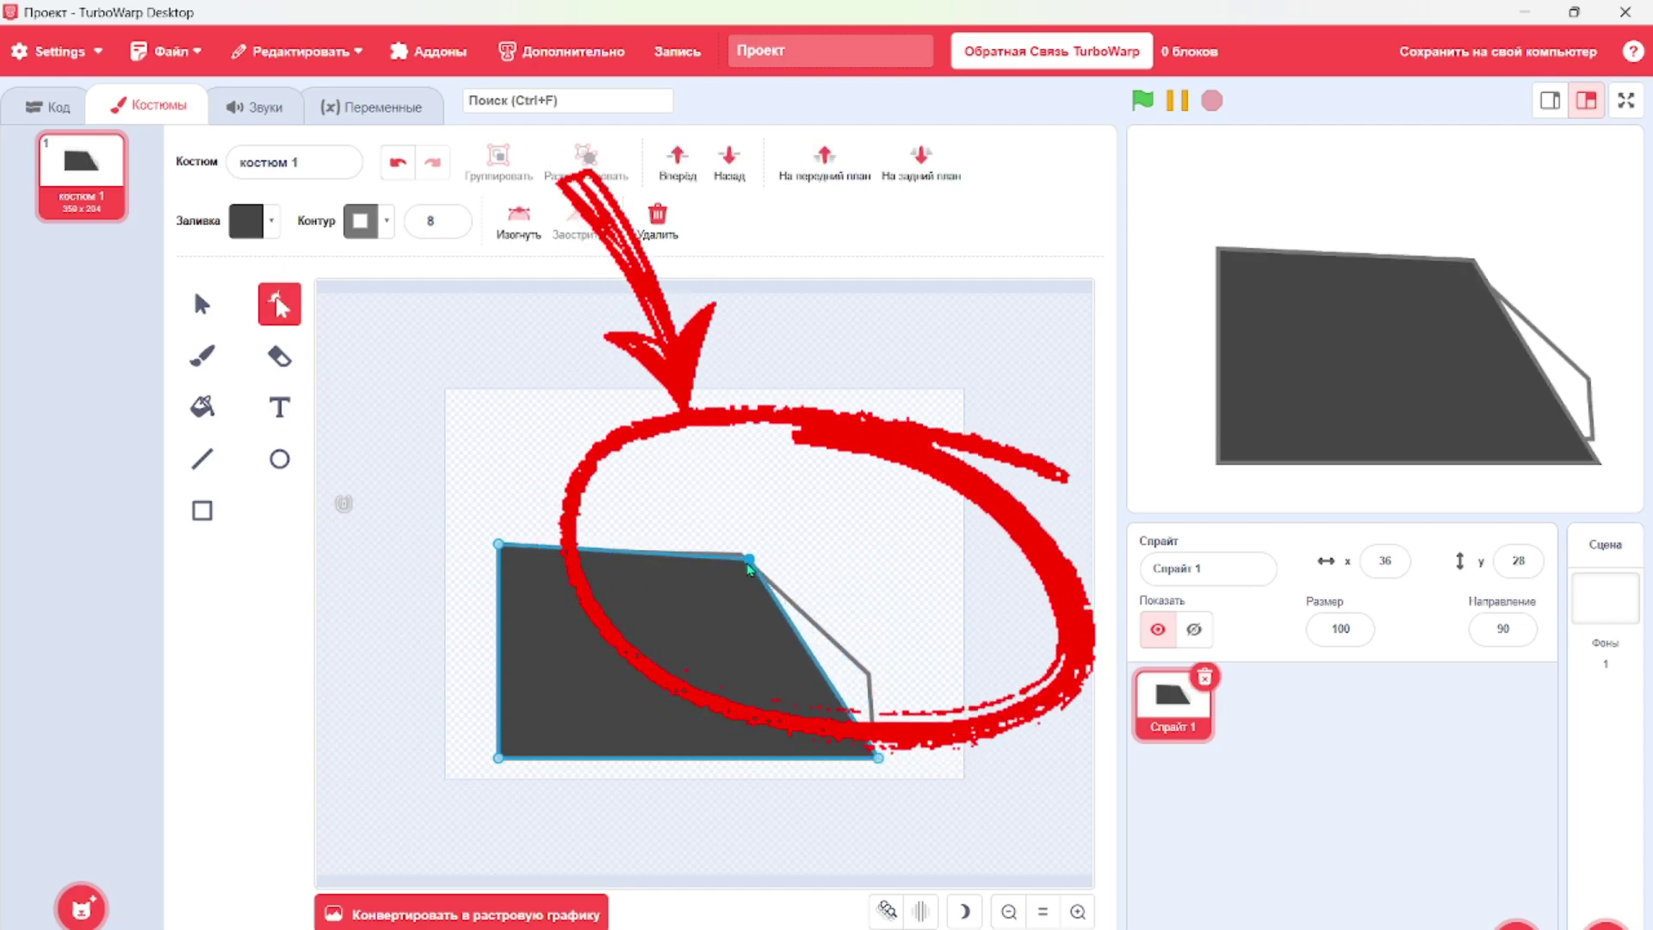
mouse_move(878, 758)
mouse_down()
mouse_move(864, 721)
mouse_move(869, 734)
mouse_up()
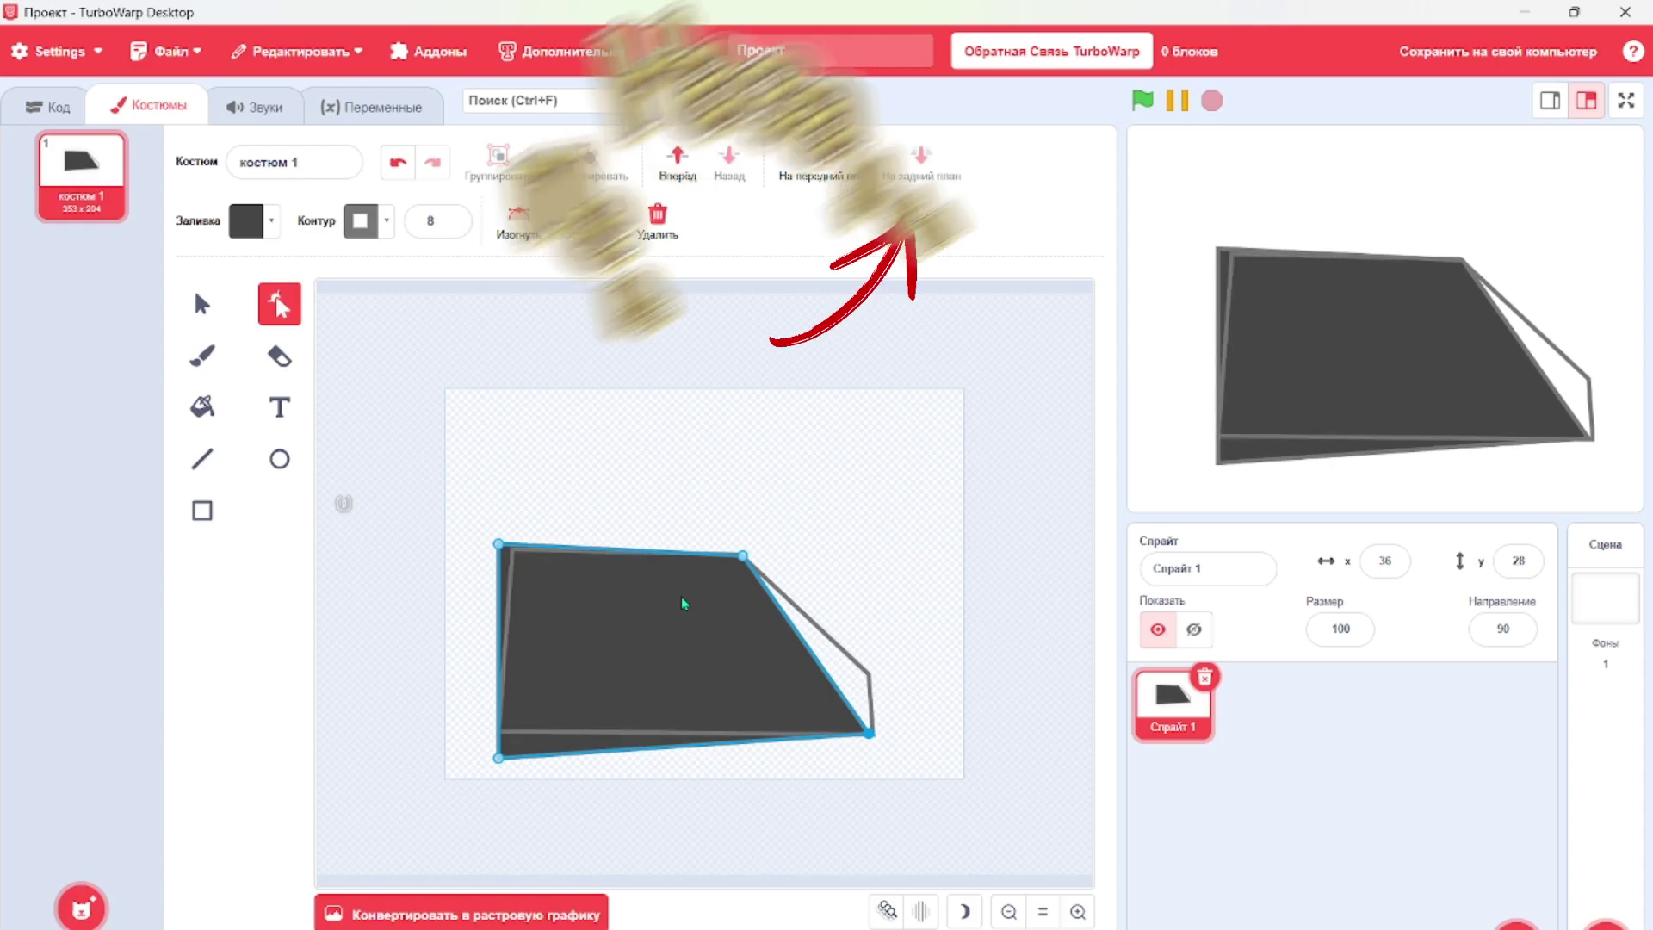
drag(497, 544, 516, 556)
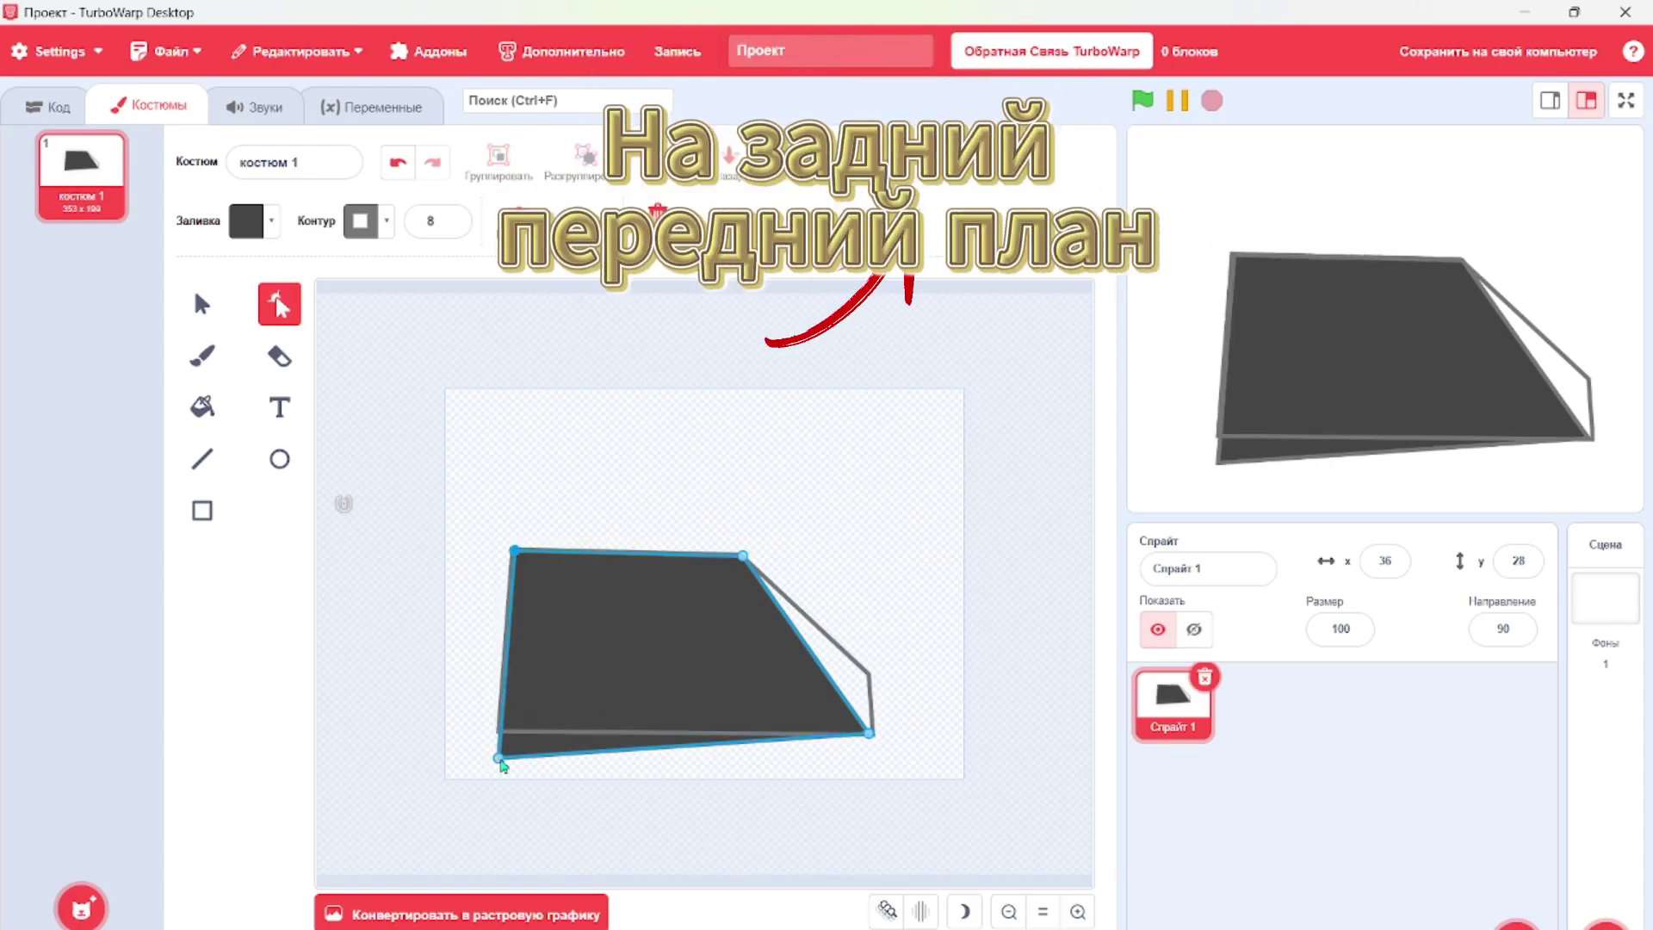
drag(498, 758, 500, 732)
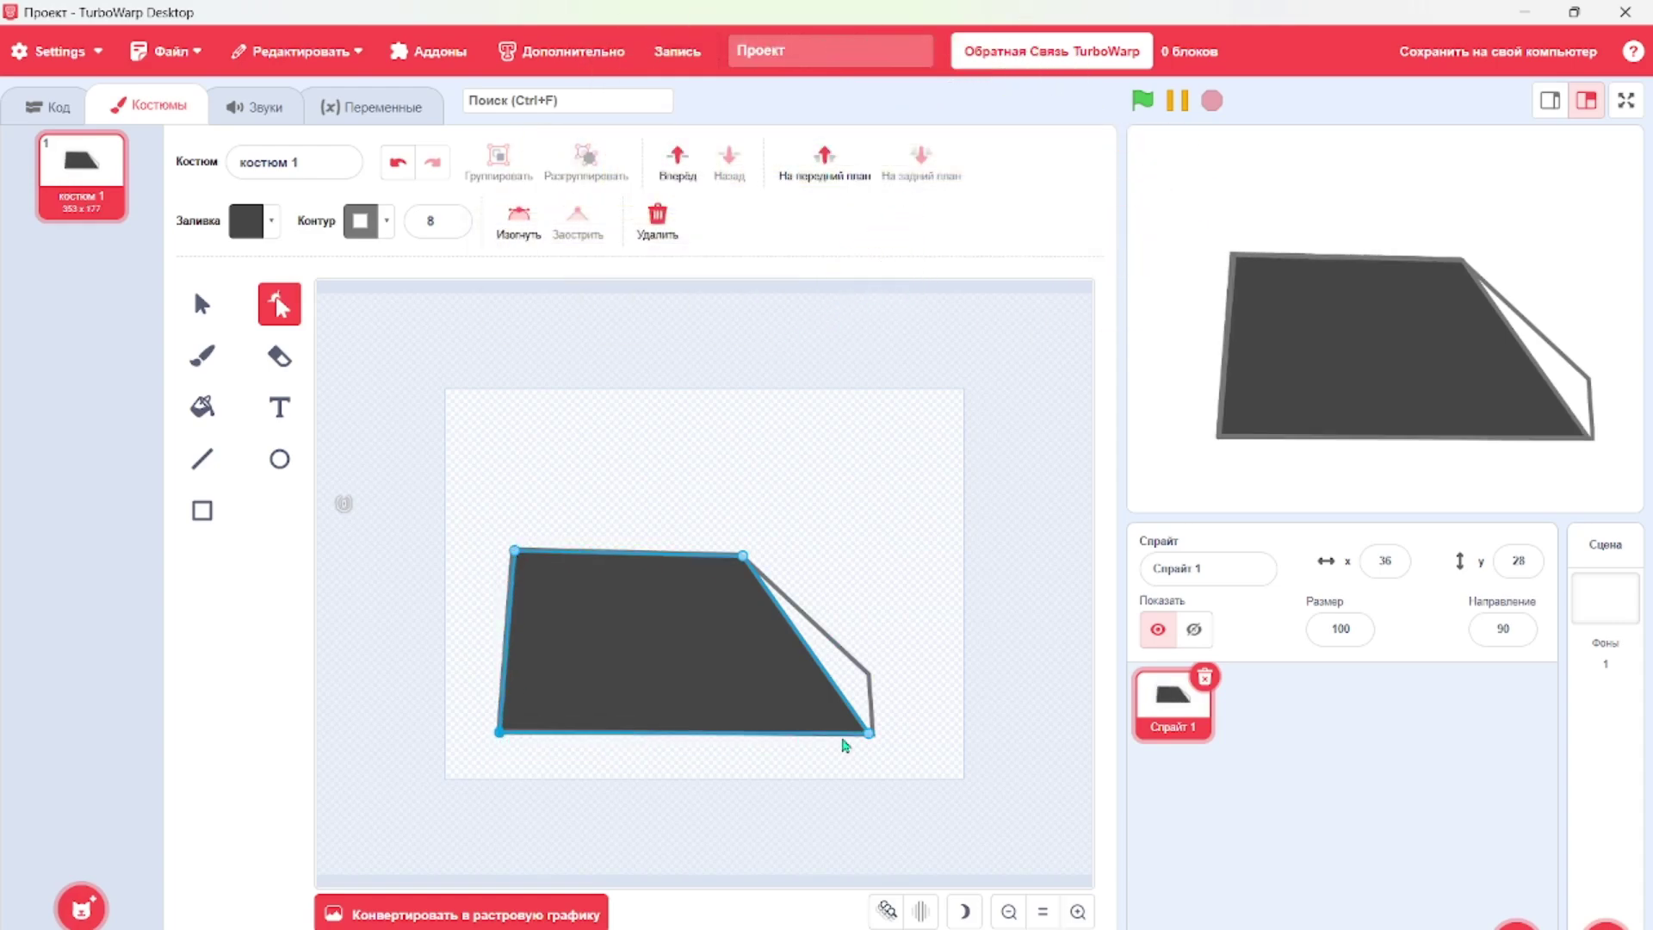
click(803, 658)
drag(802, 658, 864, 670)
key(Escape)
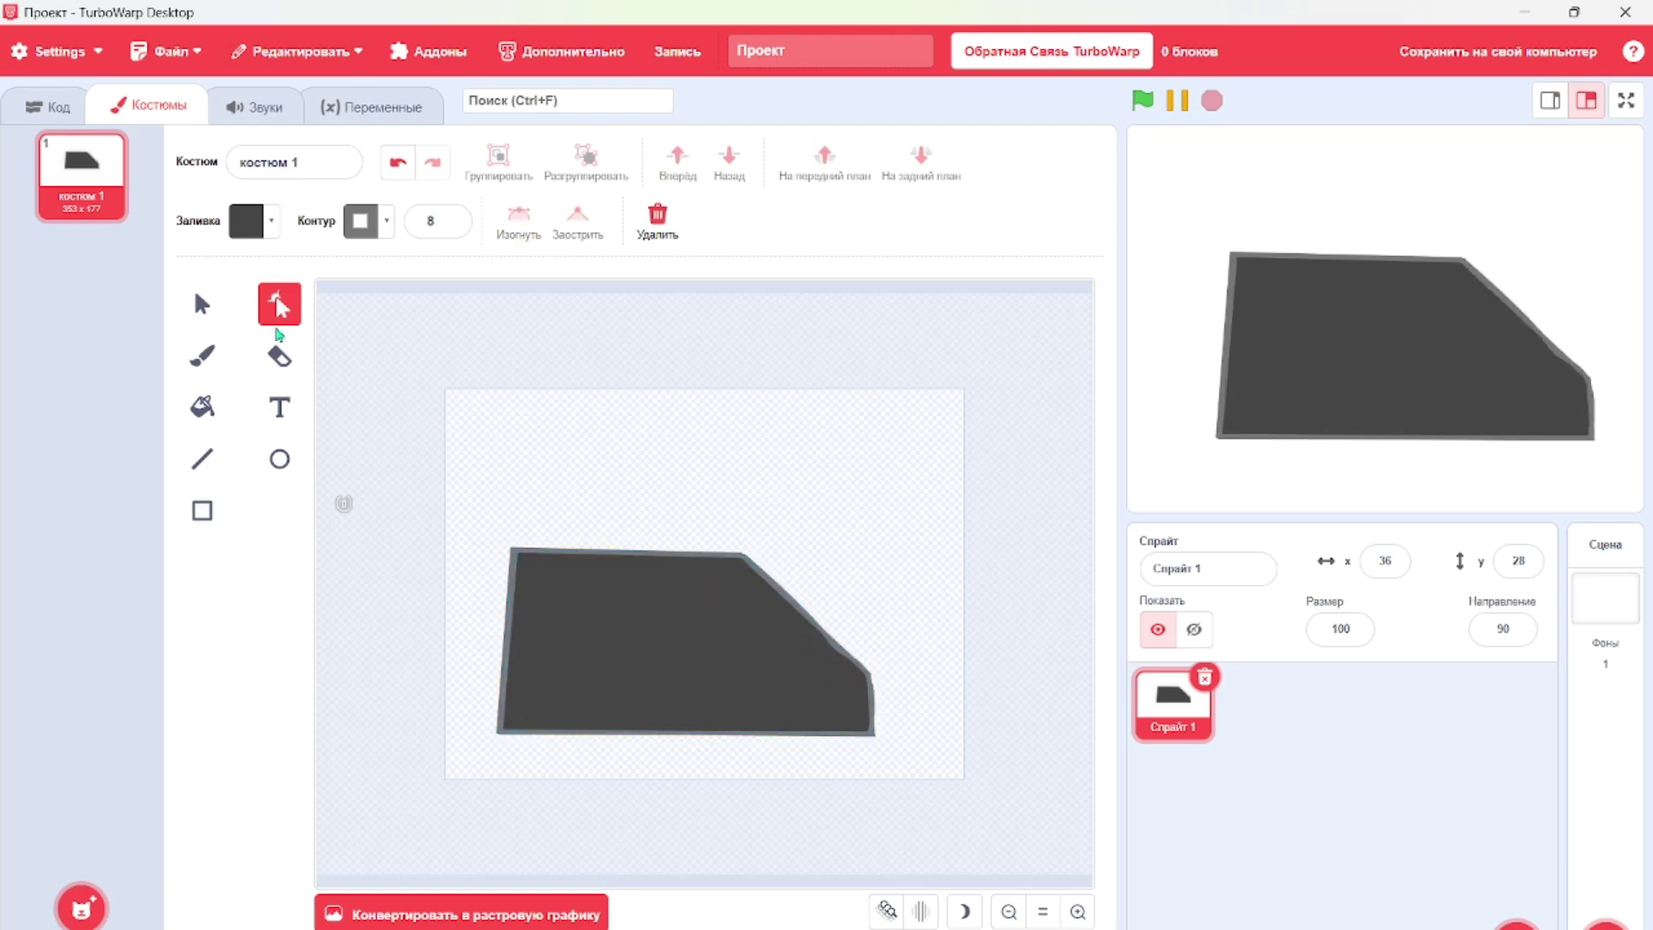
- Draw a closed grey windshield outline of thickness 8 along the sloping front edge of the body
click(198, 465)
scroll(785, 651, up, 3)
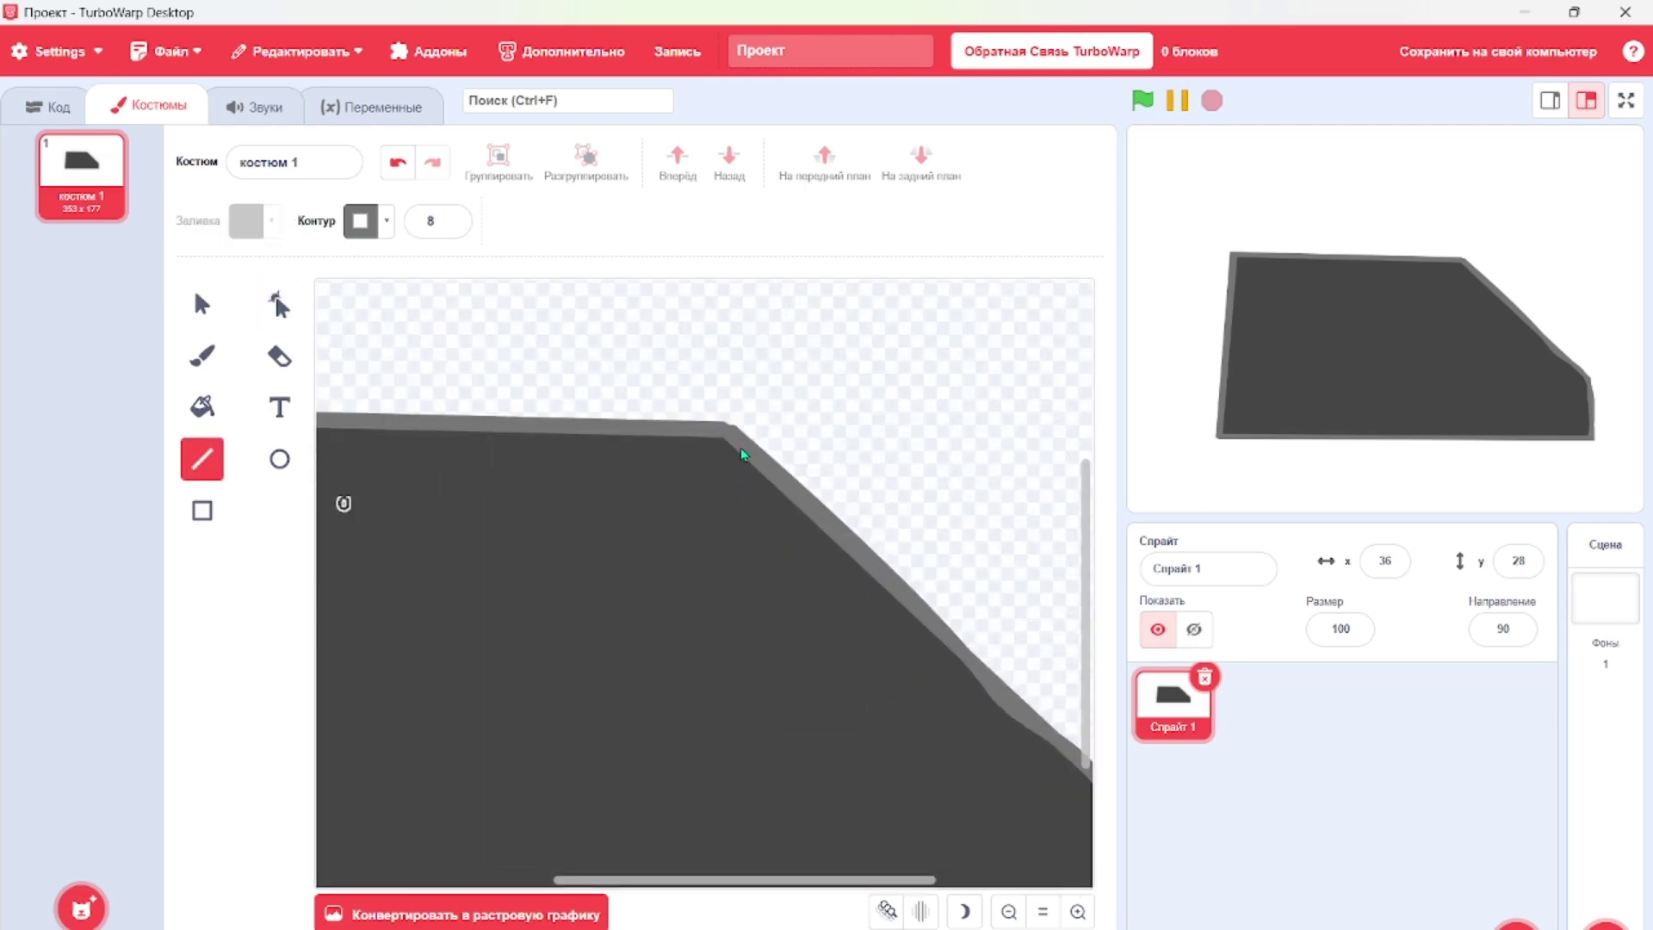
mouse_move(738, 443)
mouse_down()
mouse_move(710, 491)
mouse_move(912, 744)
mouse_up()
mouse_move(912, 745)
mouse_down()
mouse_move(978, 683)
mouse_move(989, 693)
mouse_up()
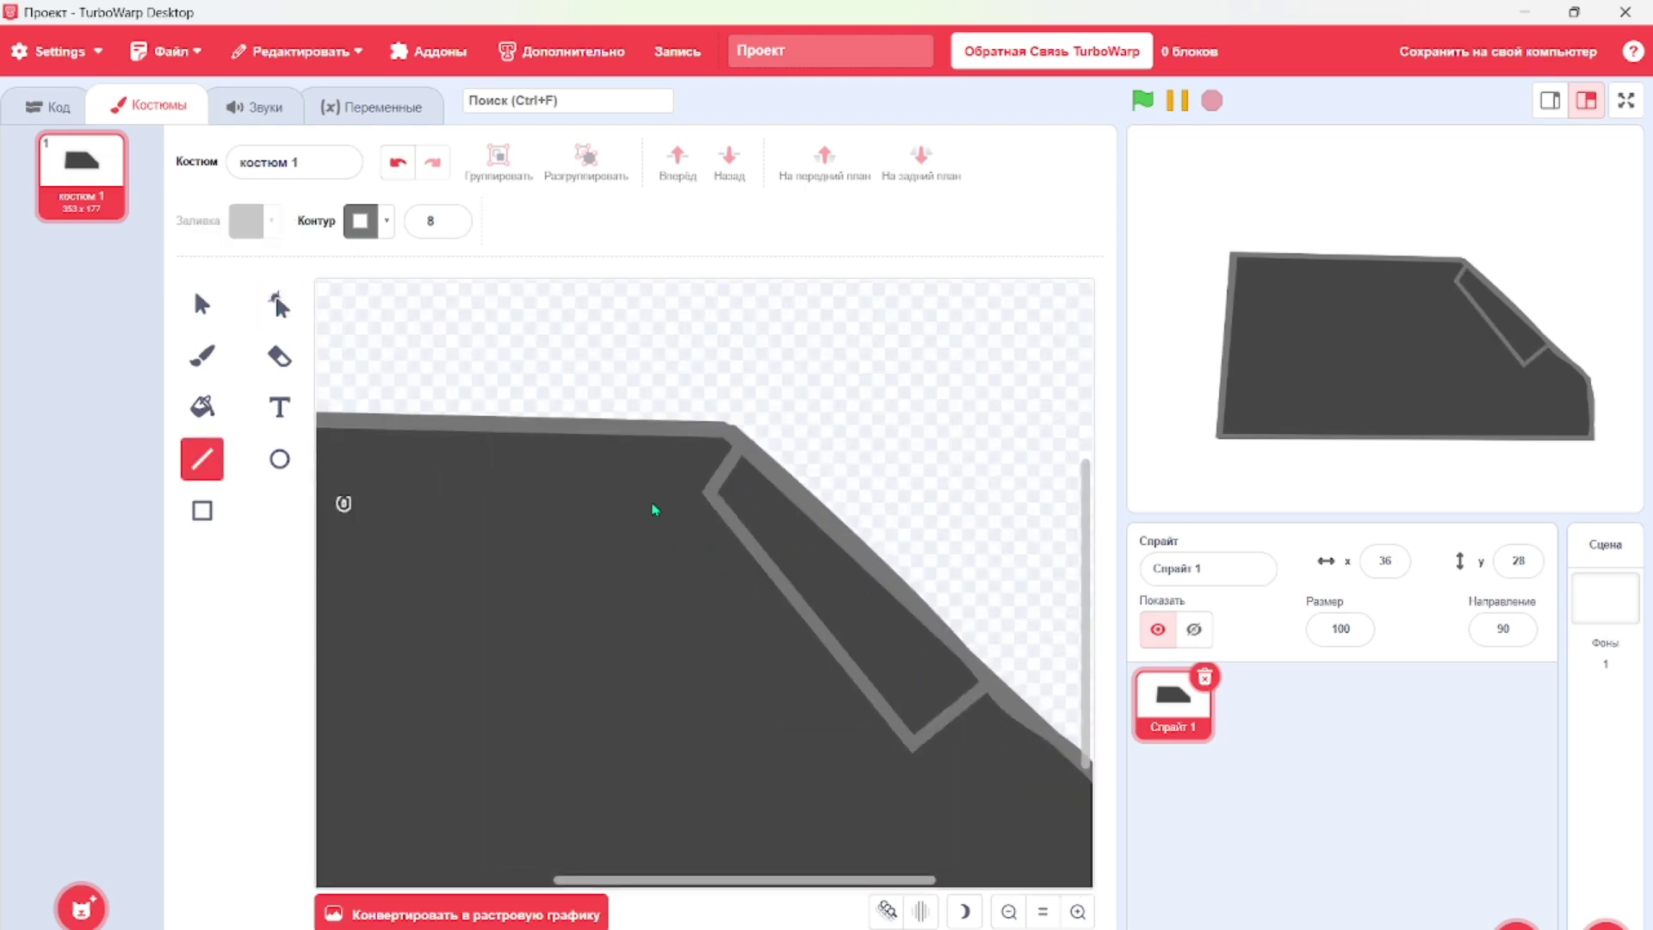
drag(753, 463, 993, 691)
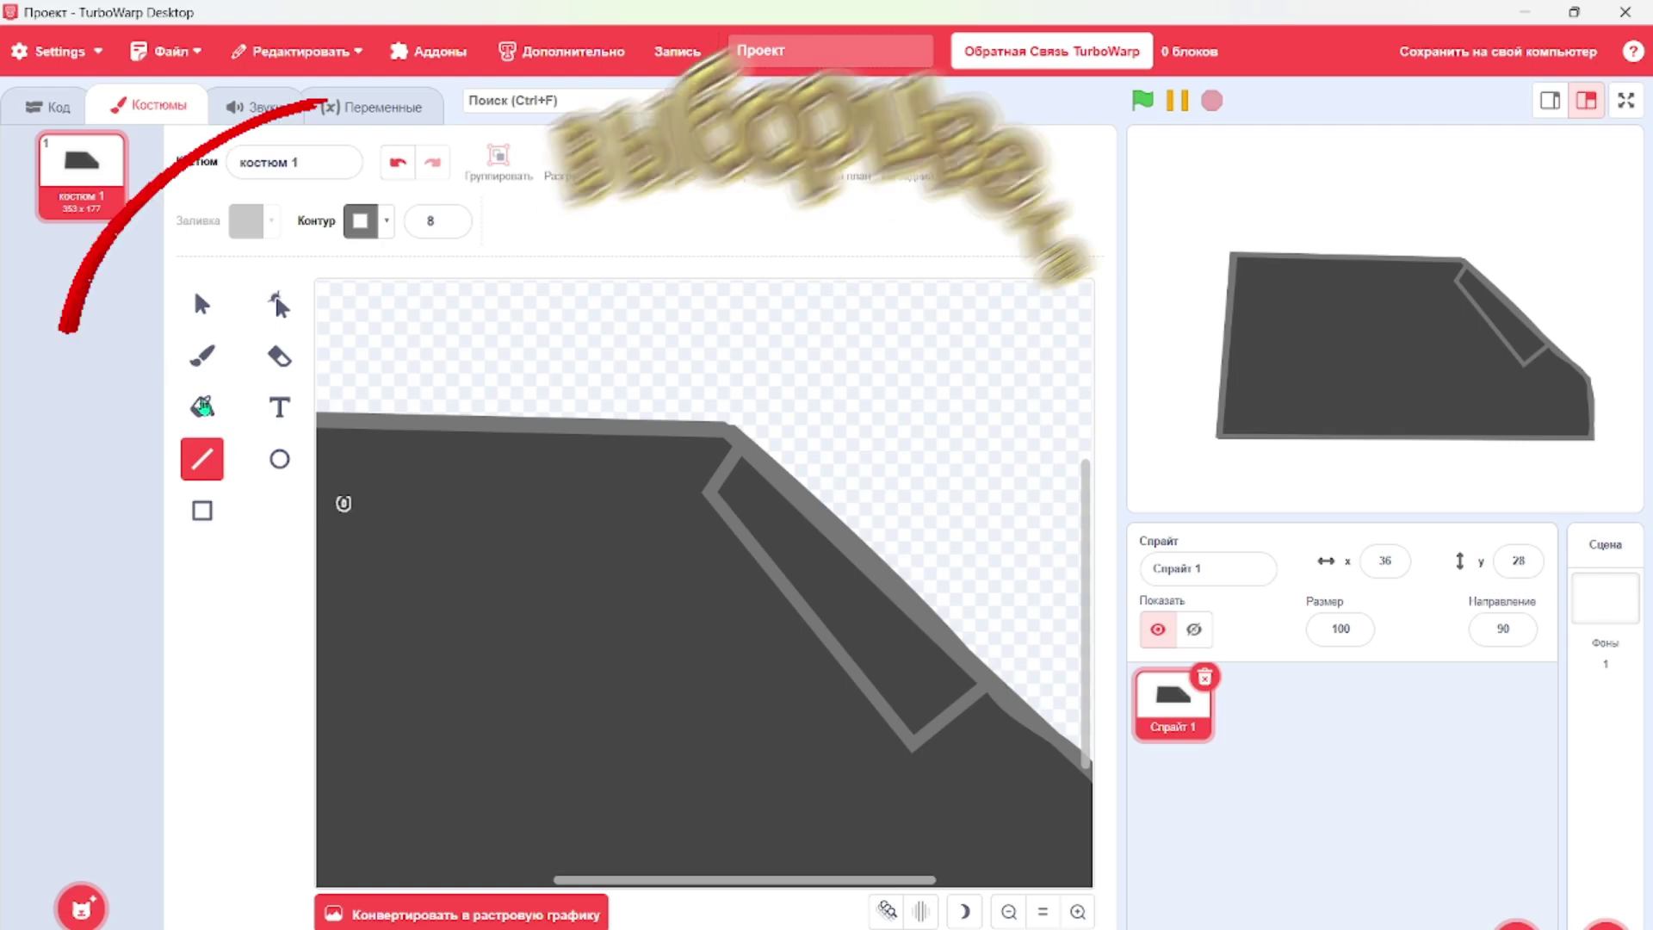
- Fill the windshield with a vertical gradient from light blue to a deeper blue
click(202, 407)
click(252, 222)
drag(197, 479, 284, 480)
drag(161, 413, 260, 415)
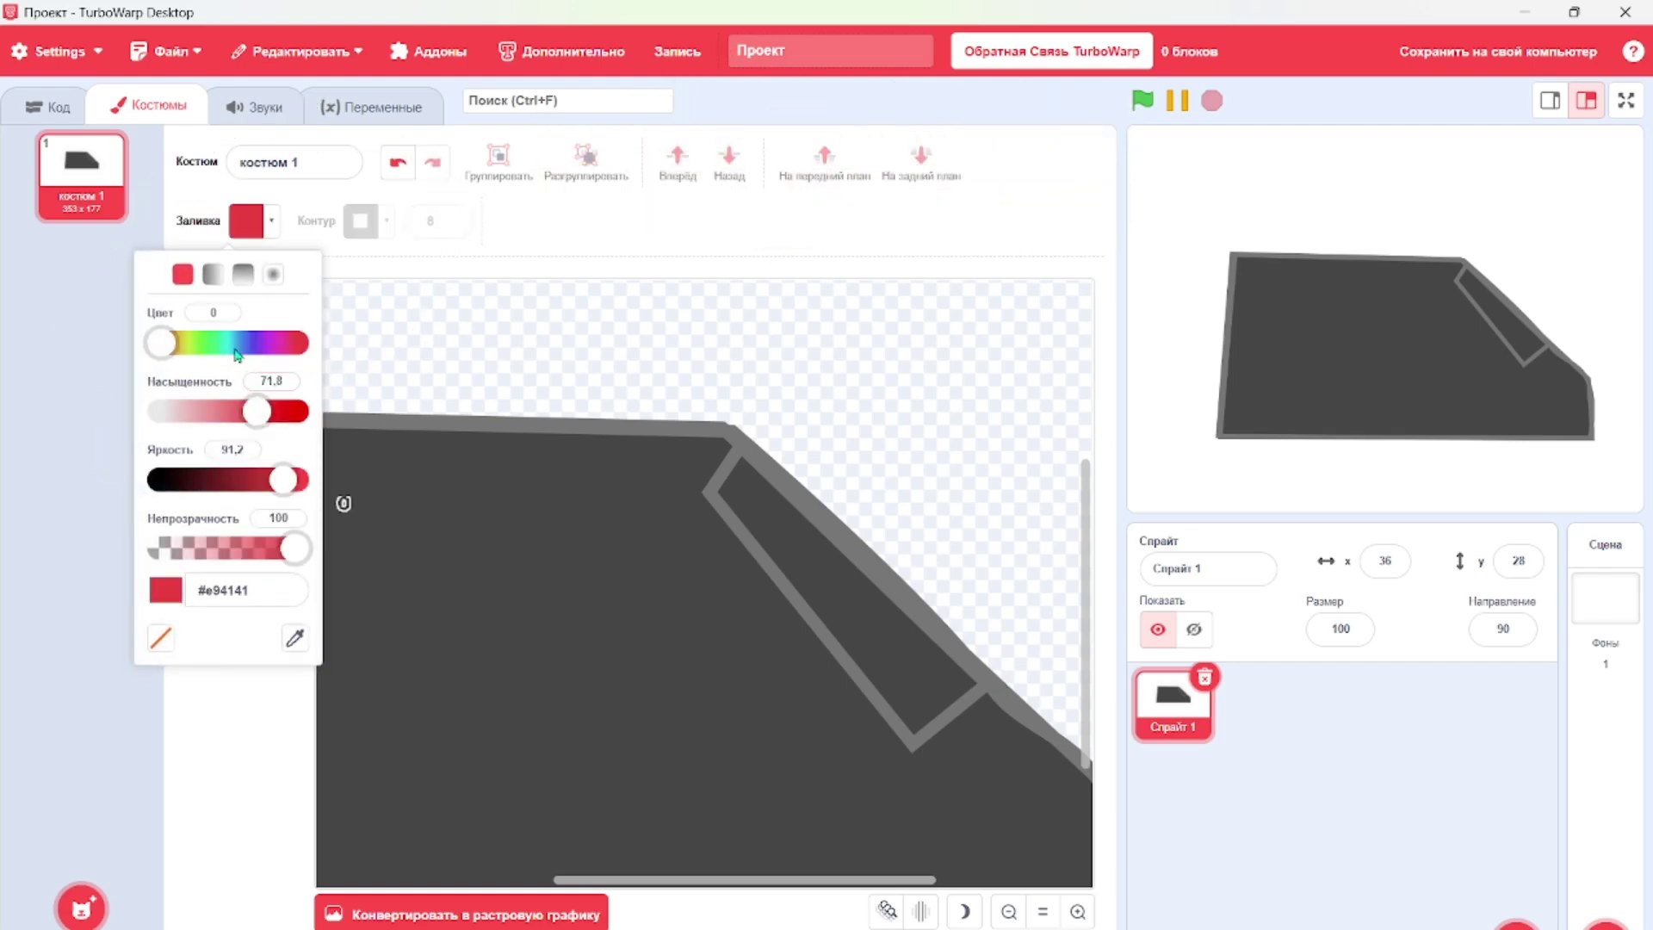
click(232, 343)
click(238, 277)
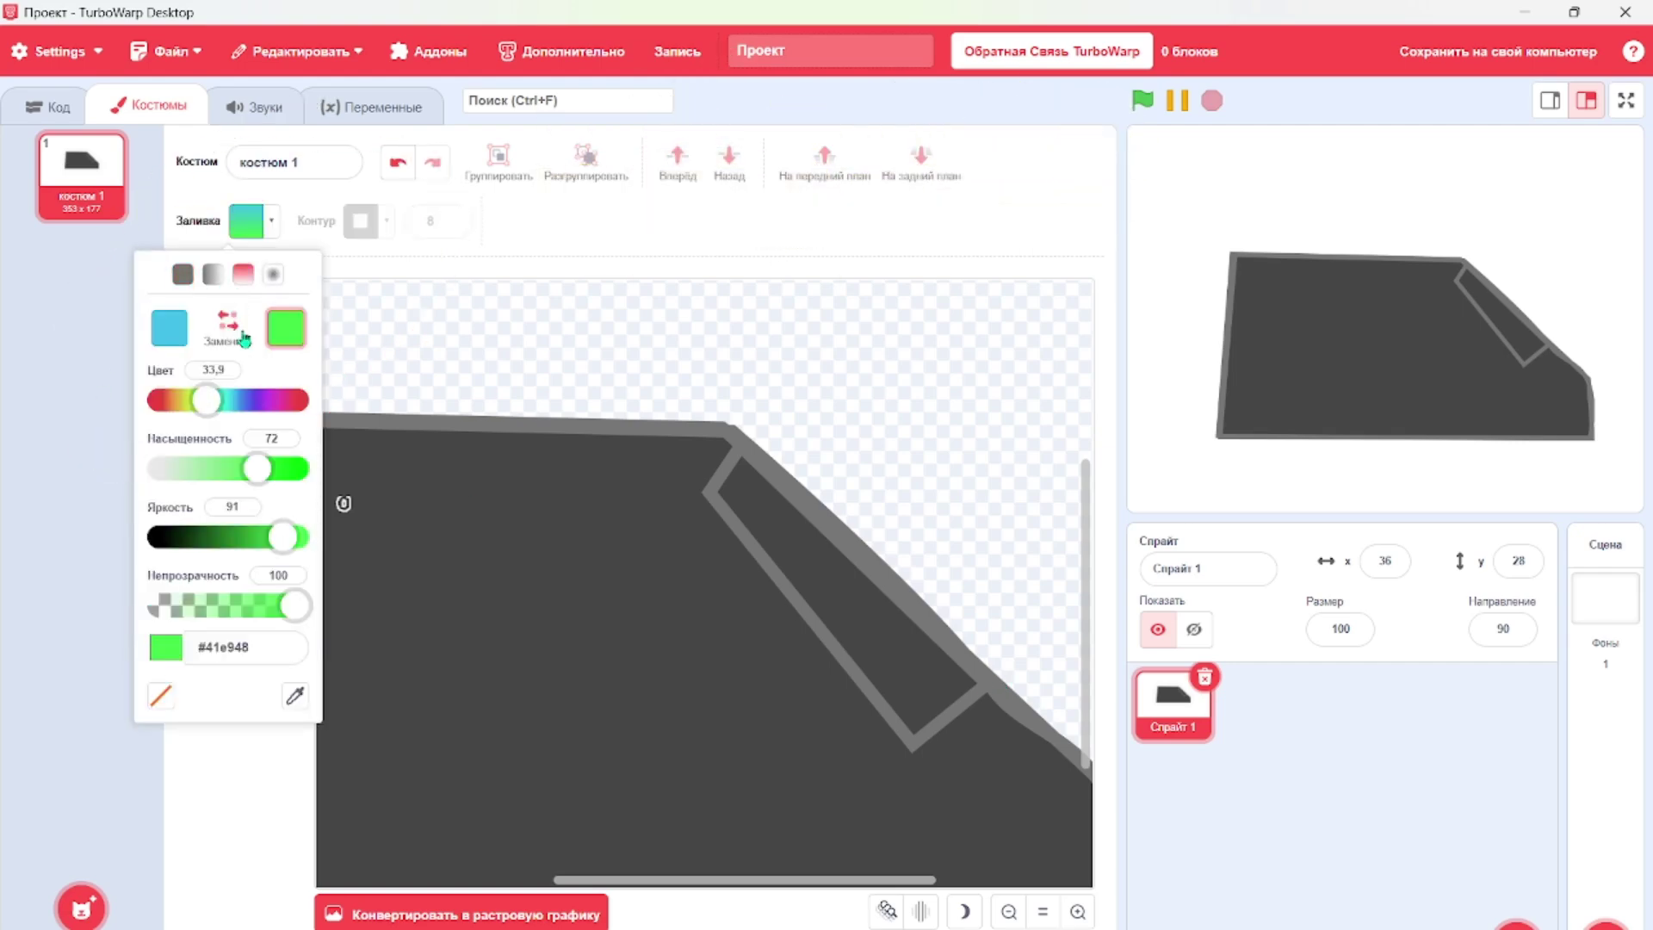
drag(204, 405, 249, 402)
click(332, 554)
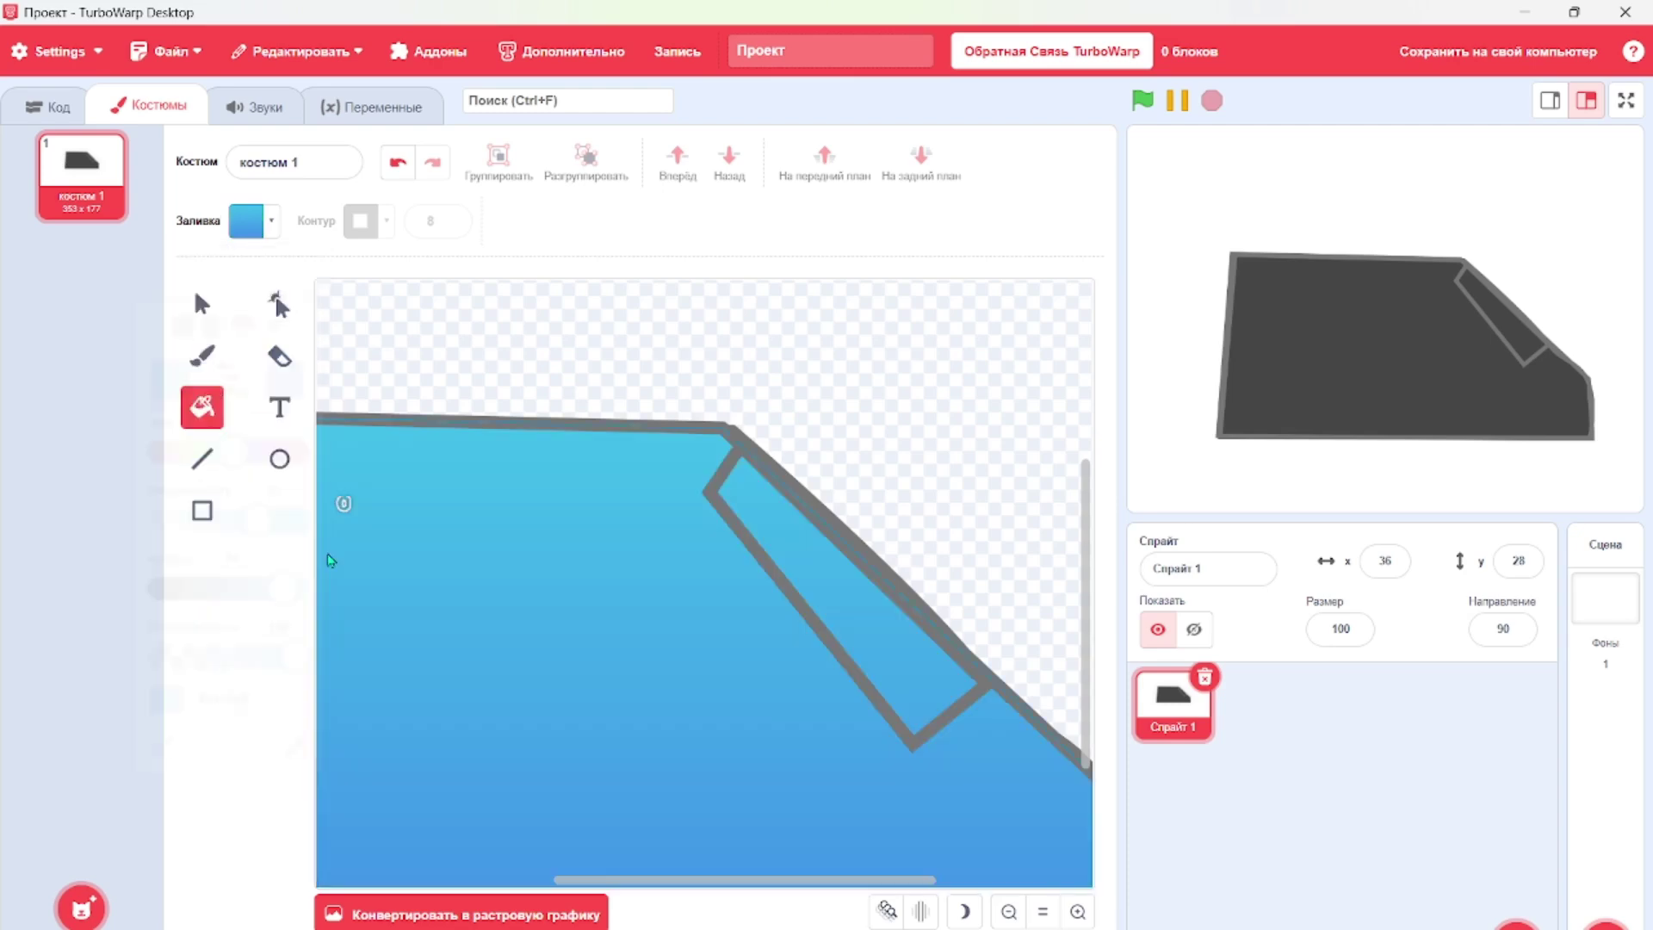
click(874, 624)
- Draw an upright rectangular side window with the blue gradient fill and grey outline just behind the windshield
ctrl+scroll(594, 430, down, 2)
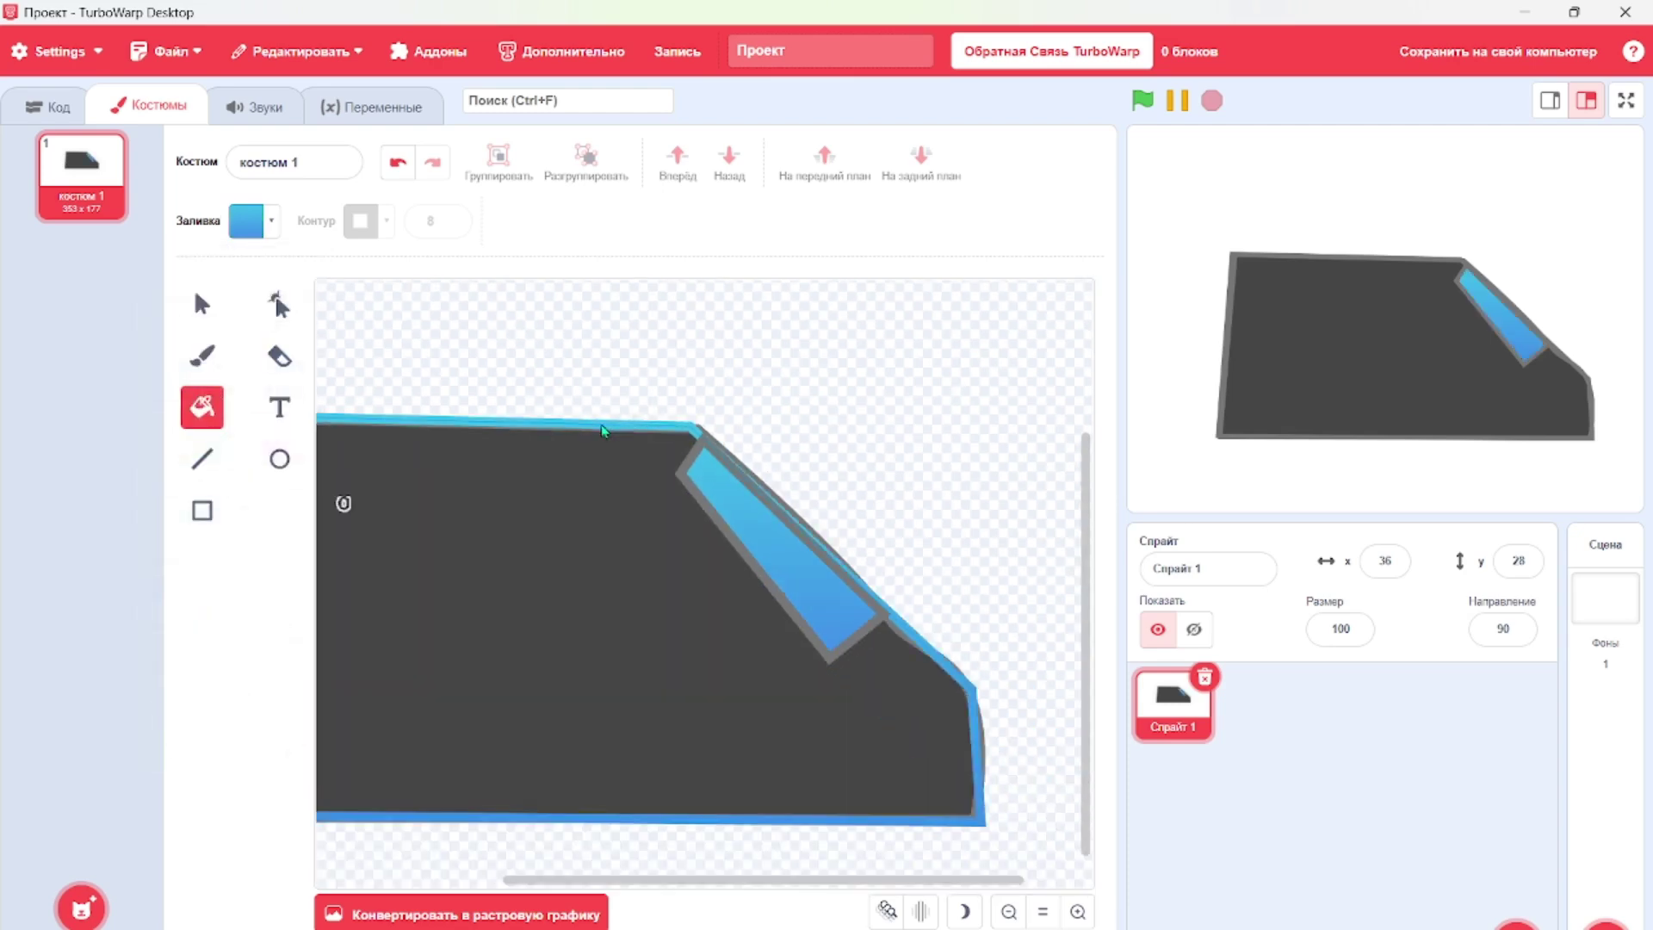
click(201, 510)
ctrl+scroll(341, 423, down, 1)
ctrl+scroll(528, 583, down, 1)
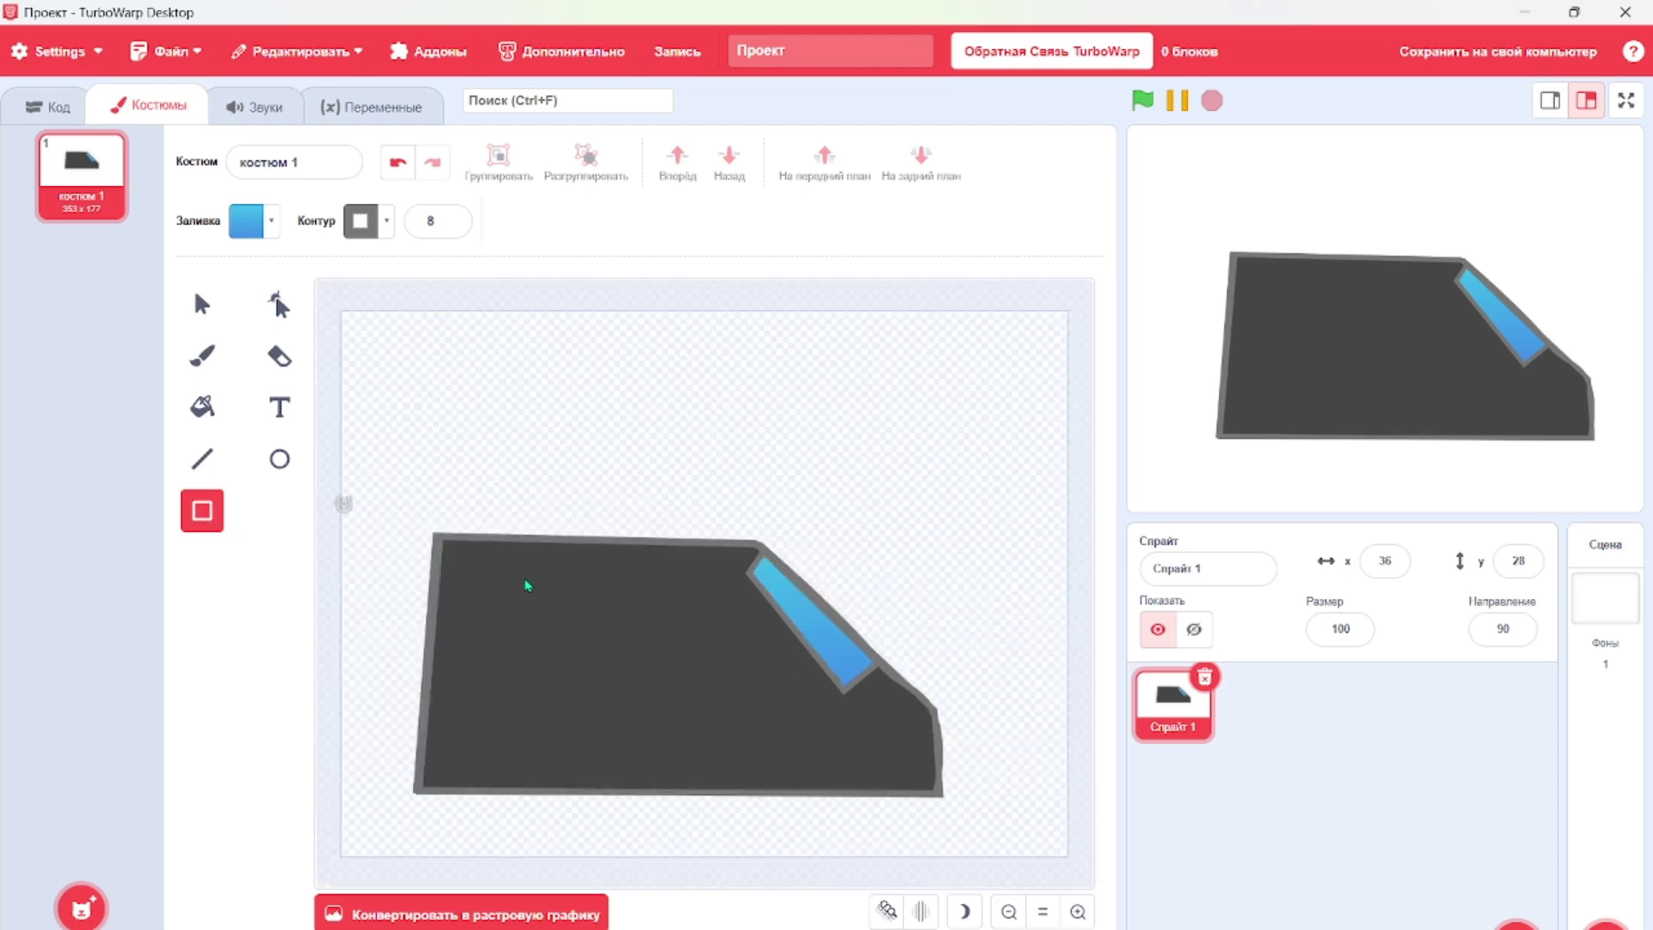
drag(570, 554, 703, 560)
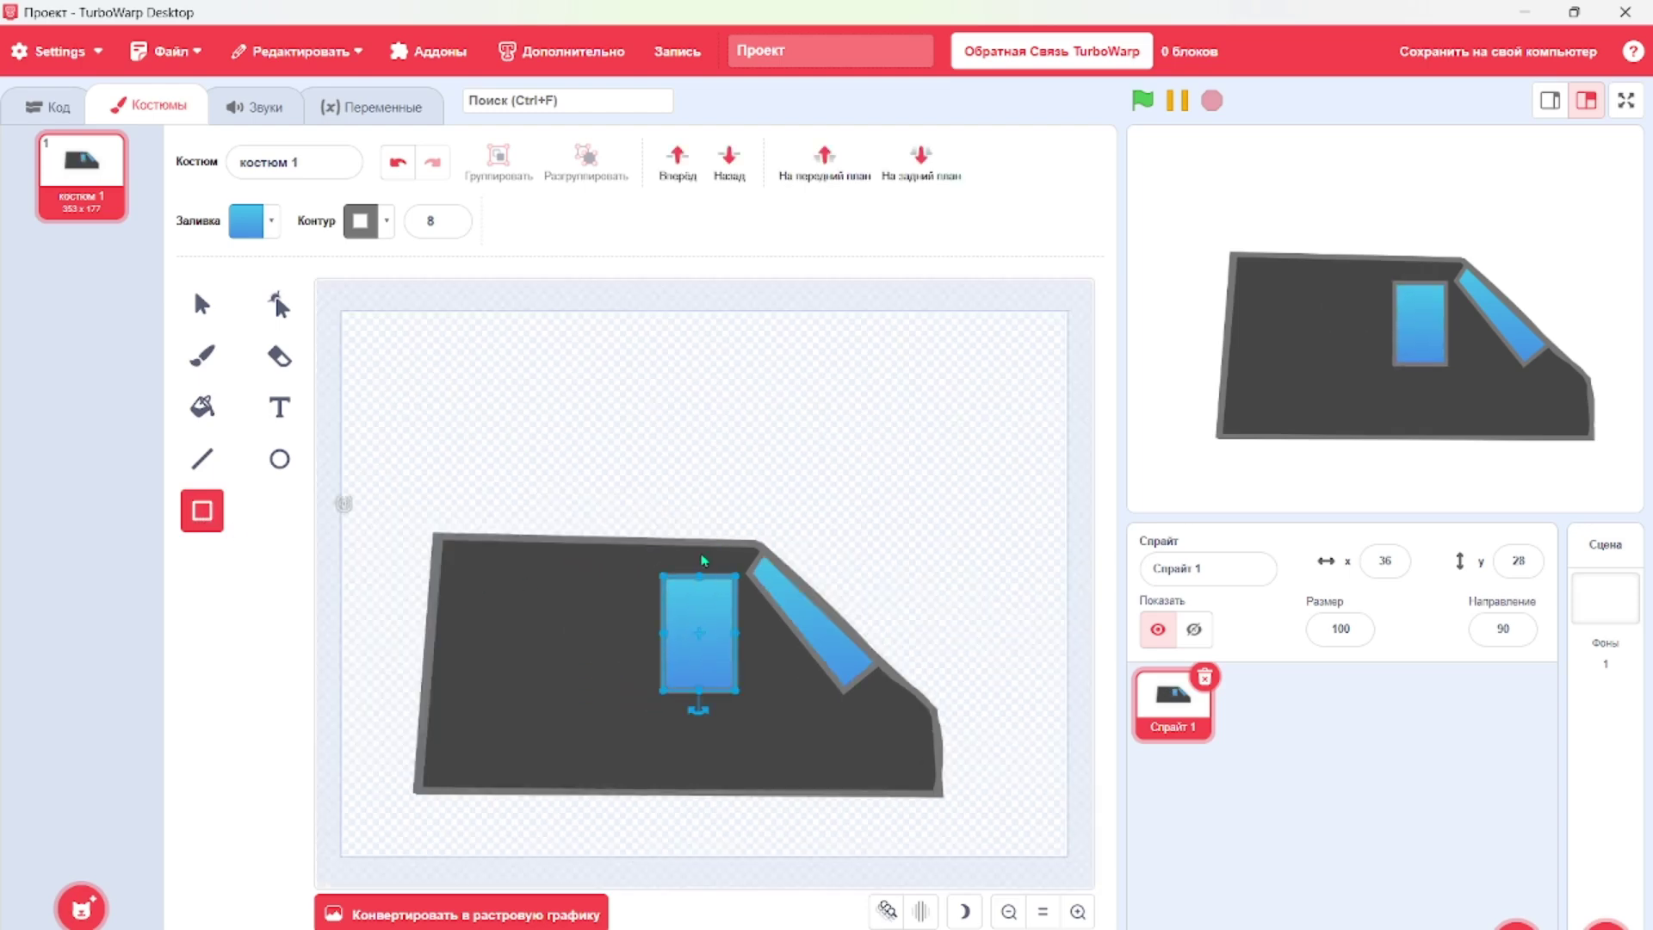
- Shrink the rectangular side window from its lower front corner and deselect it
drag(733, 688, 724, 668)
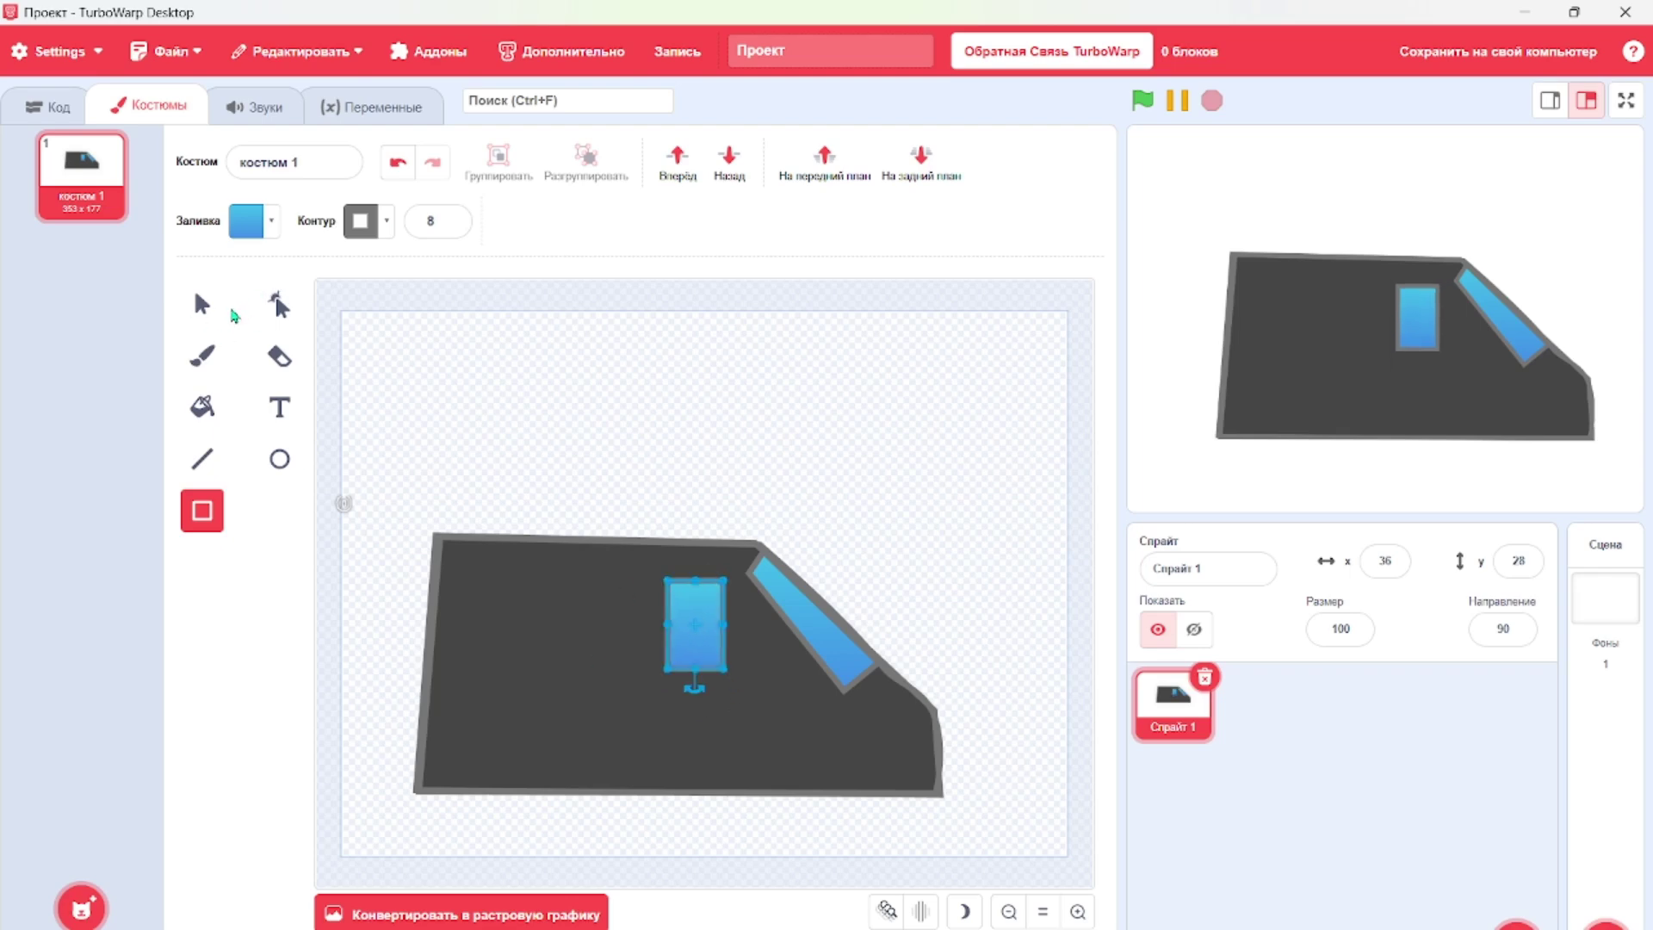
click(202, 304)
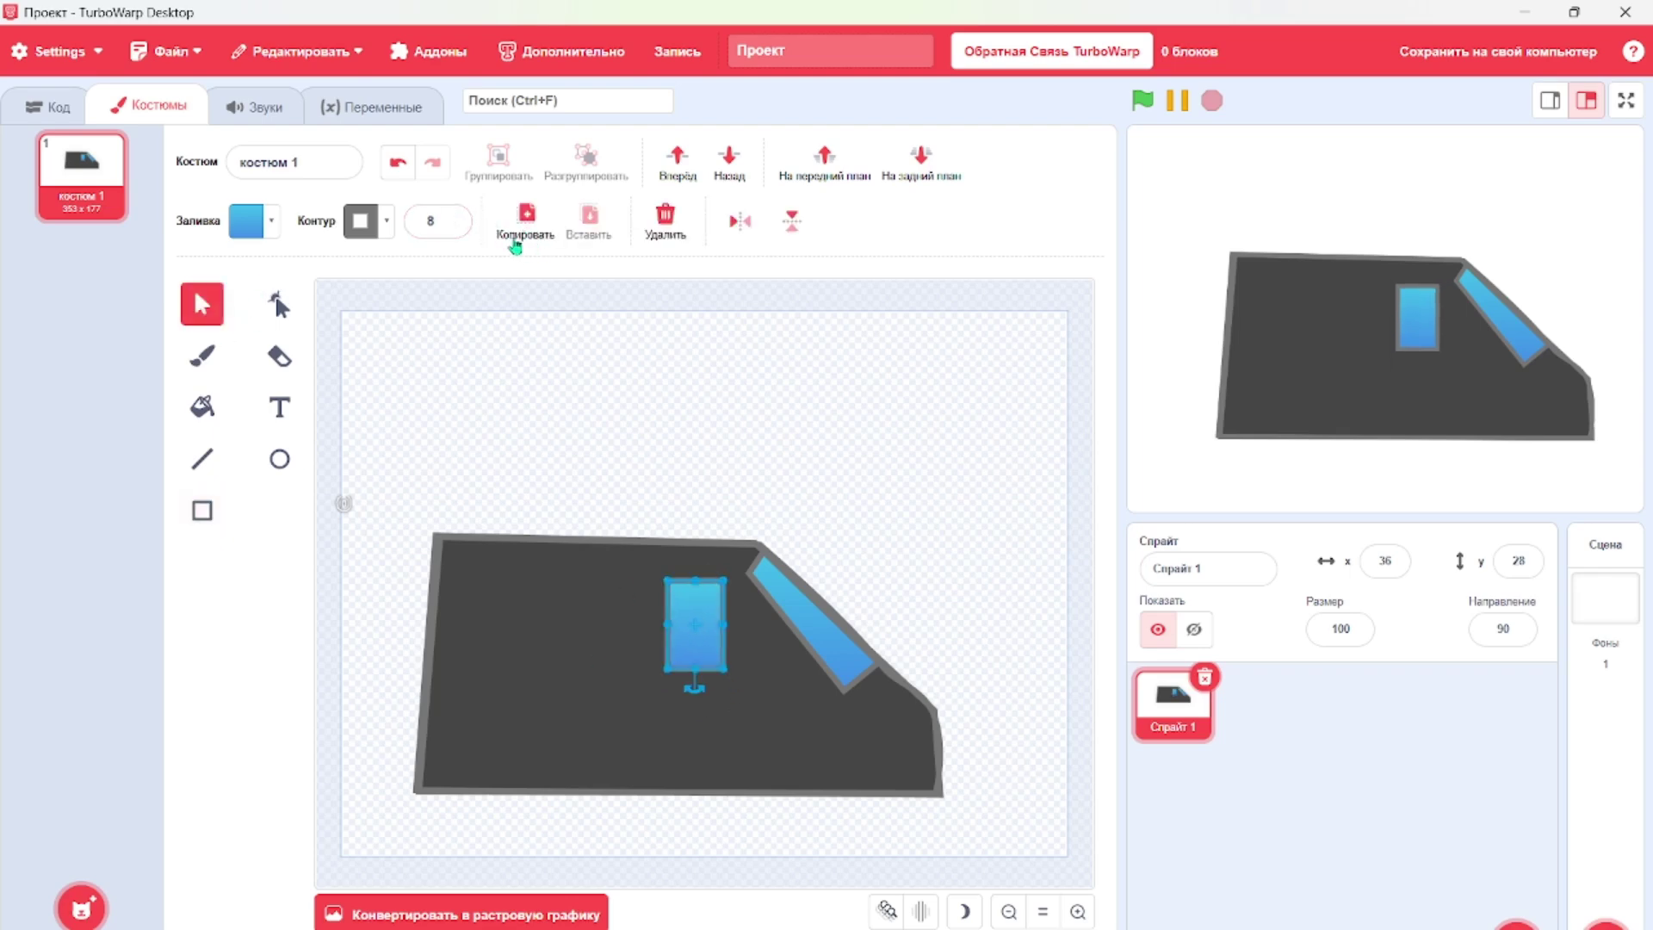
click(538, 446)
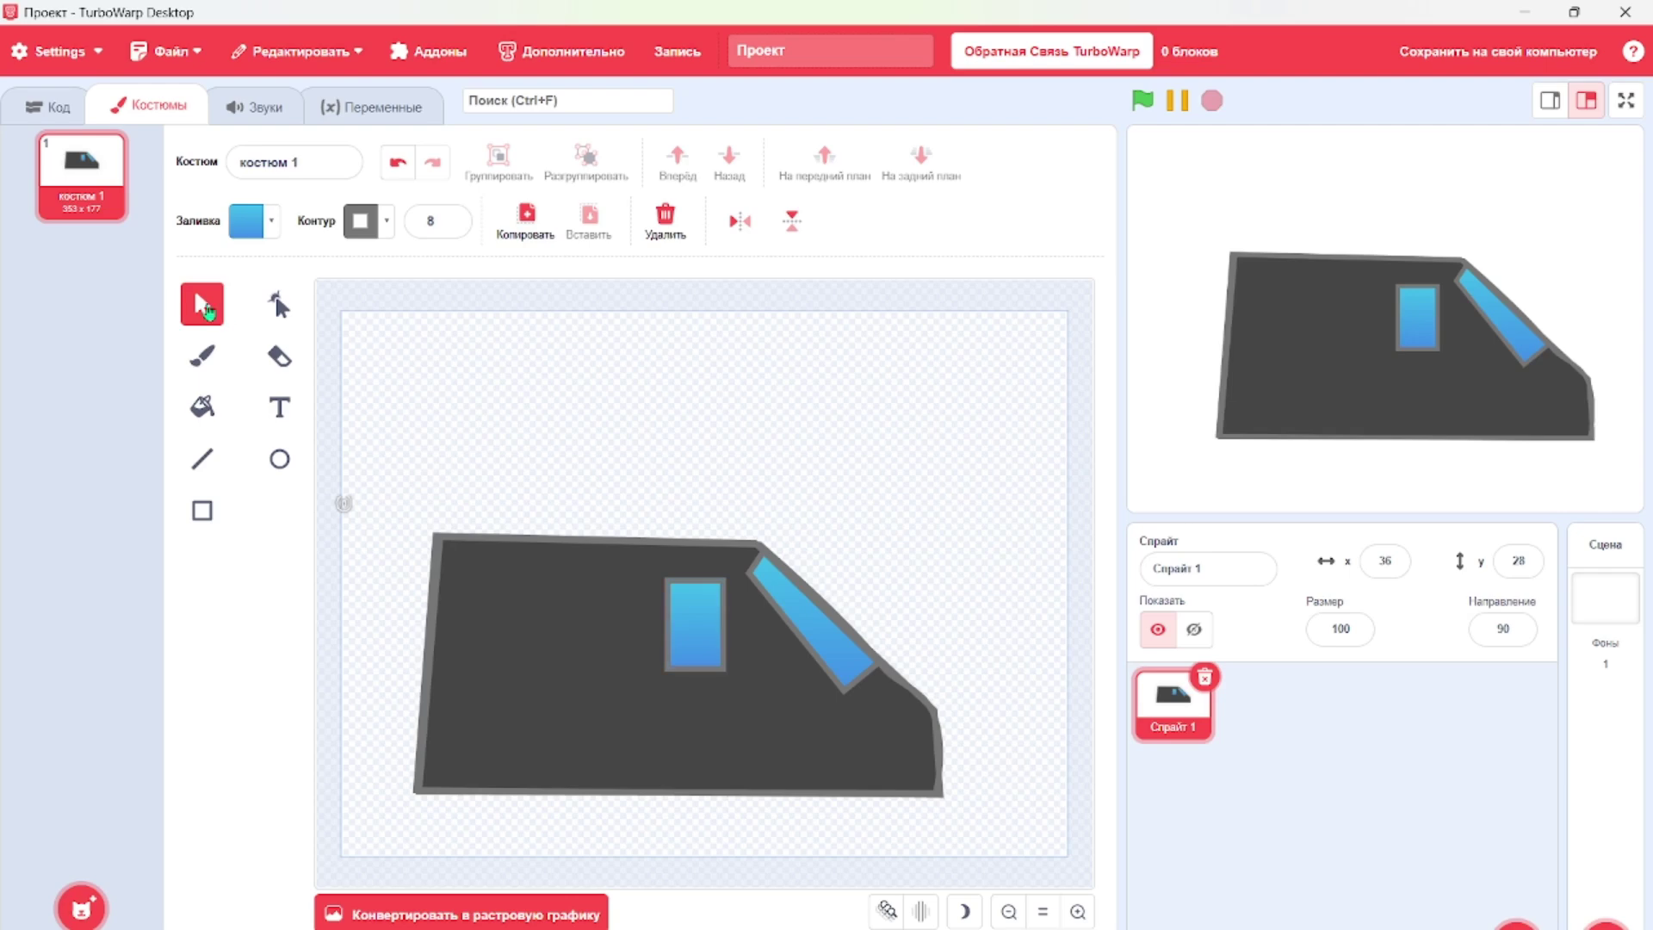
- Duplicate the side window and place the copy behind the original at the same height
click(704, 625)
click(526, 220)
click(589, 220)
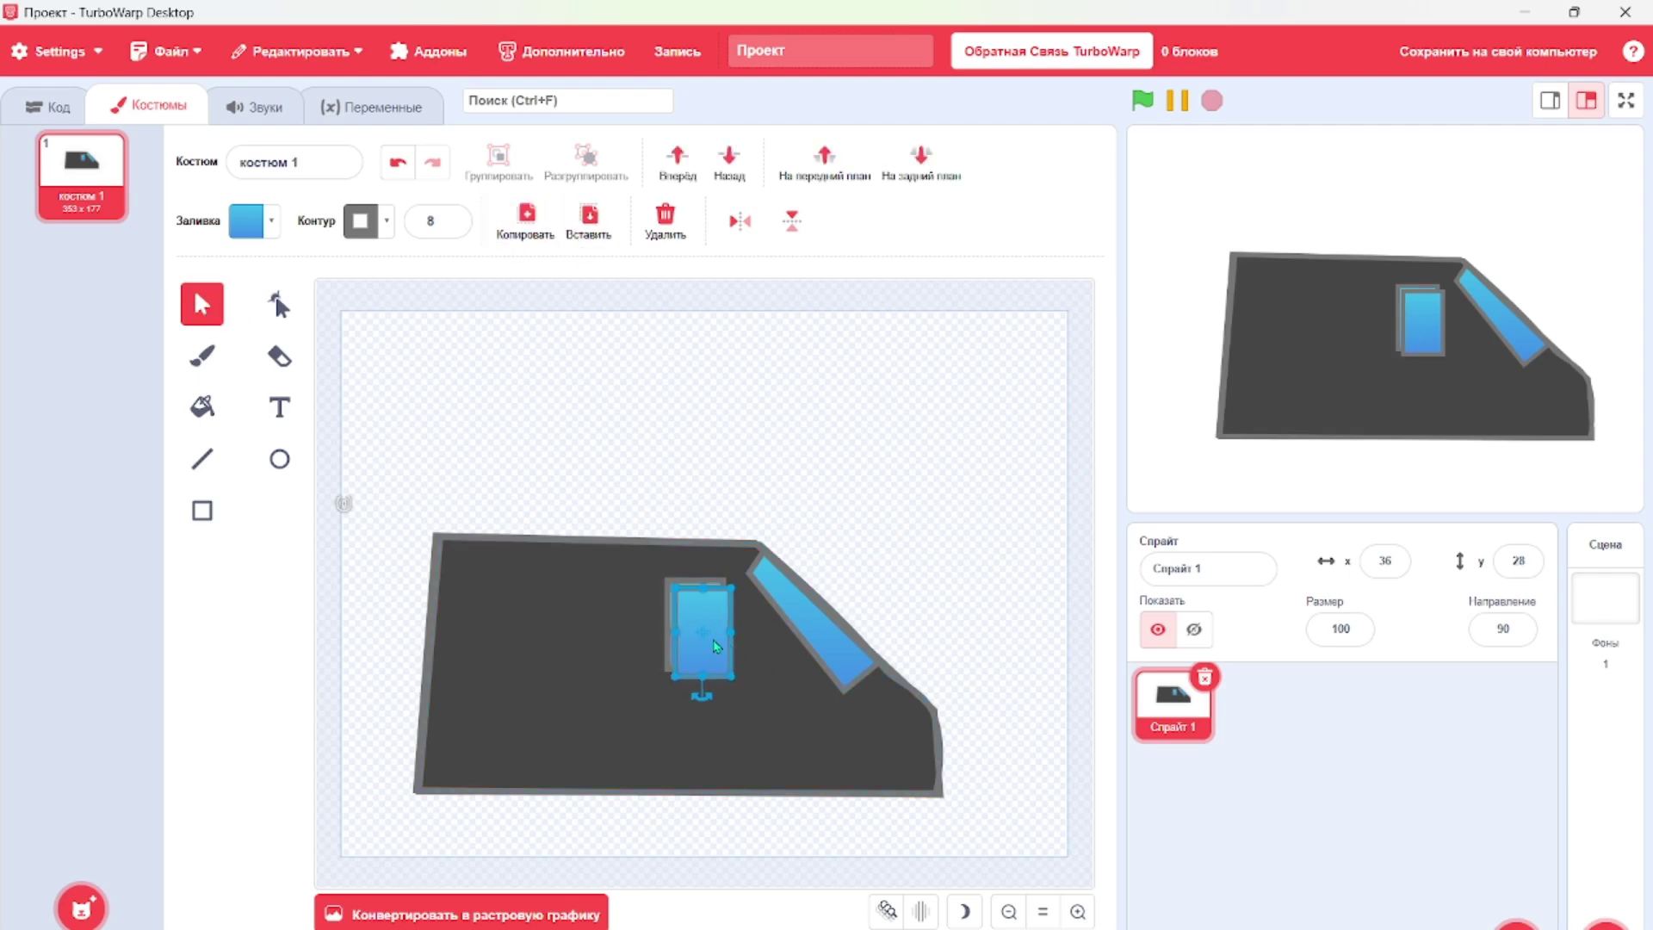
drag(716, 641, 601, 631)
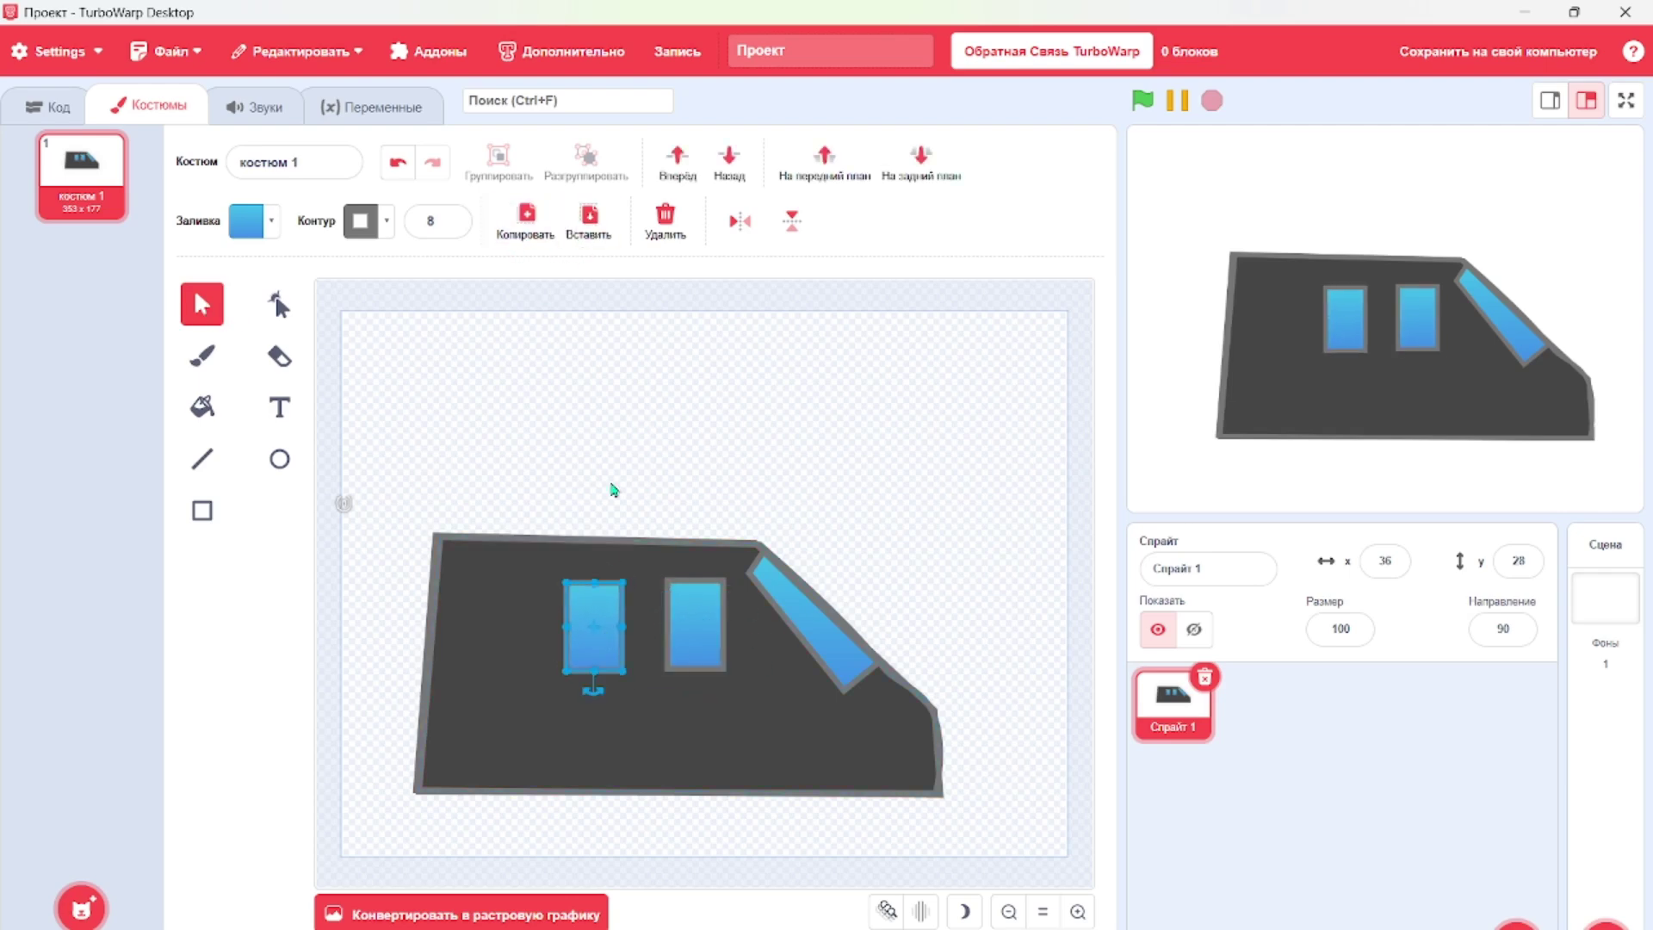
click(607, 451)
- Draw a tall closed grey door outline of thickness 8 around the rear side window
ctrl+scroll(593, 613, up, 2)
click(201, 458)
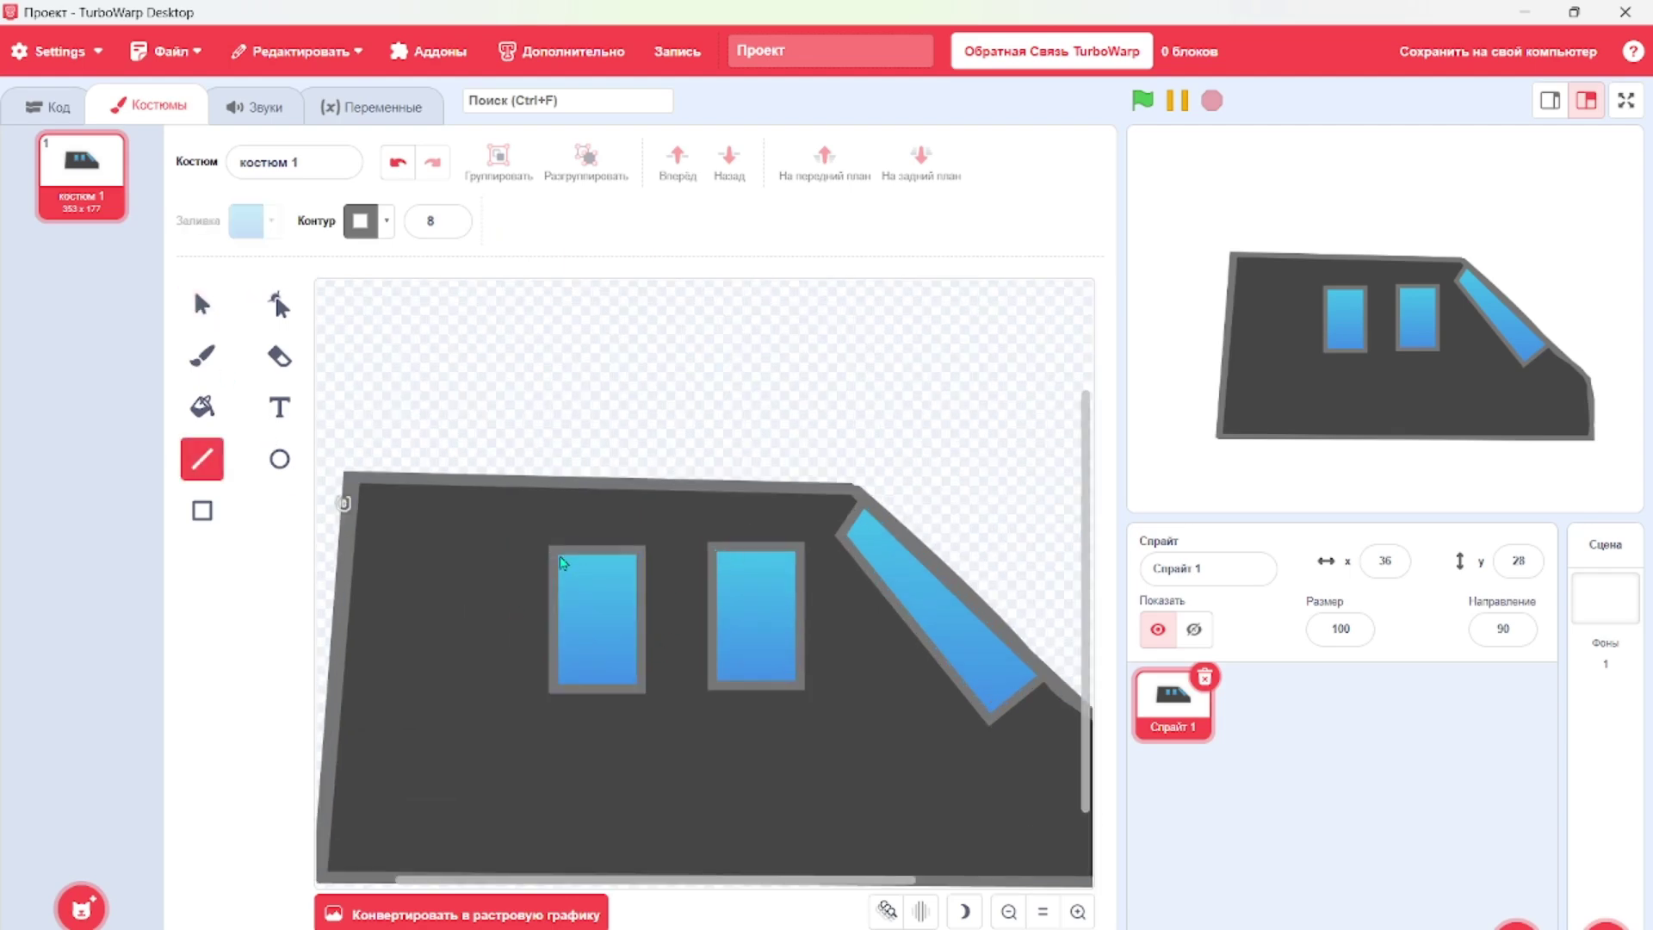
mouse_move(531, 576)
mouse_down()
mouse_move(523, 857)
mouse_move(660, 857)
mouse_up()
drag(659, 858, 665, 511)
mouse_move(664, 511)
mouse_down()
mouse_move(450, 527)
mouse_move(525, 516)
mouse_up()
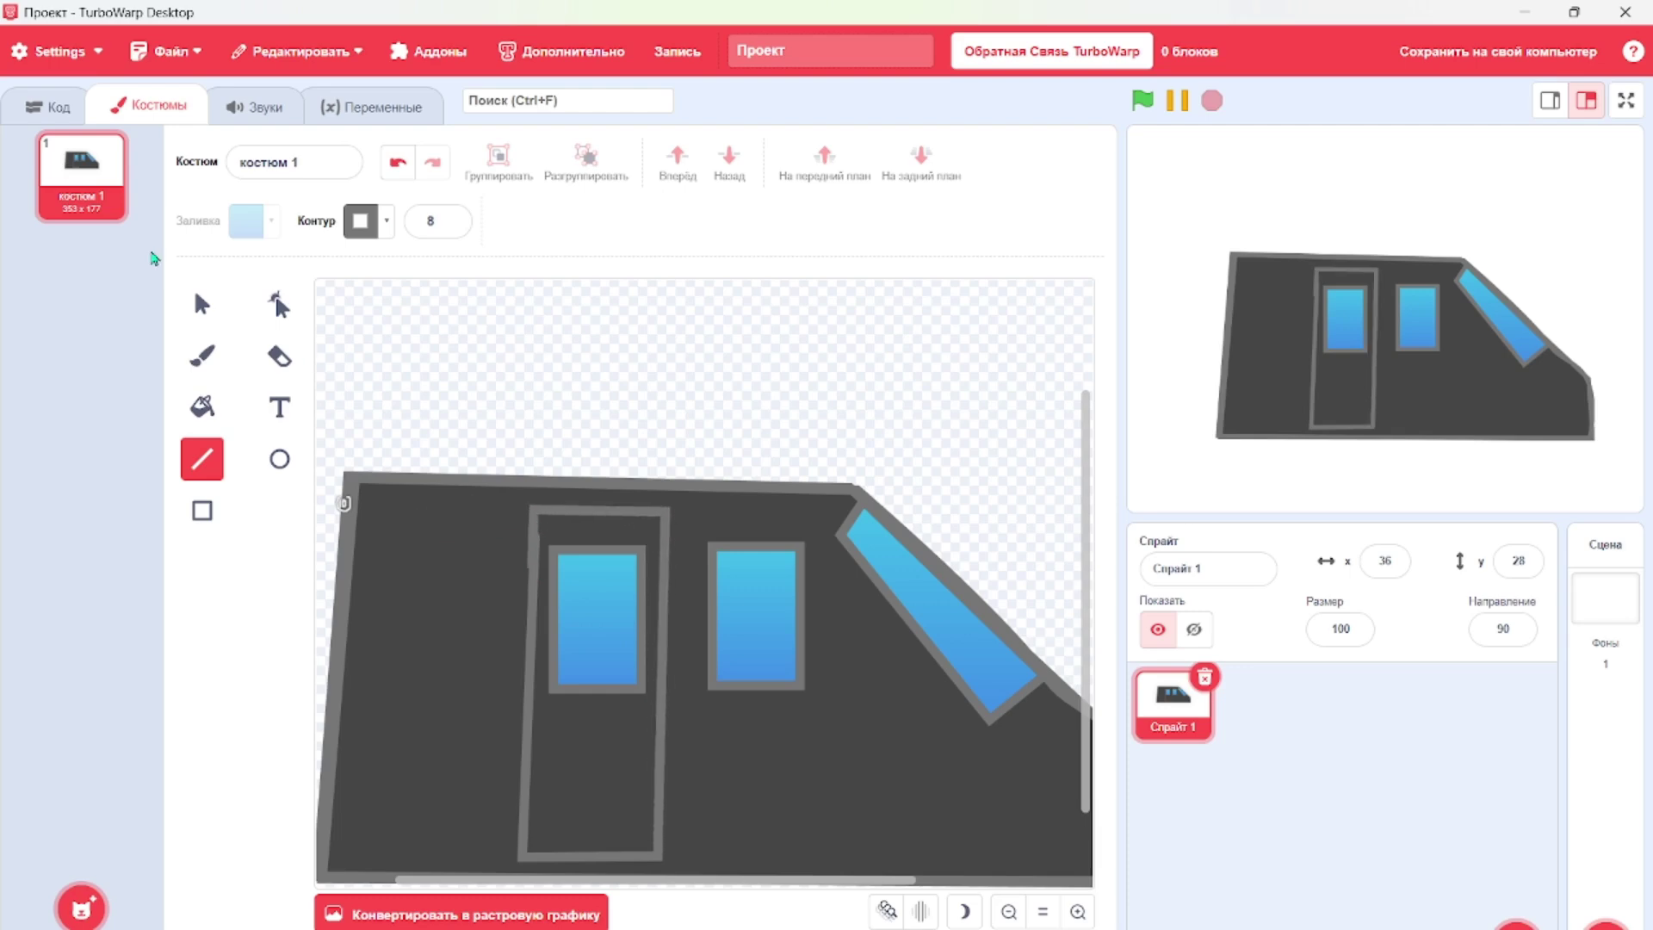
- Draw a grey door outline with a slanted front edge around the front side window, plus short handle strokes on both doors
click(201, 303)
click(202, 458)
mouse_move(790, 532)
mouse_down()
mouse_move(819, 521)
mouse_move(886, 757)
mouse_up()
scroll(895, 732, down, 2)
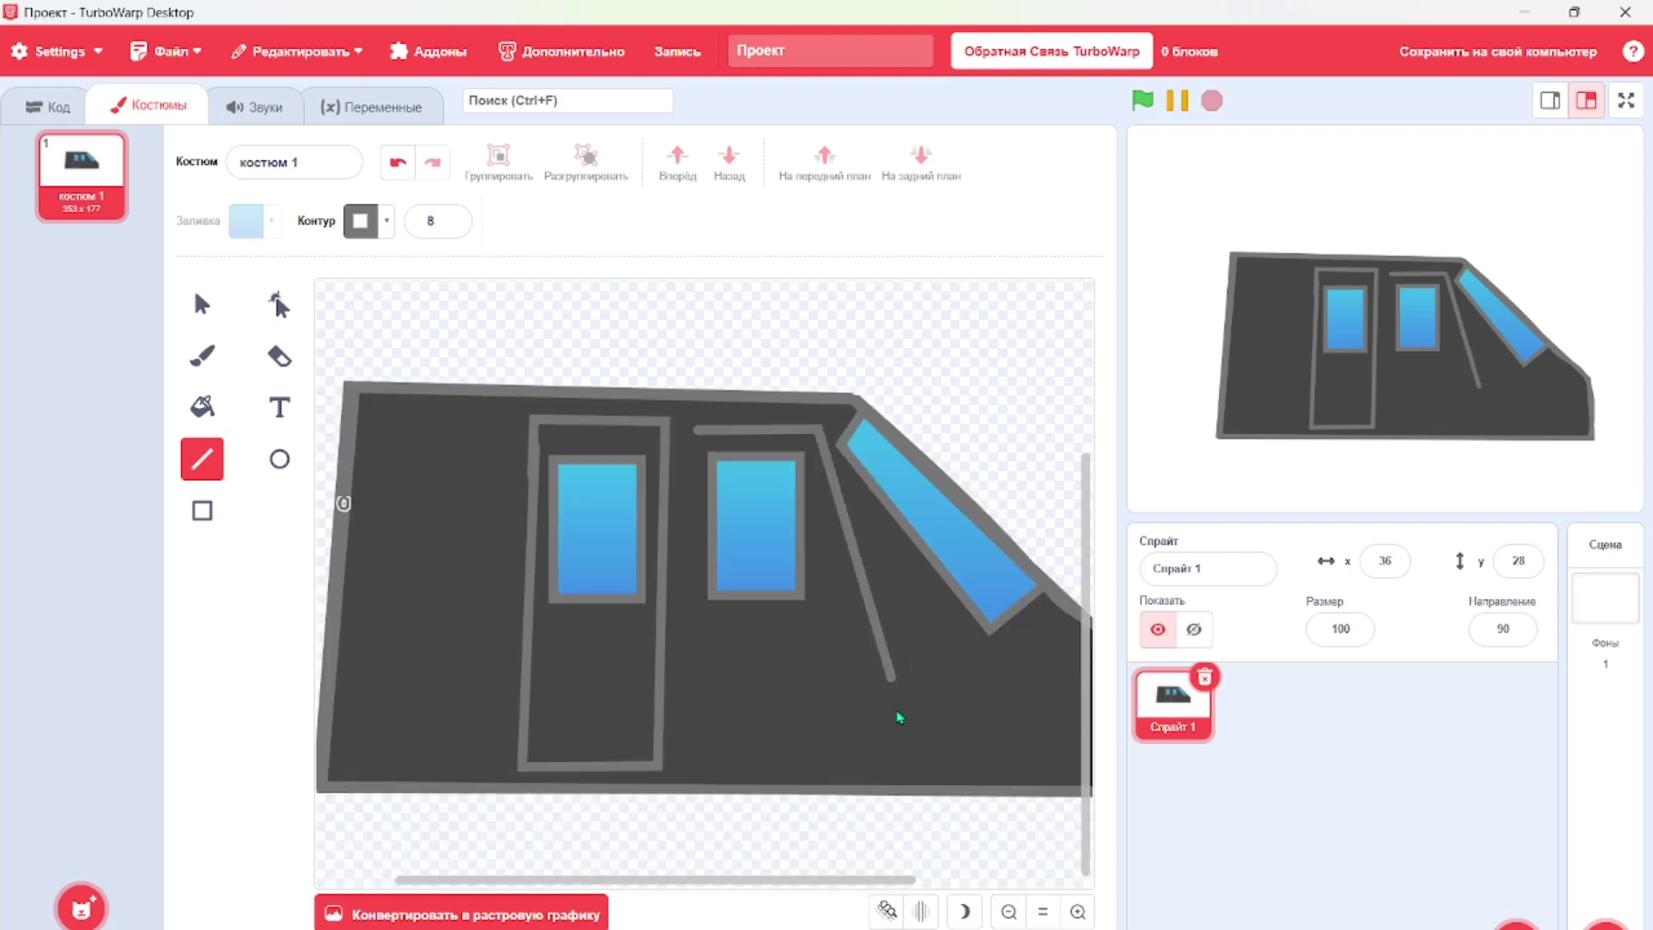
mouse_move(893, 686)
mouse_down()
mouse_move(895, 765)
mouse_move(680, 763)
mouse_move(697, 435)
mouse_up()
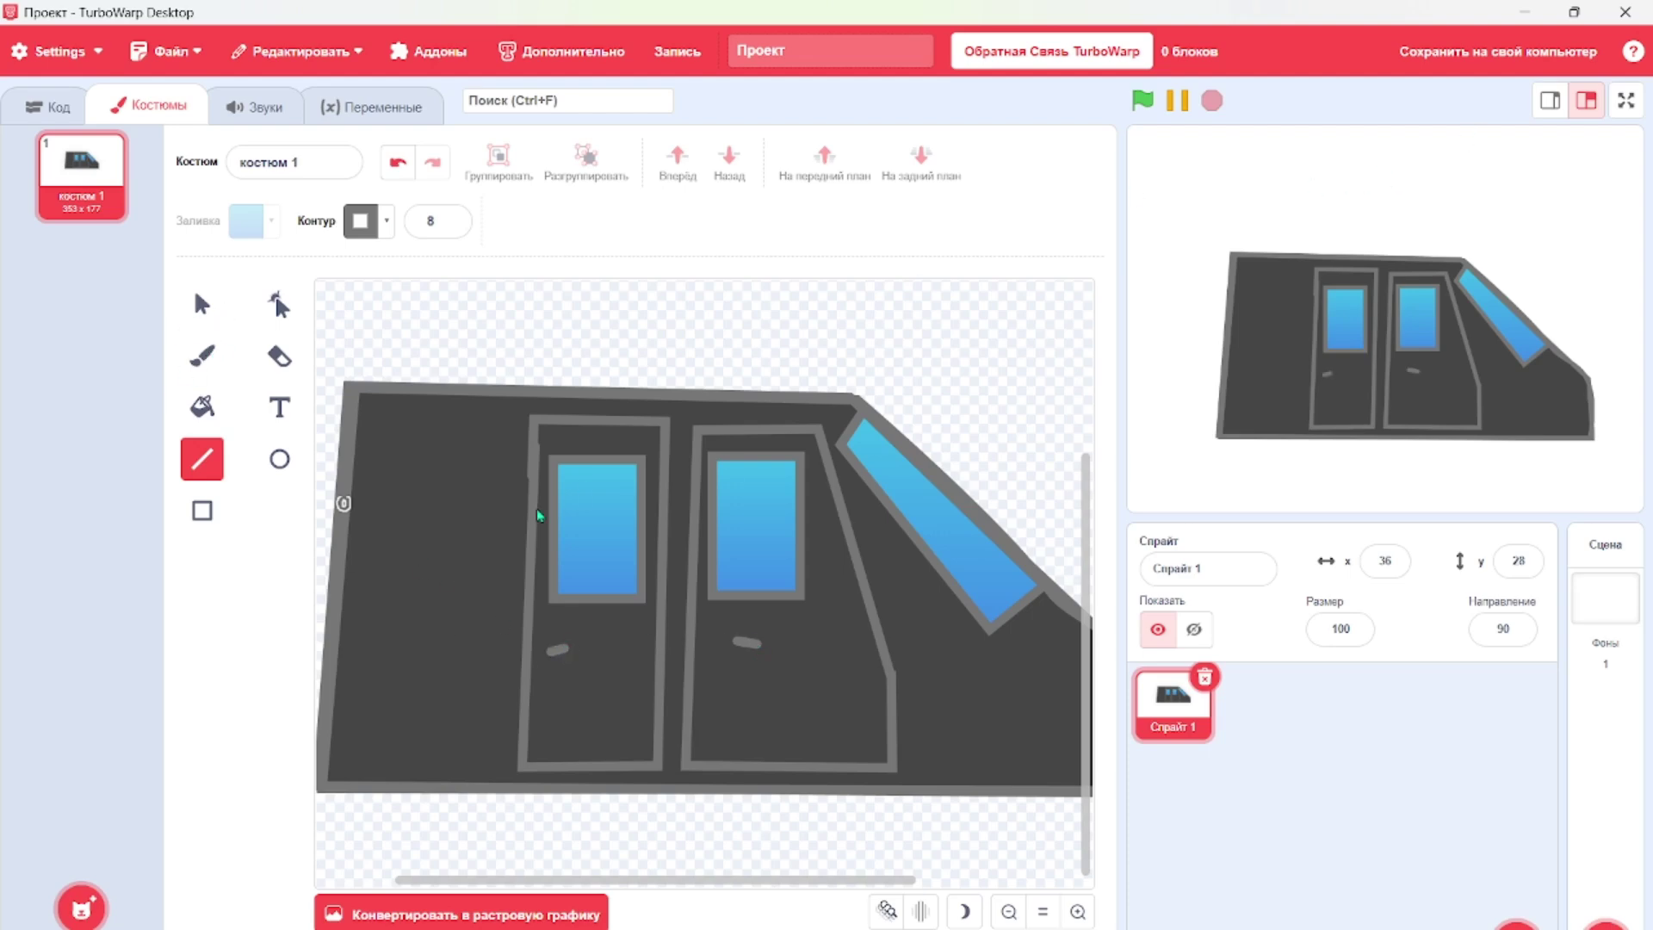
- Draw a black round wheel with a grey outline under the rear of the body and send it to the back layer
scroll(536, 508, down, 2)
key(b)
key(c)
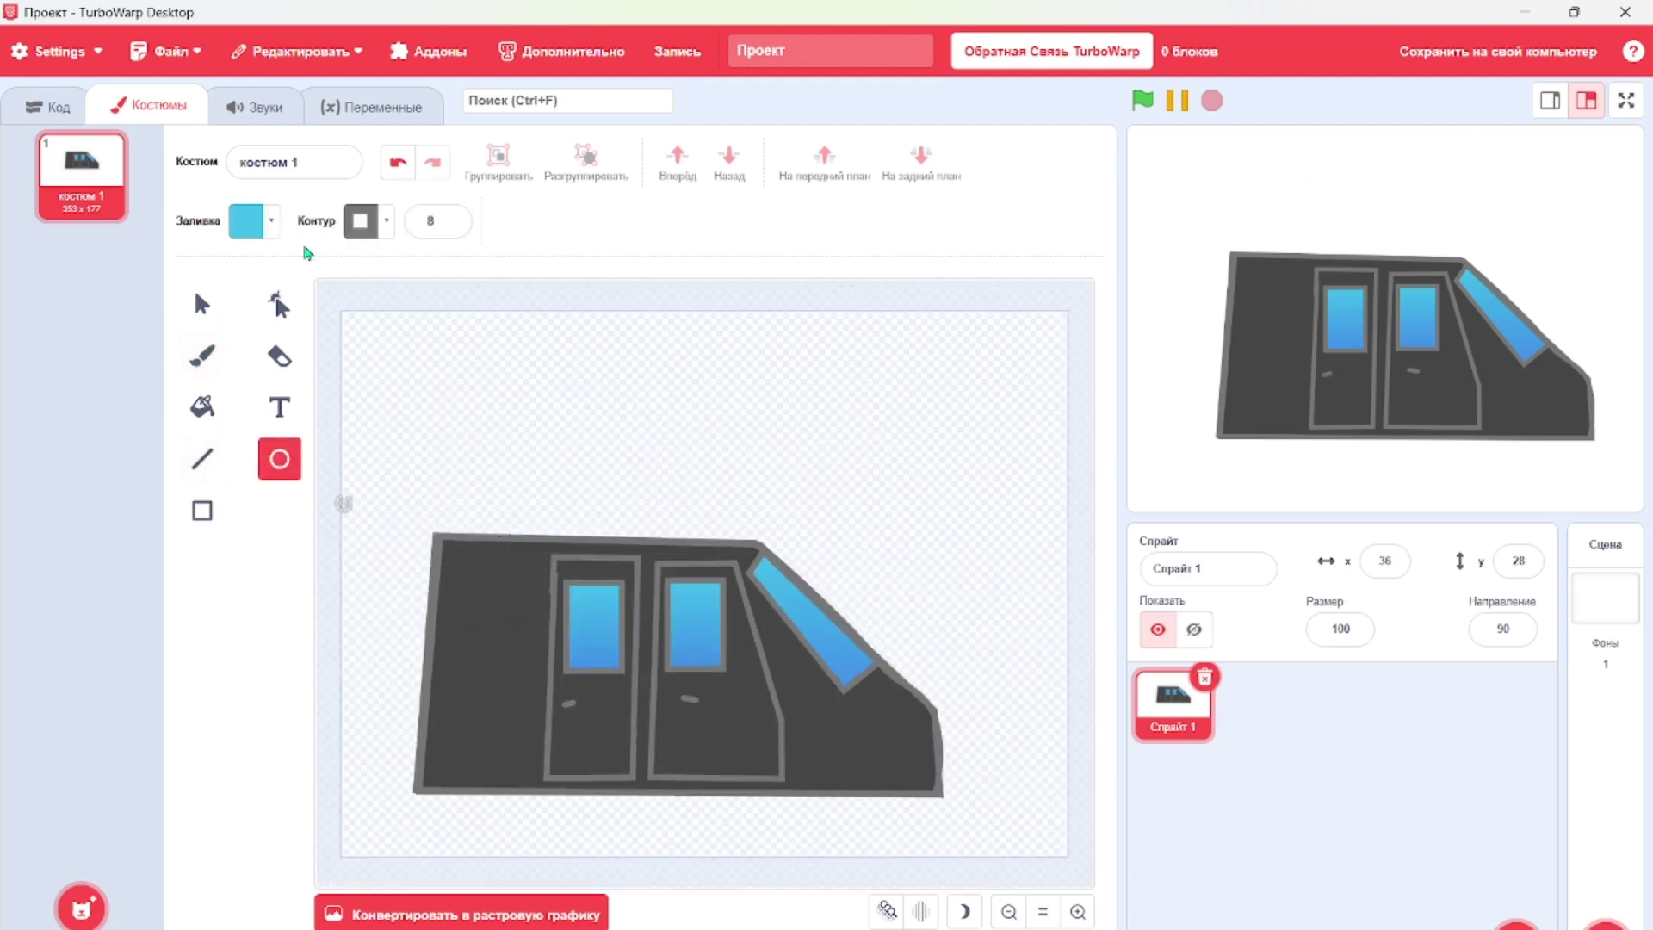
click(255, 232)
drag(289, 491, 159, 492)
click(468, 775)
scroll(516, 758, down, 1)
mouse_move(526, 716)
mouse_down()
mouse_move(583, 771)
mouse_move(558, 759)
mouse_up()
click(201, 303)
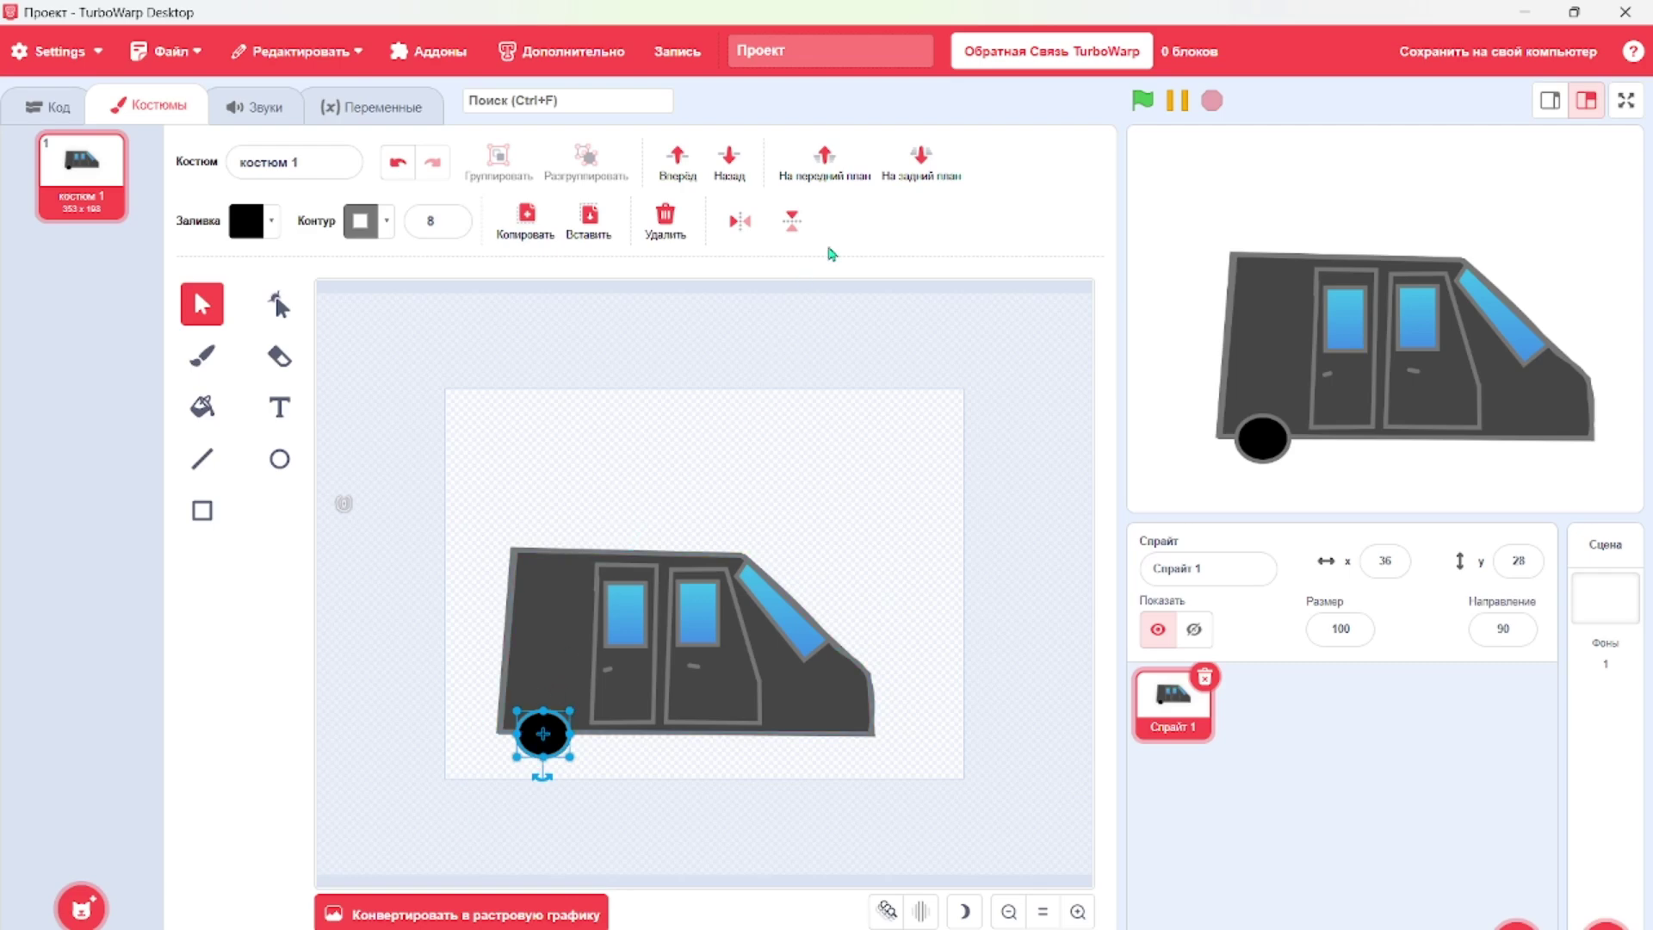
click(910, 164)
click(851, 450)
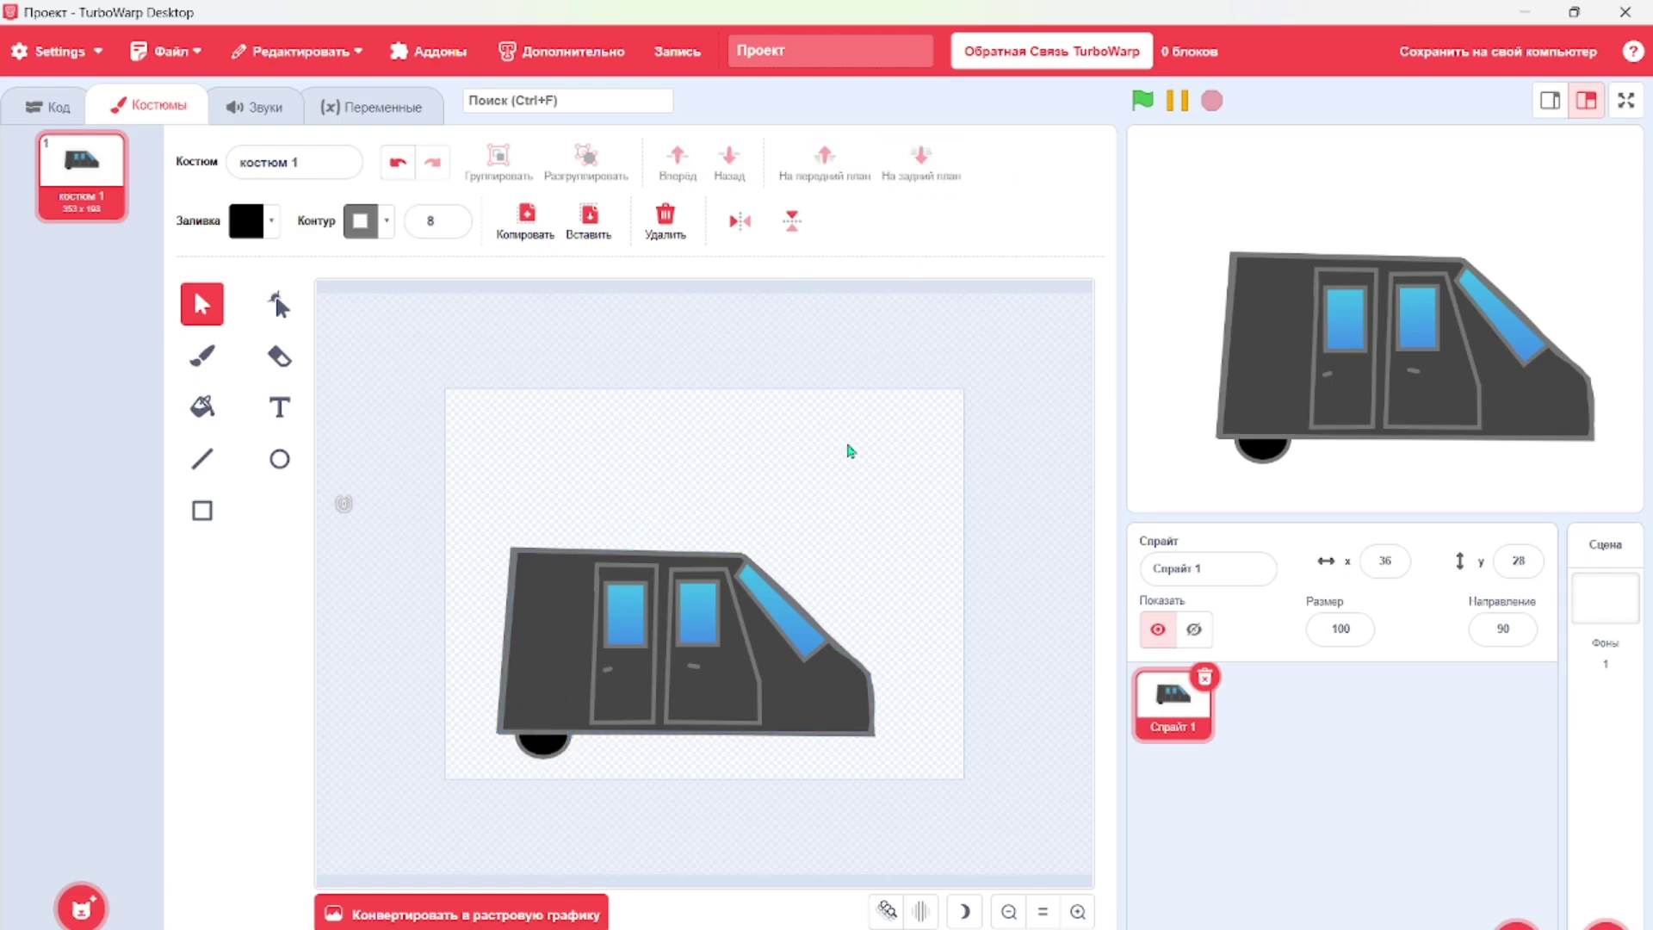
- Duplicate the rear wheel, move the copy under the front of the body and send it to the back layer
click(551, 761)
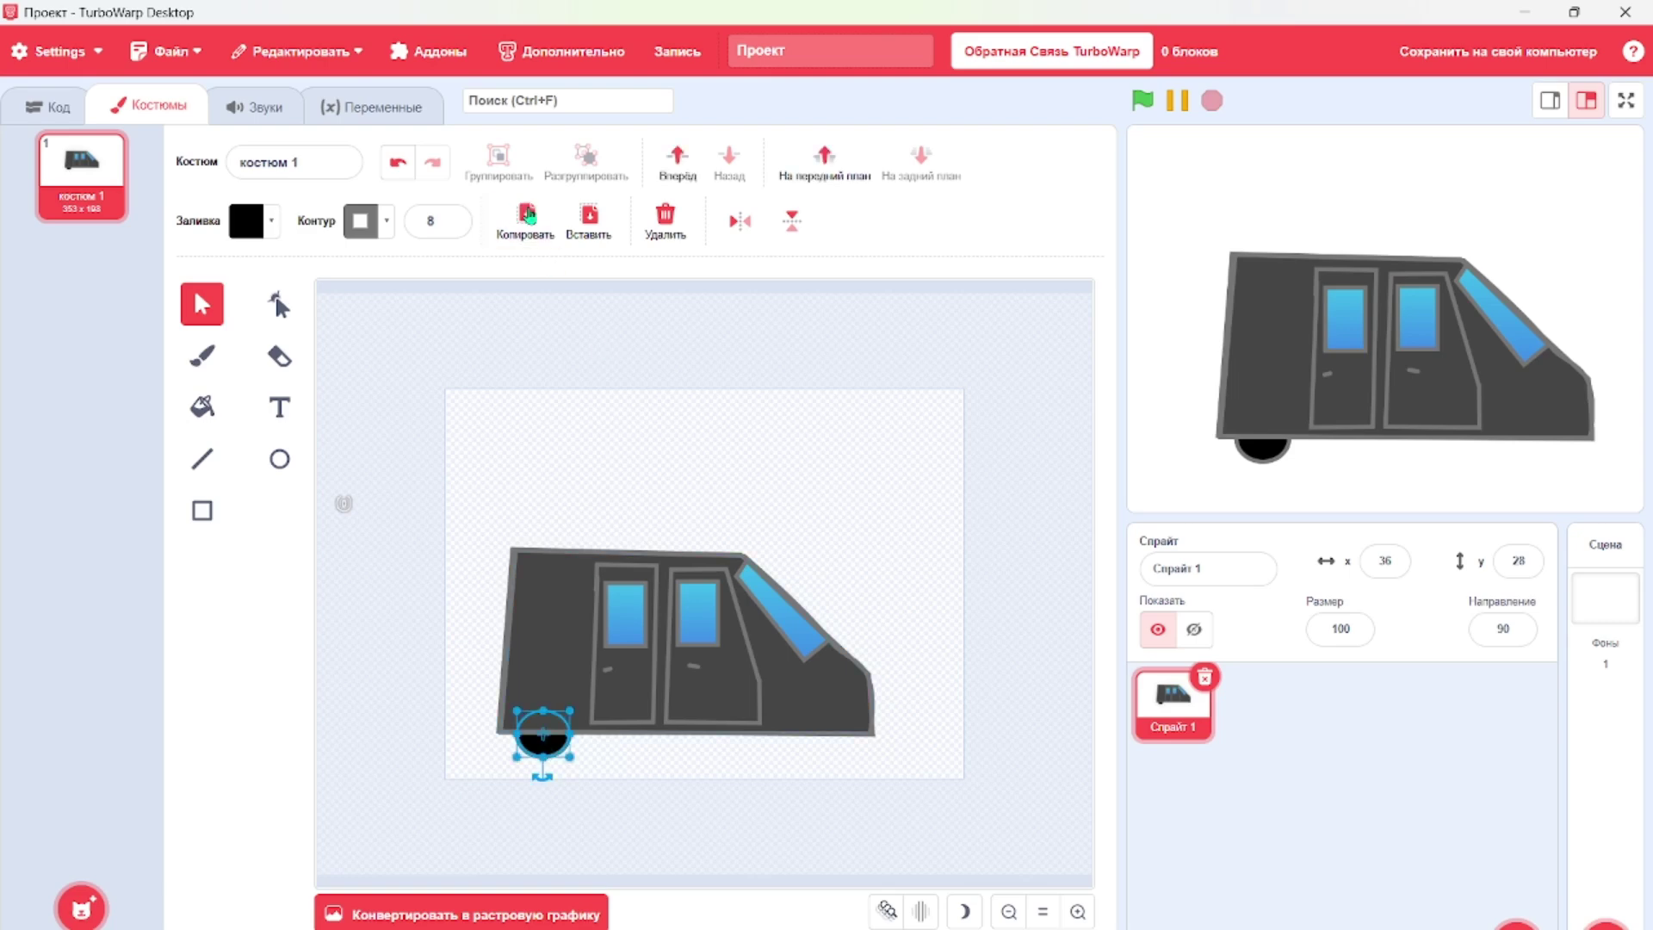
click(617, 234)
drag(543, 736, 799, 736)
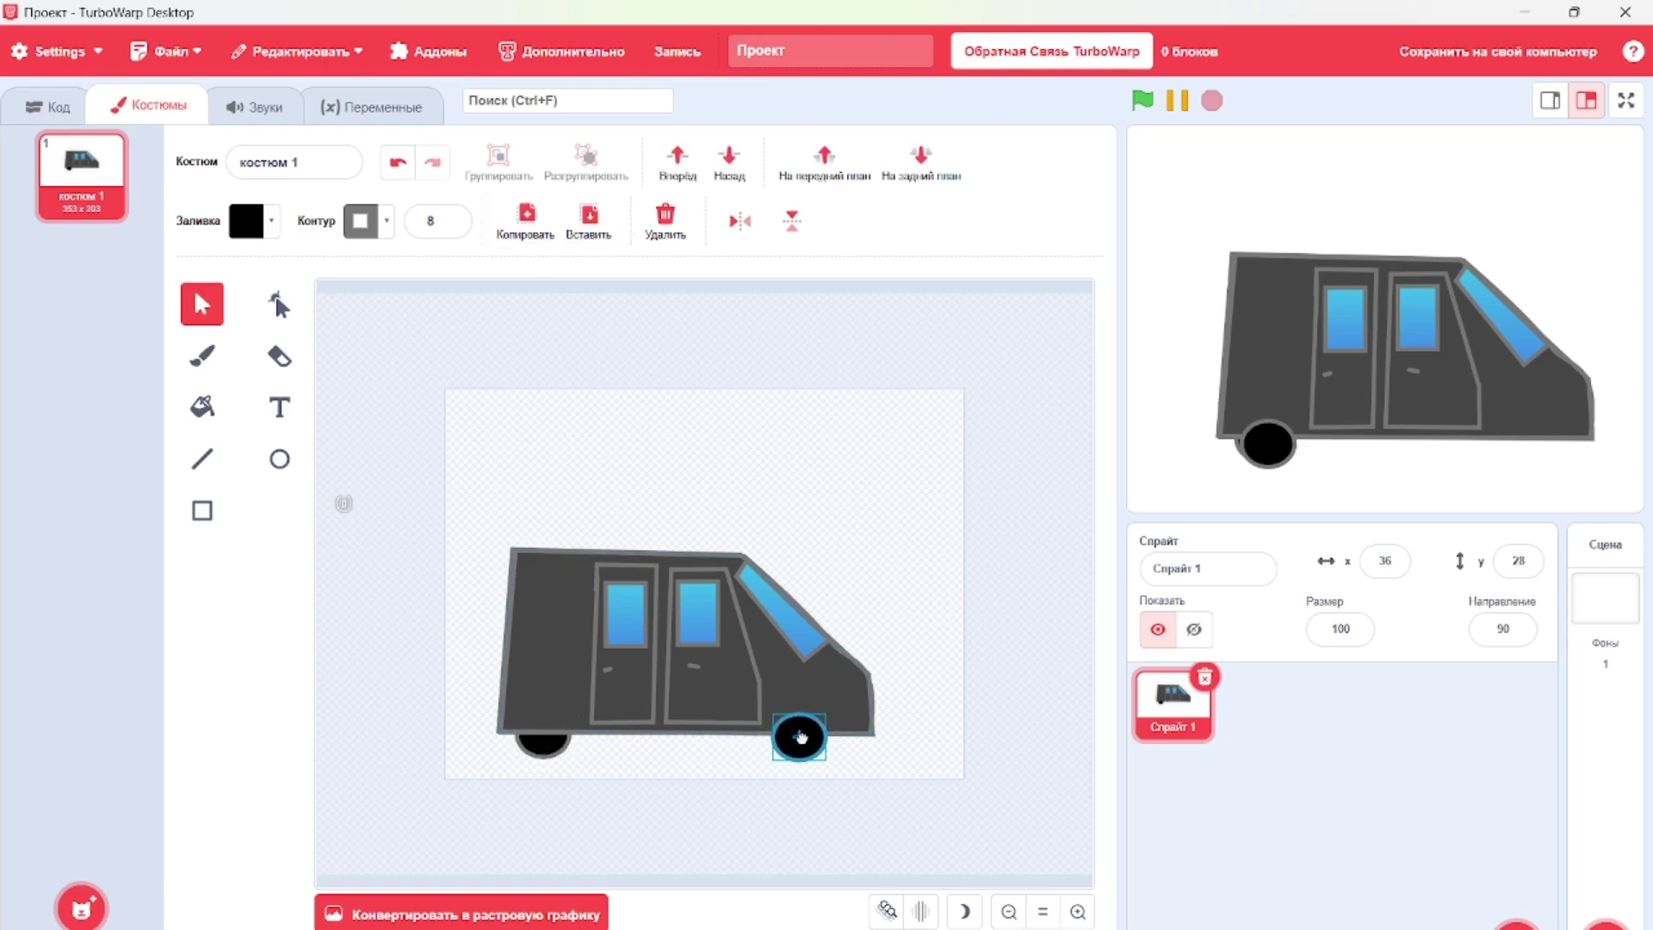
click(951, 185)
click(871, 649)
- Choose a bright amber-yellow solid fill for the Rectangle tool
scroll(861, 646, up, 5)
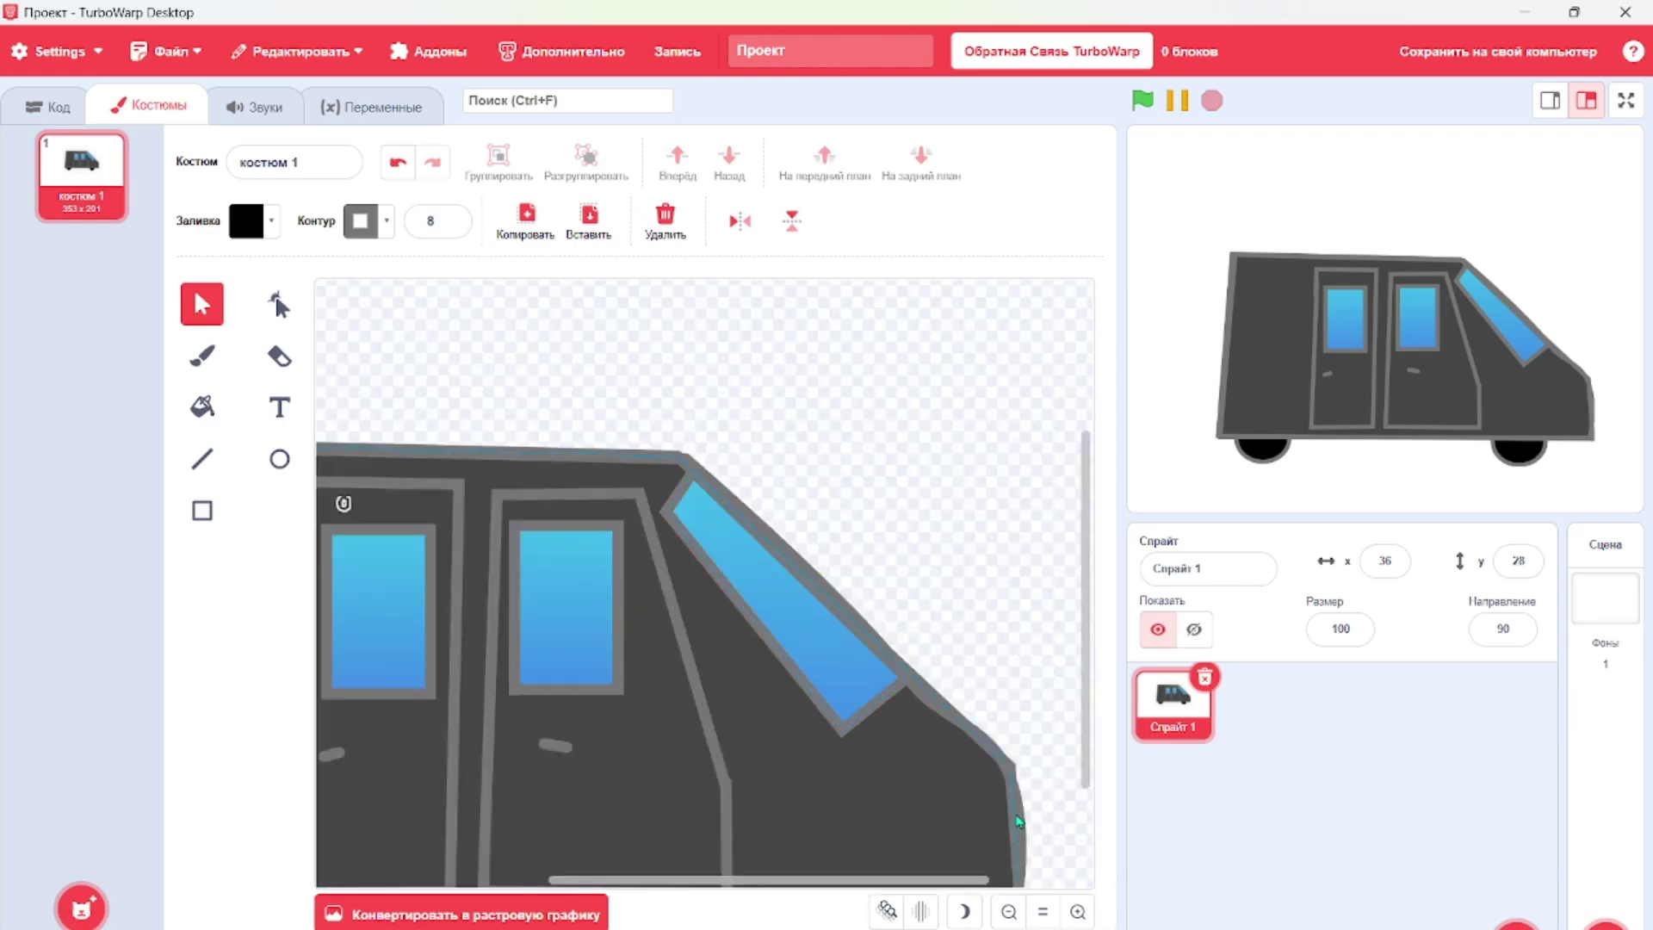
scroll(735, 602, down, 3)
click(203, 510)
click(246, 220)
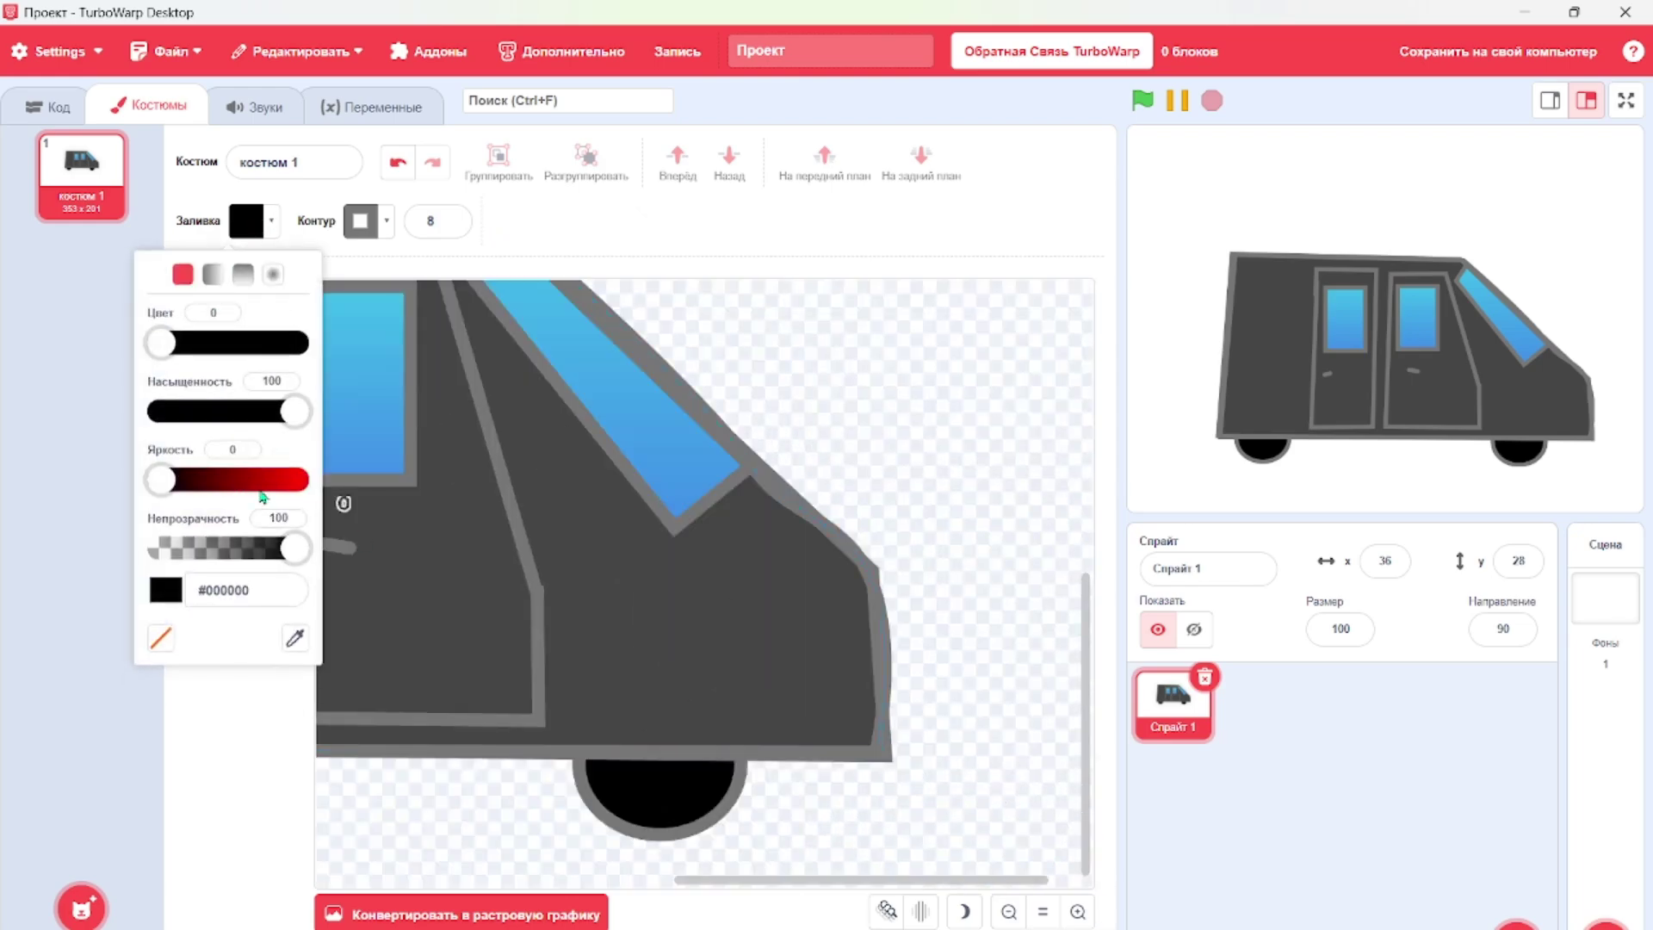
click(269, 479)
click(175, 344)
click(211, 672)
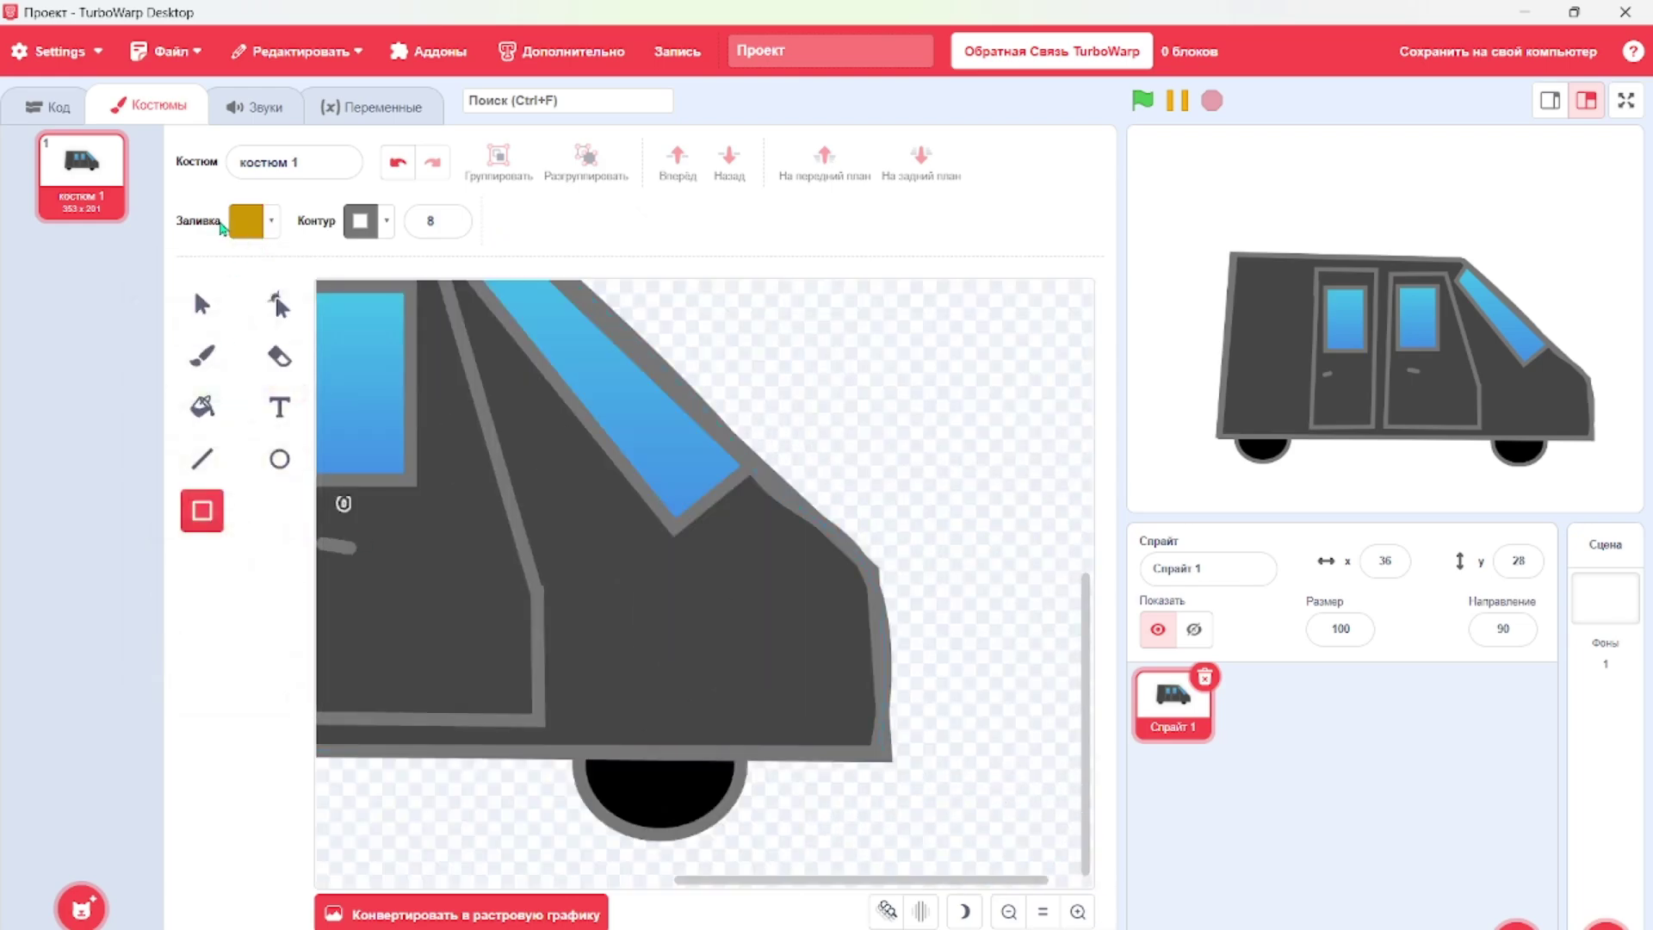
click(246, 220)
click(284, 473)
click(272, 225)
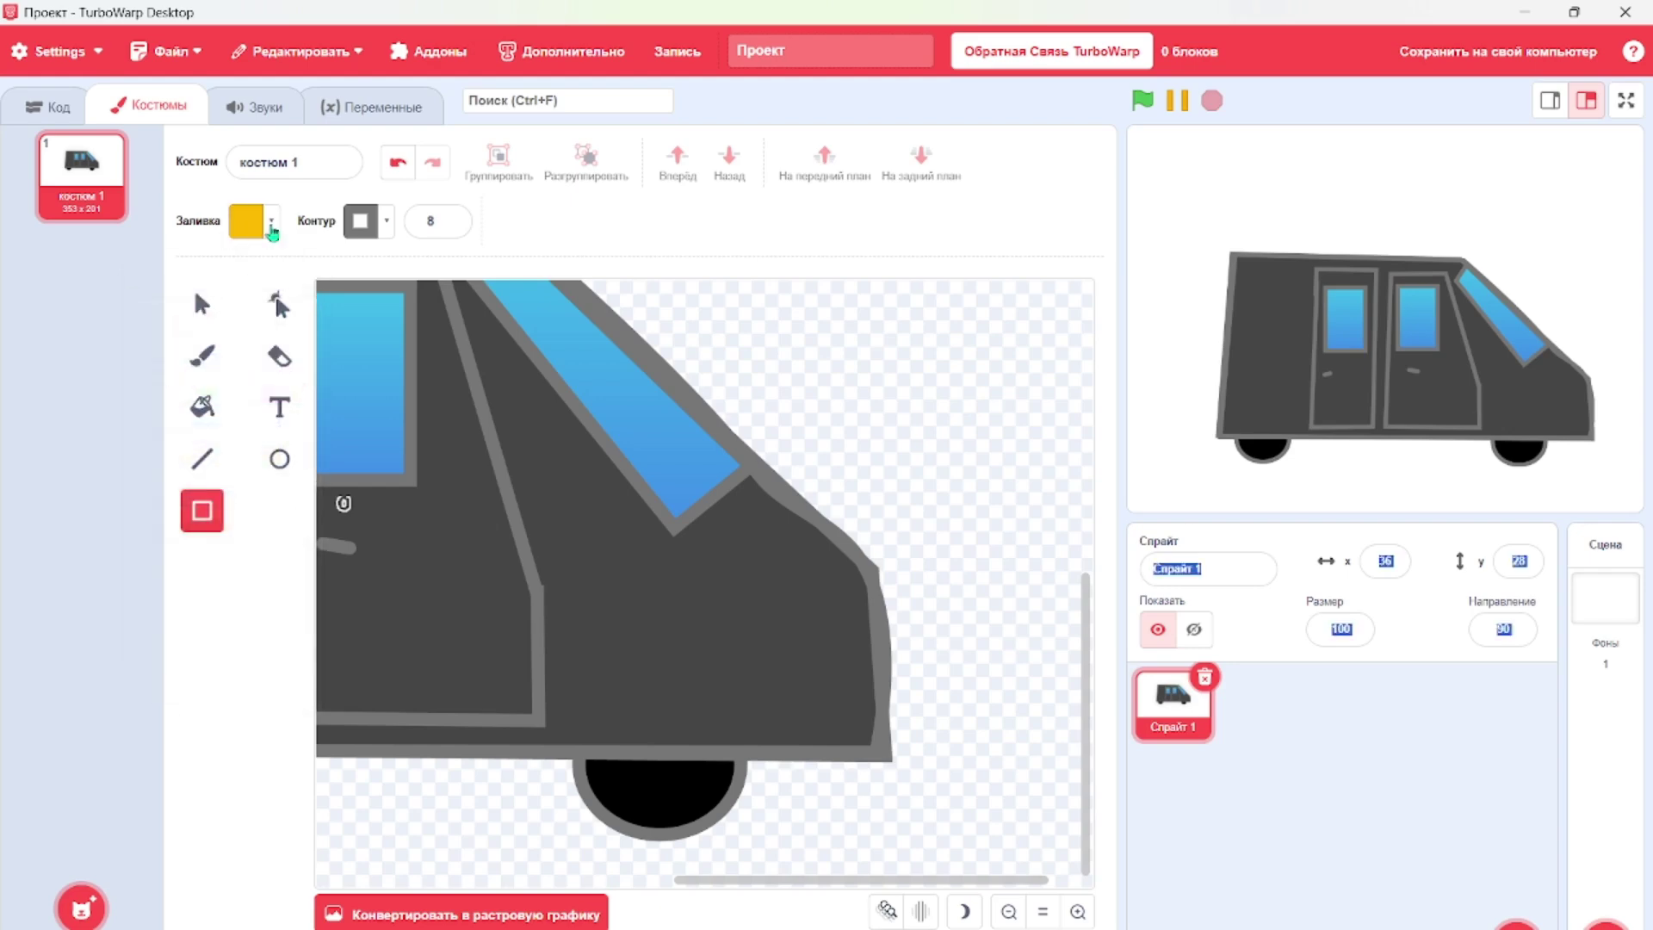
- Draw a small amber headlight rectangle at the front edge of the body with a grey outline of thickness 5
click(353, 220)
click(673, 591)
drag(832, 623, 871, 676)
click(458, 228)
click(458, 227)
click(457, 227)
click(651, 303)
- Draw a narrow tail light on the rear edge of the body, with an amber rectangle above a red one
scroll(502, 618, down, 5)
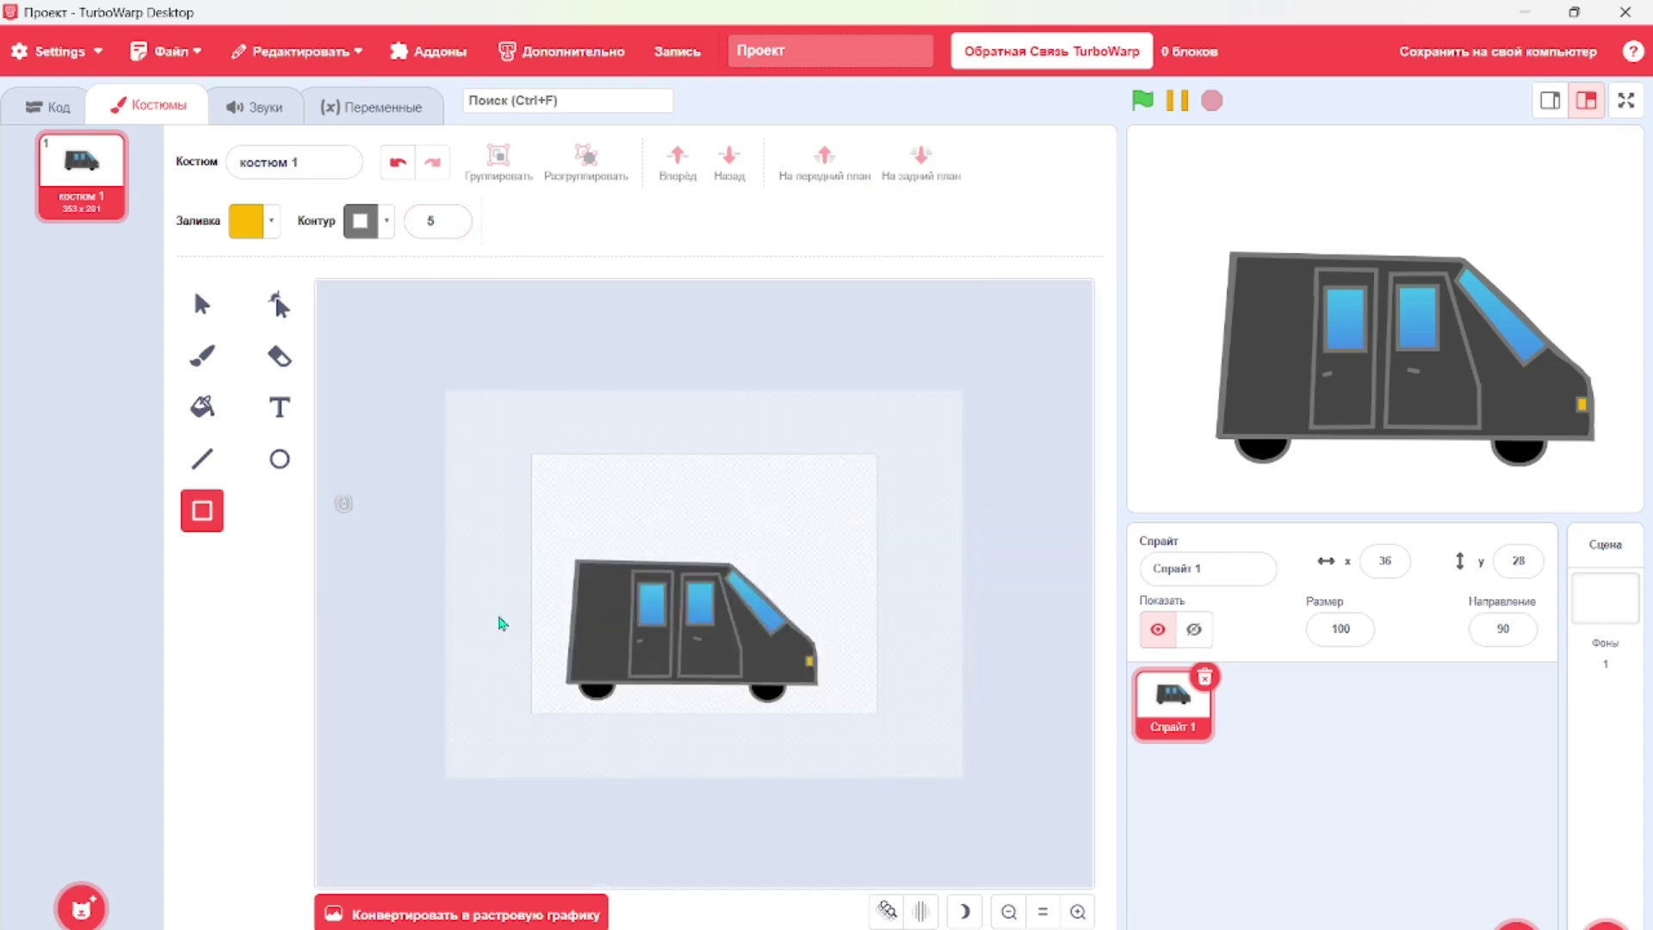
scroll(460, 654, up, 5)
scroll(361, 772, down, 2)
drag(526, 657, 539, 814)
click(413, 551)
click(252, 228)
click(185, 351)
click(513, 769)
scroll(603, 689, down, 5)
- Save the project to the computer under the name tornadj
key(ctrl+s)
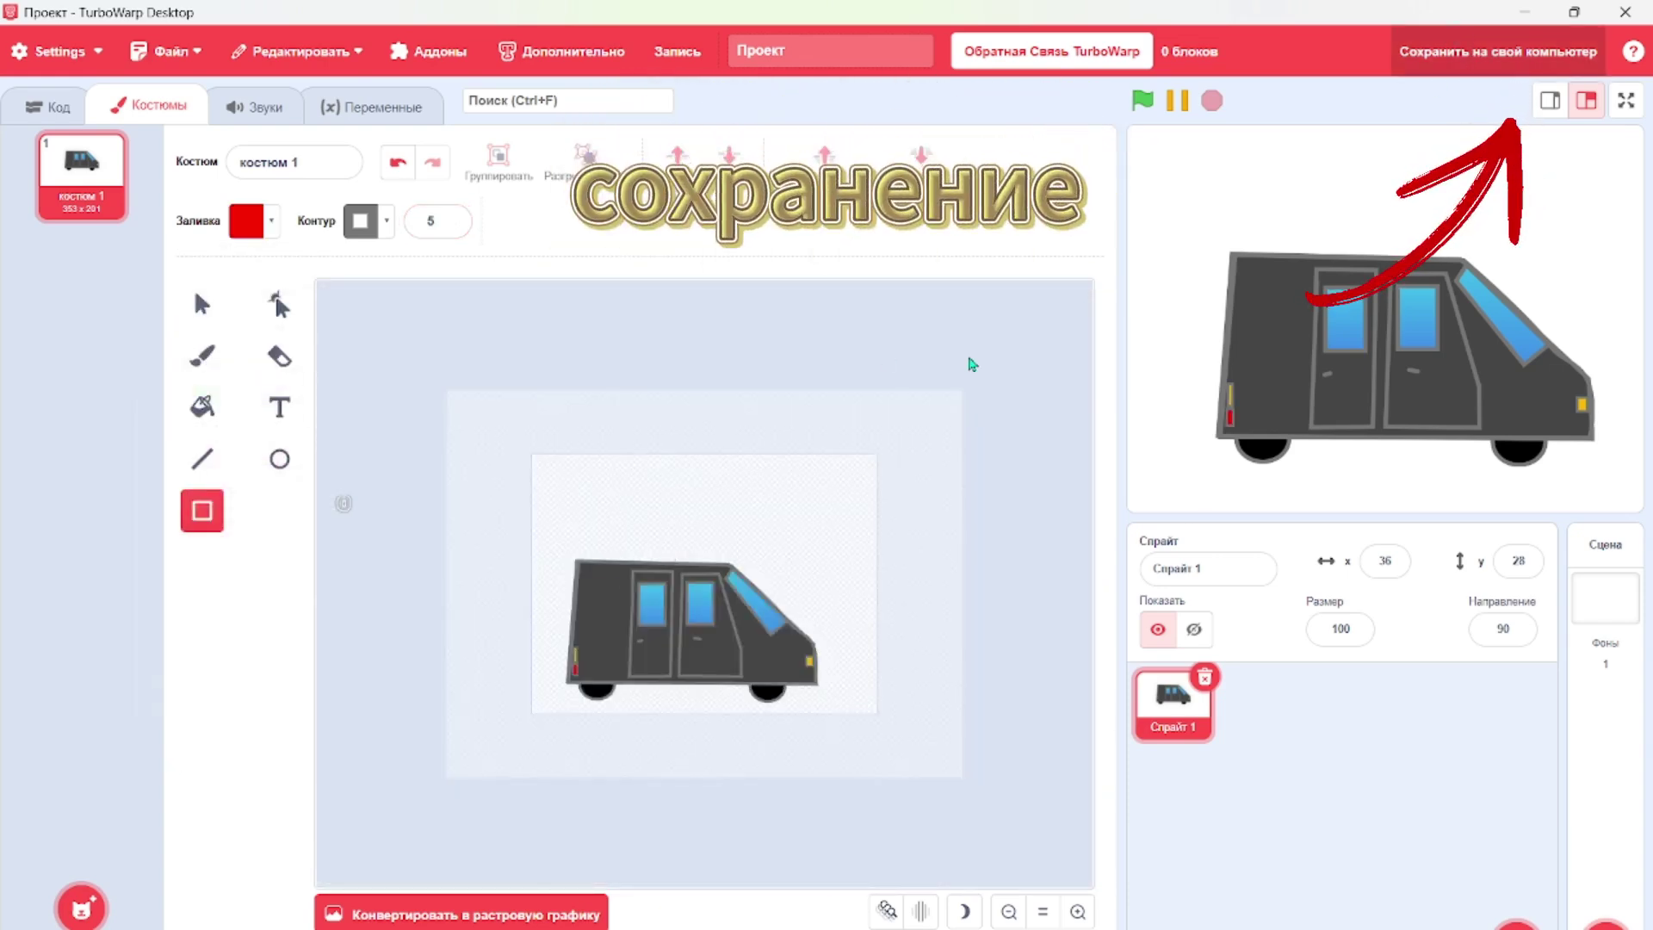
text(tor)
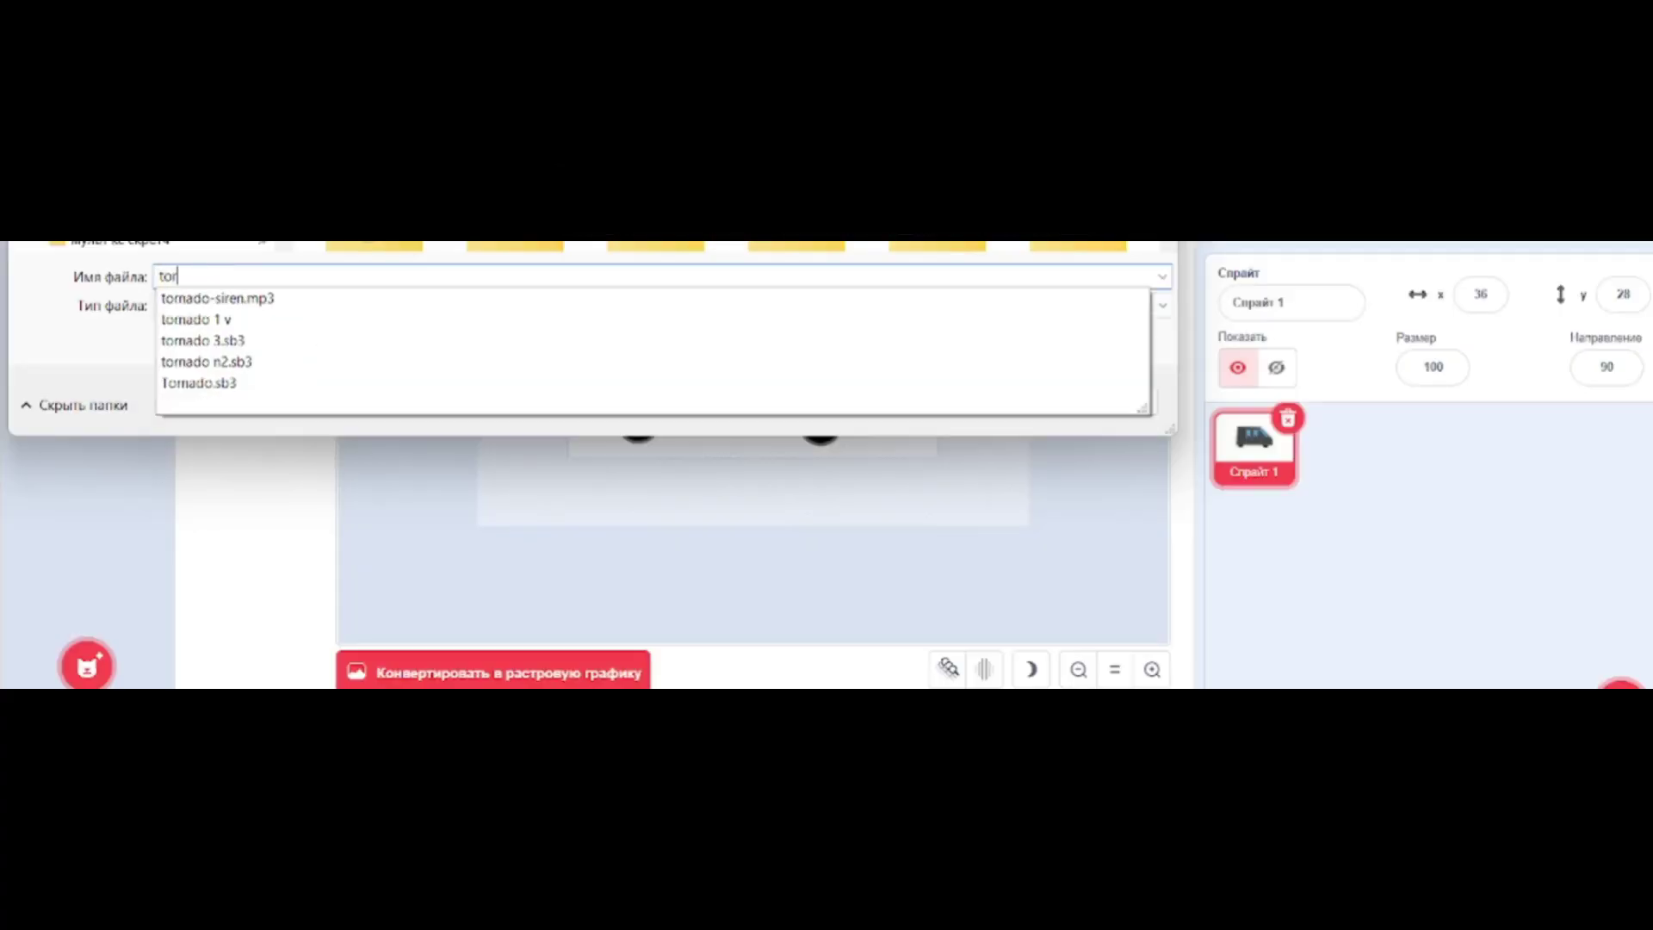
text(nadj)
key(Return)
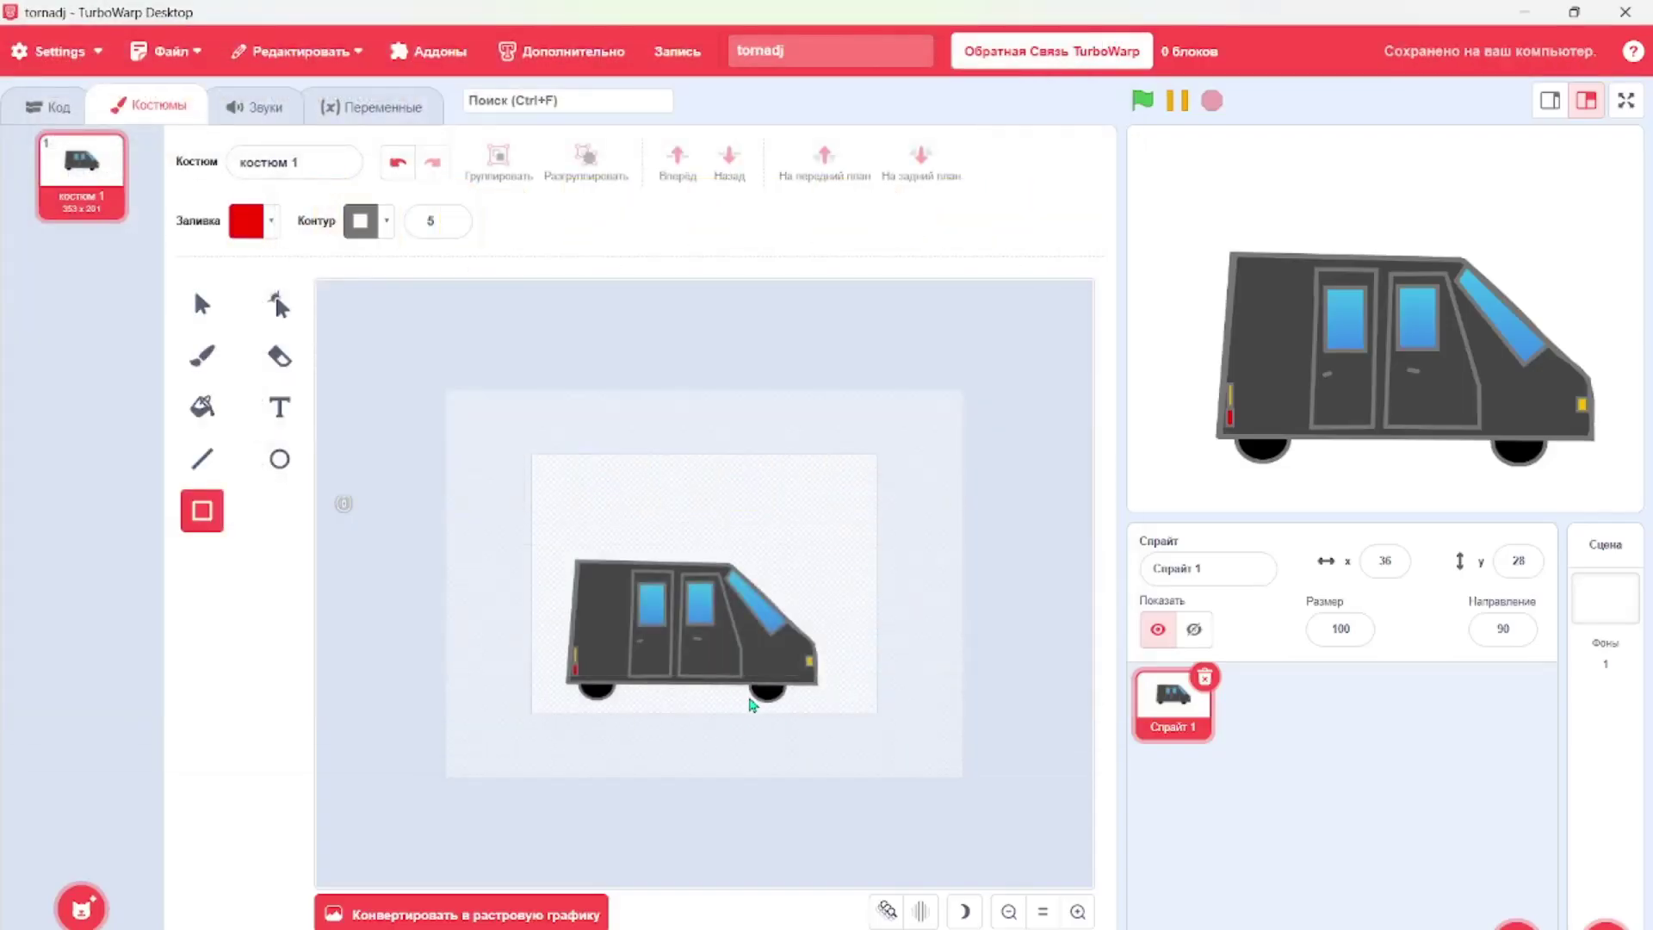
- Brush a black flag on a pole with a small barred arch around its base on the roof, using brush size 10
scroll(751, 704, up, 4)
click(206, 356)
click(246, 220)
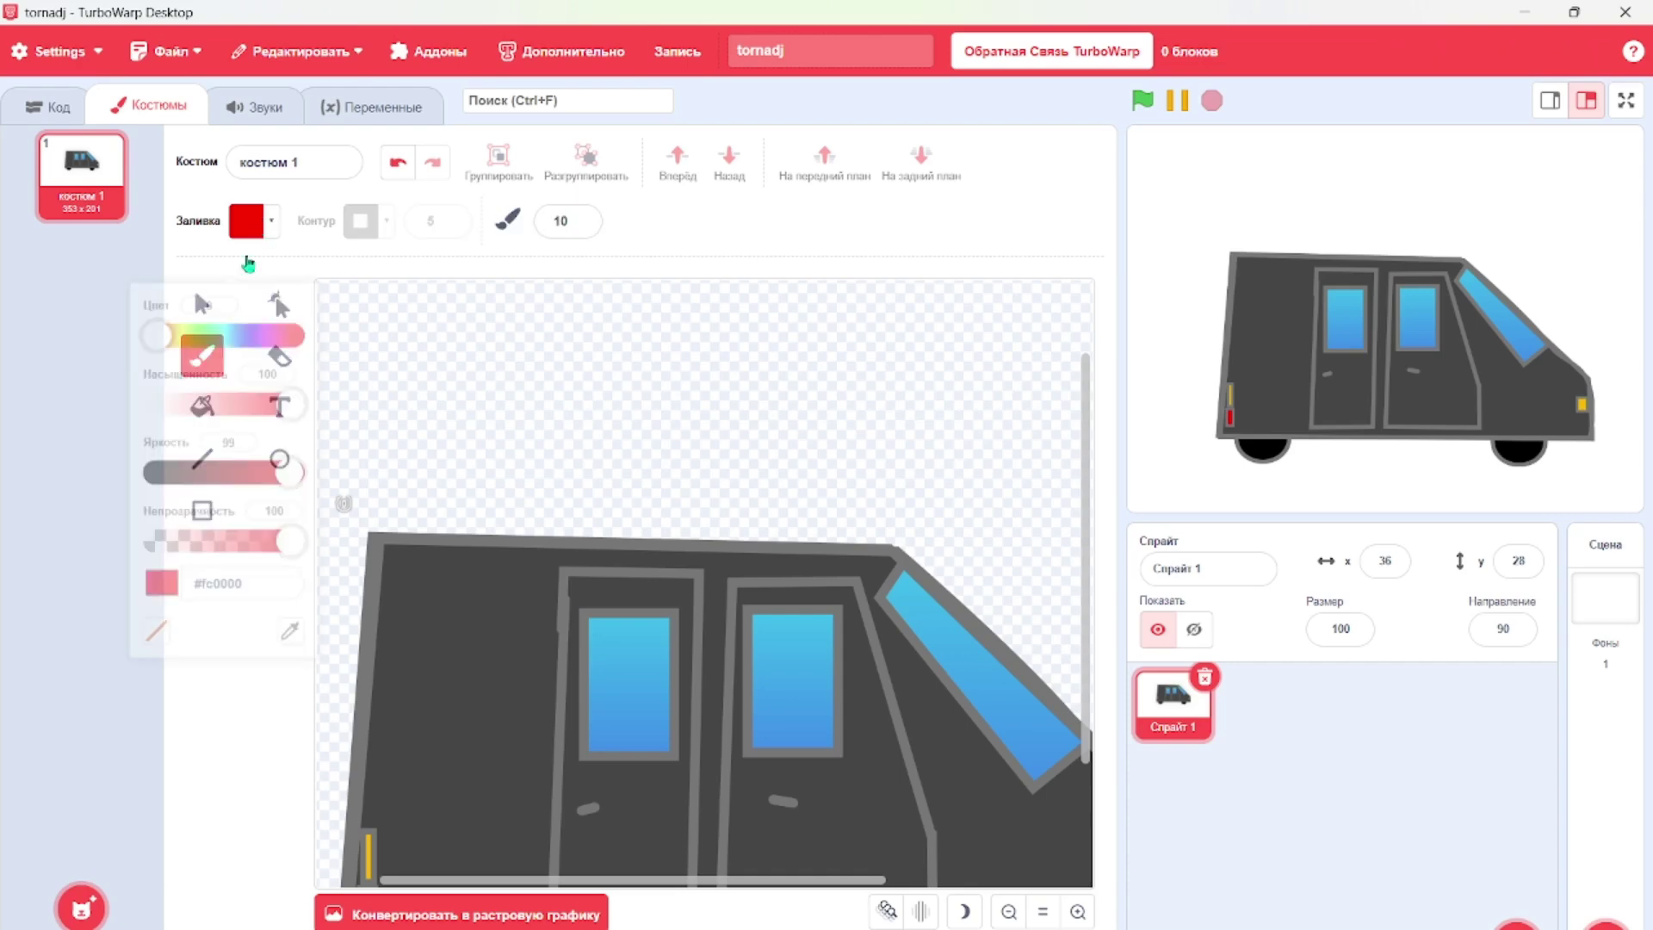
drag(295, 436, 163, 435)
click(524, 535)
mouse_move(526, 538)
mouse_down()
mouse_move(529, 421)
mouse_move(577, 421)
mouse_move(569, 435)
mouse_up()
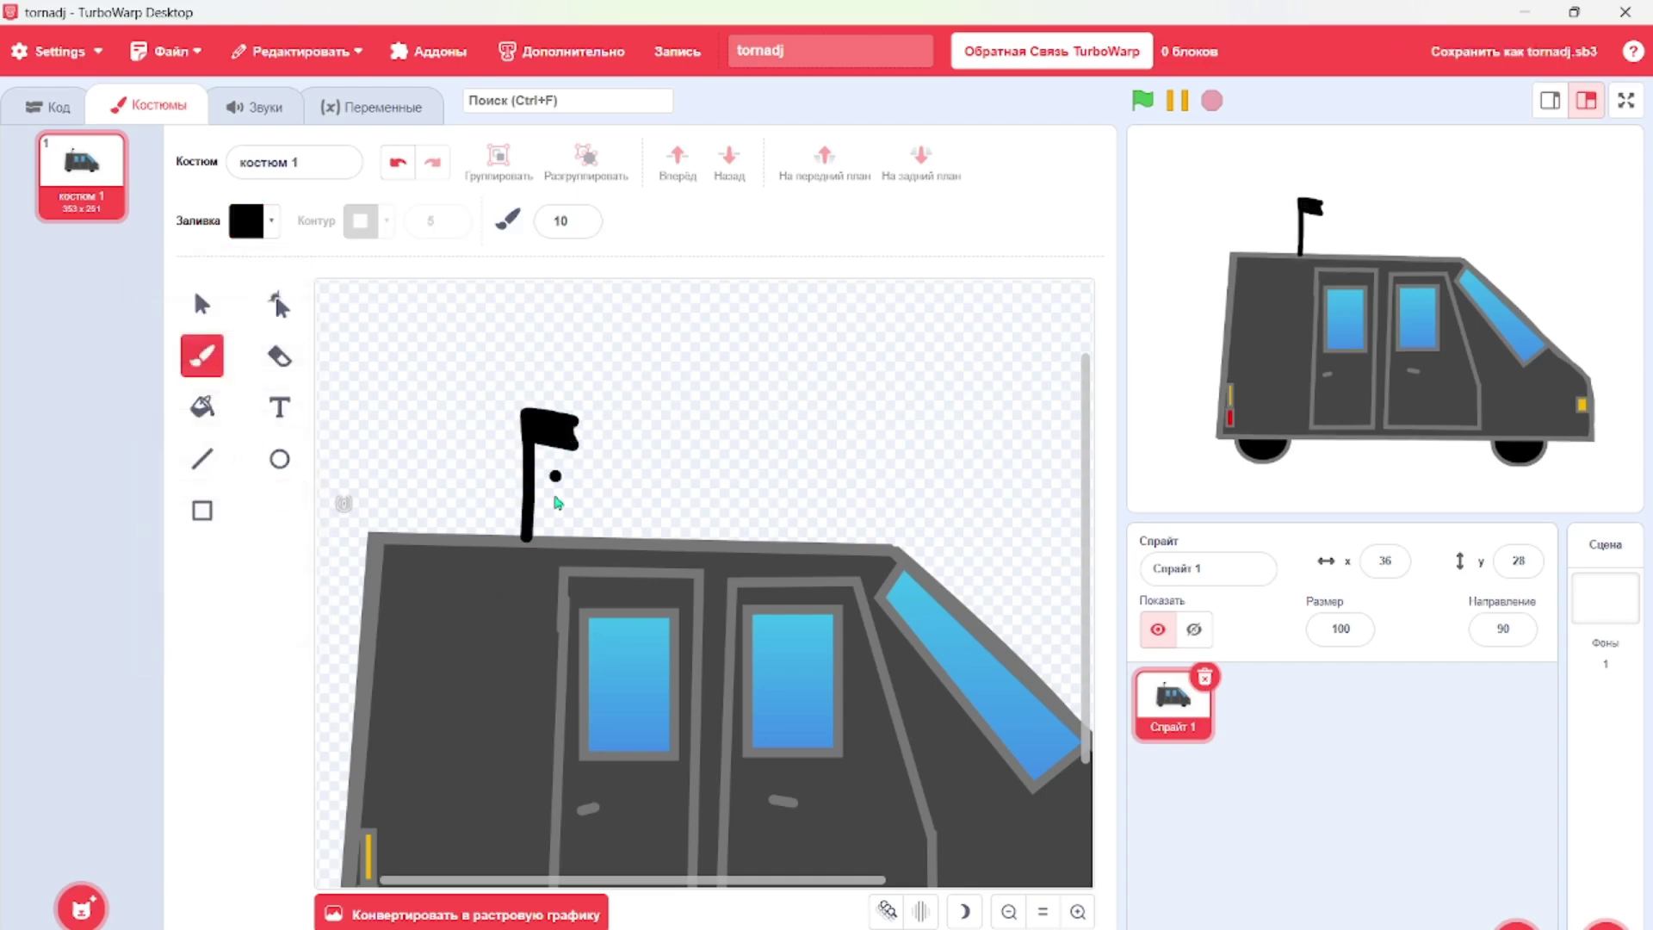
mouse_move(557, 502)
mouse_down()
mouse_move(553, 543)
mouse_move(516, 551)
mouse_move(564, 544)
mouse_up()
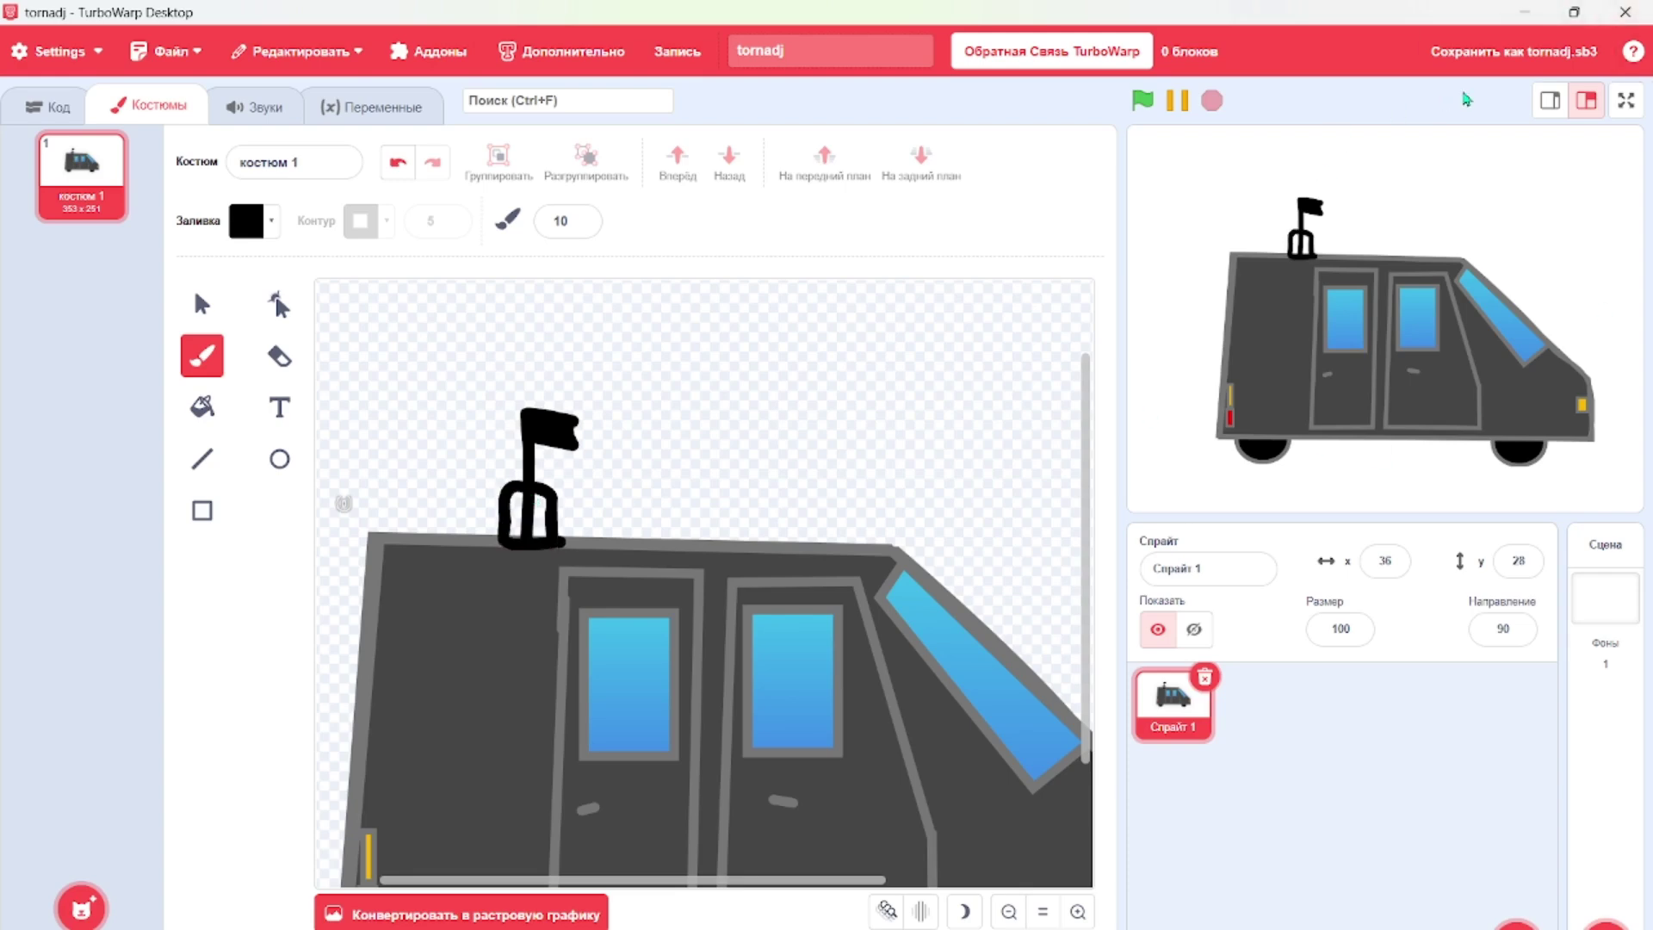
- Save the project and set the vehicle sprite's size to 60
key(ctrl+s)
click(52, 104)
click(1369, 637)
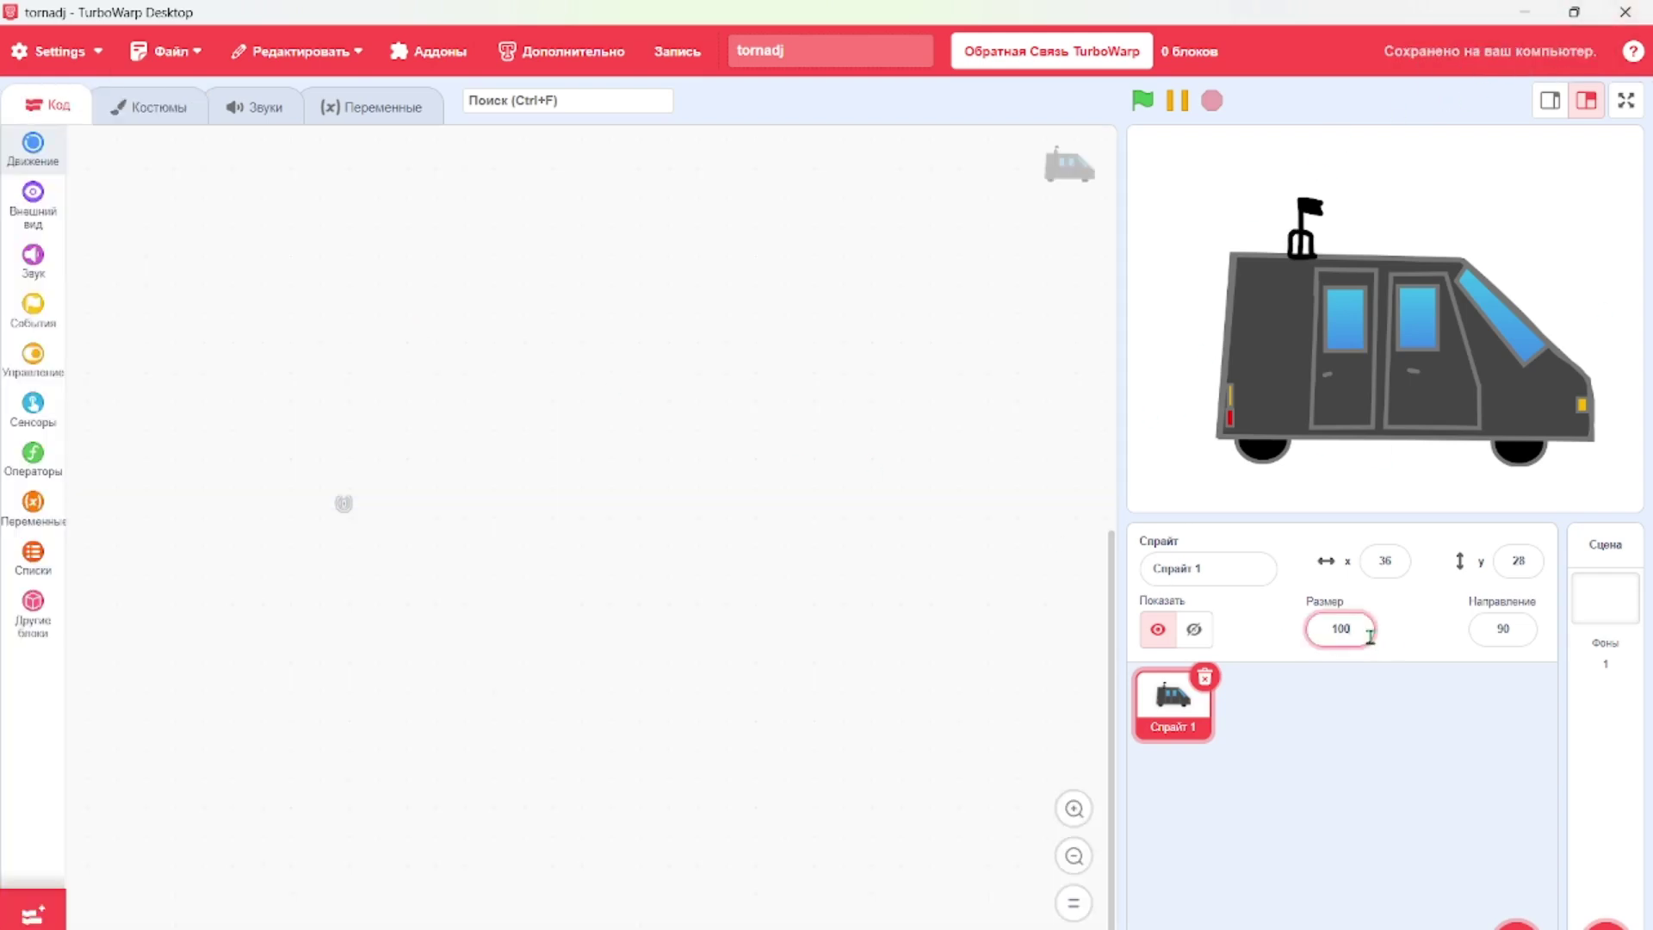
drag(1369, 637, 1300, 622)
text(60)
key(Return)
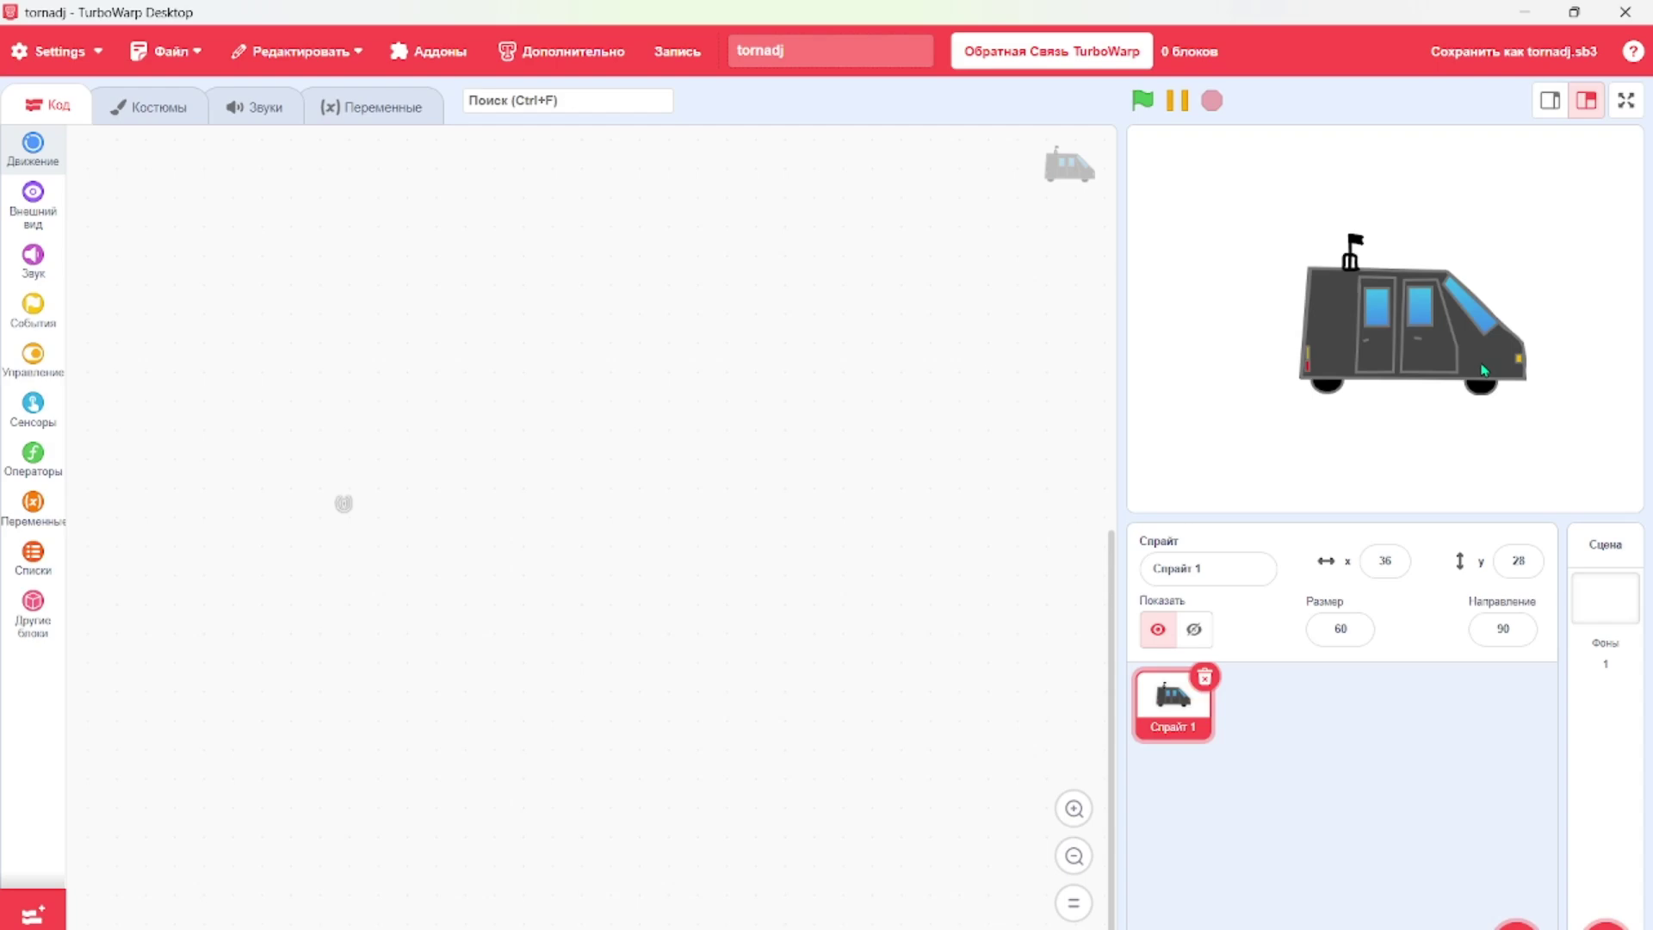
- Draw a bright green ground rectangle with a grey outline across the lower third of the stage backdrop
click(1601, 628)
click(1196, 706)
click(1597, 698)
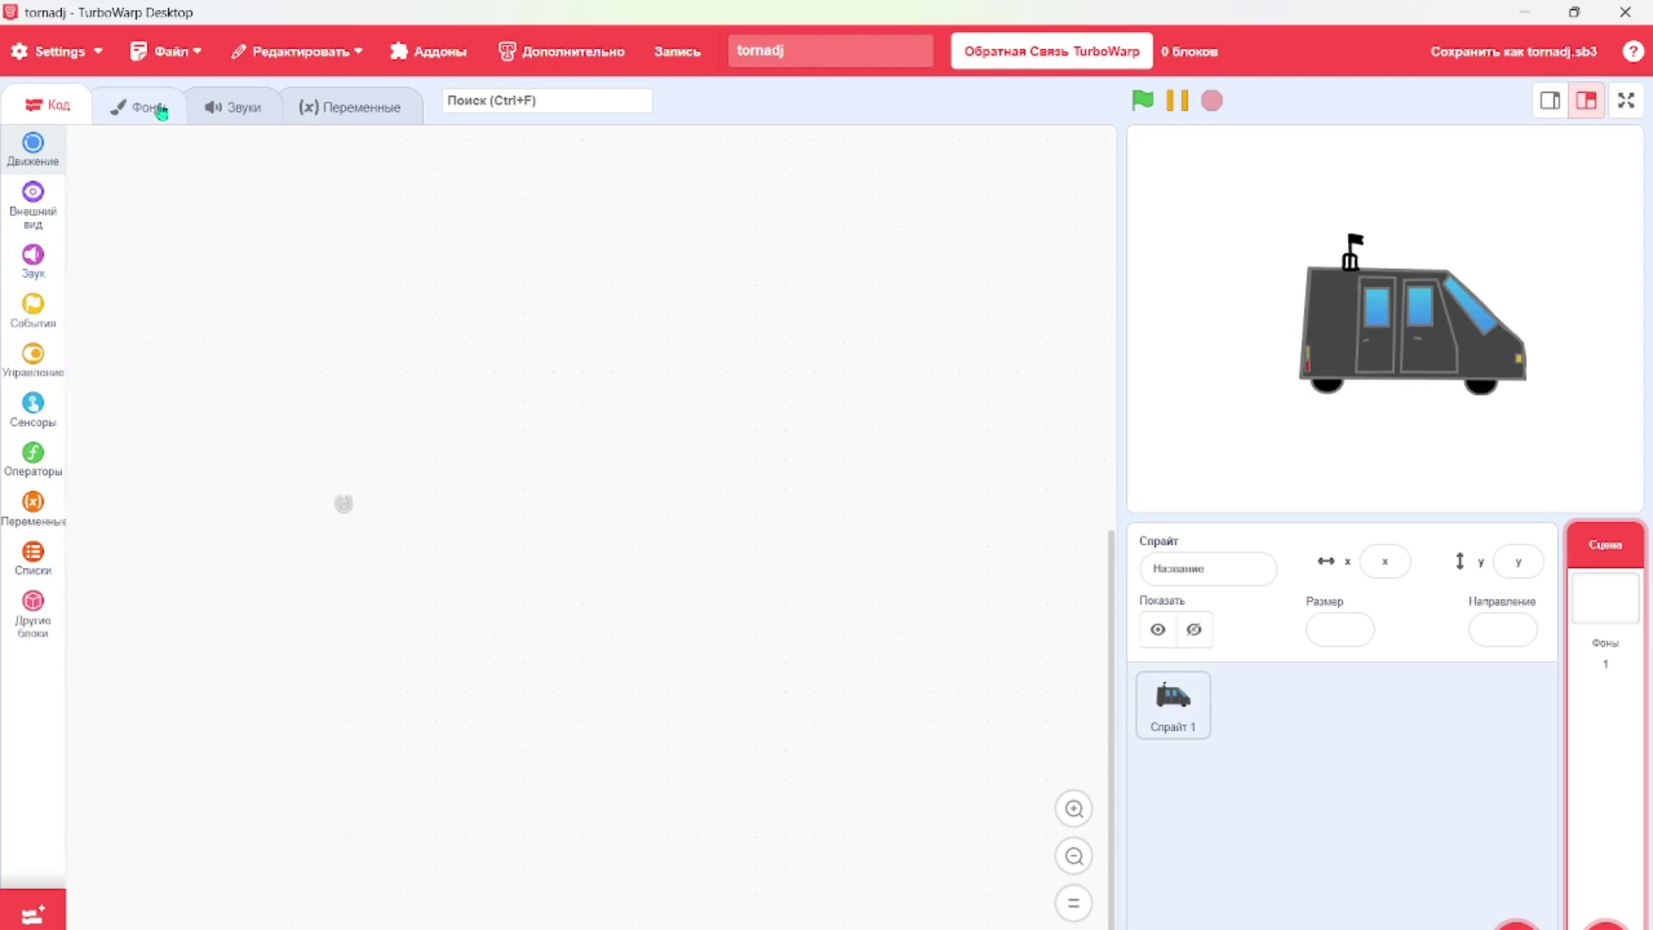
click(255, 222)
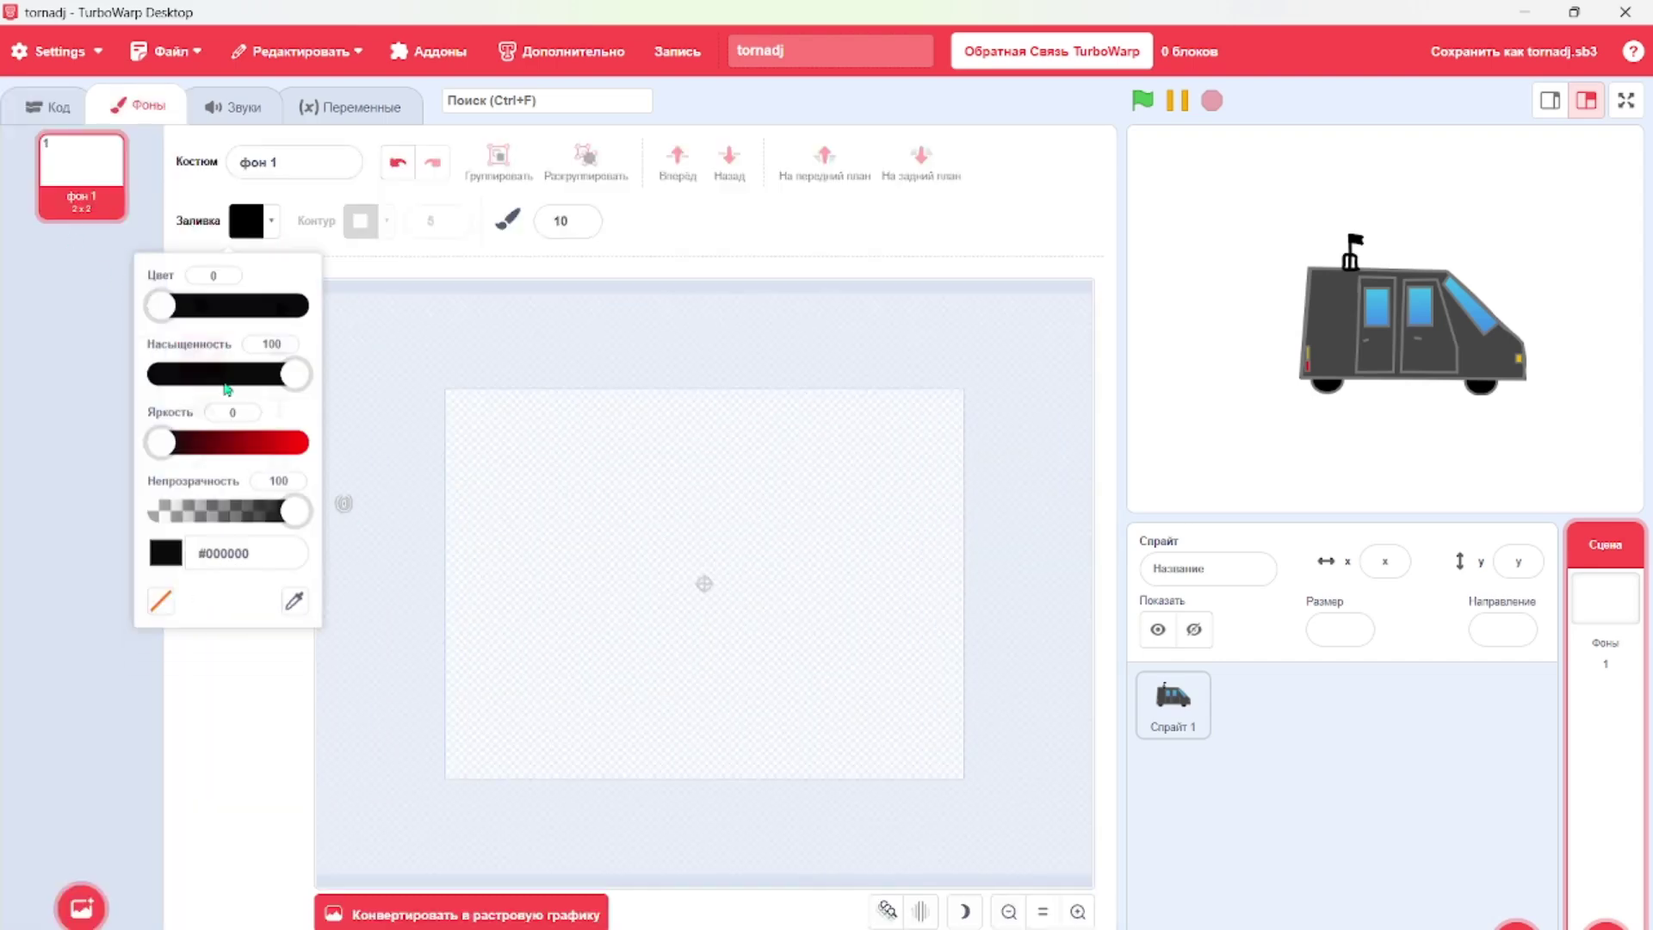
click(274, 440)
click(200, 303)
click(220, 652)
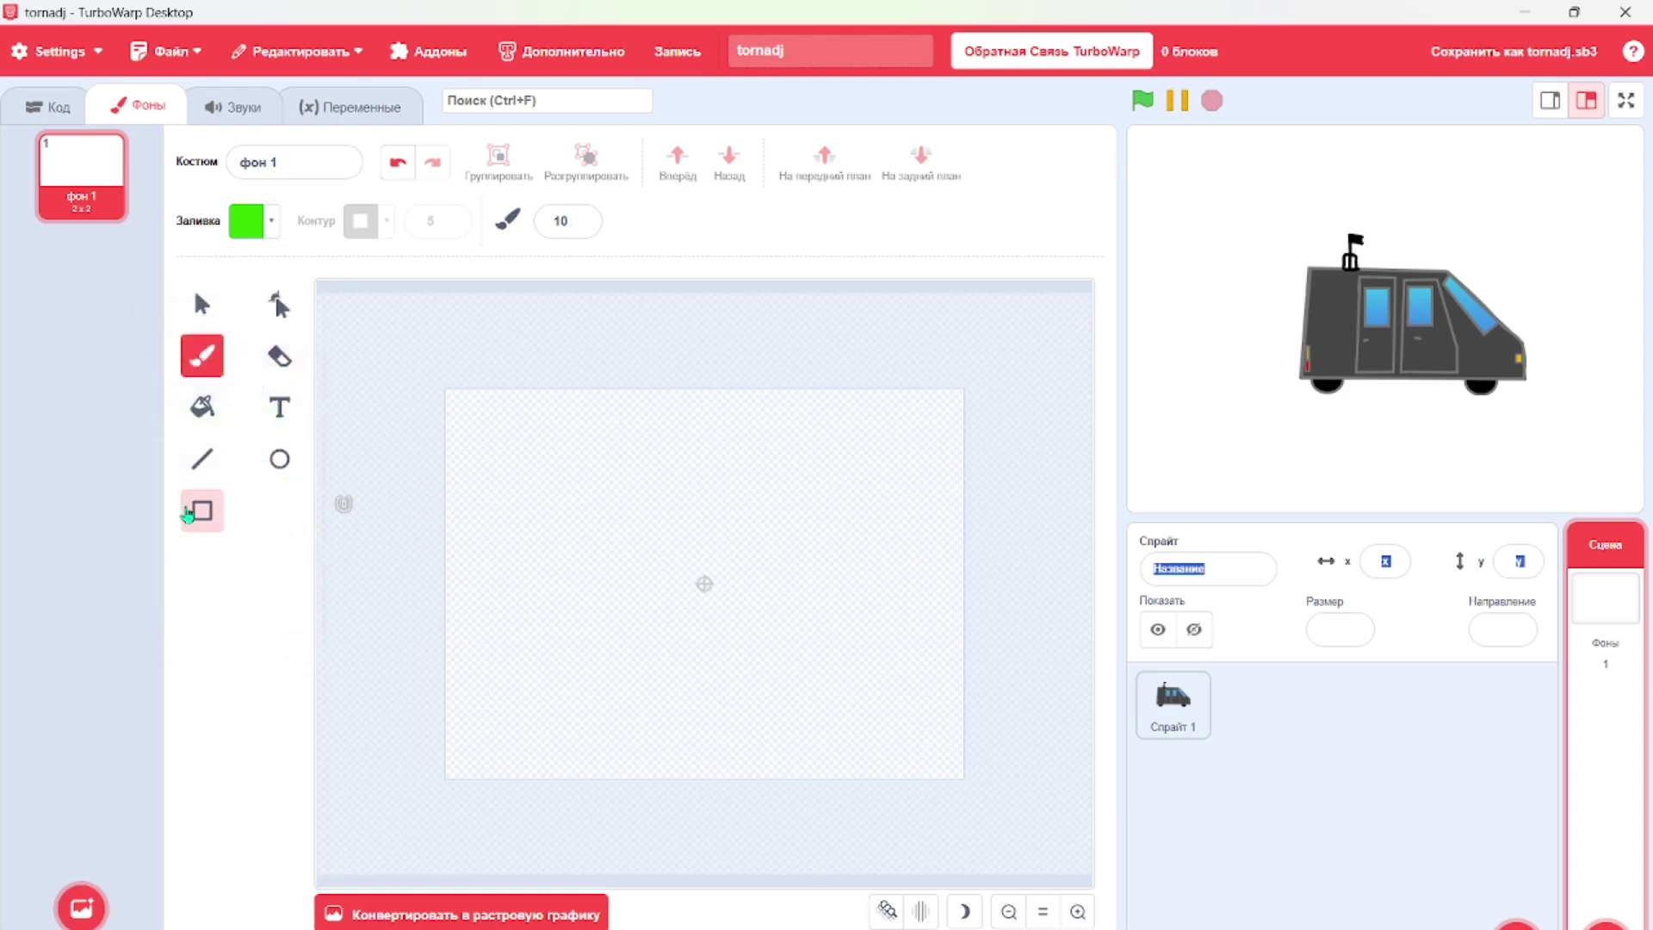
click(202, 510)
mouse_move(379, 672)
mouse_down()
mouse_move(529, 741)
mouse_move(1098, 887)
mouse_up()
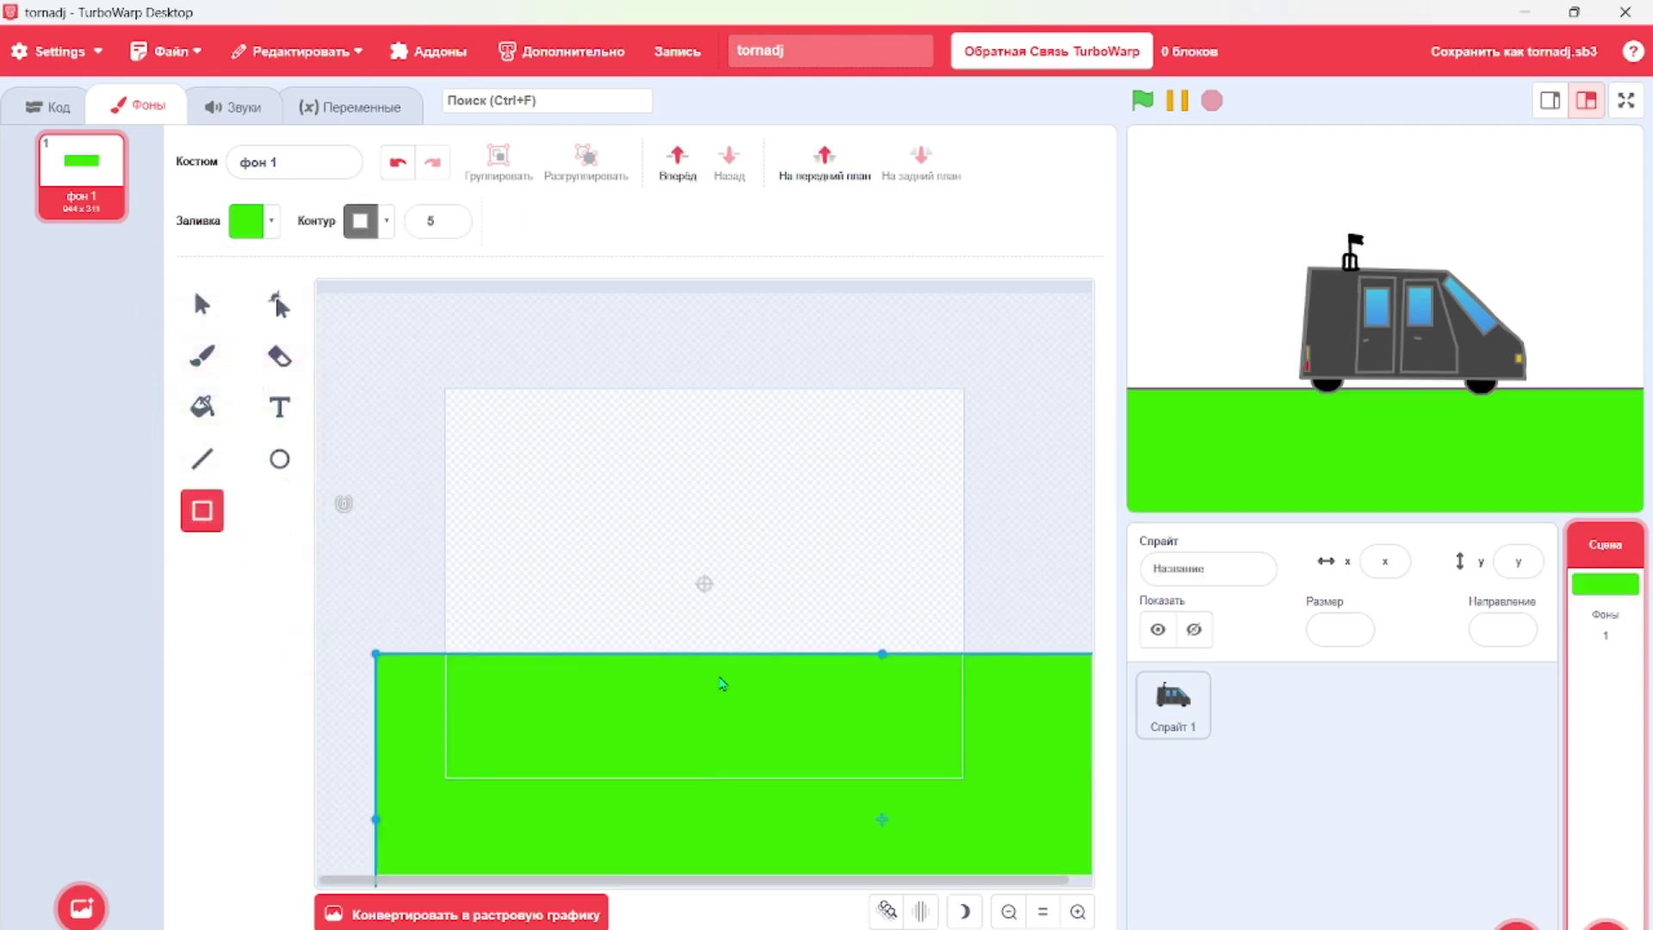
- Draw a blue sky rectangle covering the backdrop above the green ground
click(255, 222)
click(245, 339)
drag(390, 299, 1095, 652)
- Brush a cloud in light grey #c0cad6 on the sky, fill its interior with the same colour and save the project
click(203, 354)
click(254, 223)
drag(289, 372, 173, 372)
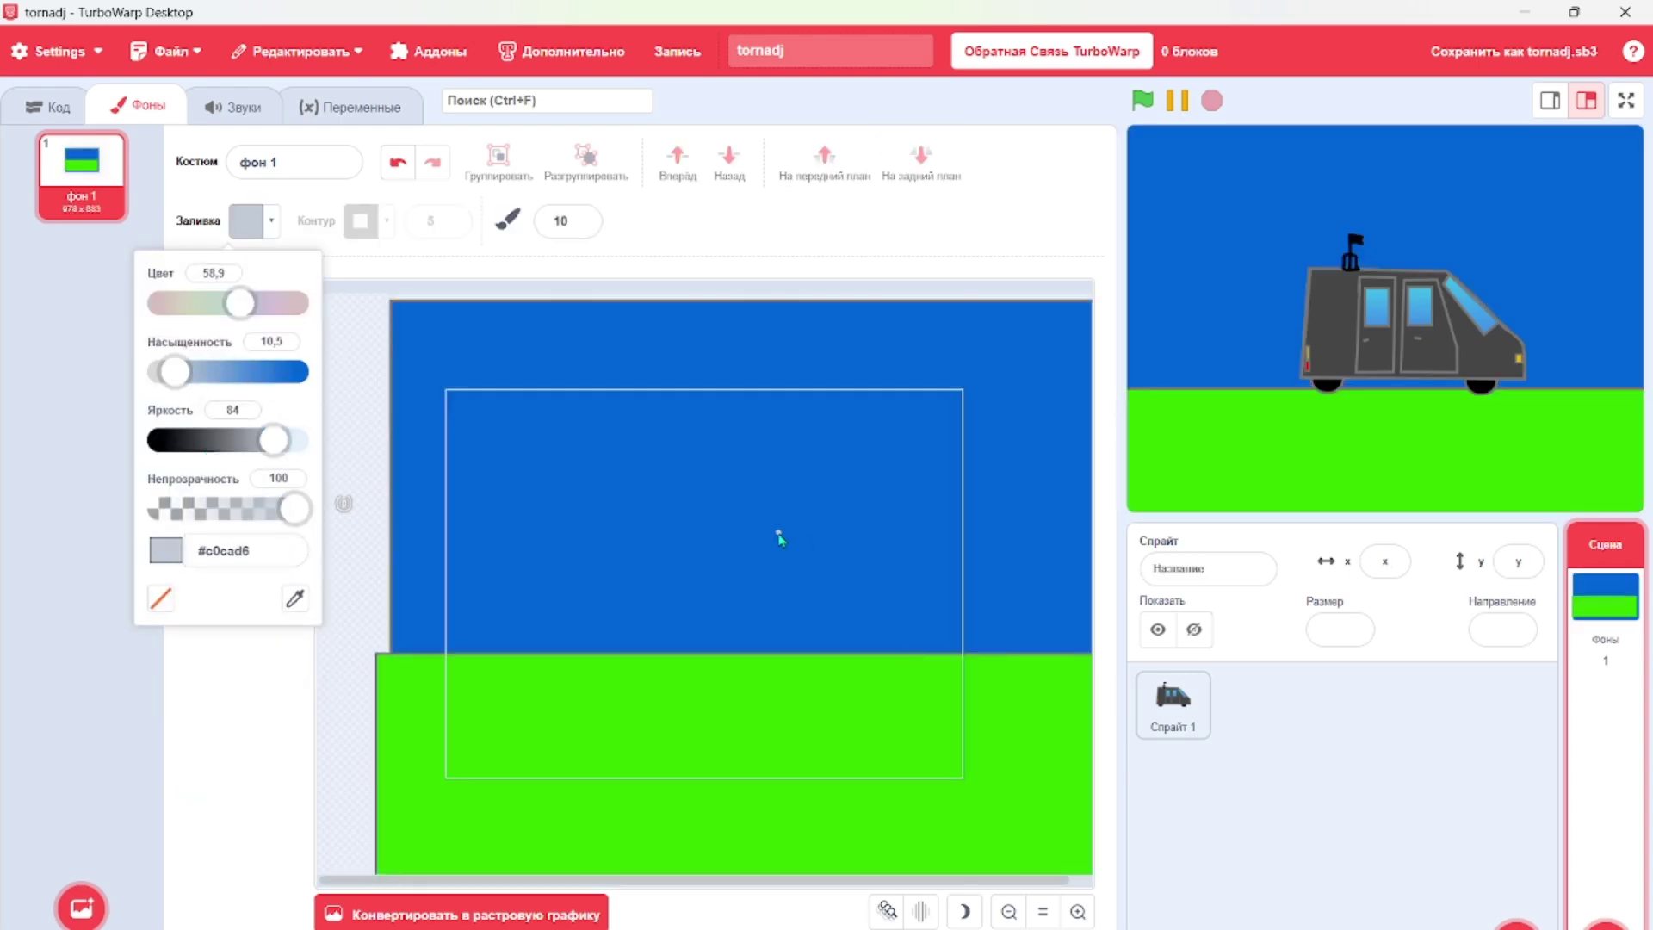
drag(779, 539, 748, 532)
click(202, 407)
click(255, 222)
click(172, 303)
click(758, 510)
click(195, 303)
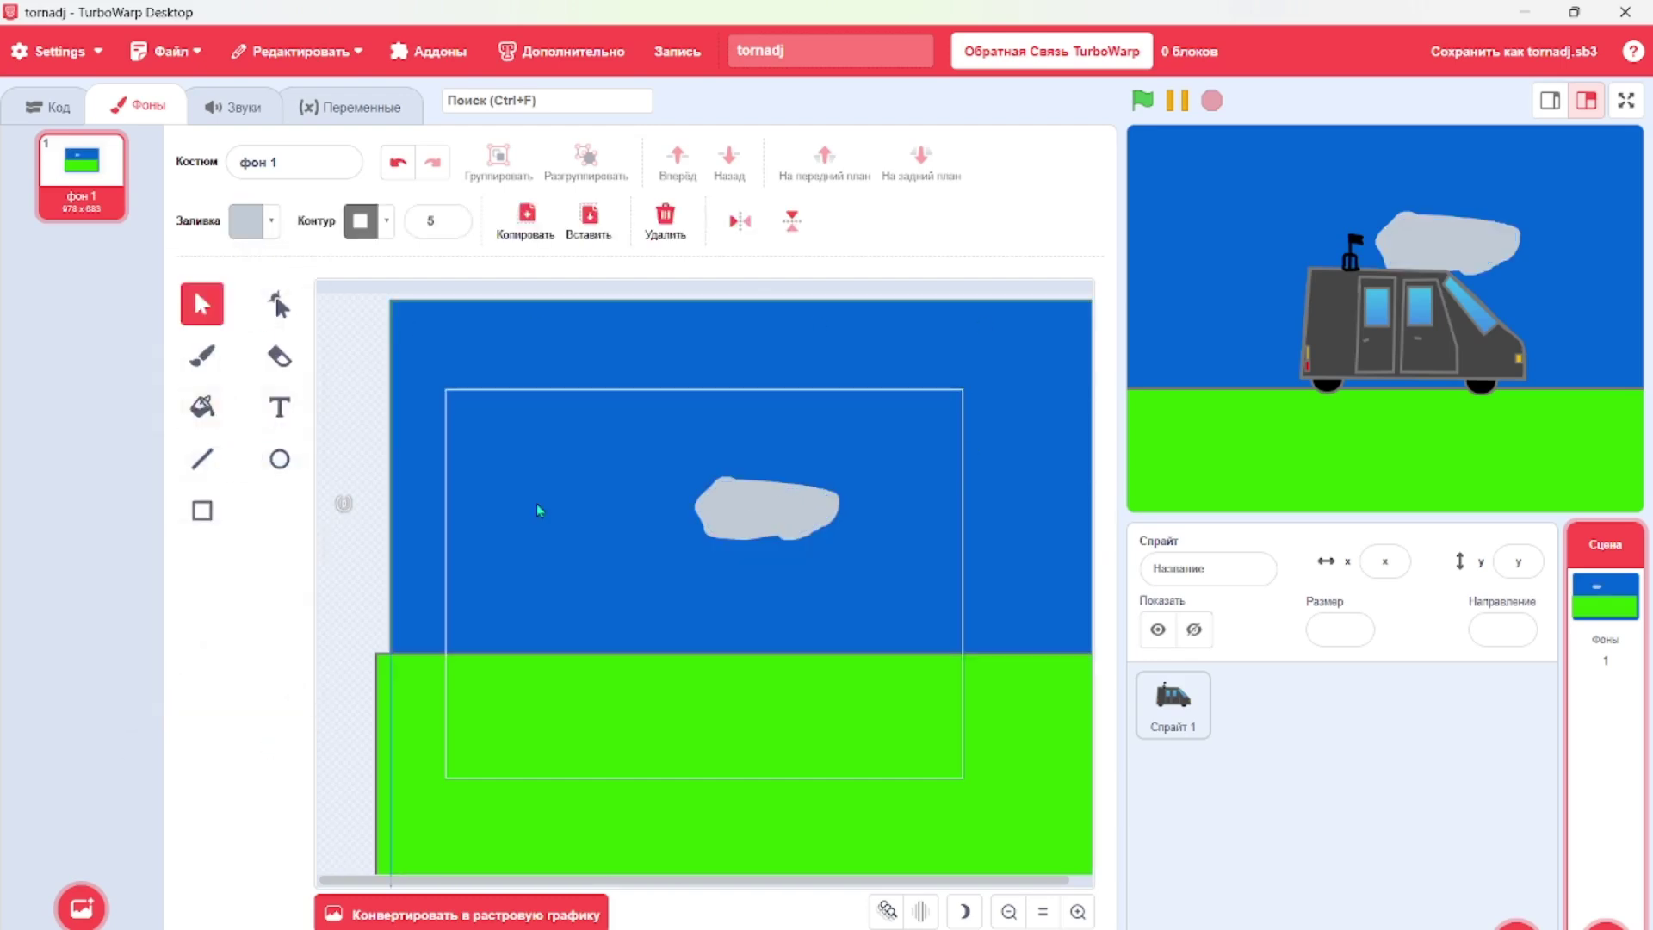
click(1478, 51)
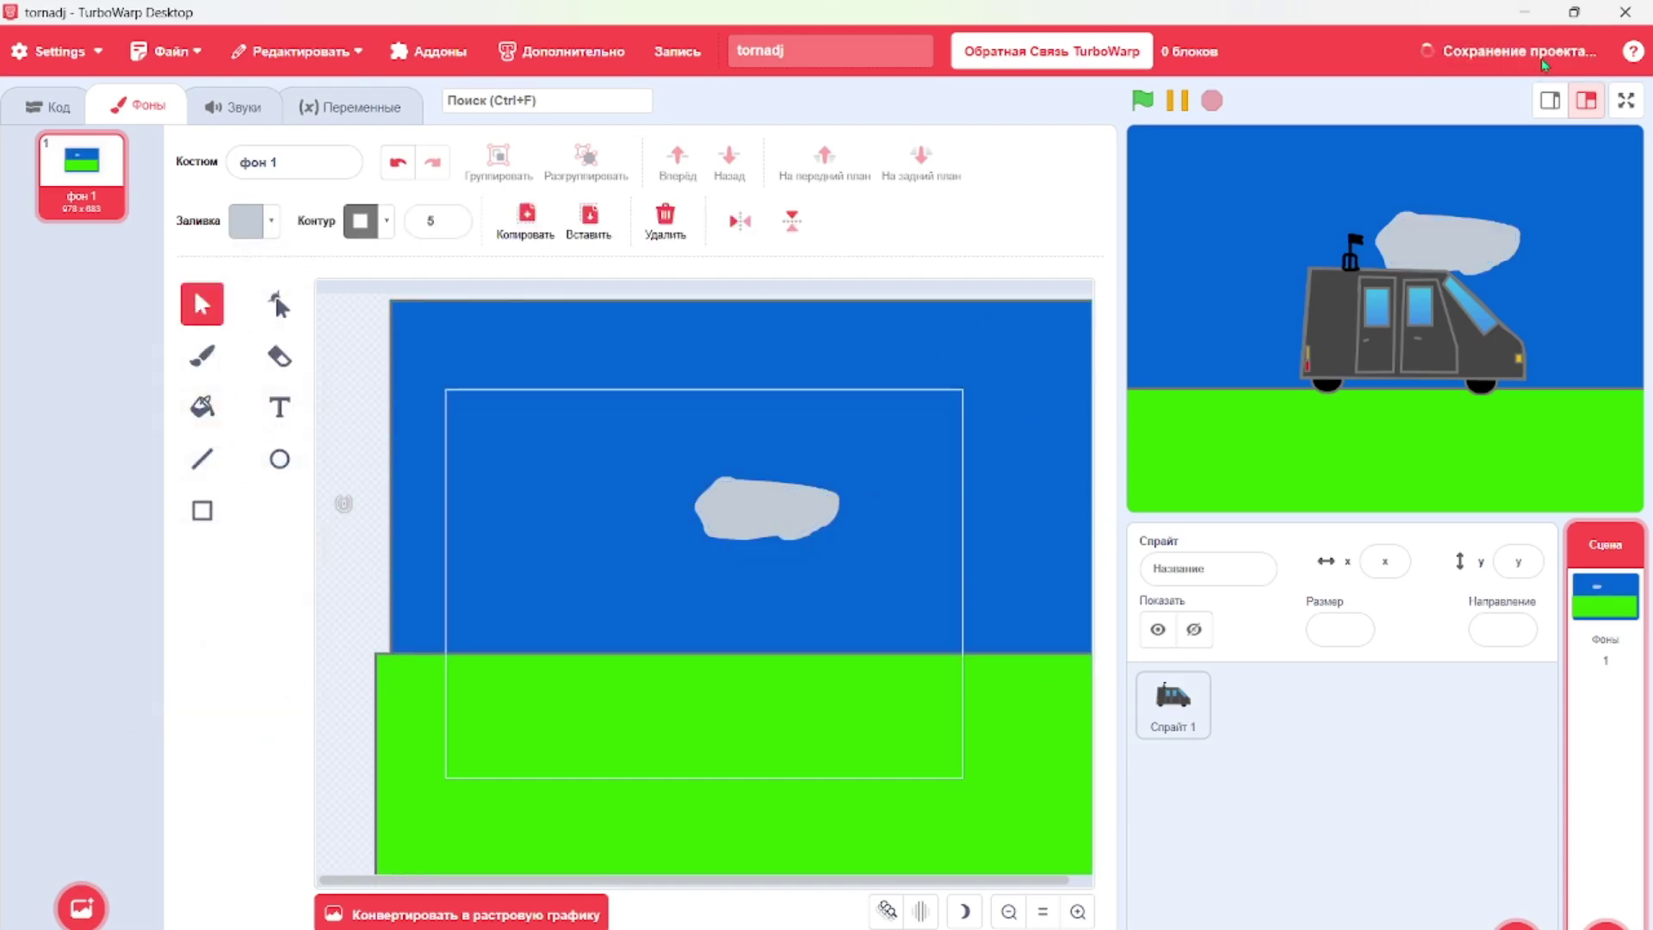
- Draw a yellow-green #c7d655 rectangle as a narrow road strip along the top of the backdrop's green ground
click(204, 515)
click(254, 222)
drag(174, 411, 290, 411)
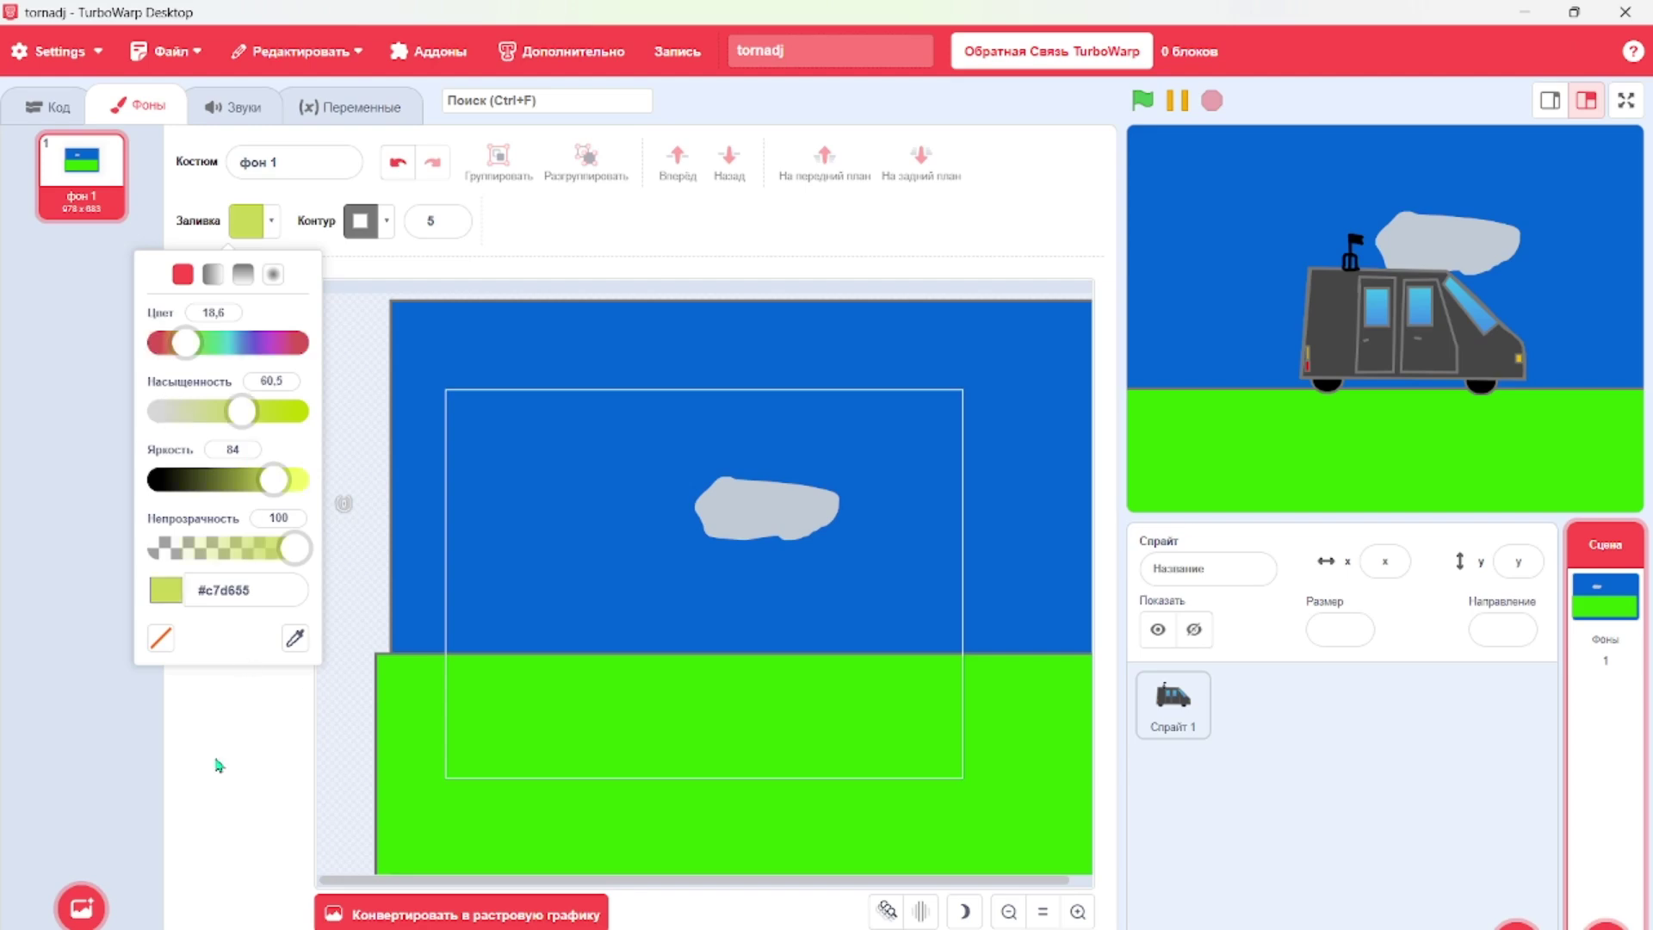
drag(436, 656, 1043, 679)
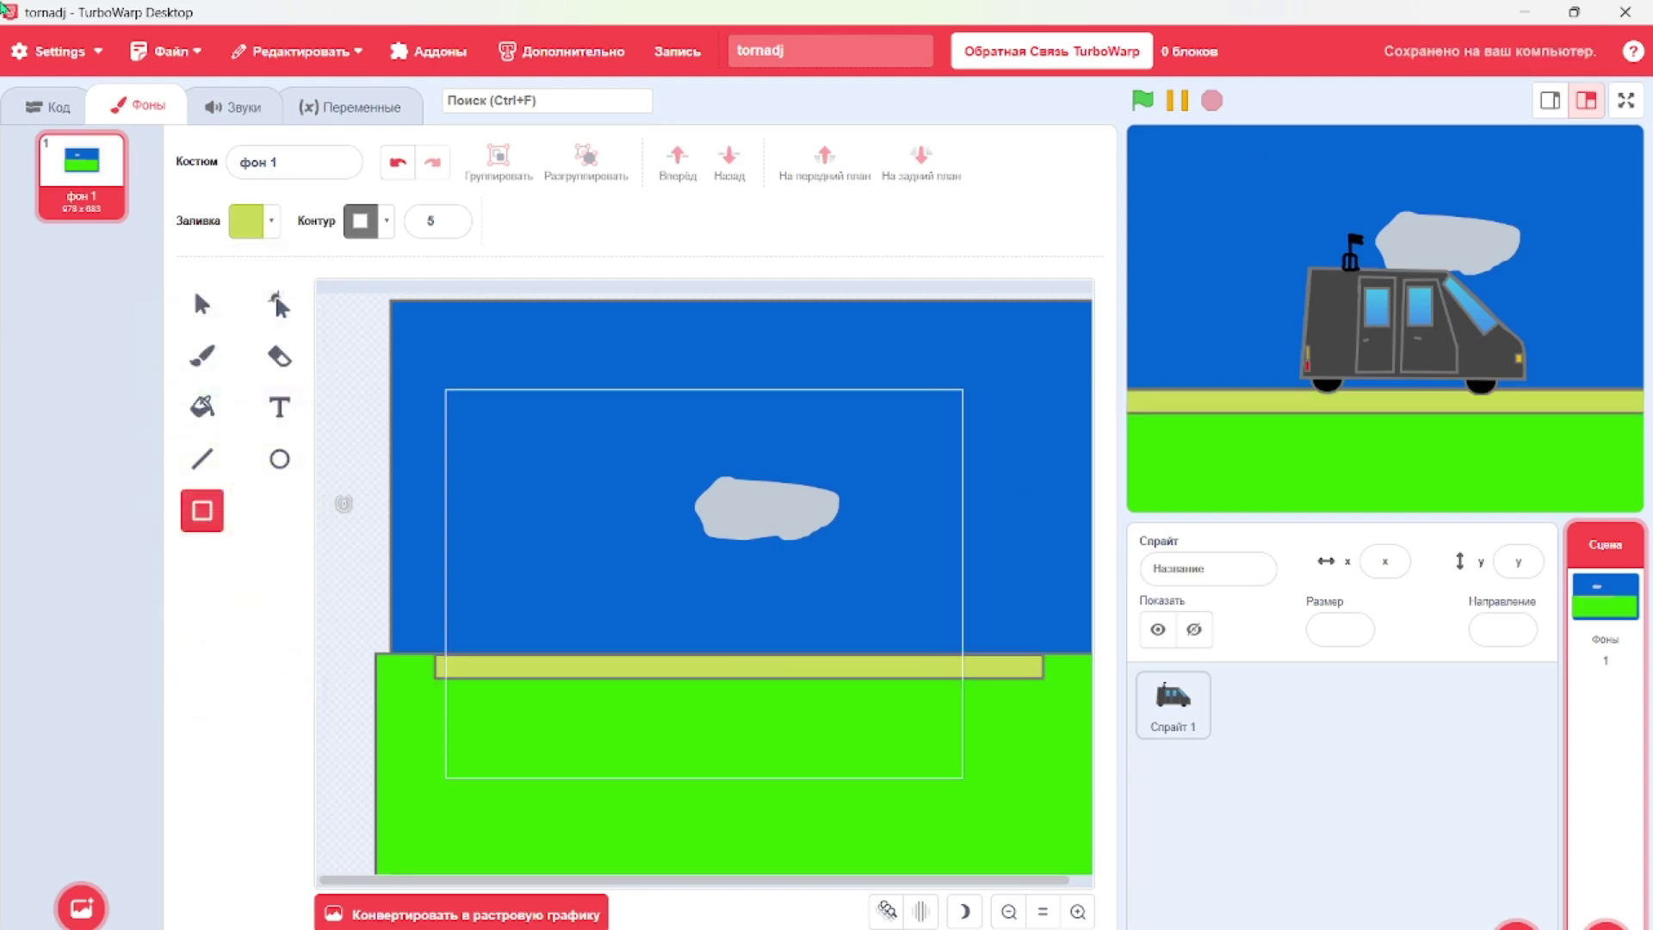
- Move the vehicle sprite mostly off the stage's left edge, to about x -306, y 24
click(49, 106)
click(1209, 697)
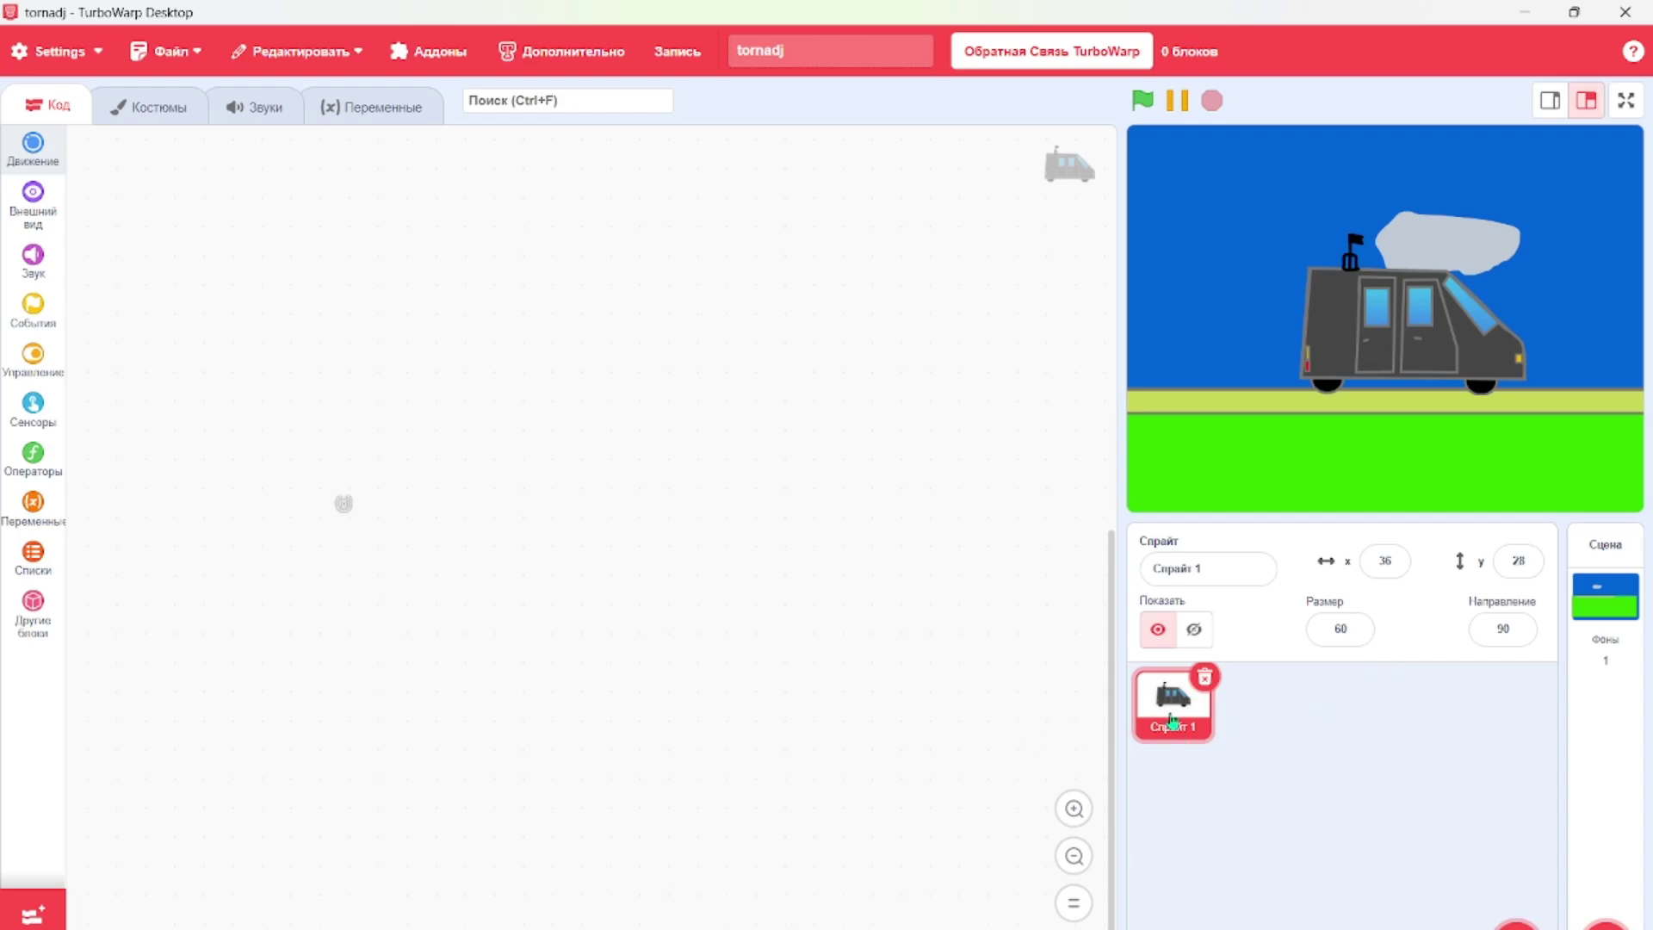
click(1401, 379)
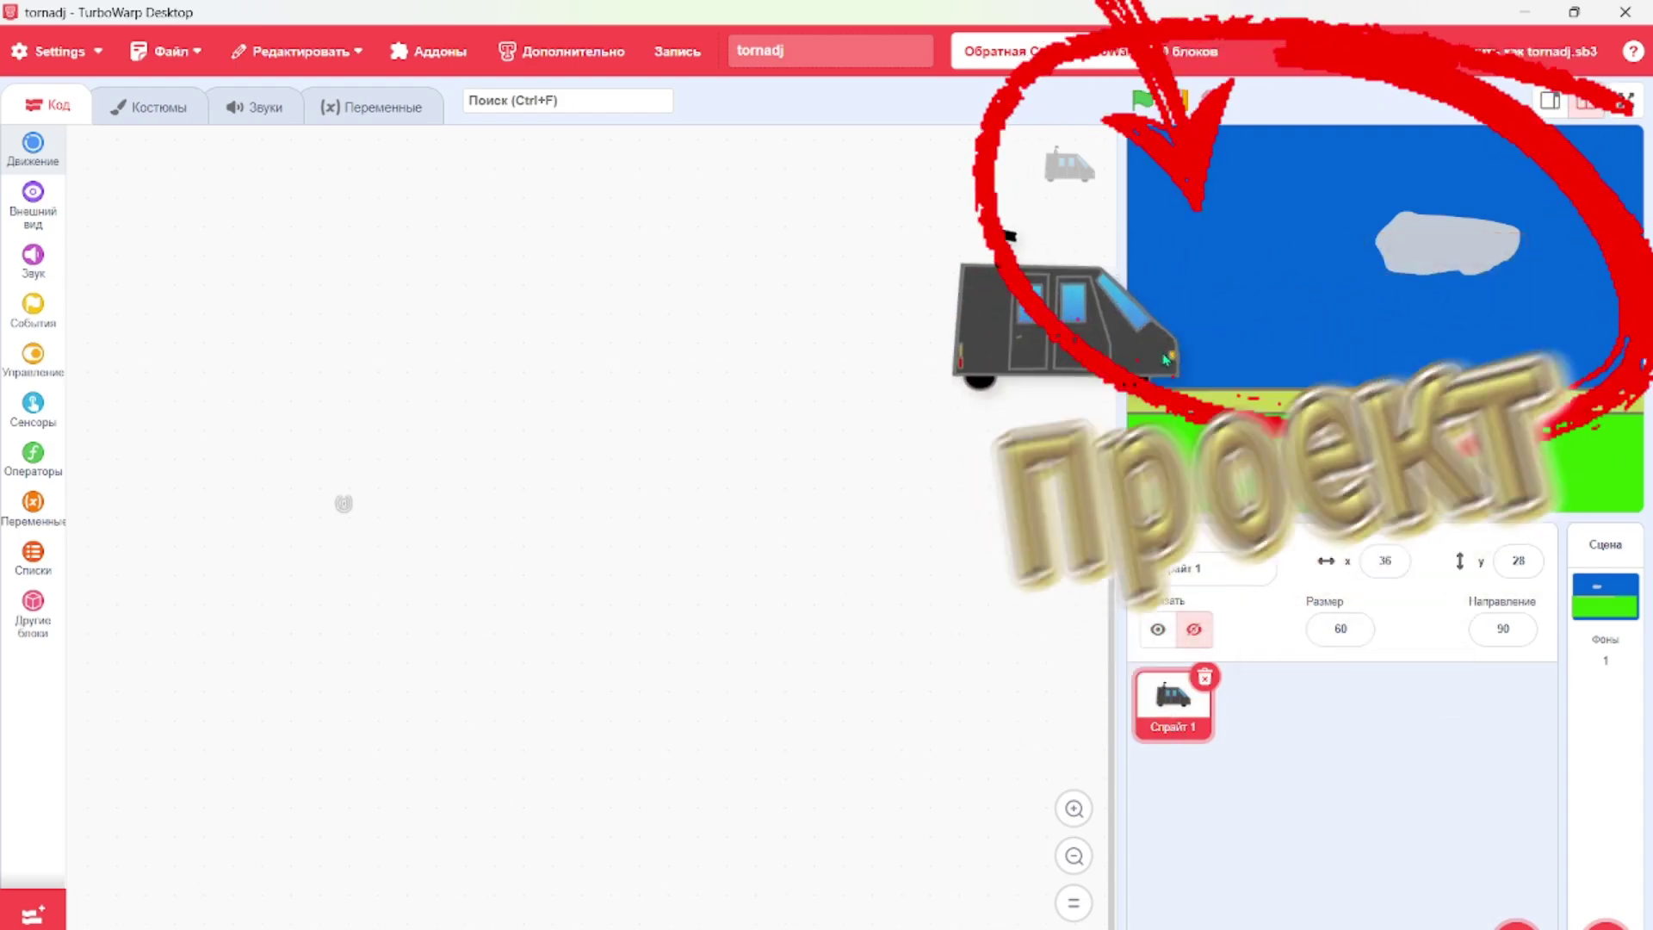
drag(1166, 360, 1151, 369)
- Build the vehicle's green-flag script with a go to x -306, y 24 block followed by a show block, saving the project
mouse_move(6, 342)
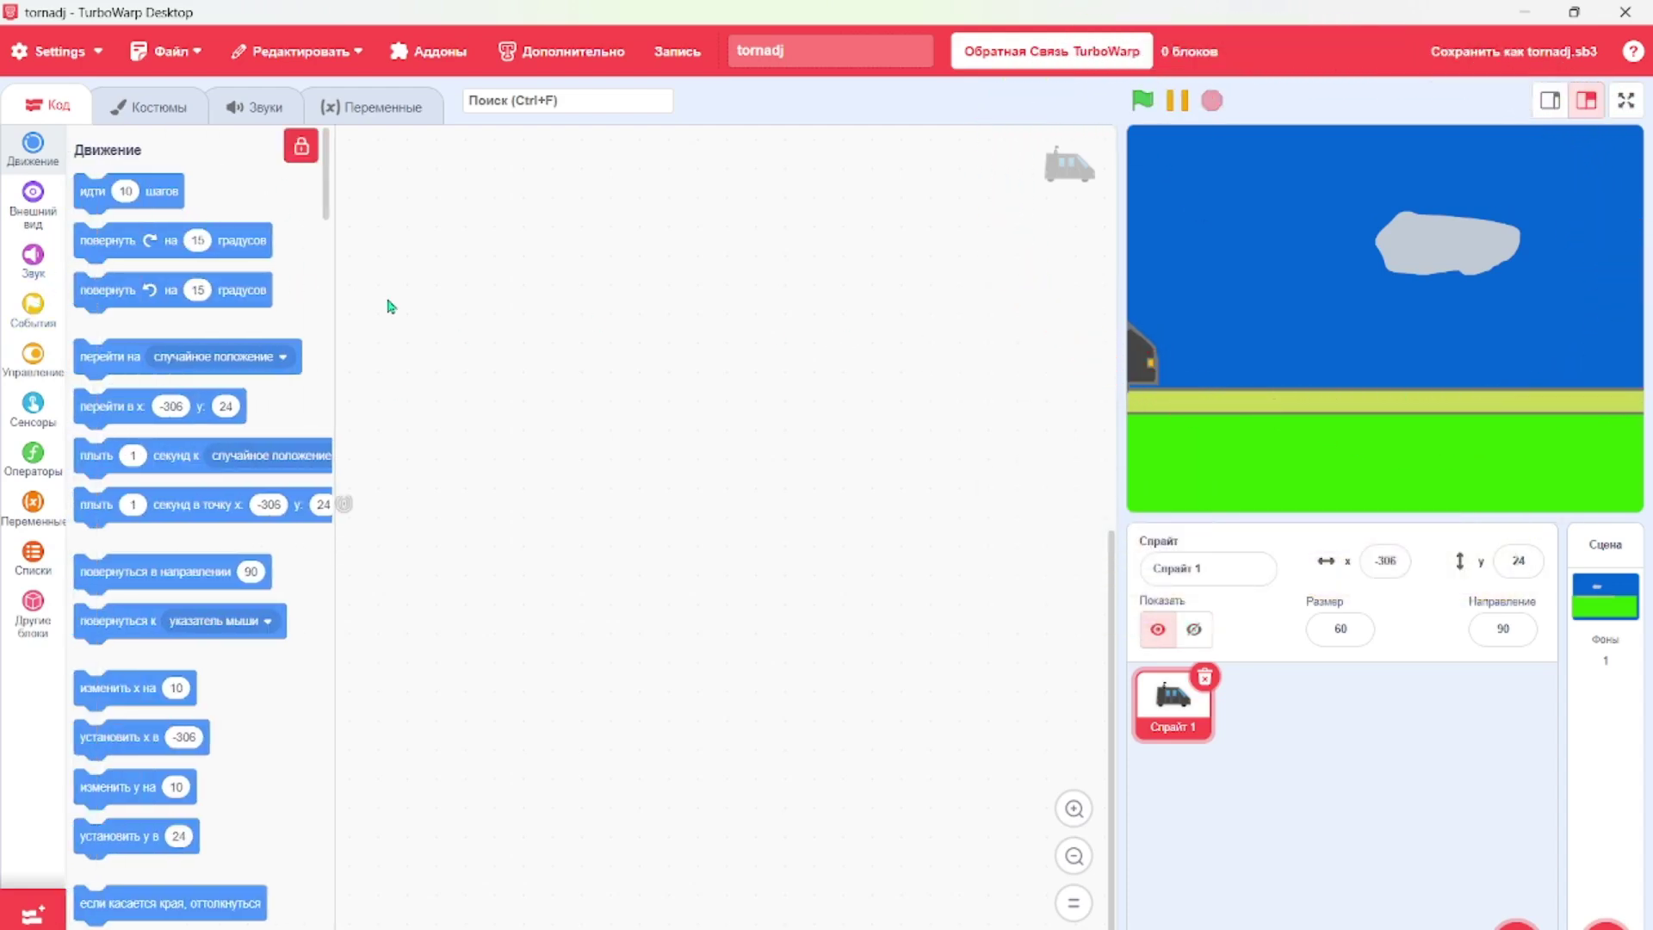
click(35, 327)
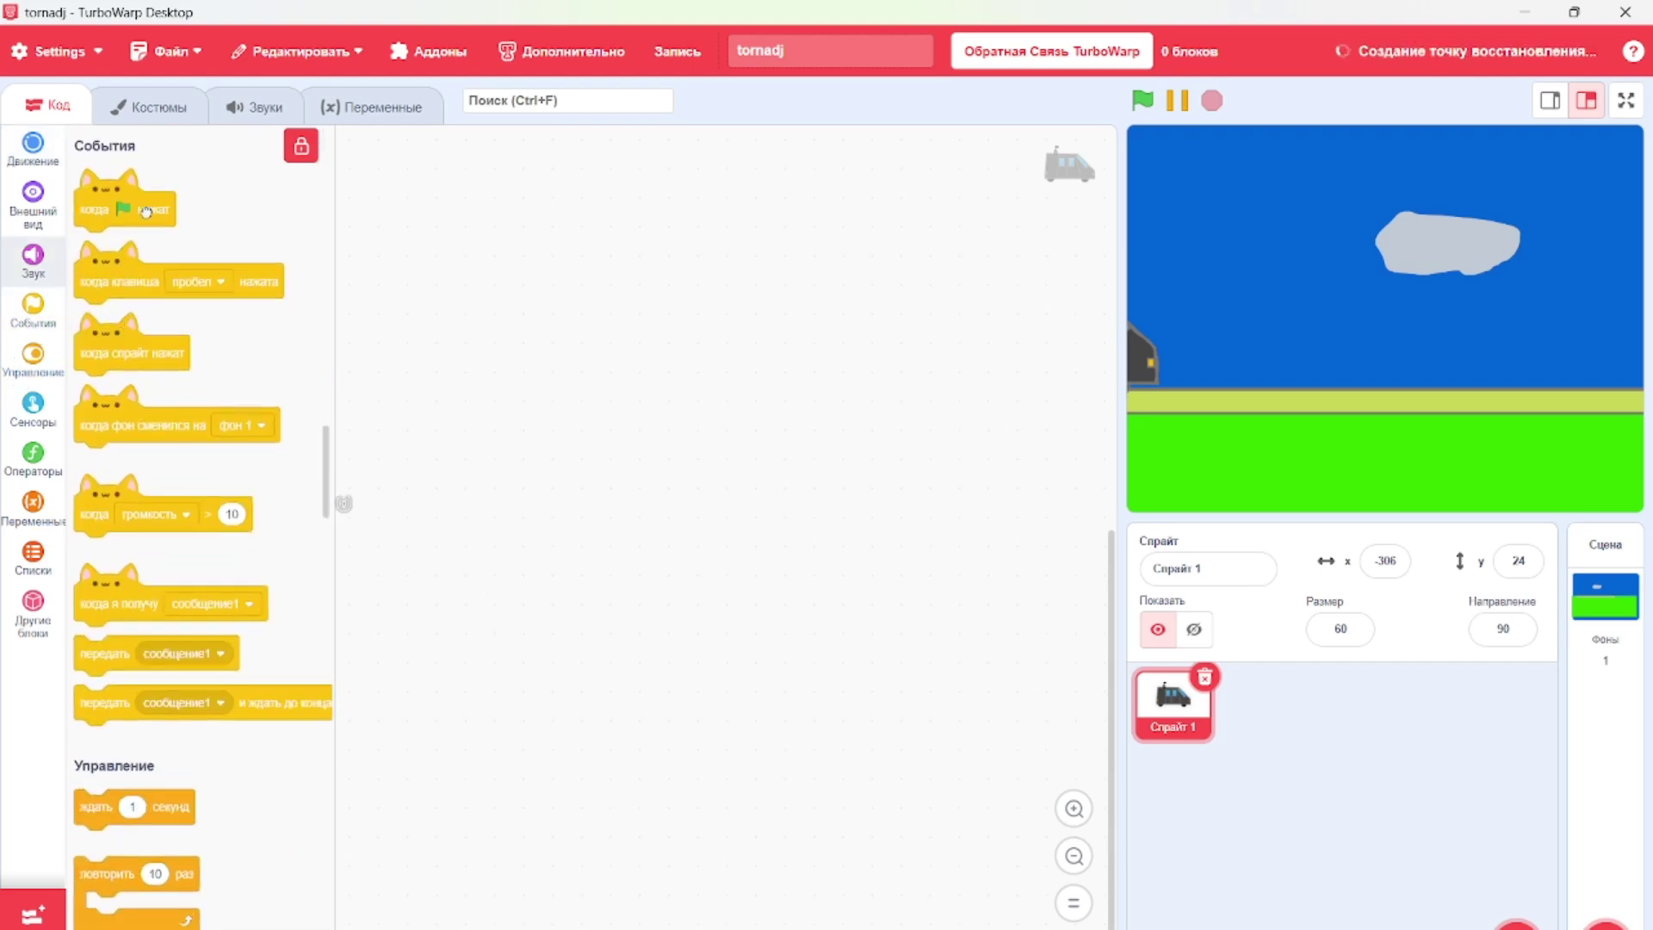
drag(121, 204, 568, 357)
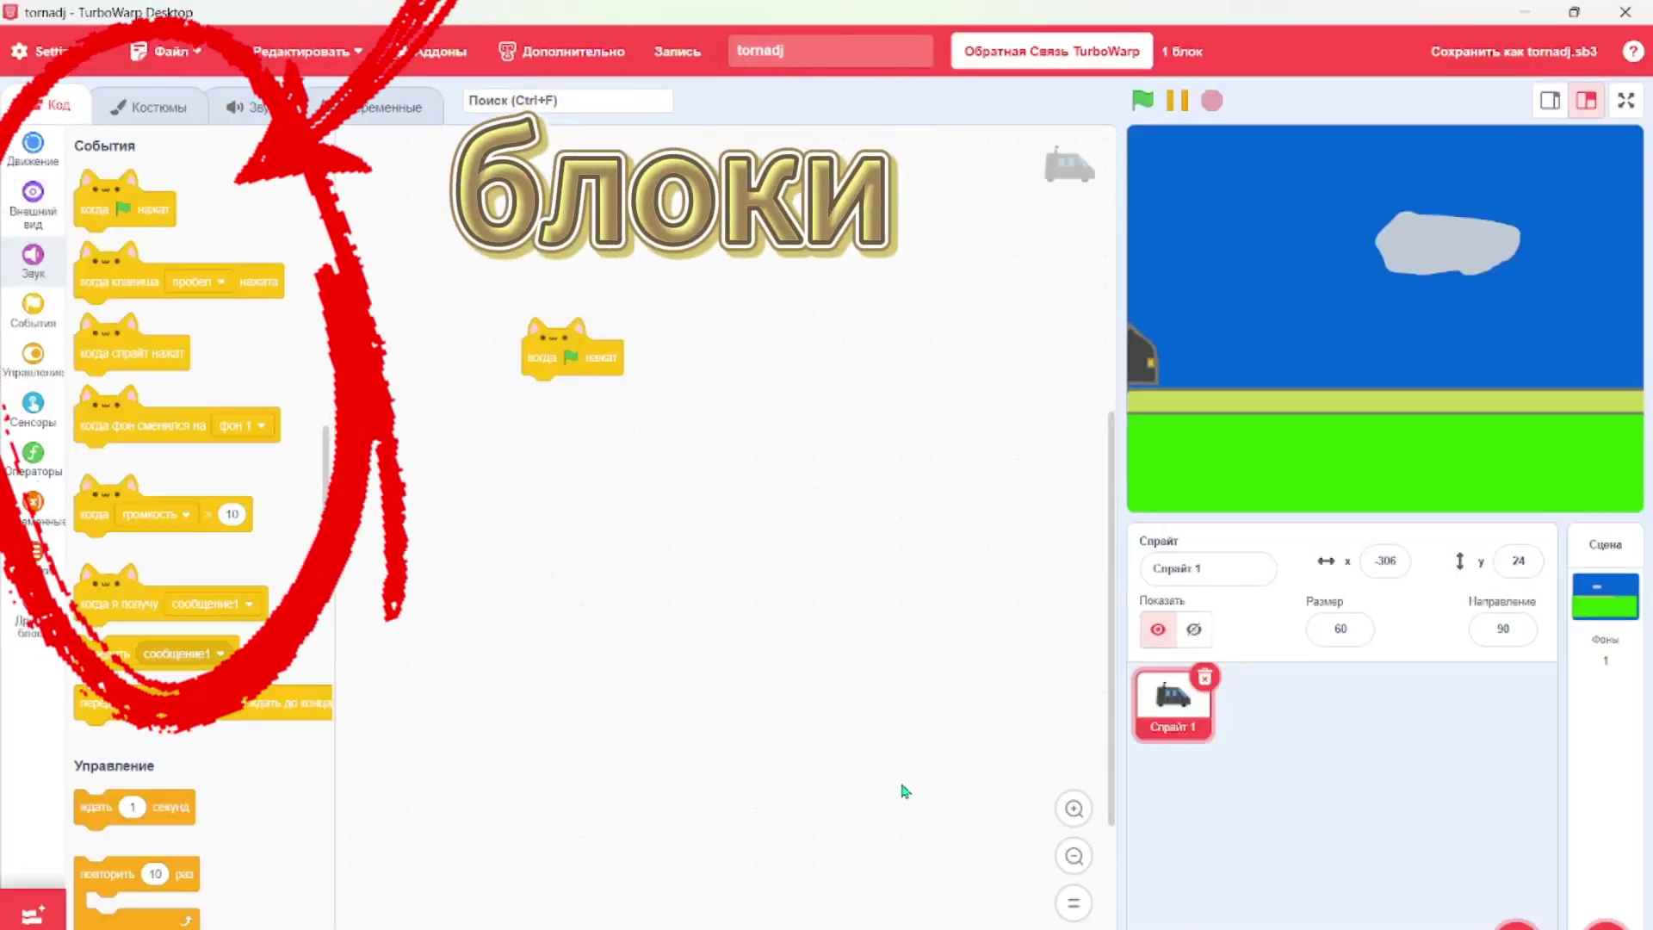
click(32, 148)
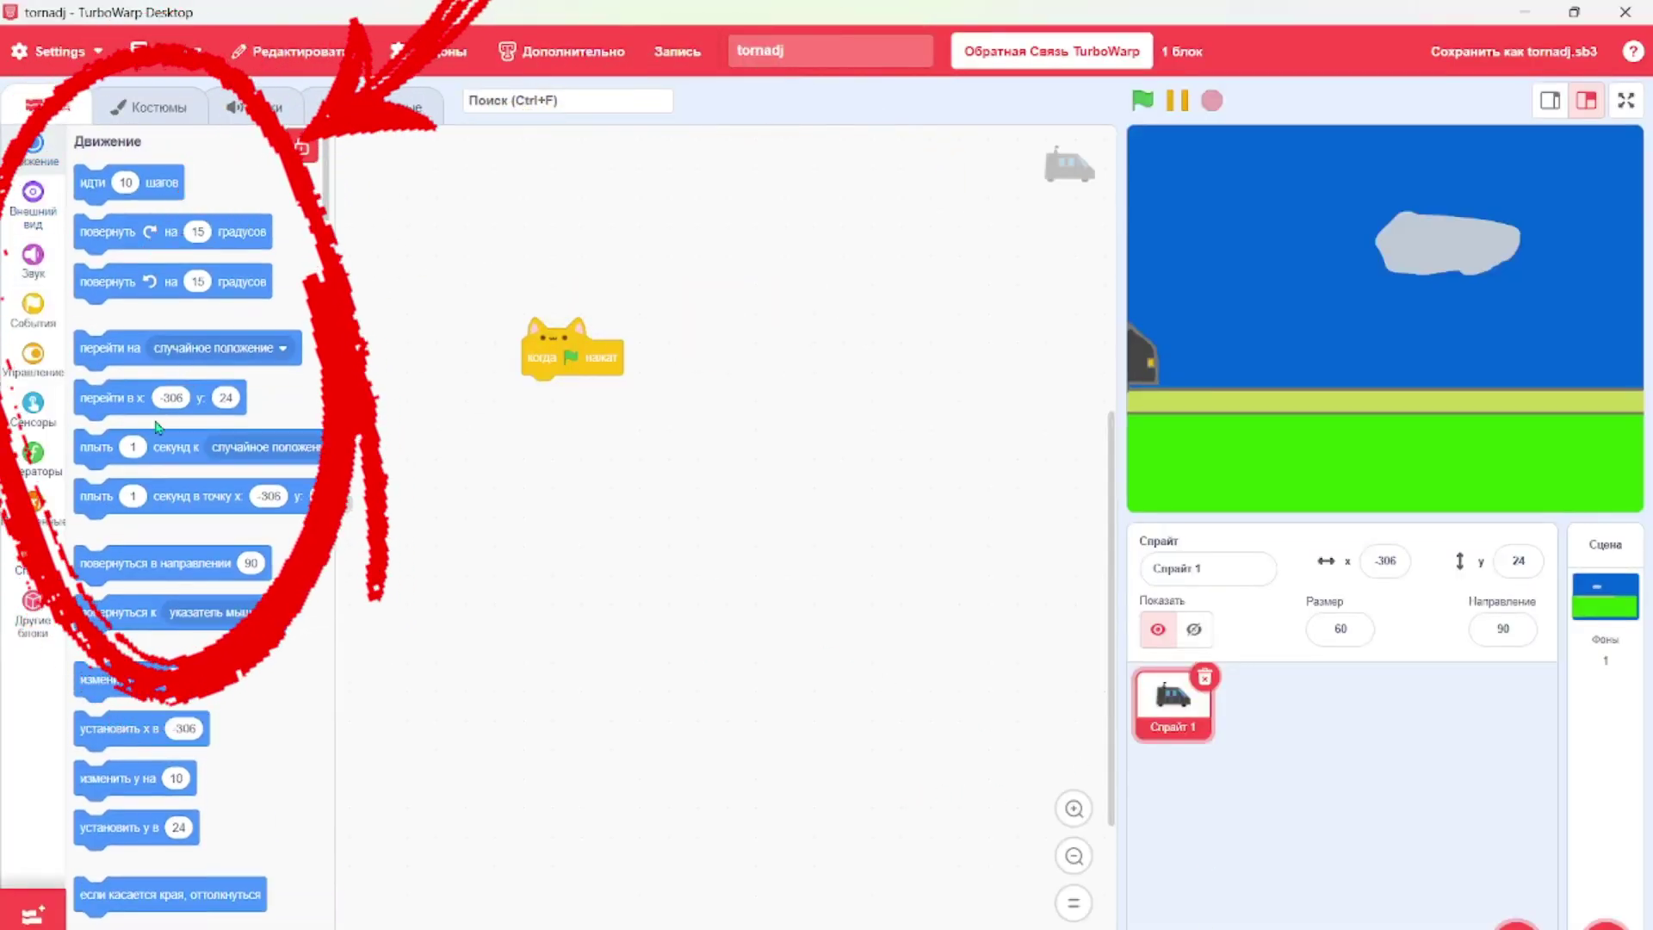
drag(124, 400, 571, 400)
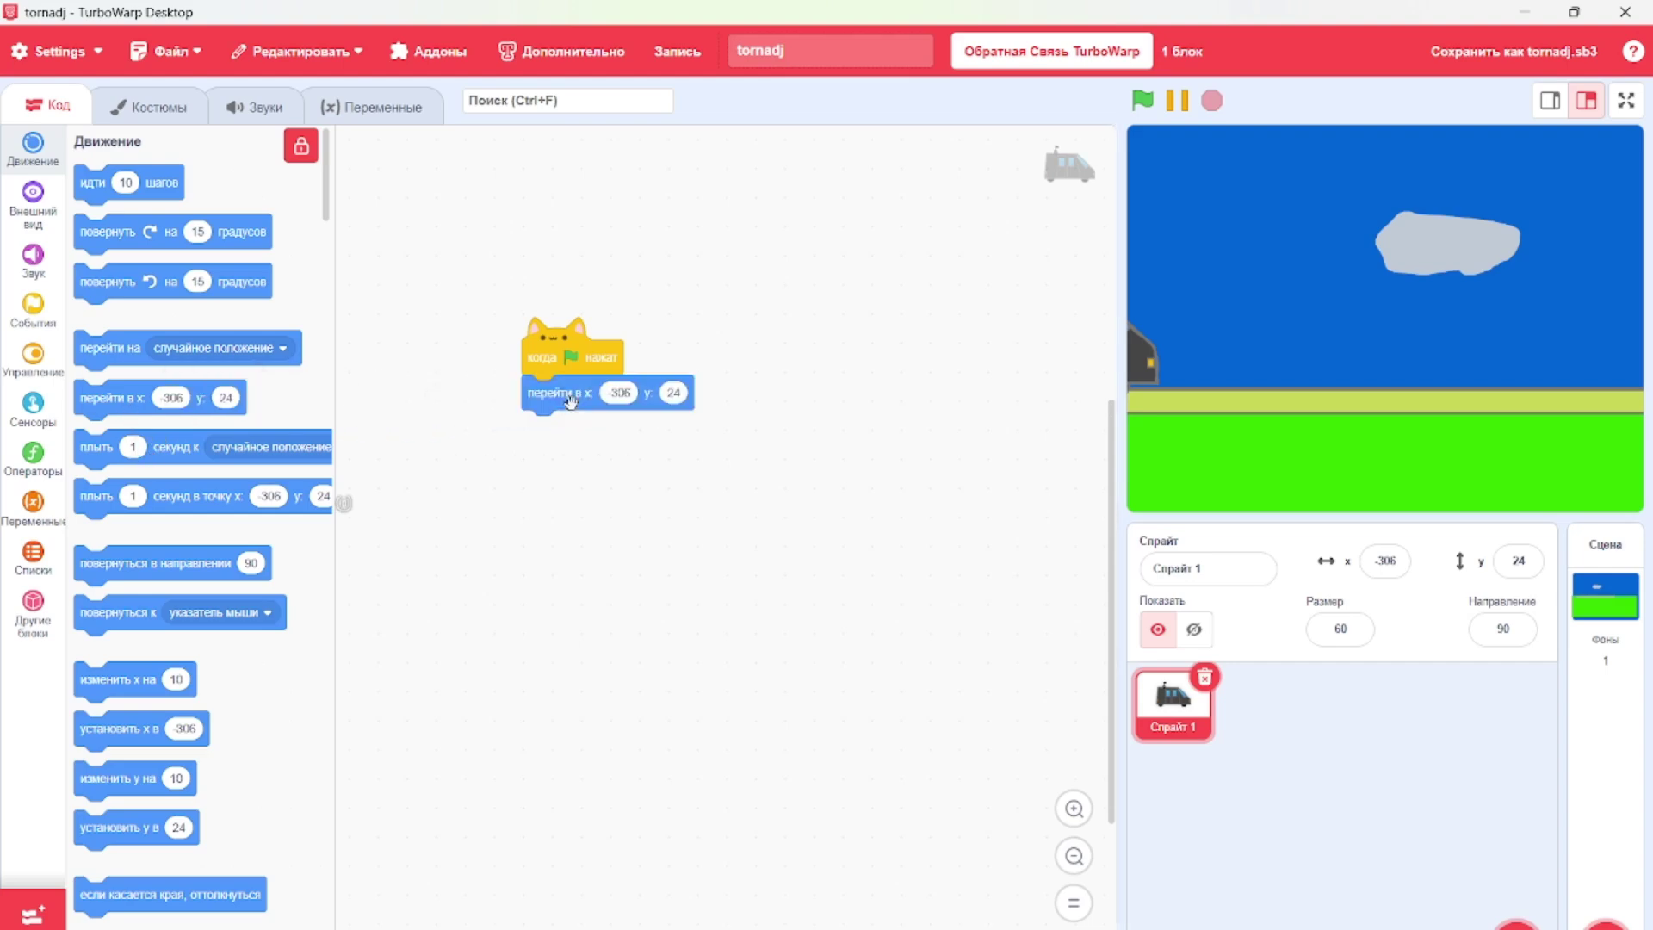
click(1418, 62)
click(32, 200)
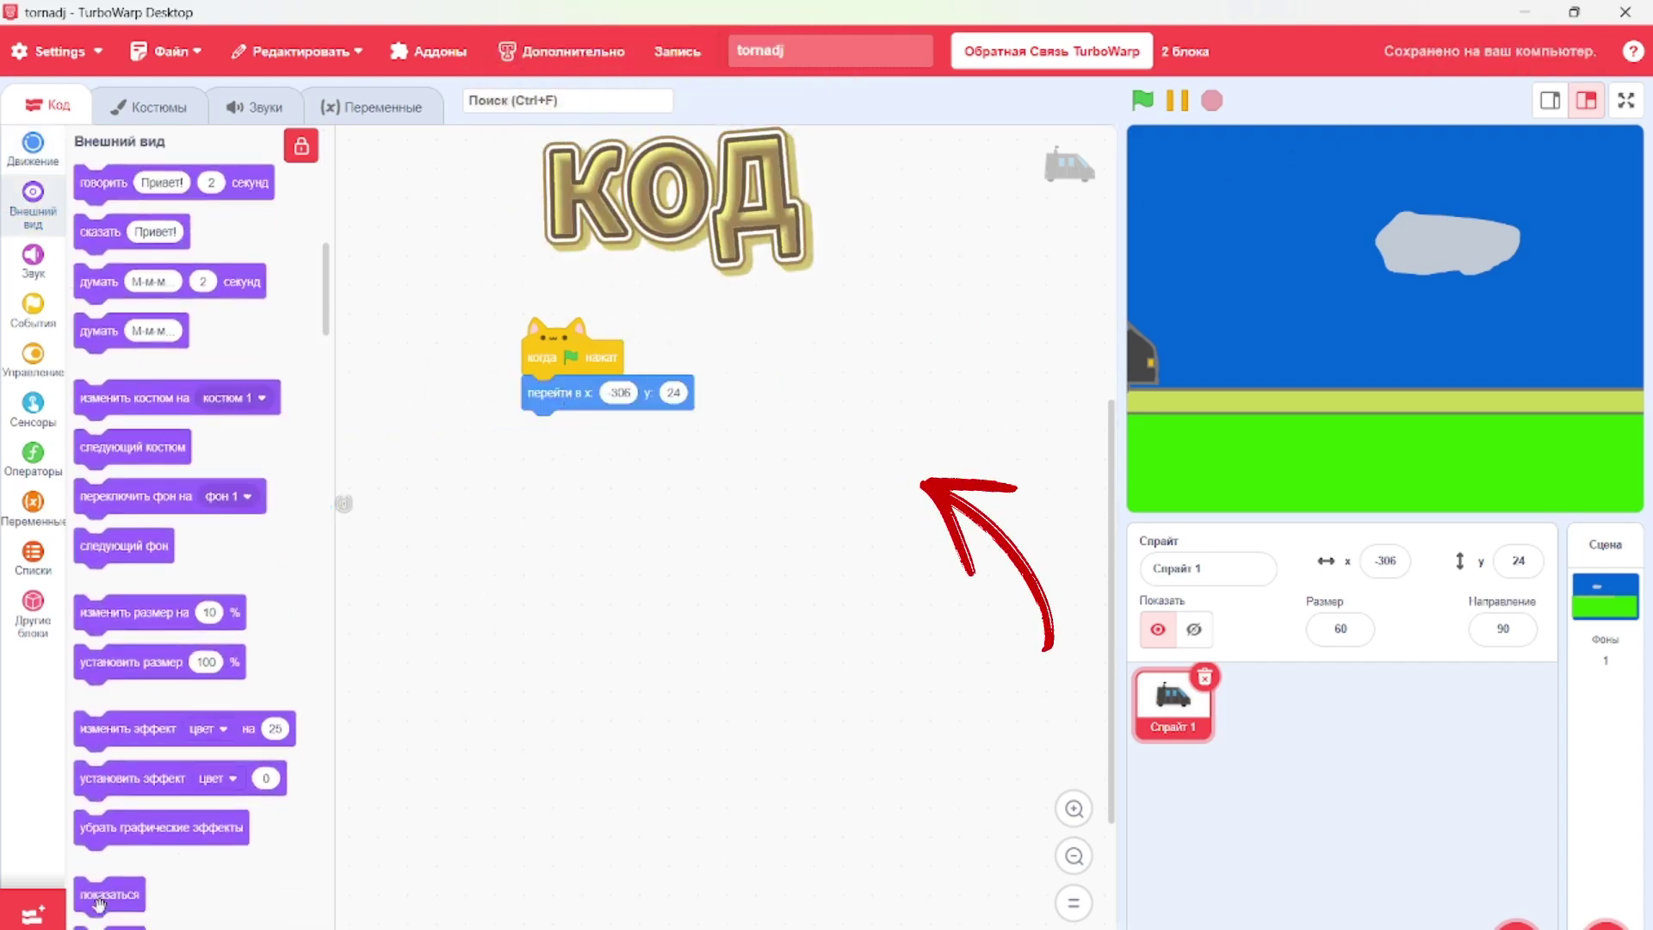
drag(99, 904, 564, 427)
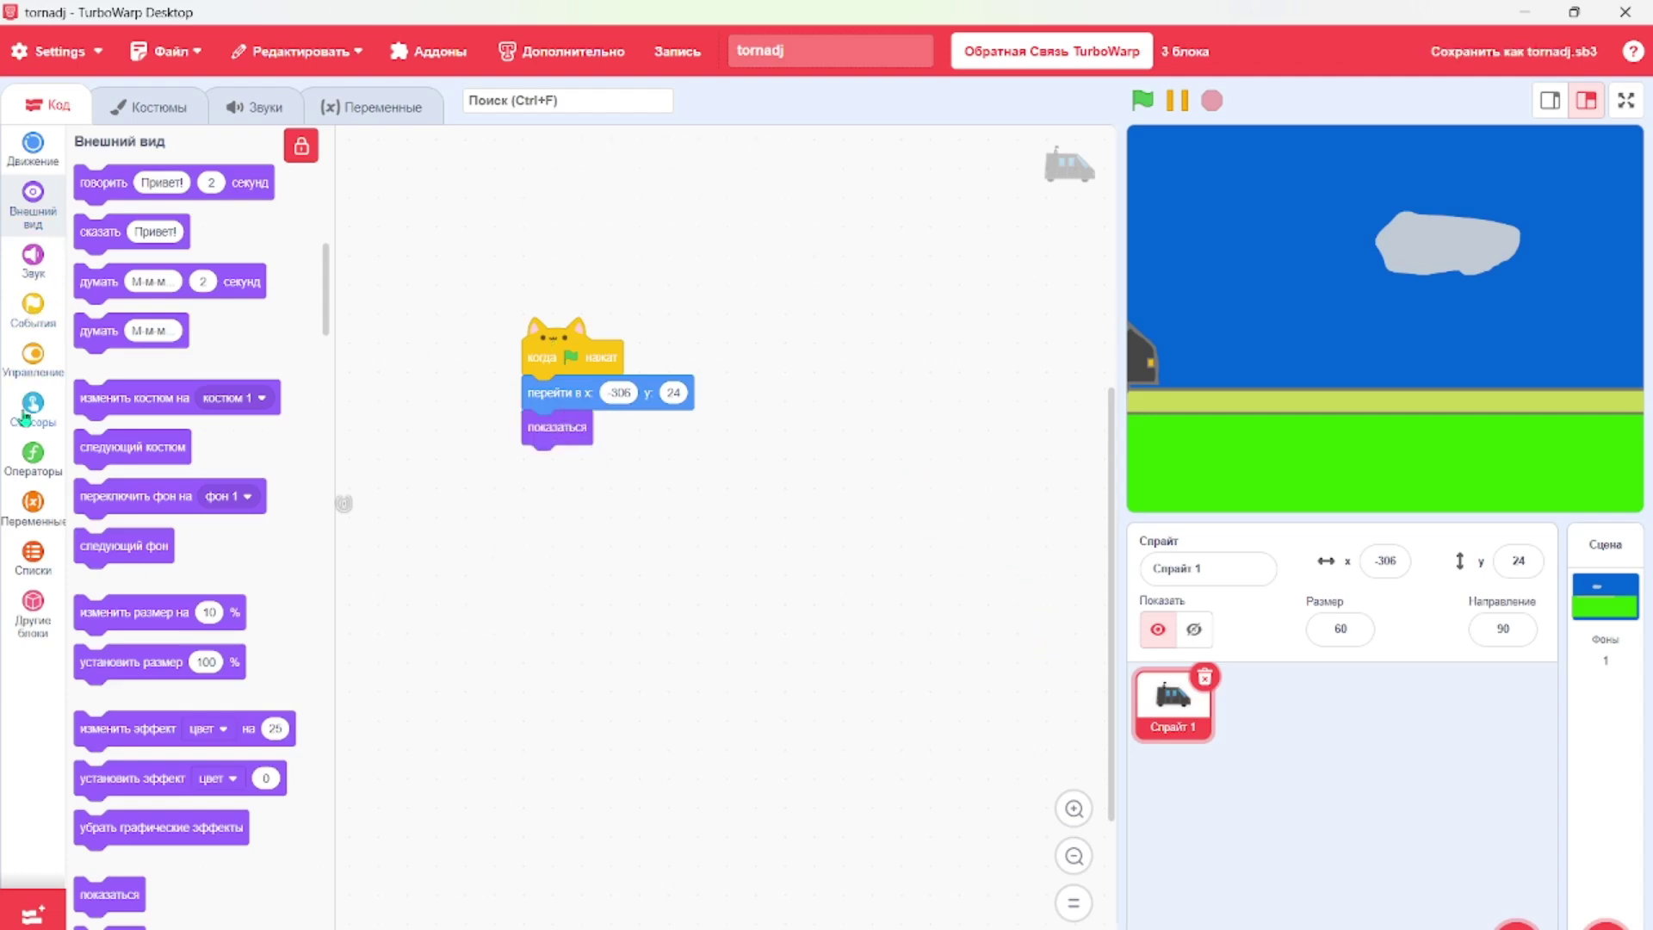
- Place the vehicle near the stage centre, append a 1-second glide block to x -6, y 25 to its script and save the project
click(26, 142)
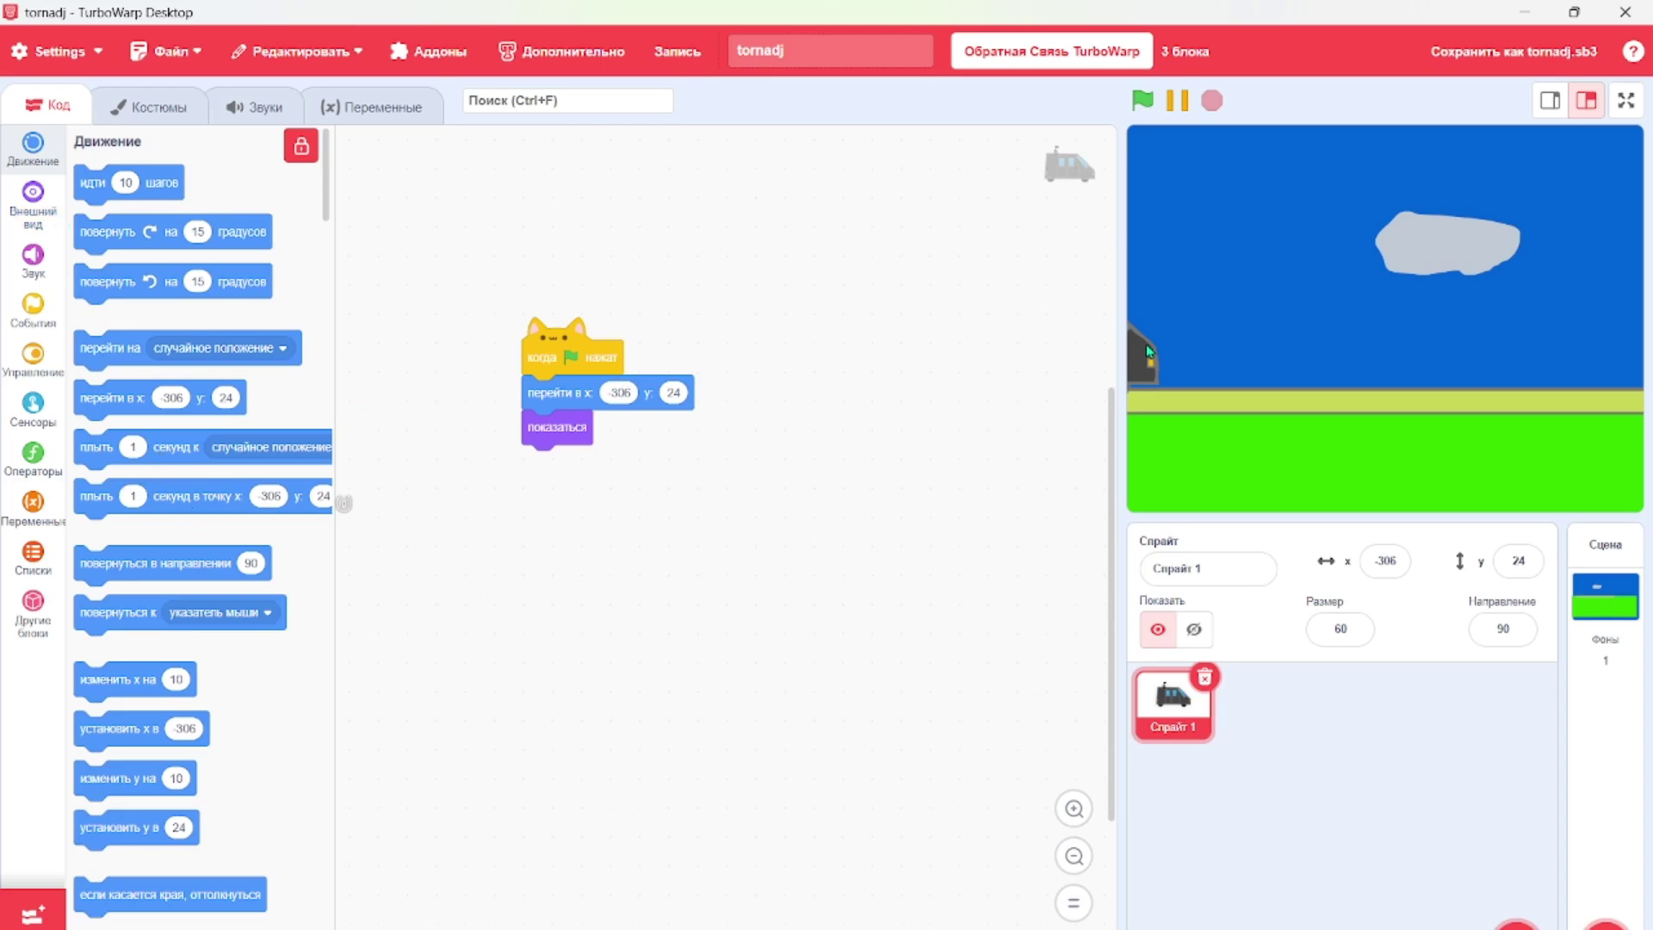
drag(1148, 351, 1473, 351)
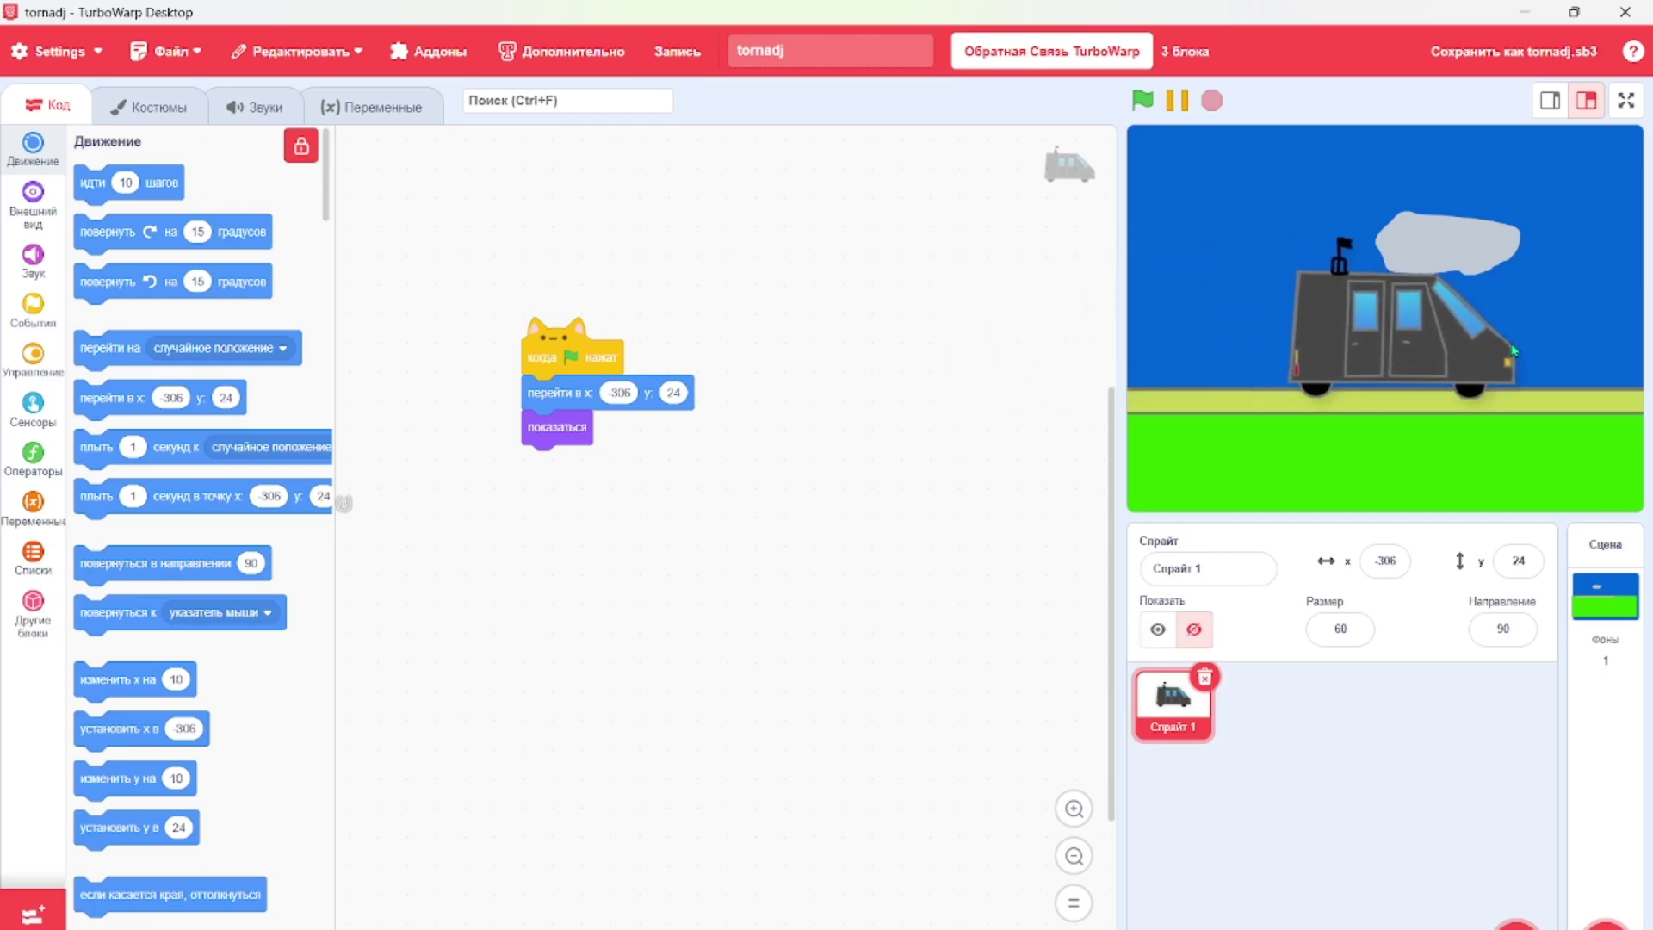
drag(192, 500, 639, 466)
click(1576, 74)
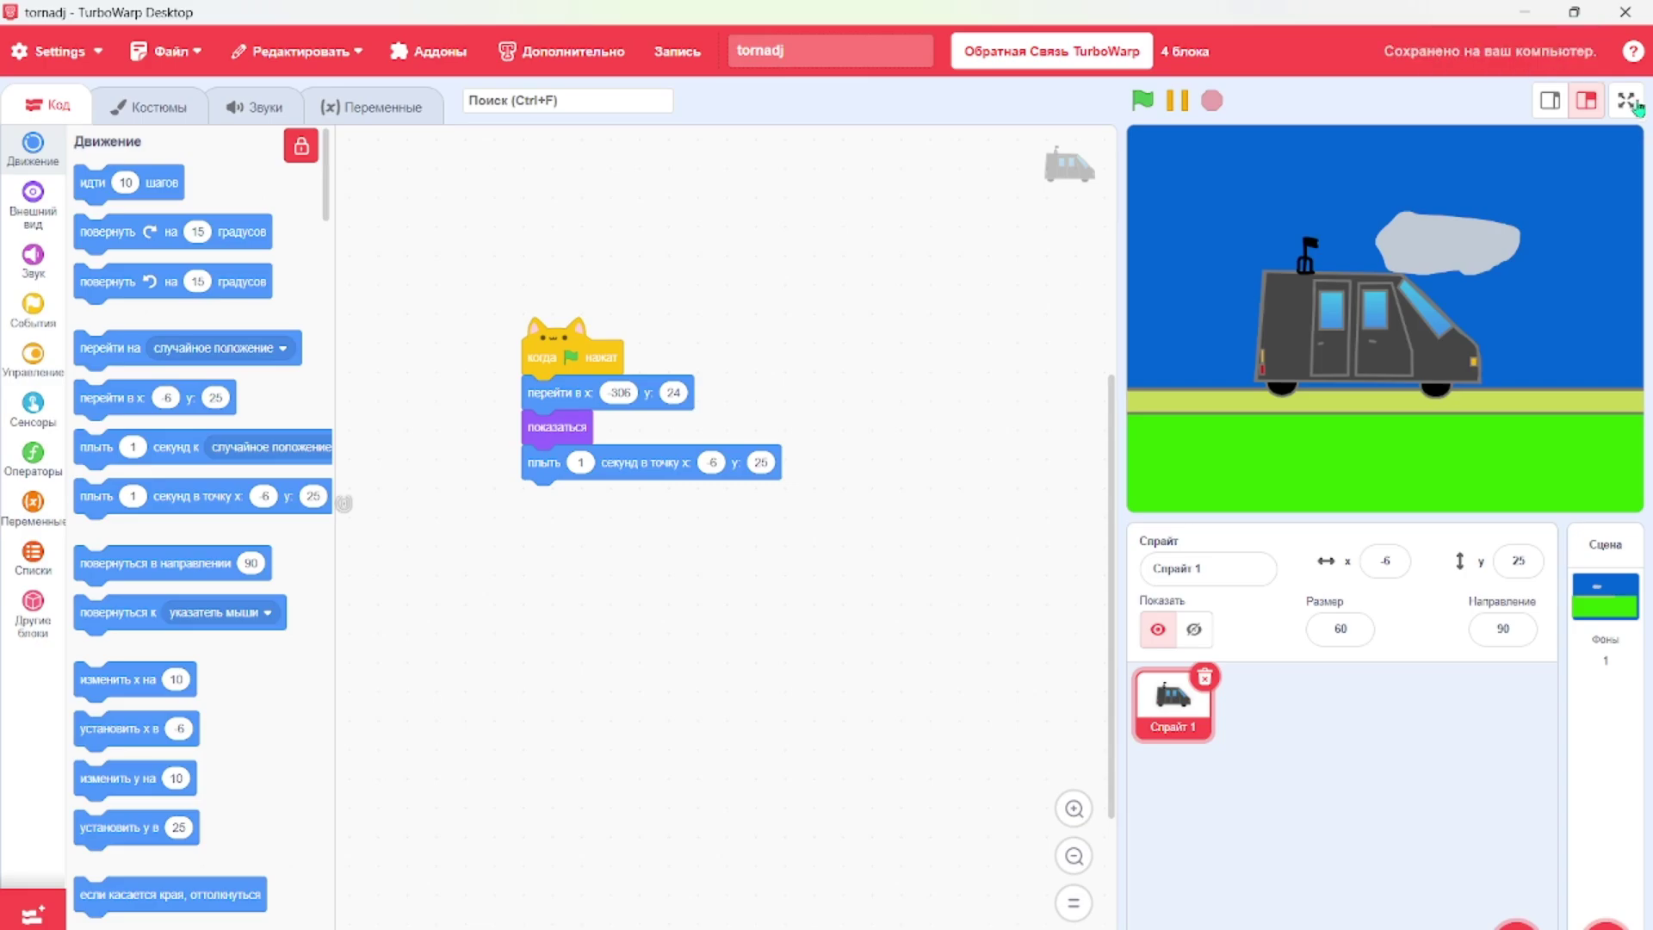
- Run the project in full screen to check the vehicle's drive-in, and return to the editor
click(1625, 101)
click(186, 26)
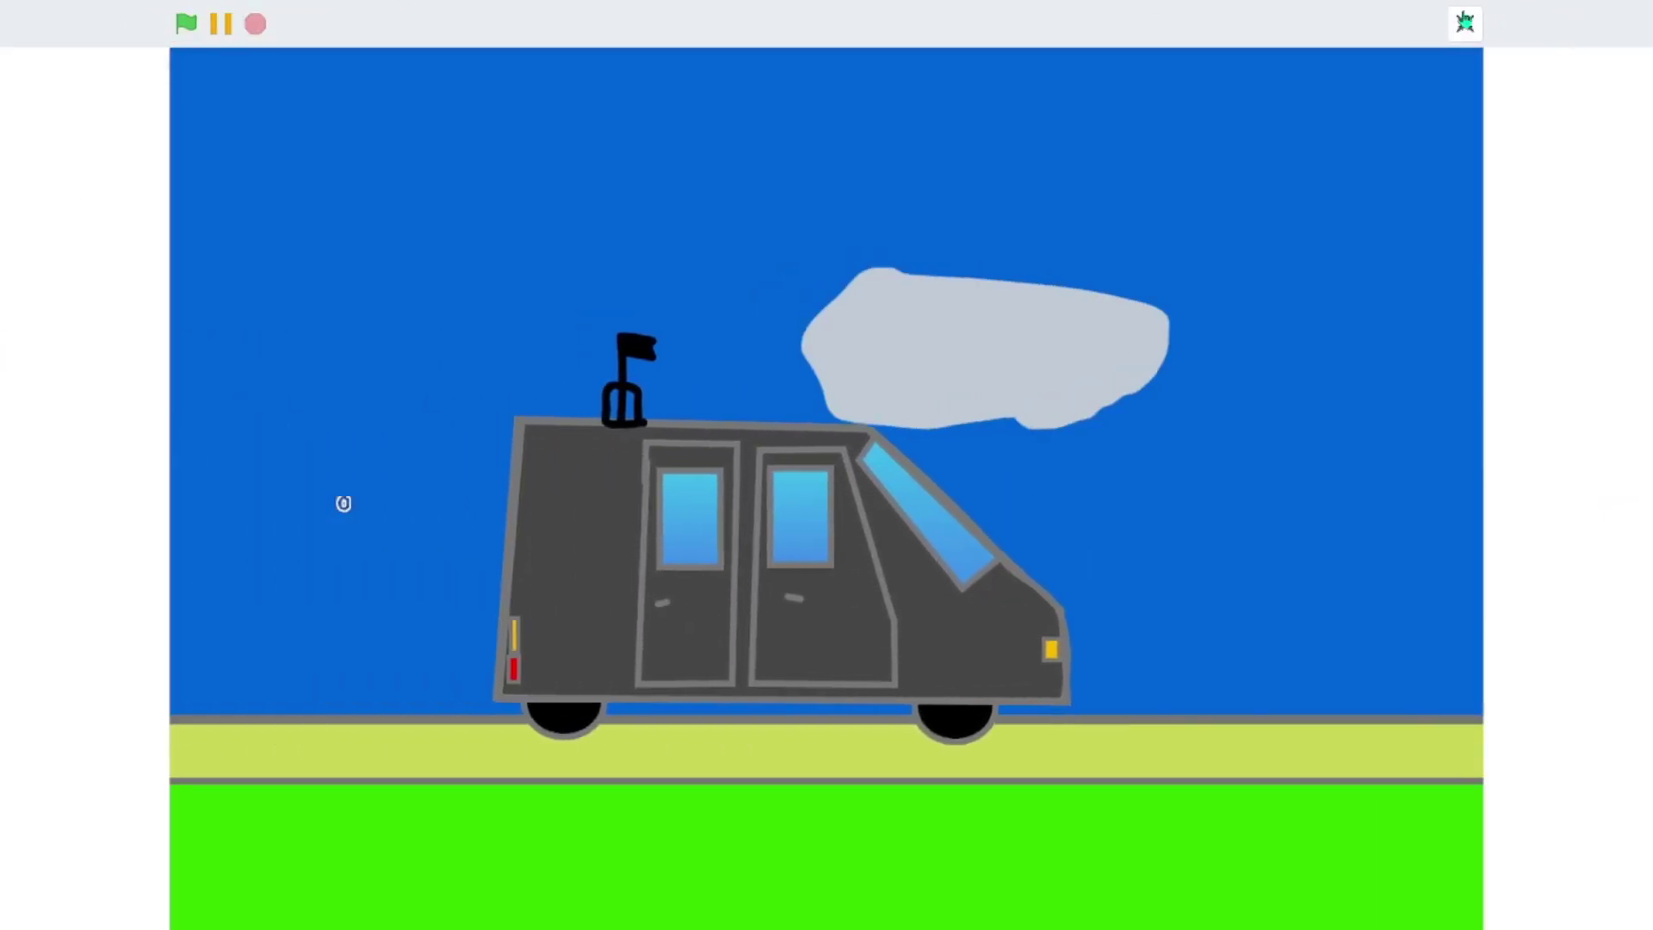
click(1465, 23)
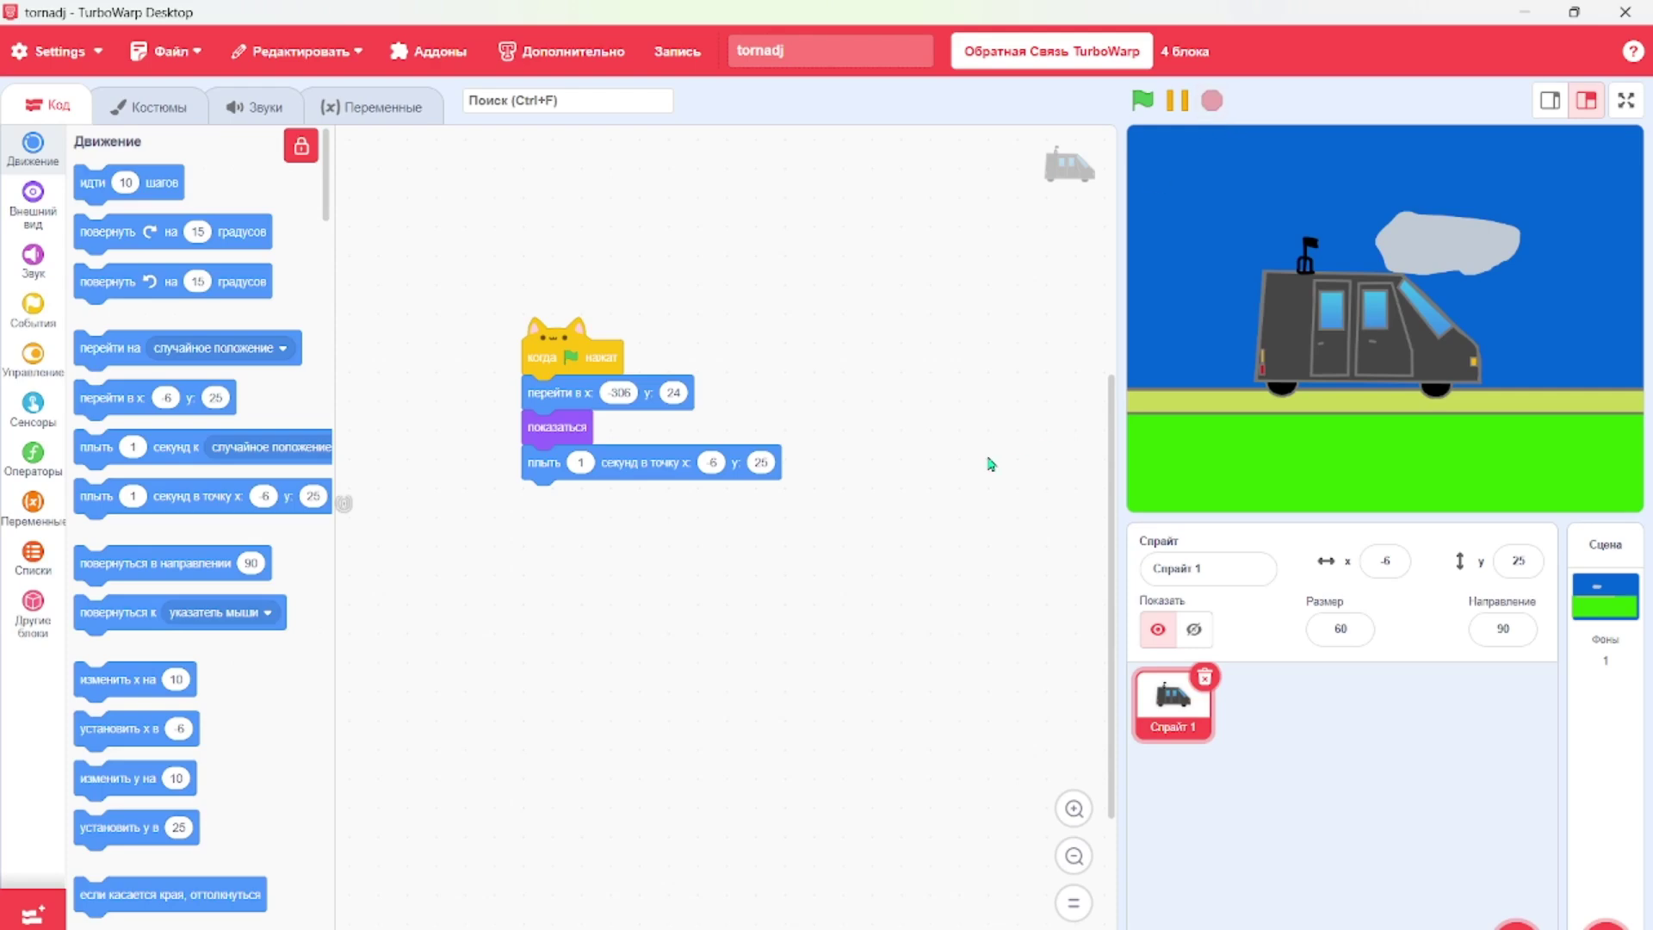
- Create a new painted sprite and change the fill colour to a muted medium grey by lowering saturation and brightness
mouse_move(1517, 920)
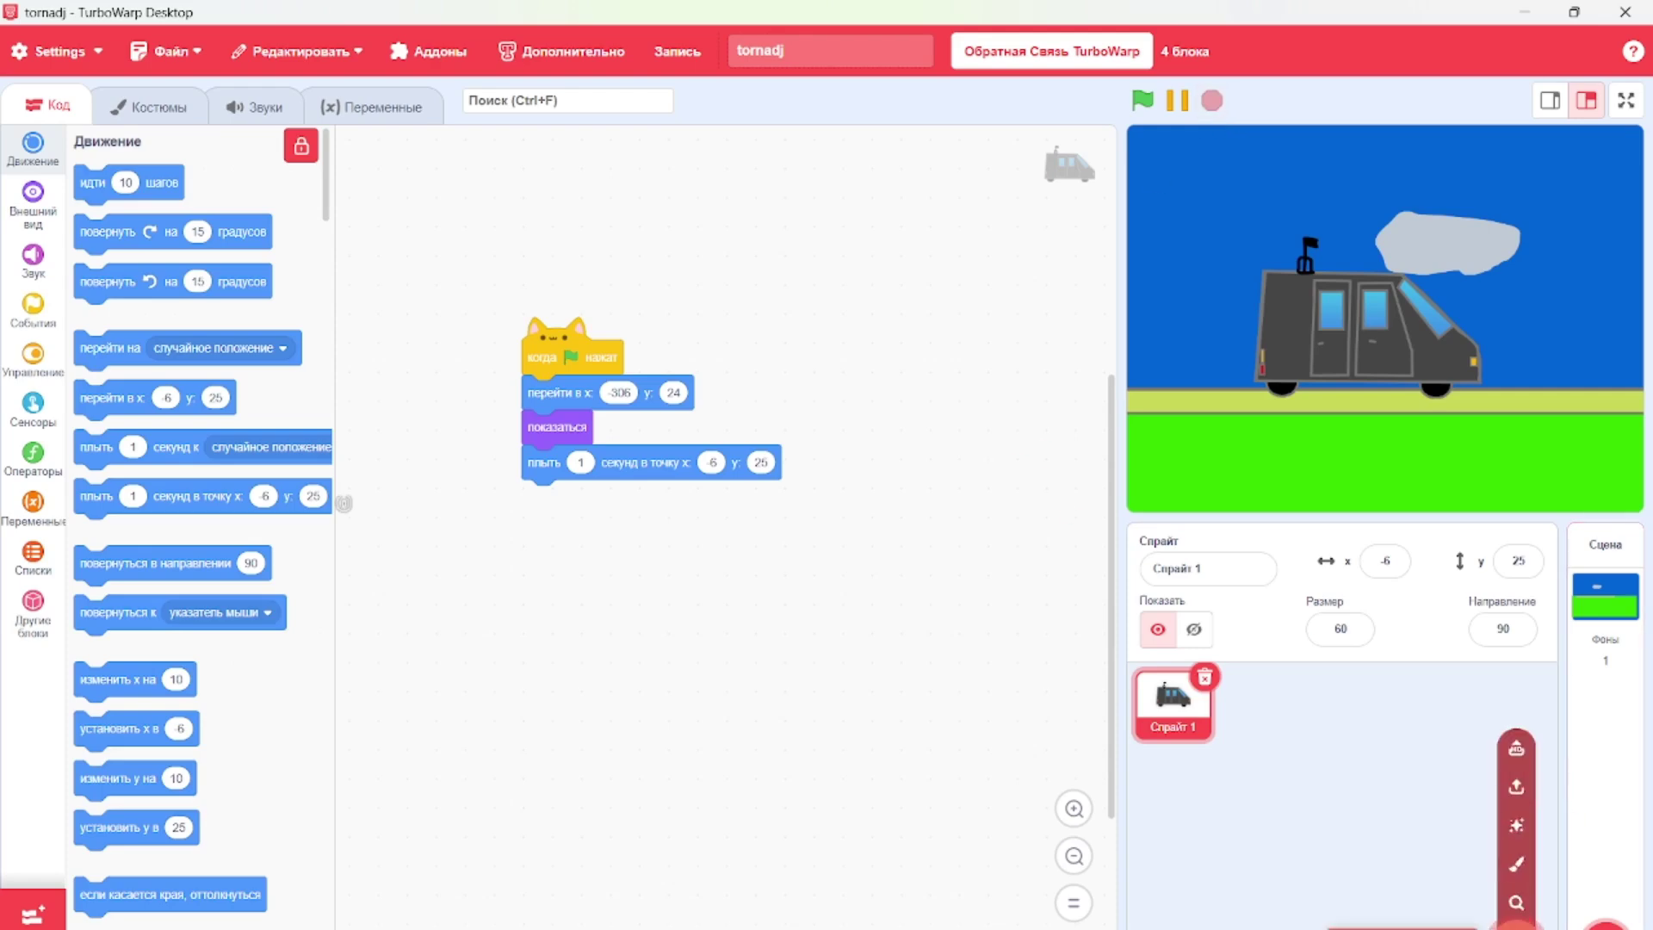
click(1517, 866)
click(272, 222)
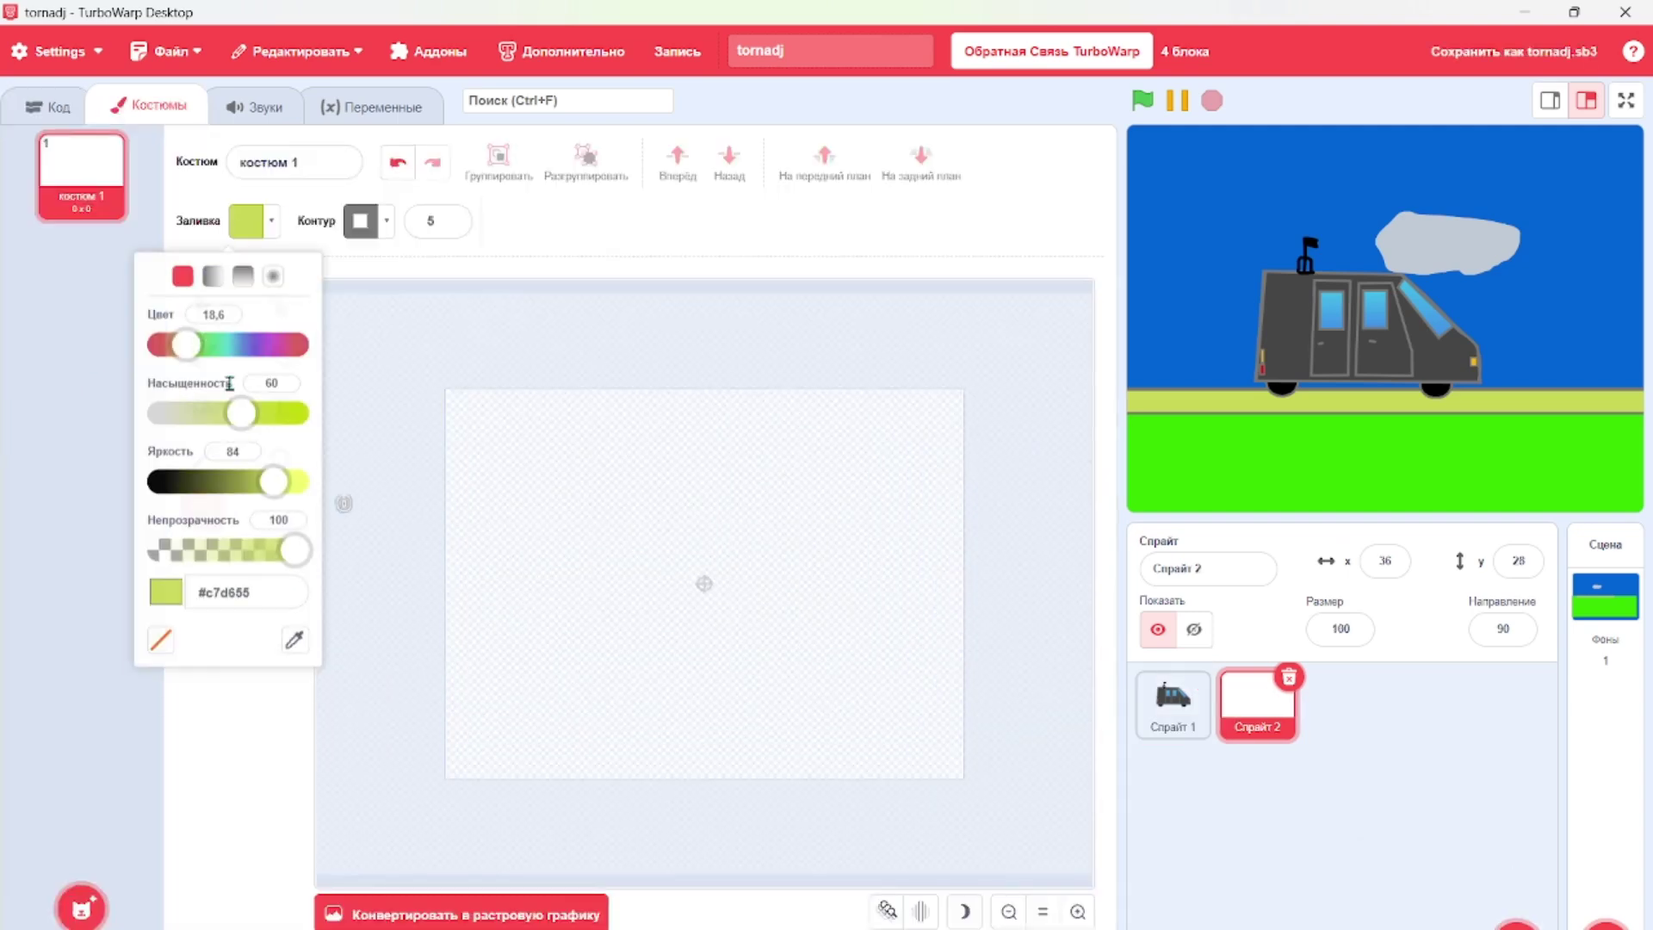
drag(240, 410, 177, 410)
drag(280, 478, 241, 482)
click(215, 731)
drag(374, 359, 1076, 882)
key(ctrl+s)
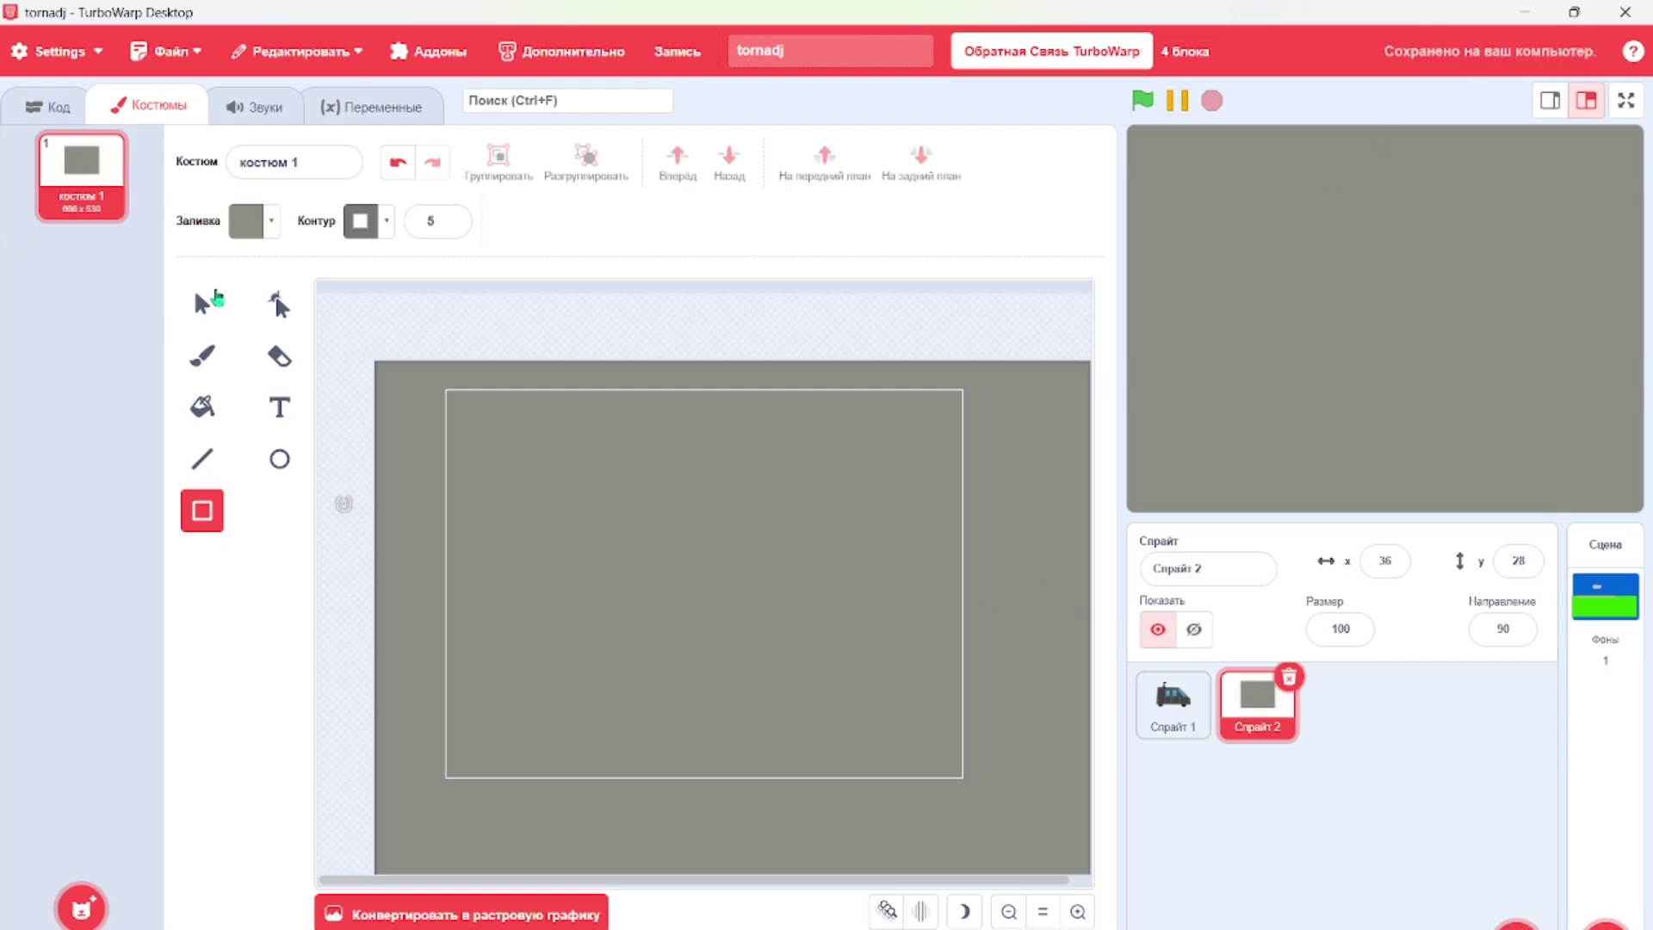
click(209, 299)
drag(428, 485, 639, 558)
key(Delete)
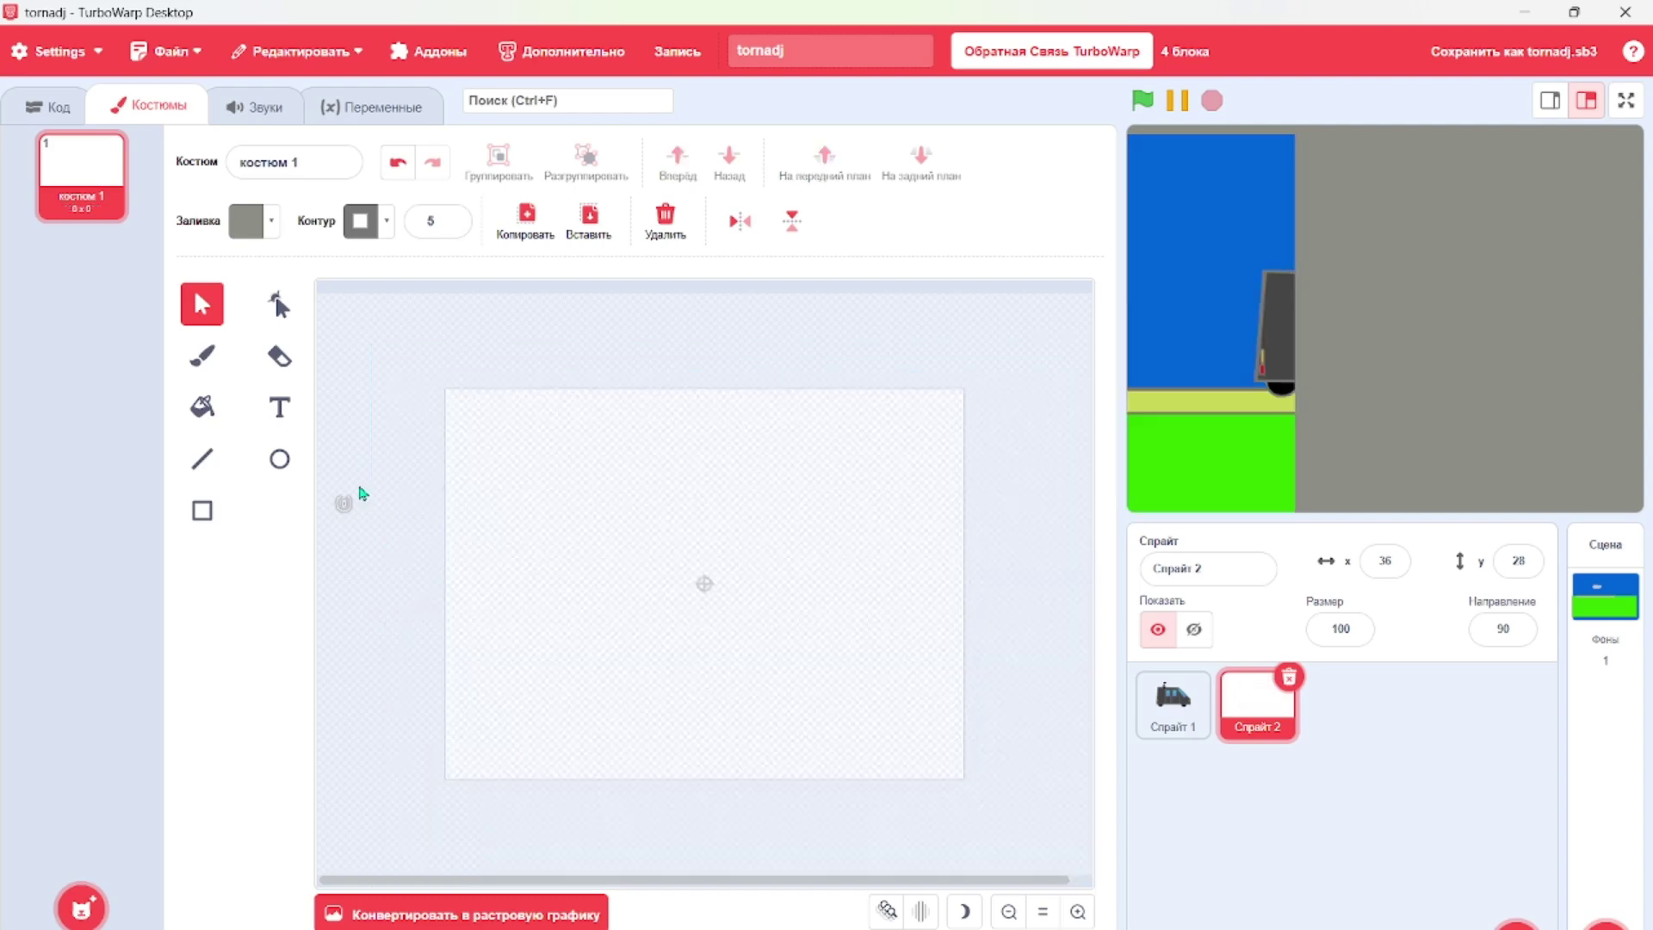
- Brush six short horizontal grey streaks scattered over the new sprite's costume with brush size 10 and save the project
key(b)
click(482, 396)
drag(521, 425, 569, 429)
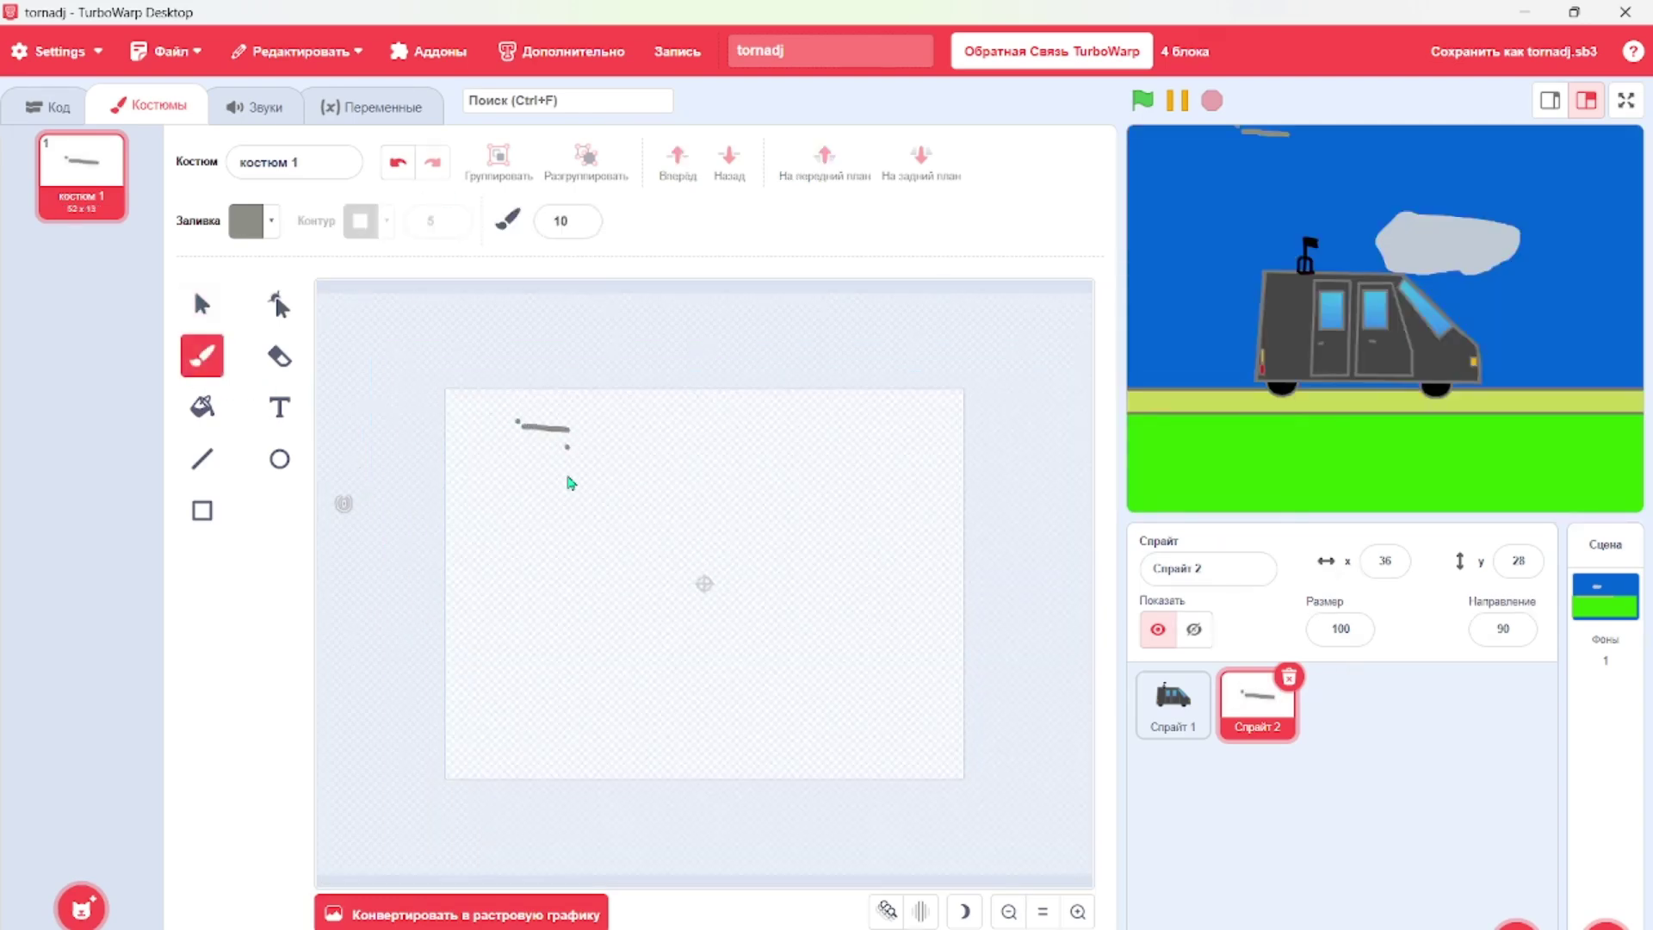
drag(583, 594, 601, 595)
drag(713, 546, 760, 546)
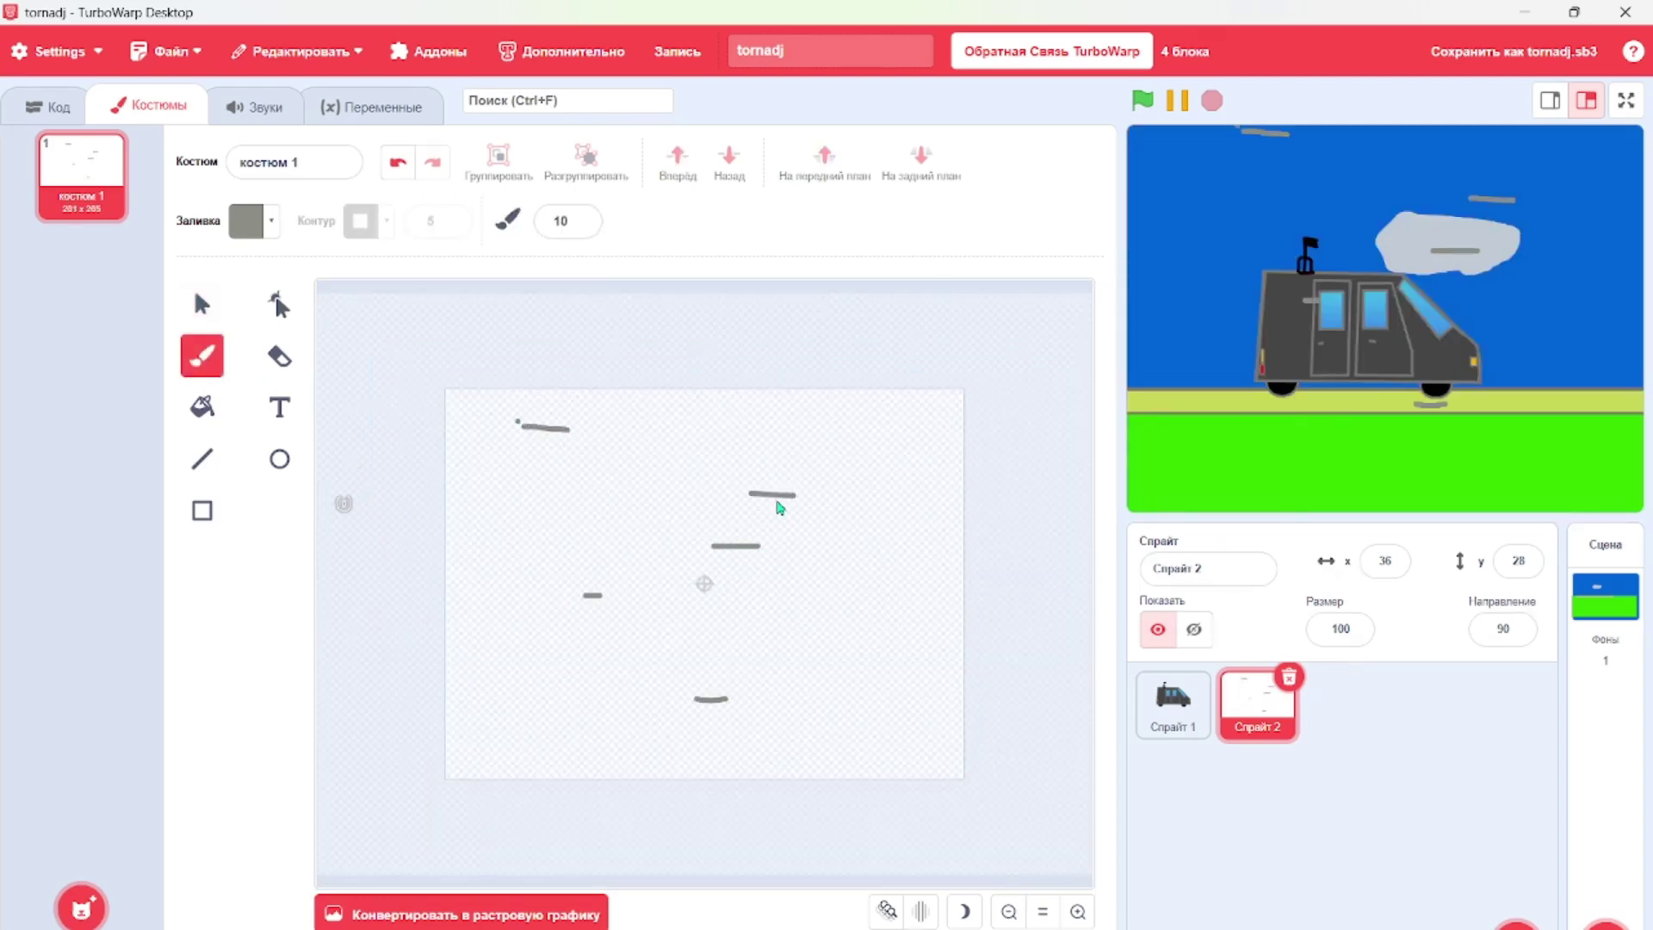
key(ctrl+s)
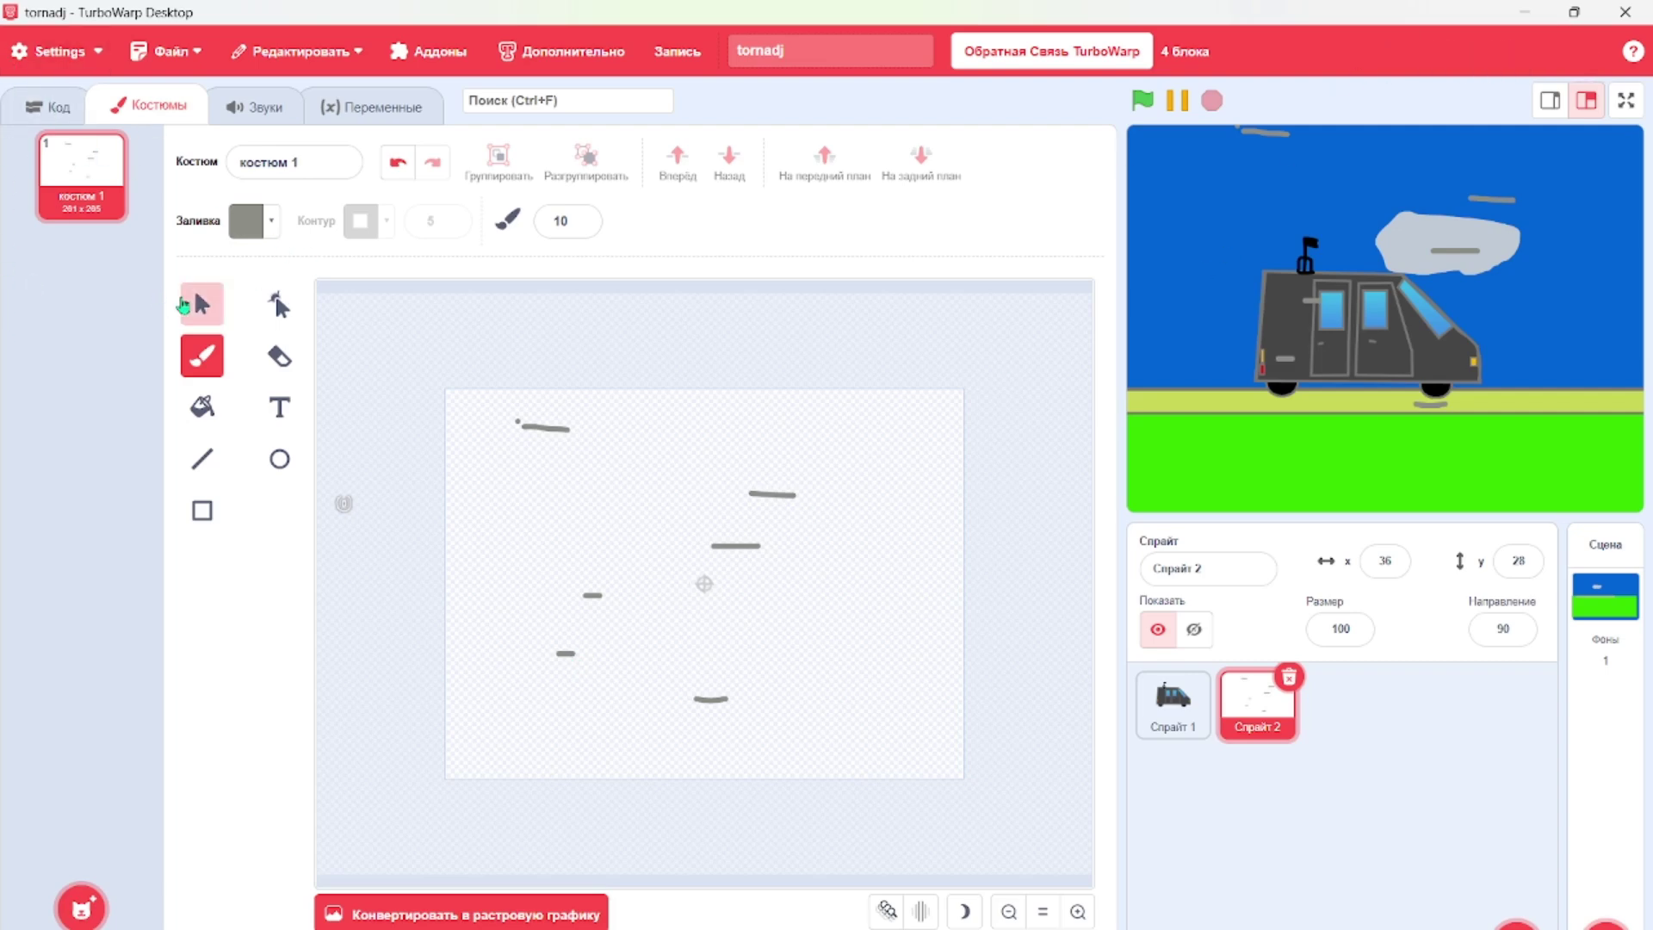
- Shift the uppermost streak slightly left so that it touches the small dot beside it
click(200, 301)
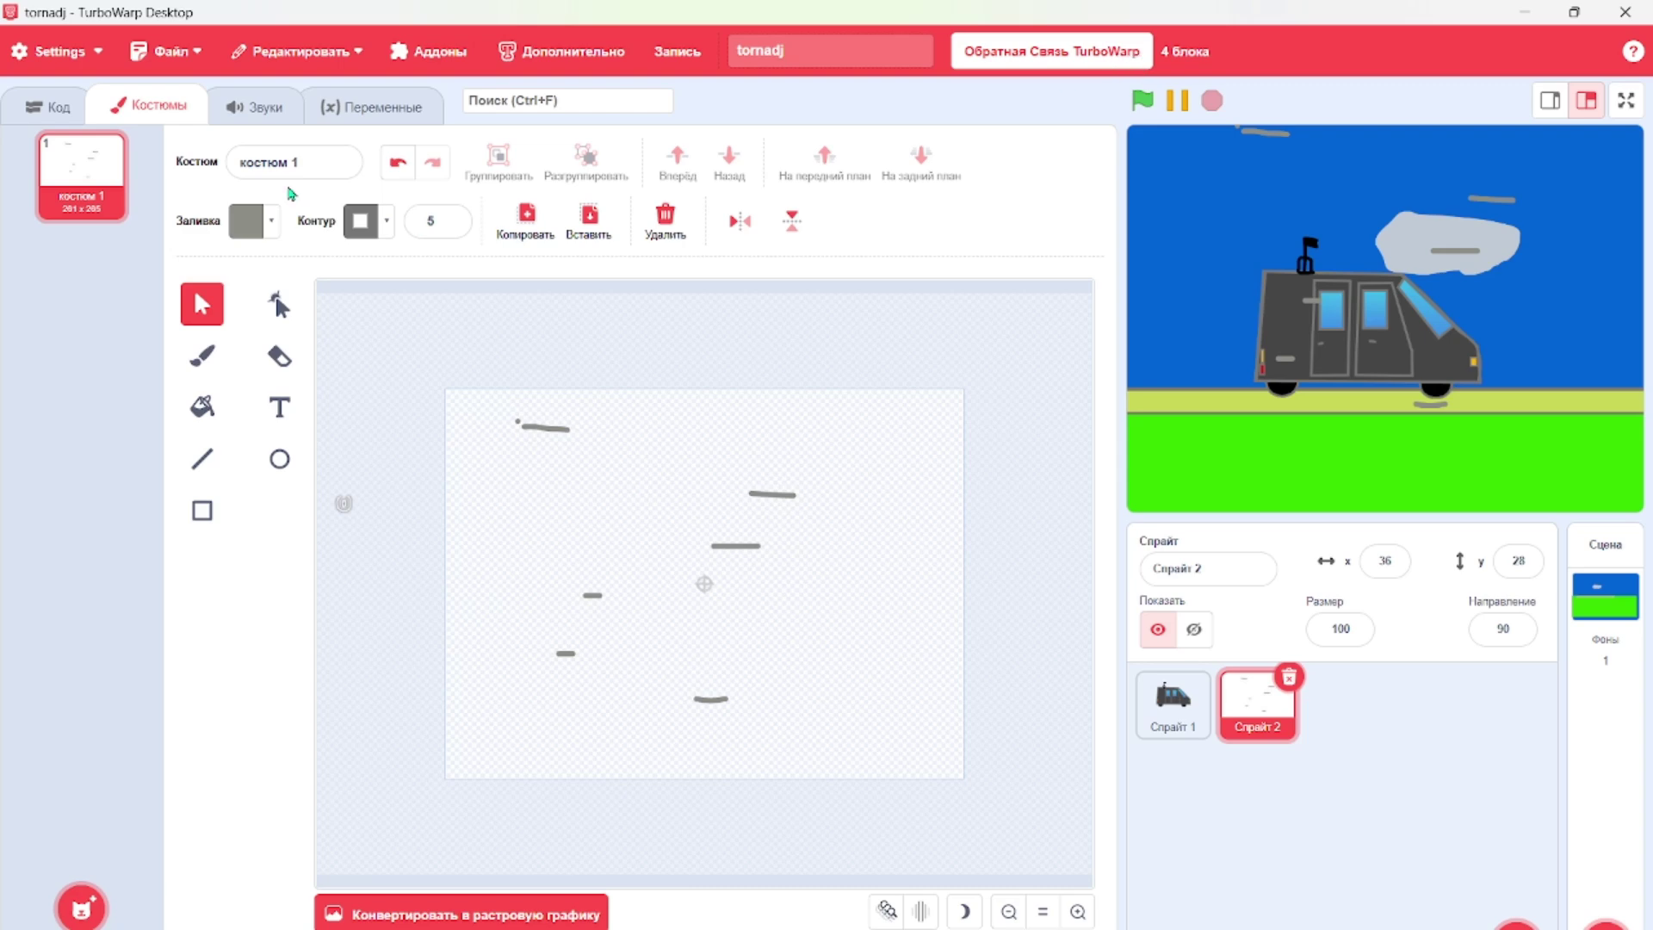
drag(551, 430, 545, 428)
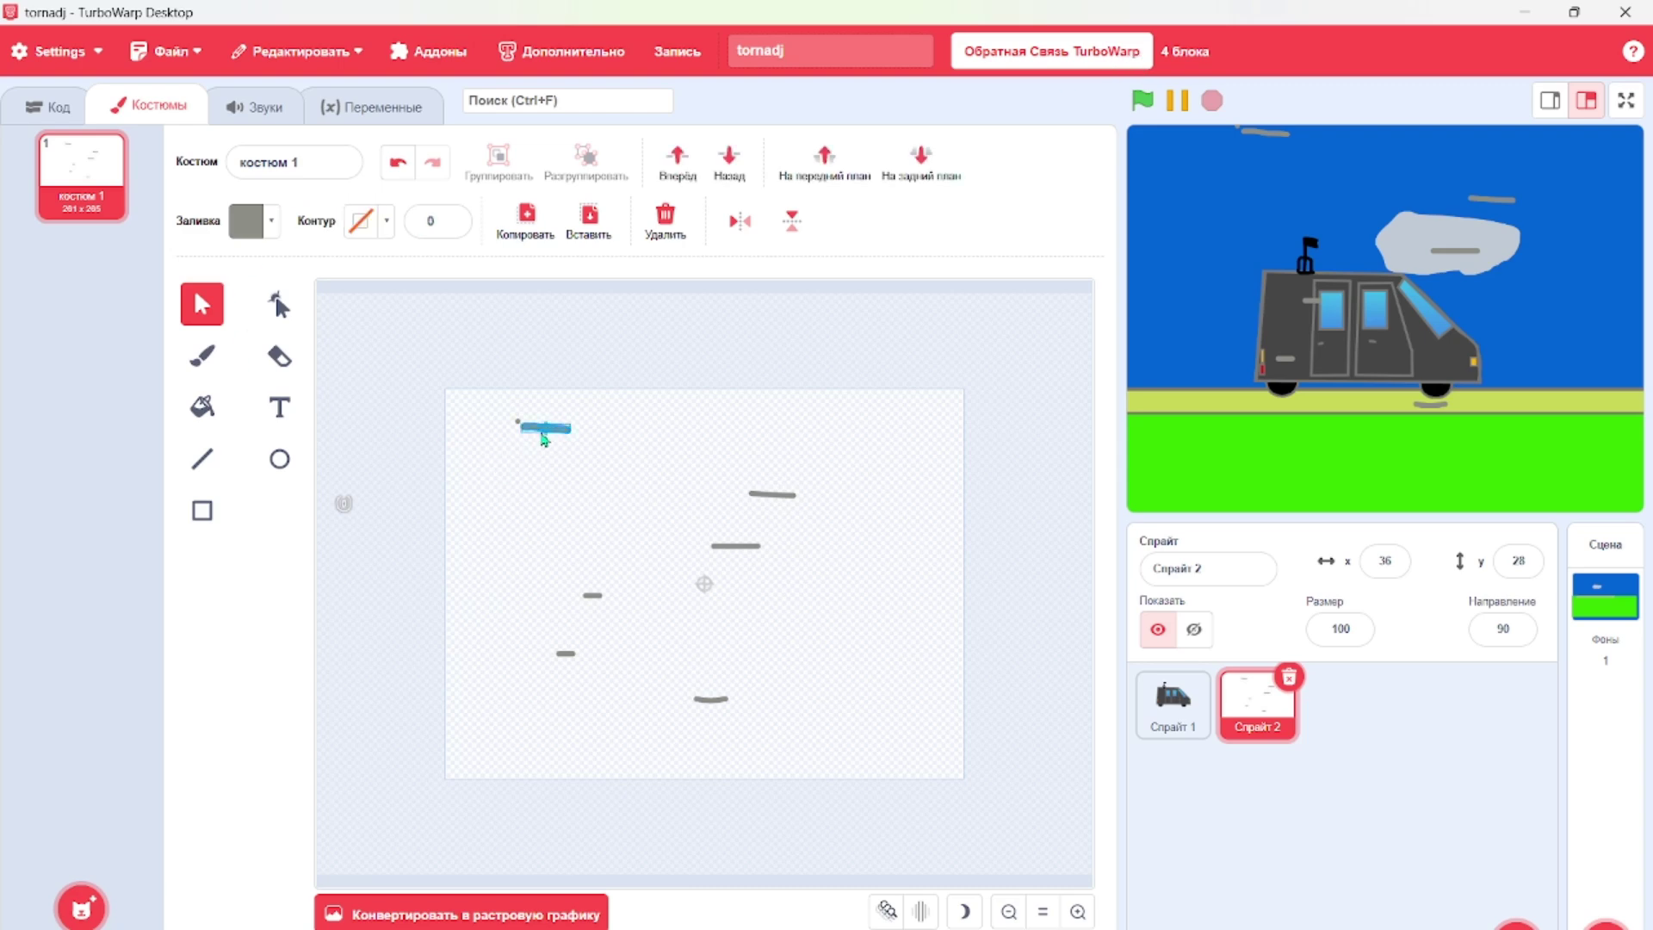
click(546, 379)
click(247, 220)
click(362, 482)
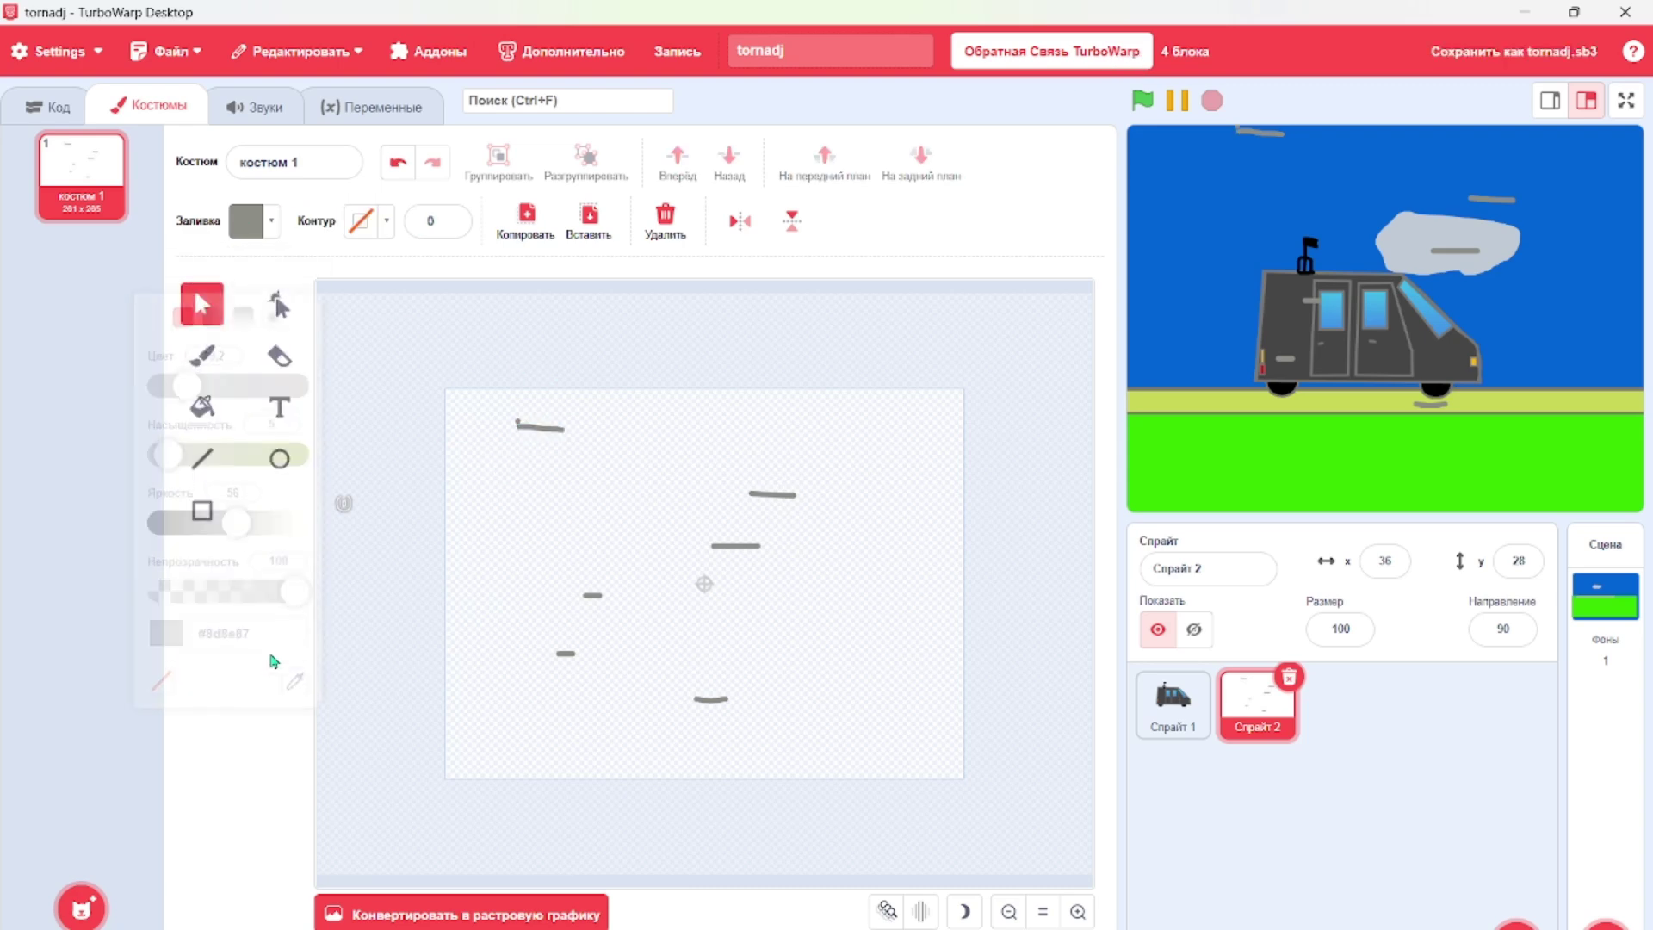
- Copy all the streaks into two new painted costumes, moving the third costume's streaks right and slightly down
key(ctrl+a)
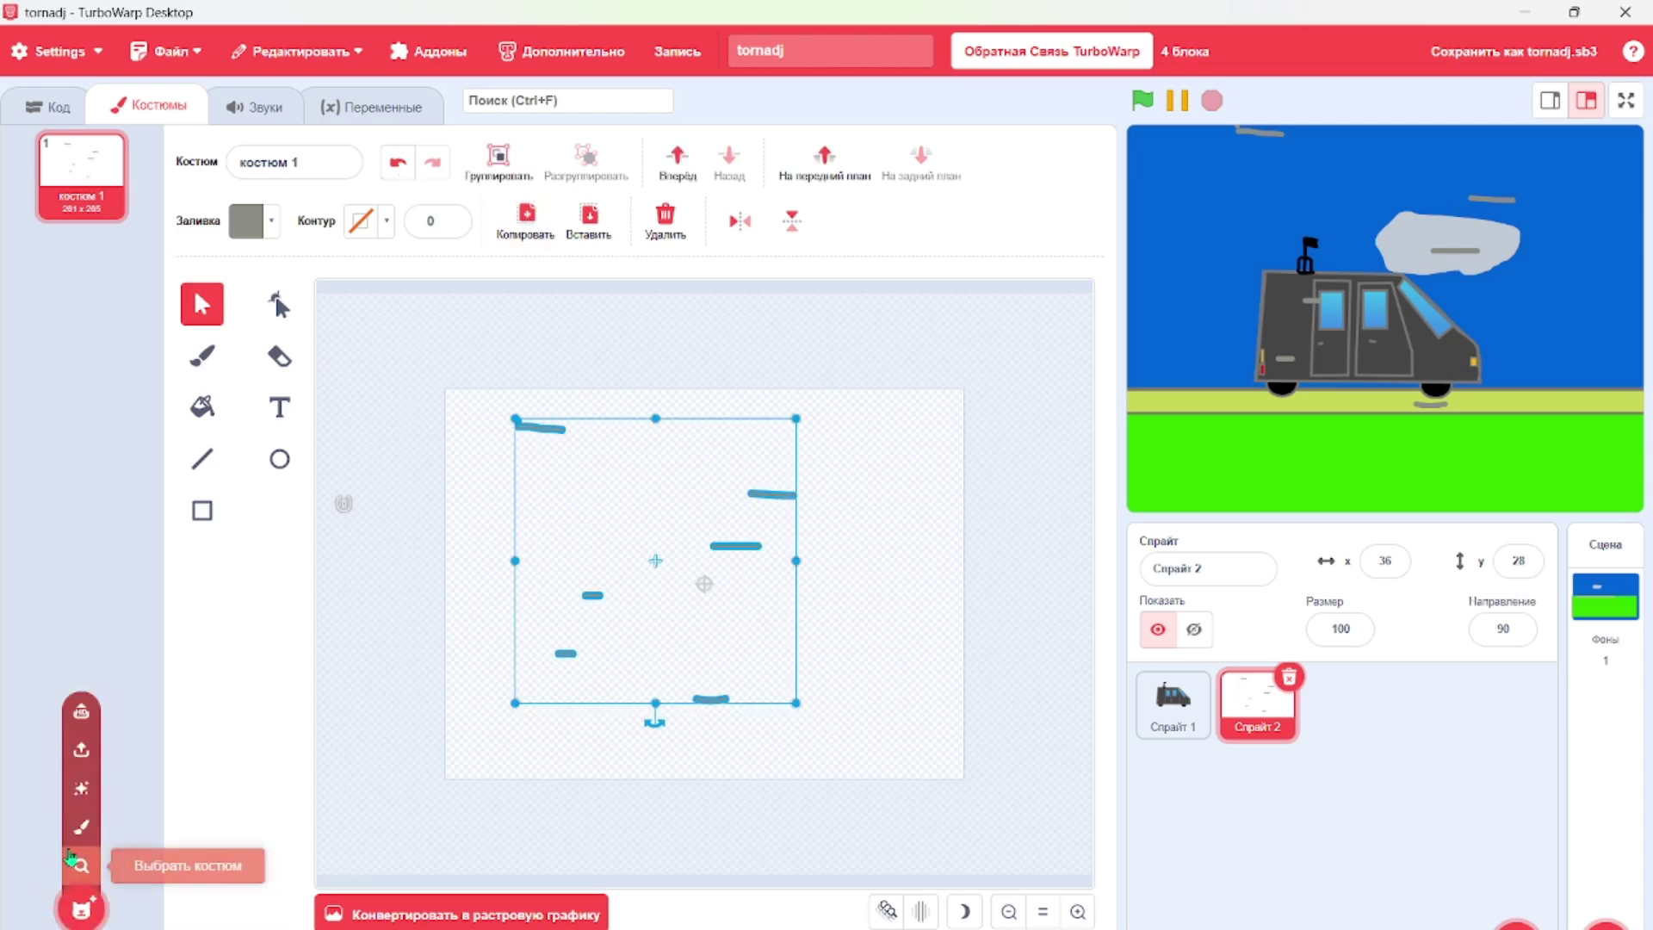
click(75, 822)
click(608, 228)
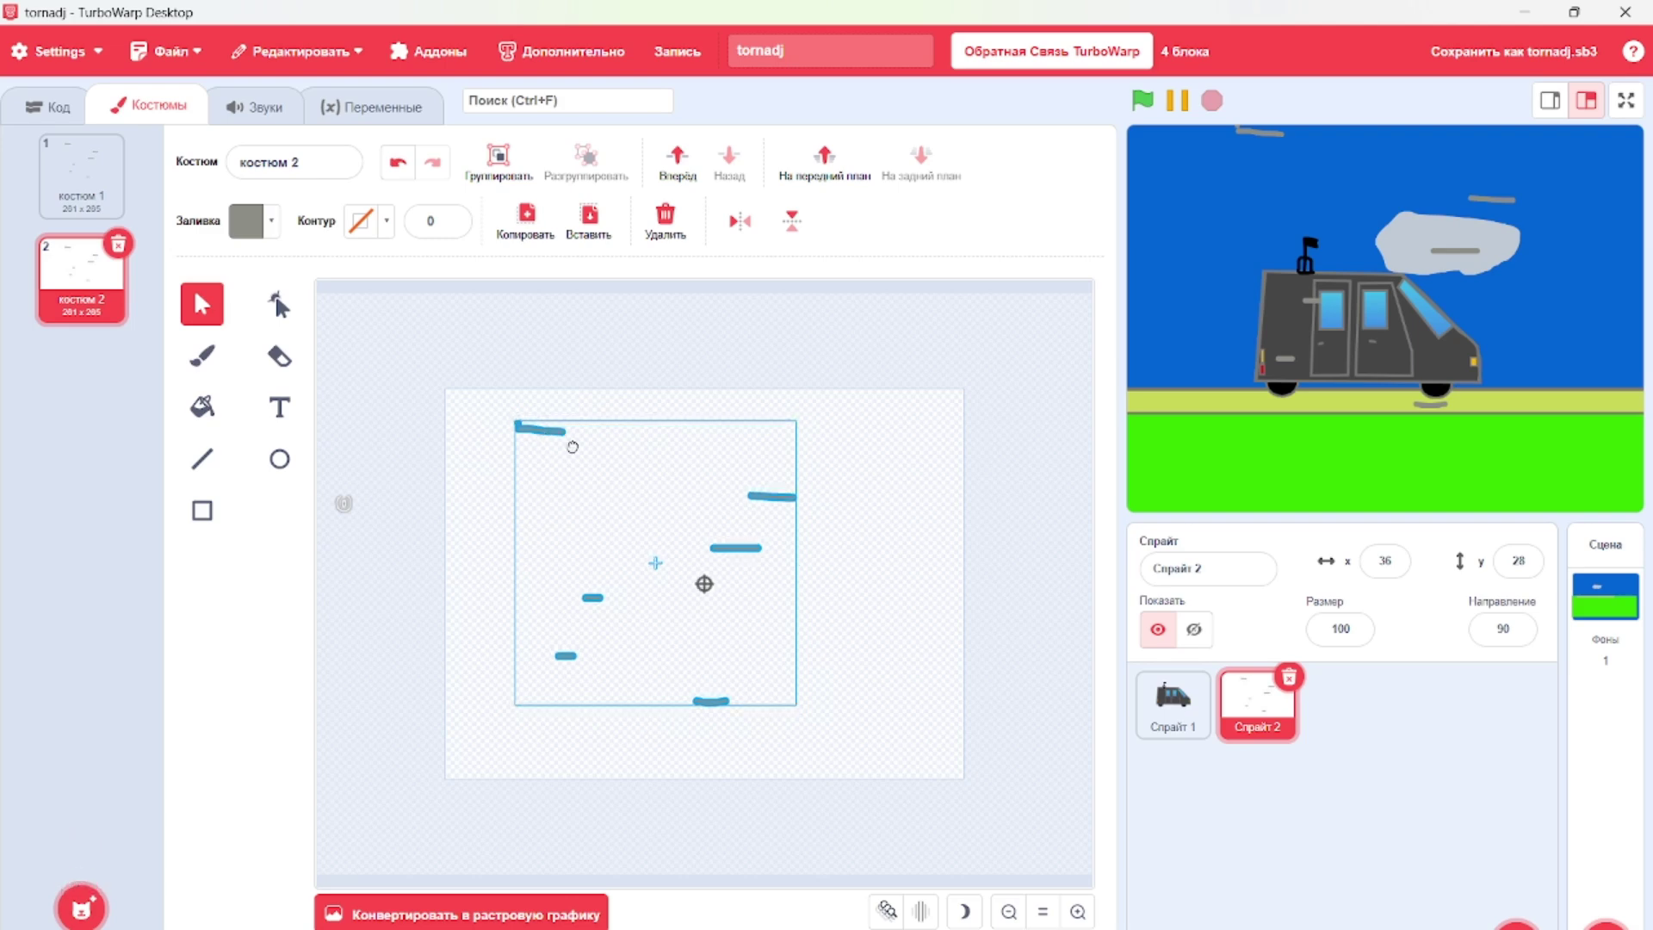
click(339, 726)
click(74, 824)
click(605, 246)
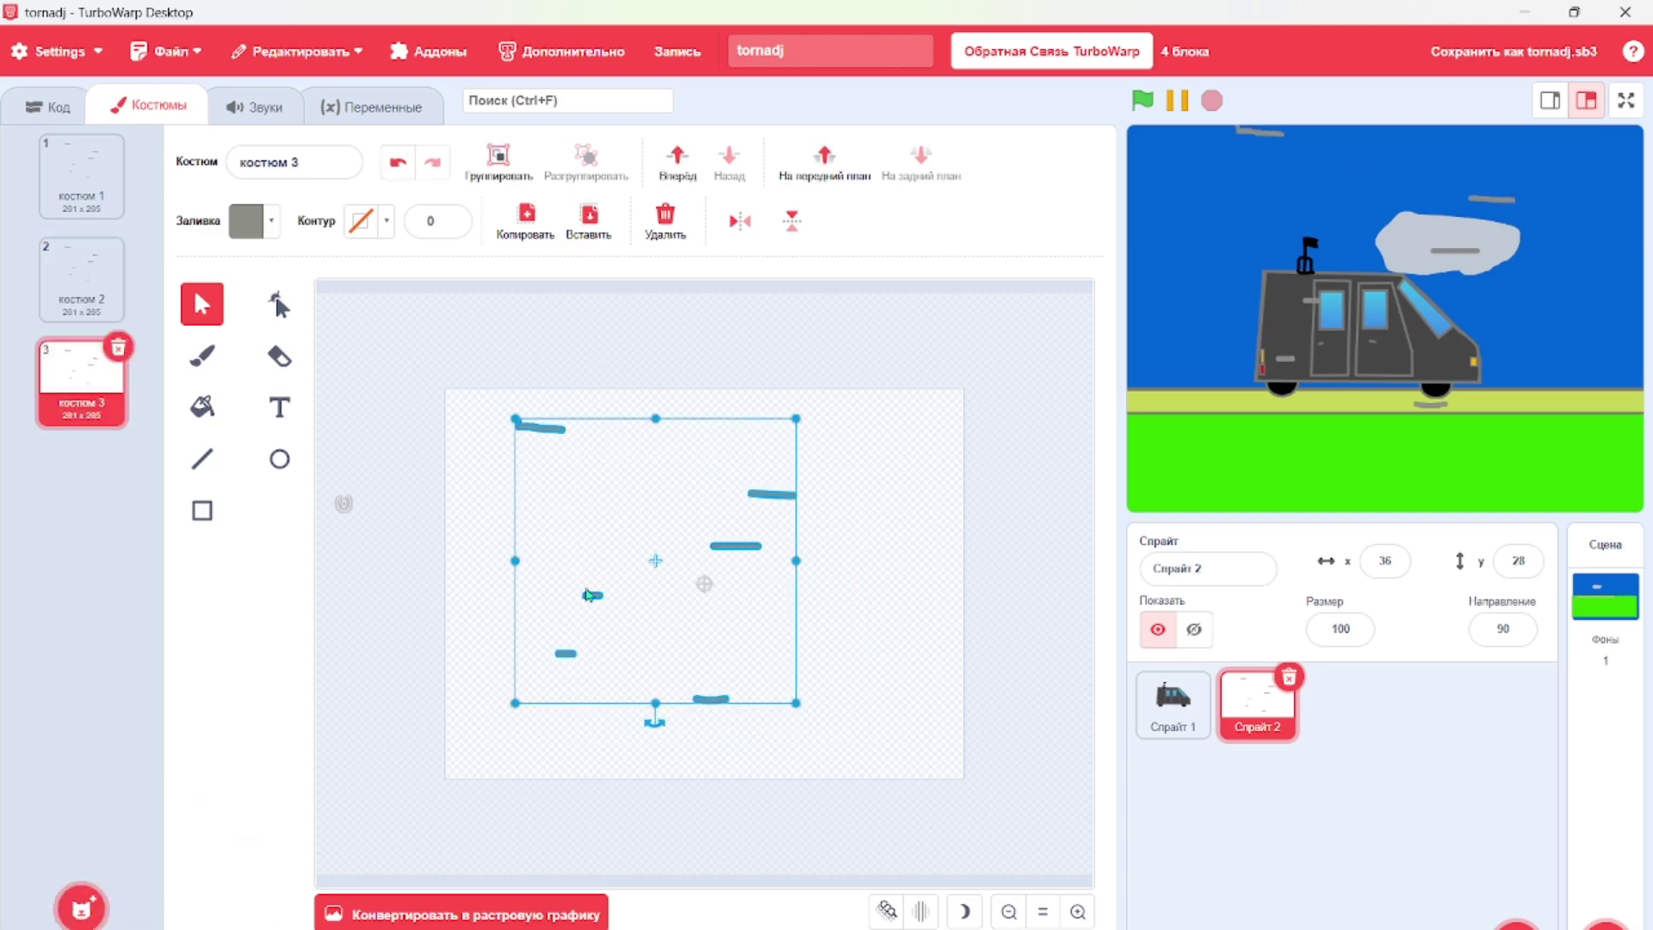
click(327, 430)
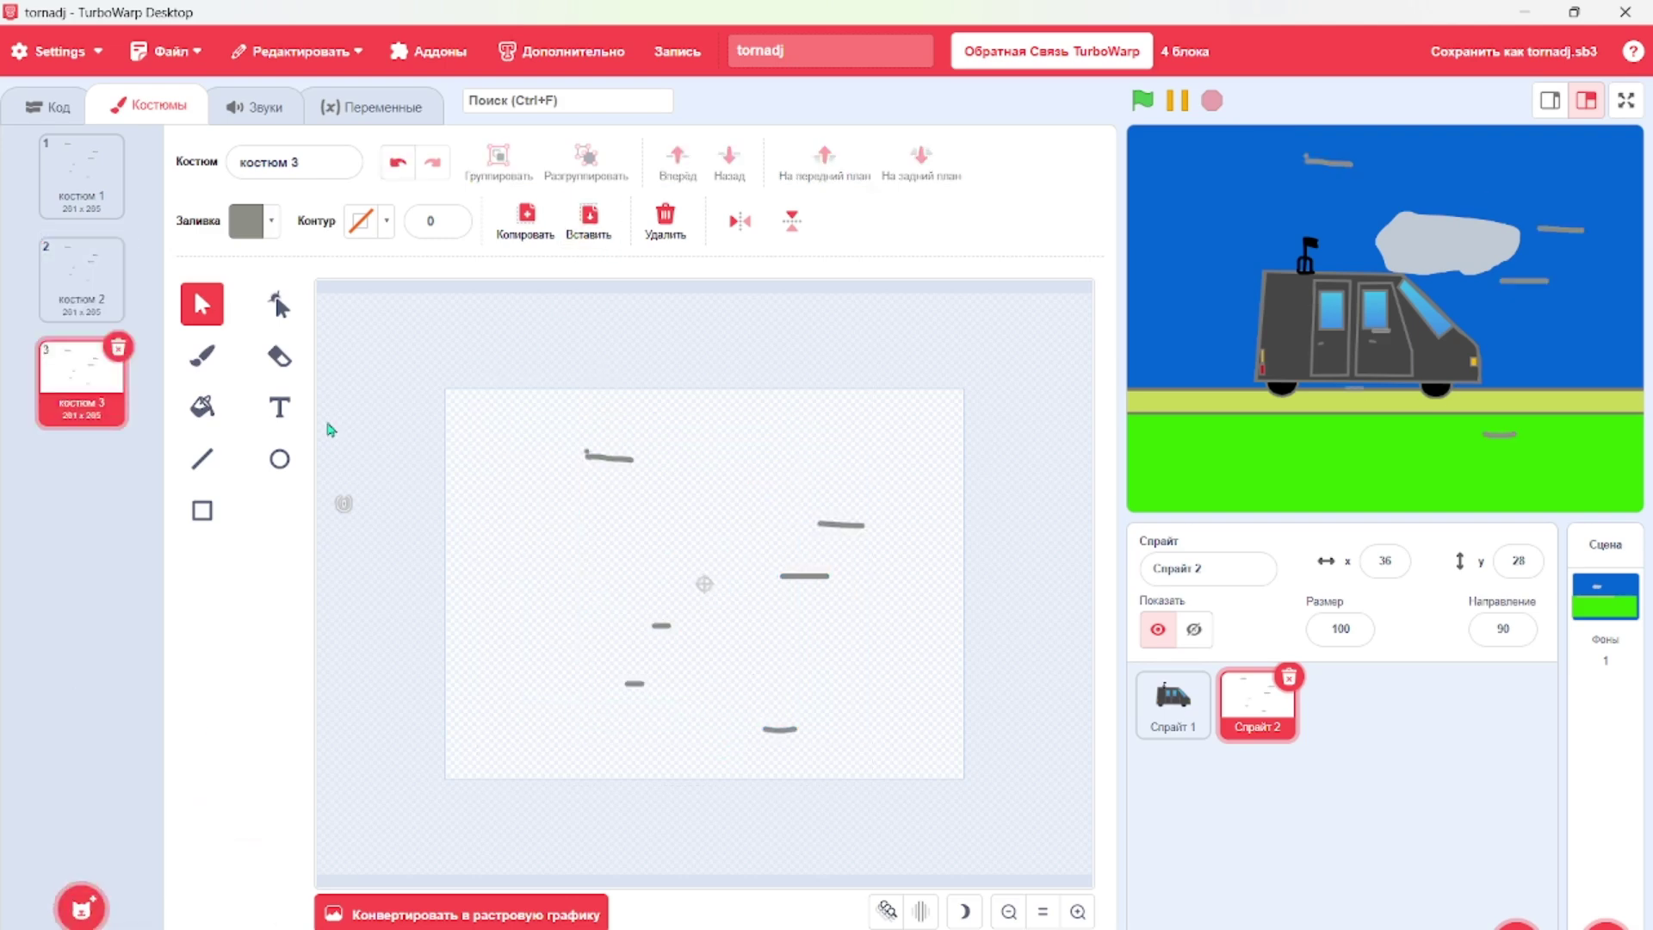
- Start the streak sprite's script with a green-flag event, a show block and a go to x 36, y 28 block
click(47, 105)
drag(121, 203, 634, 289)
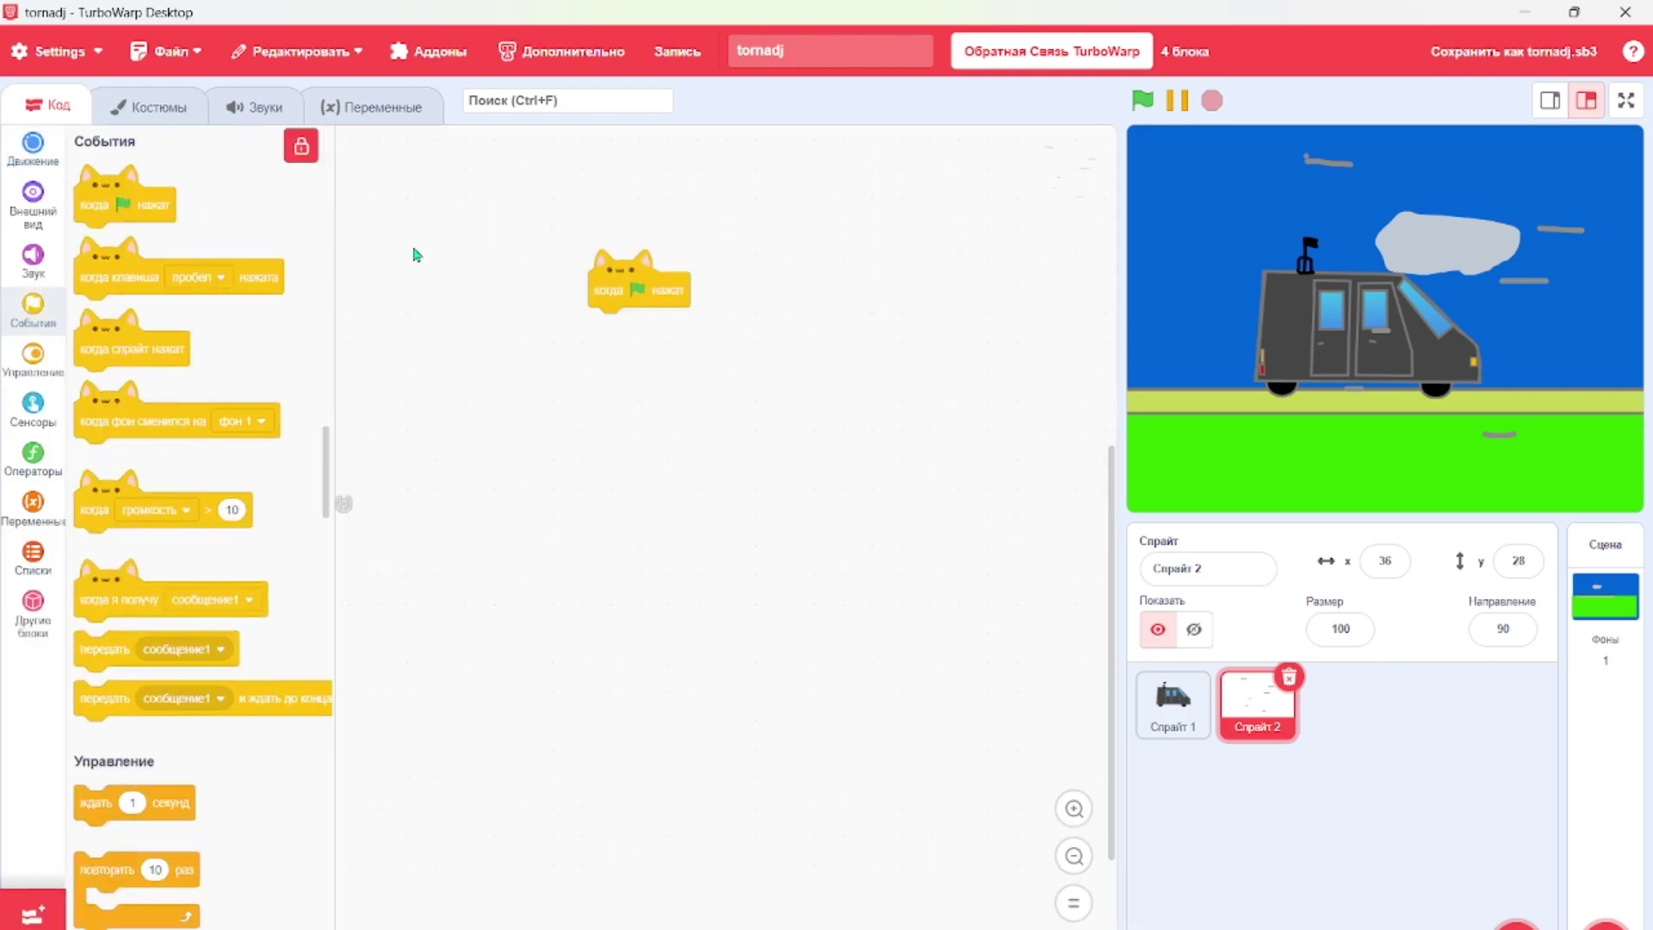
click(62, 217)
drag(108, 897, 621, 325)
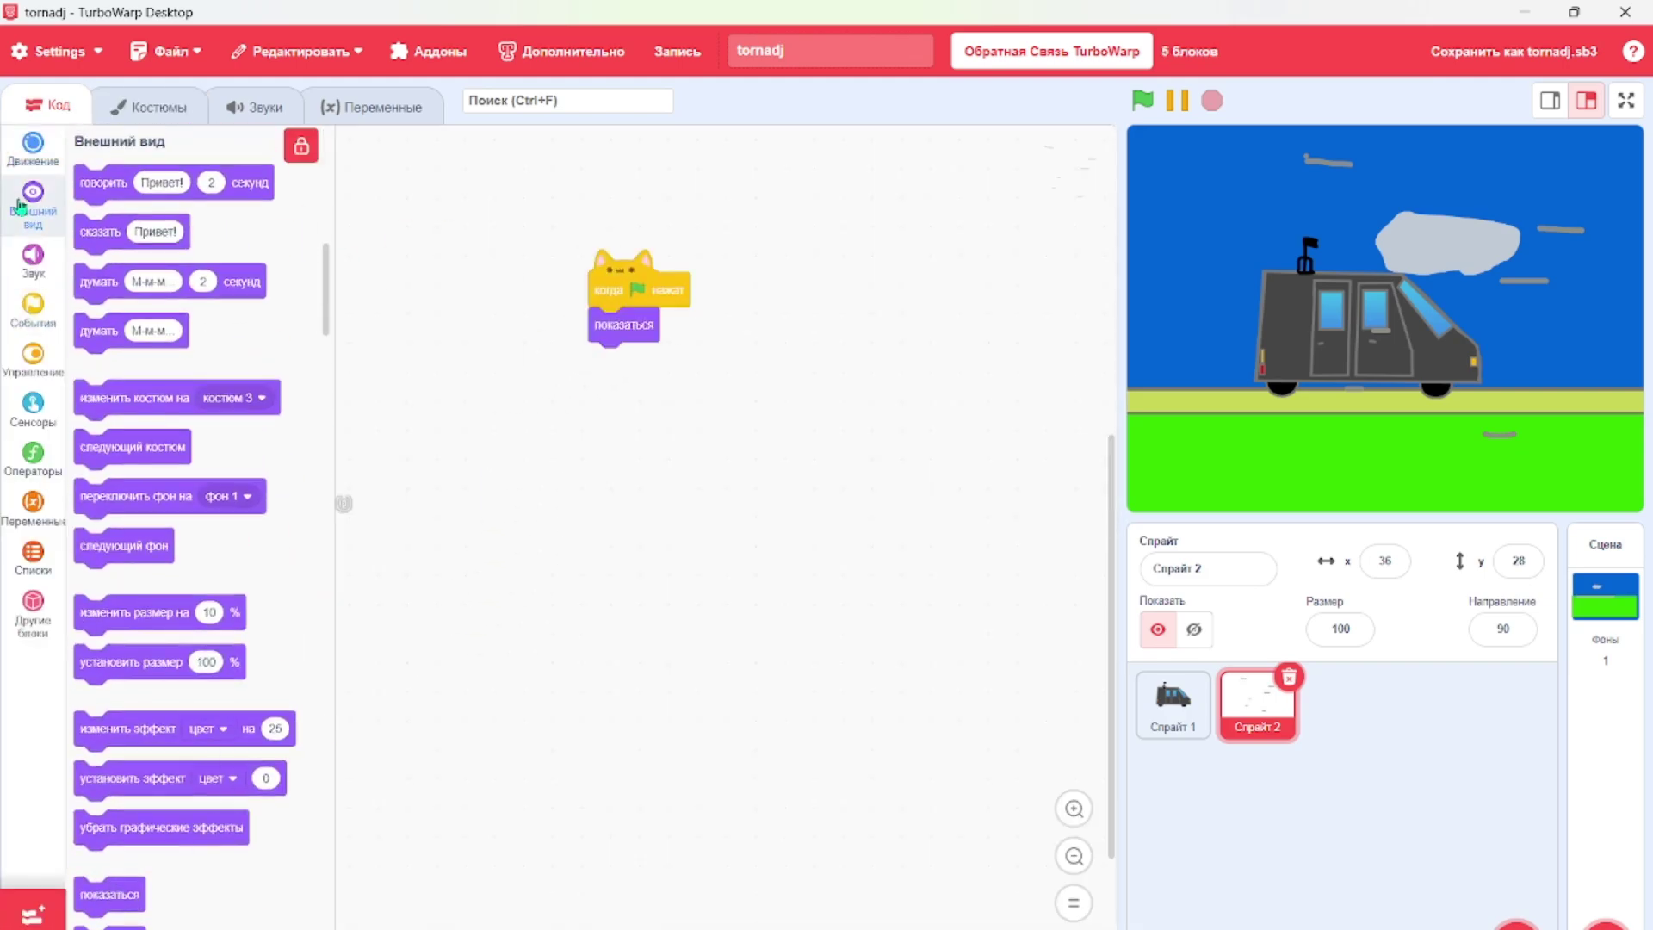
click(33, 146)
drag(165, 406, 655, 383)
- Append a wait block set to 3 seconds to the end of the streak sprite's script
click(33, 203)
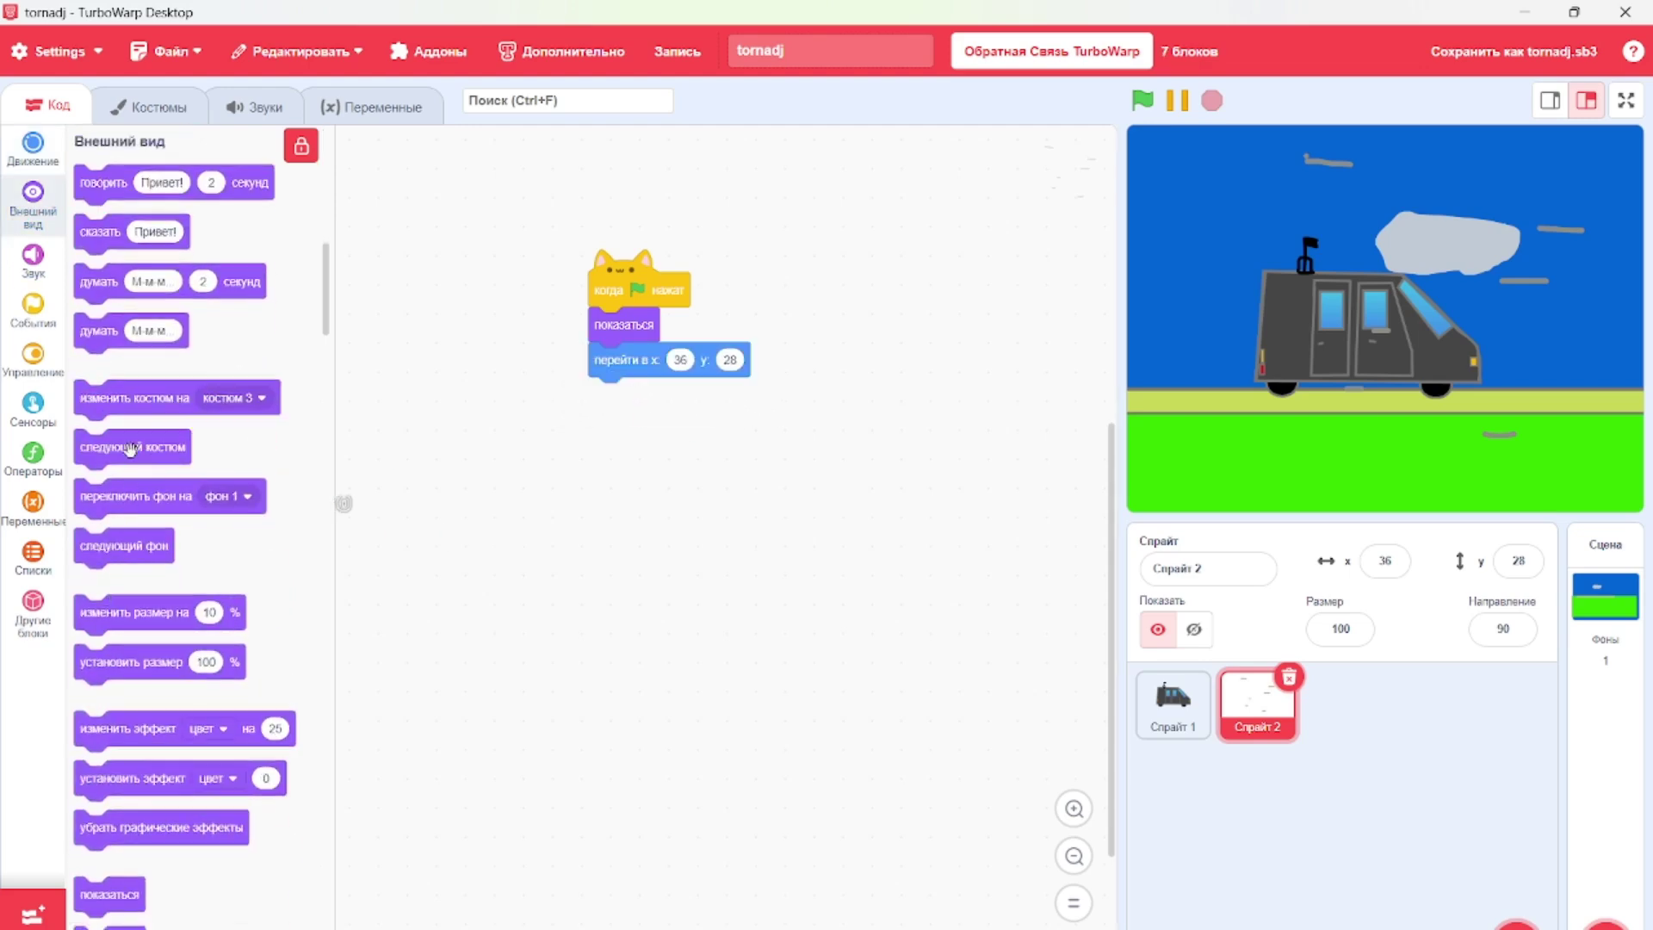
click(32, 309)
drag(95, 802, 608, 394)
click(647, 394)
text(3)
- Move the show block below the wait block and insert a hide block directly under the green-flag event
click(33, 202)
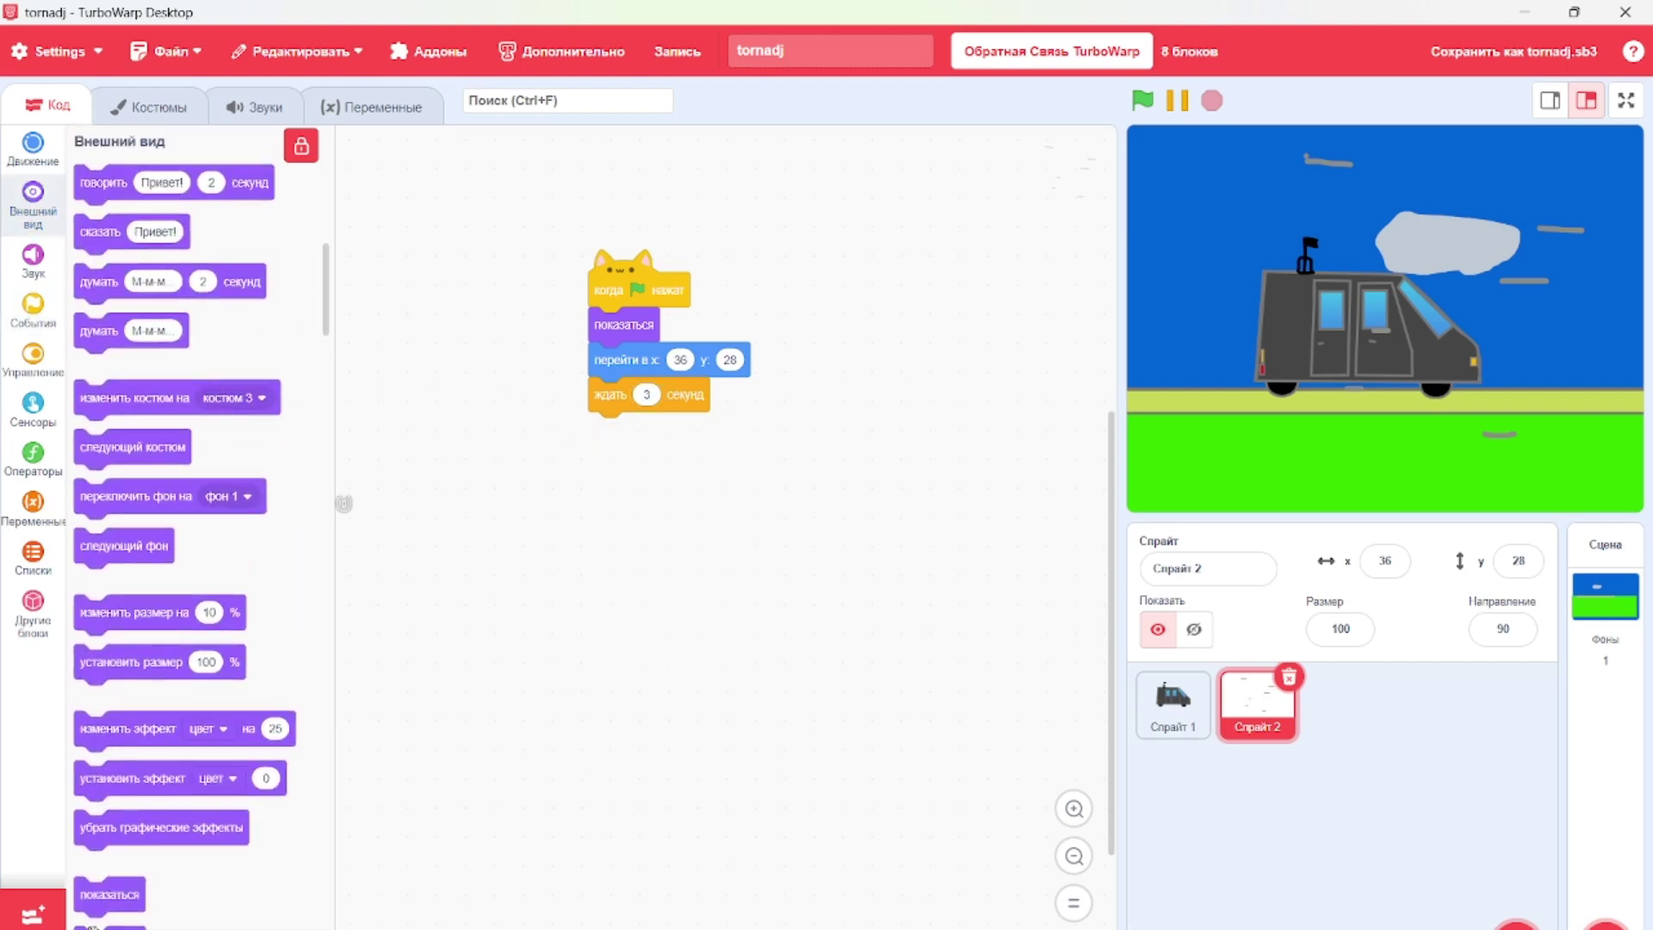
drag(619, 355, 597, 443)
drag(618, 323, 603, 529)
drag(97, 922, 614, 319)
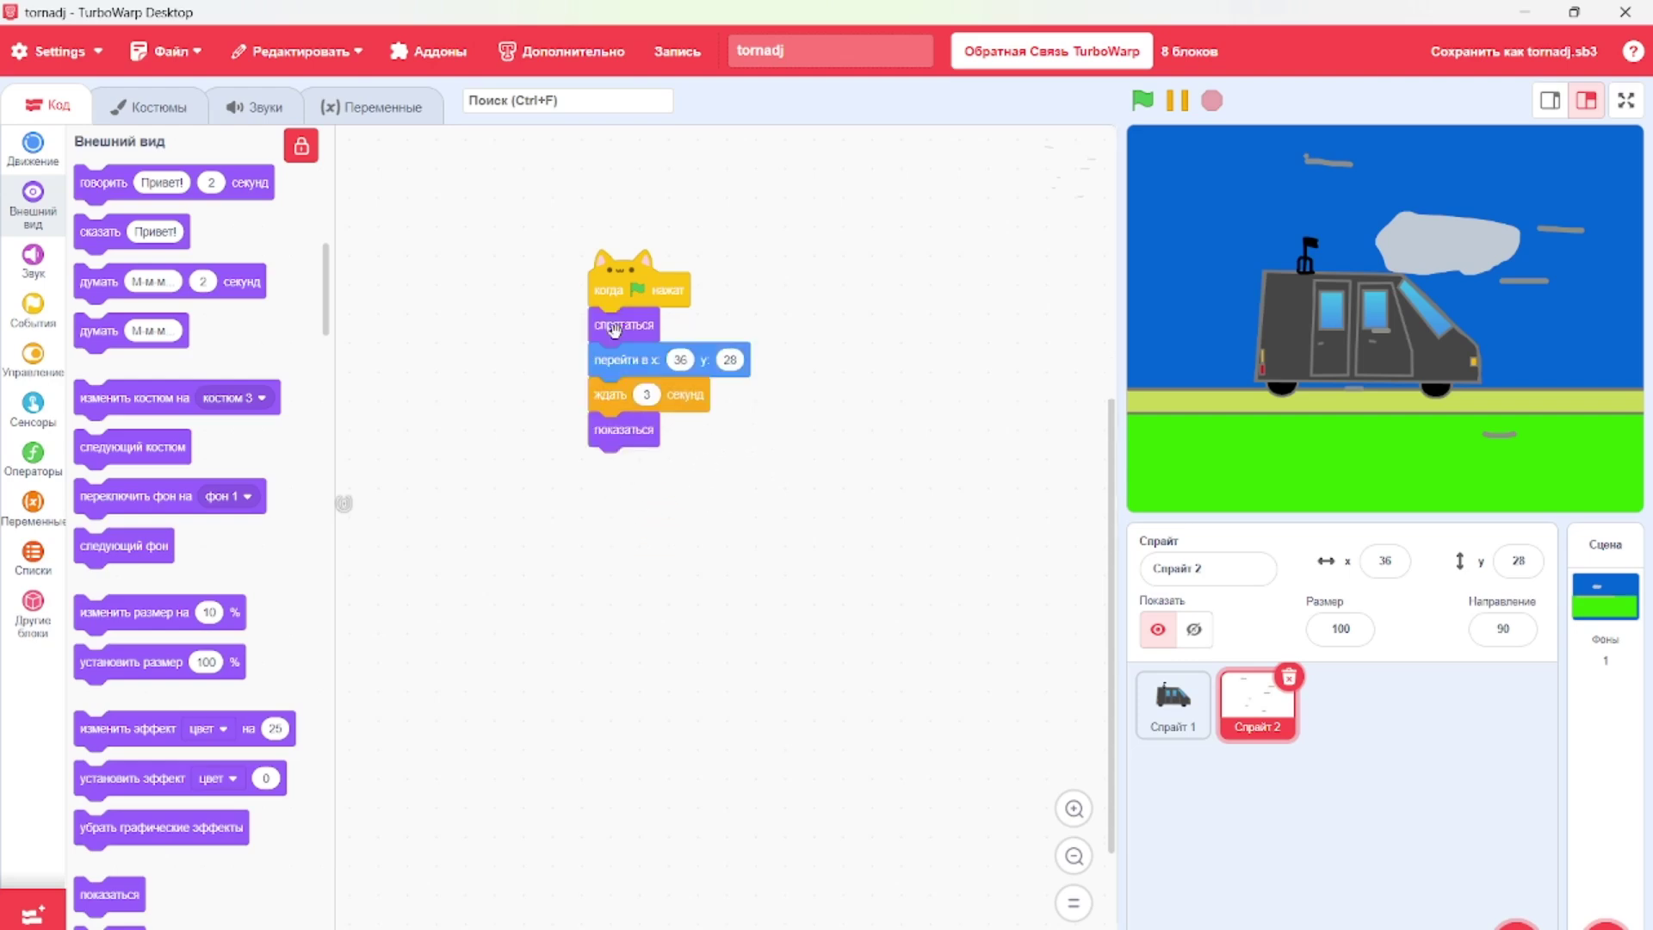
- Place a repeat block set to 100 times in the workspace below the streak sprite's script
scroll(644, 568, up, 3)
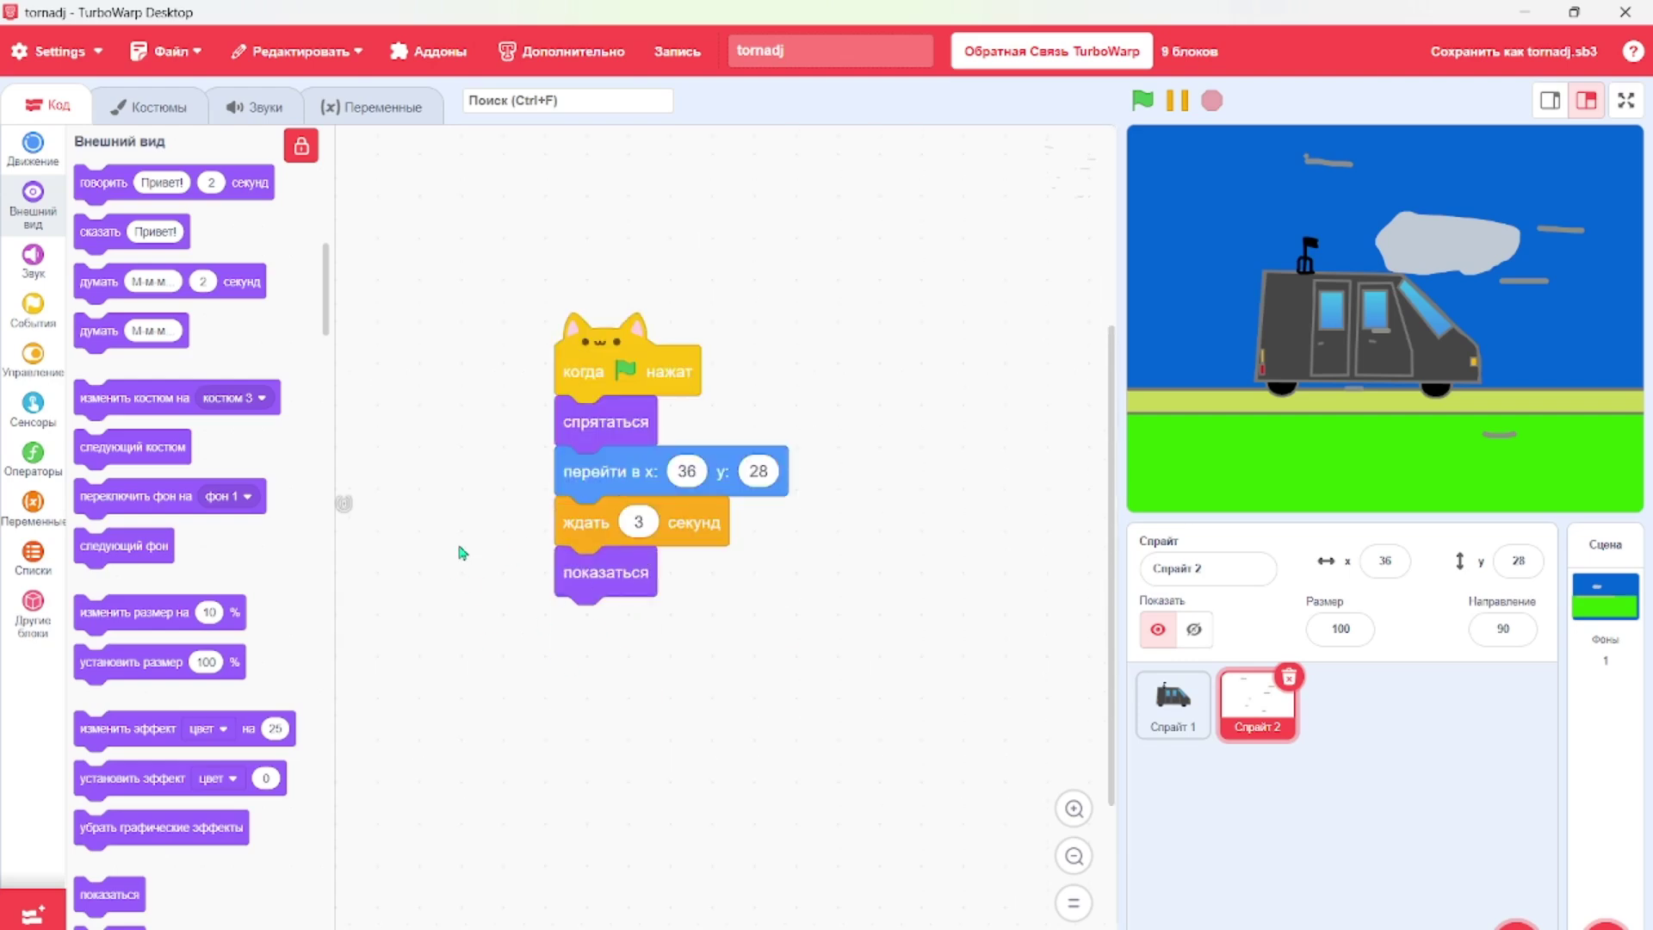
click(17, 312)
scroll(172, 517, down, 5)
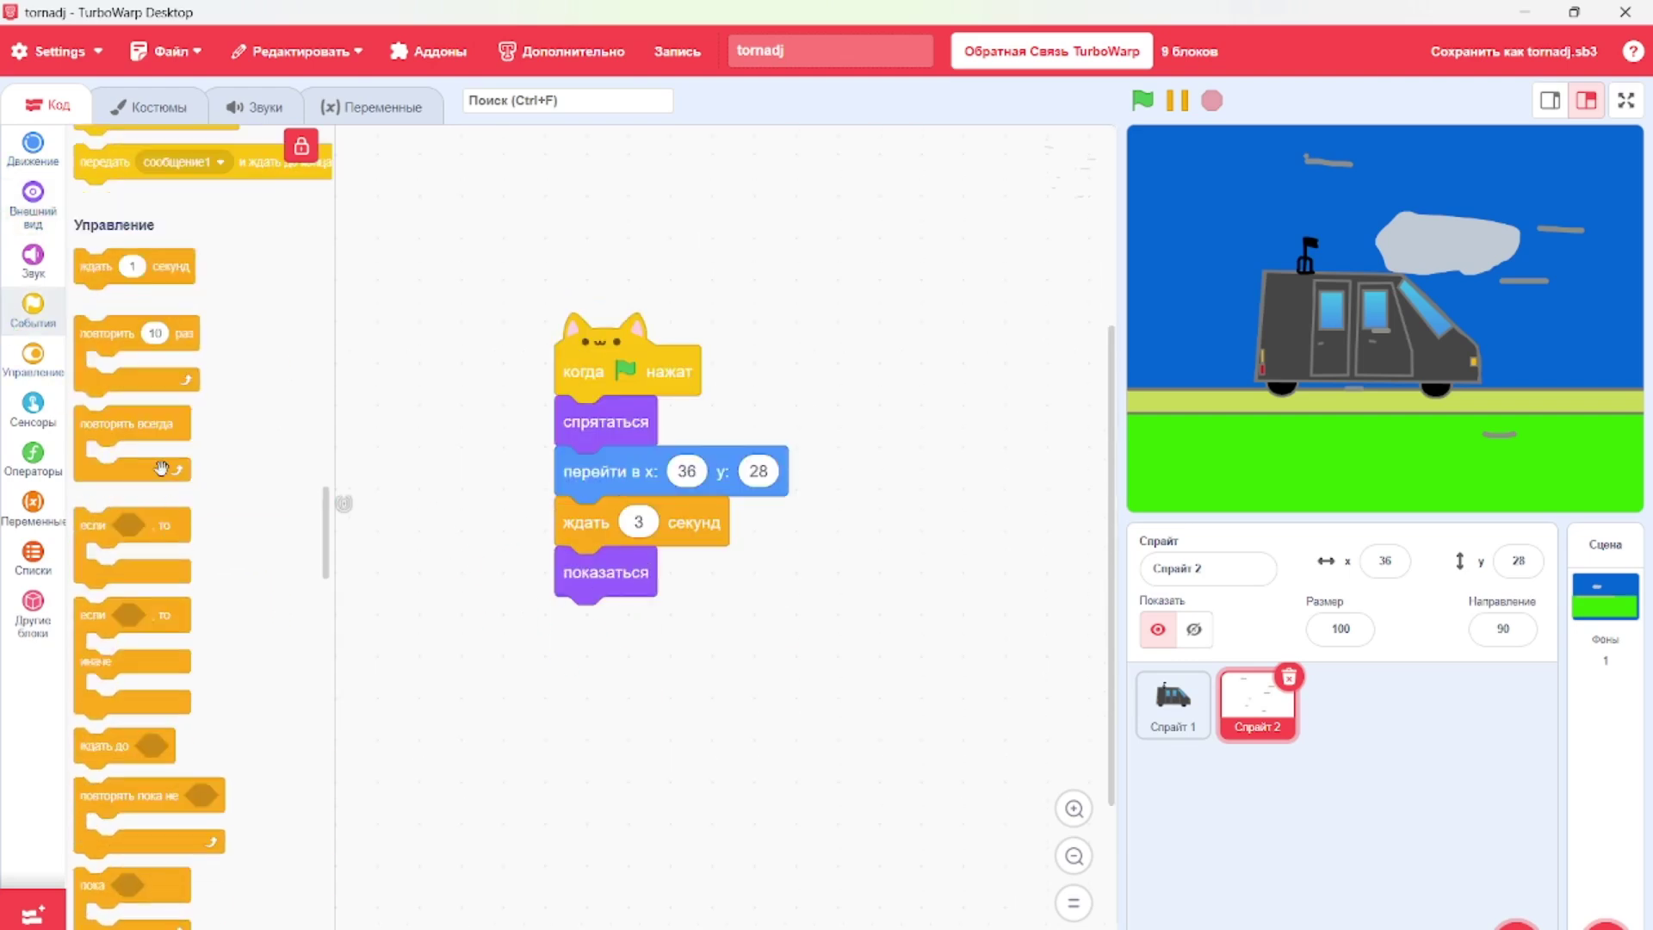
drag(138, 336, 686, 766)
click(723, 772)
text(1)
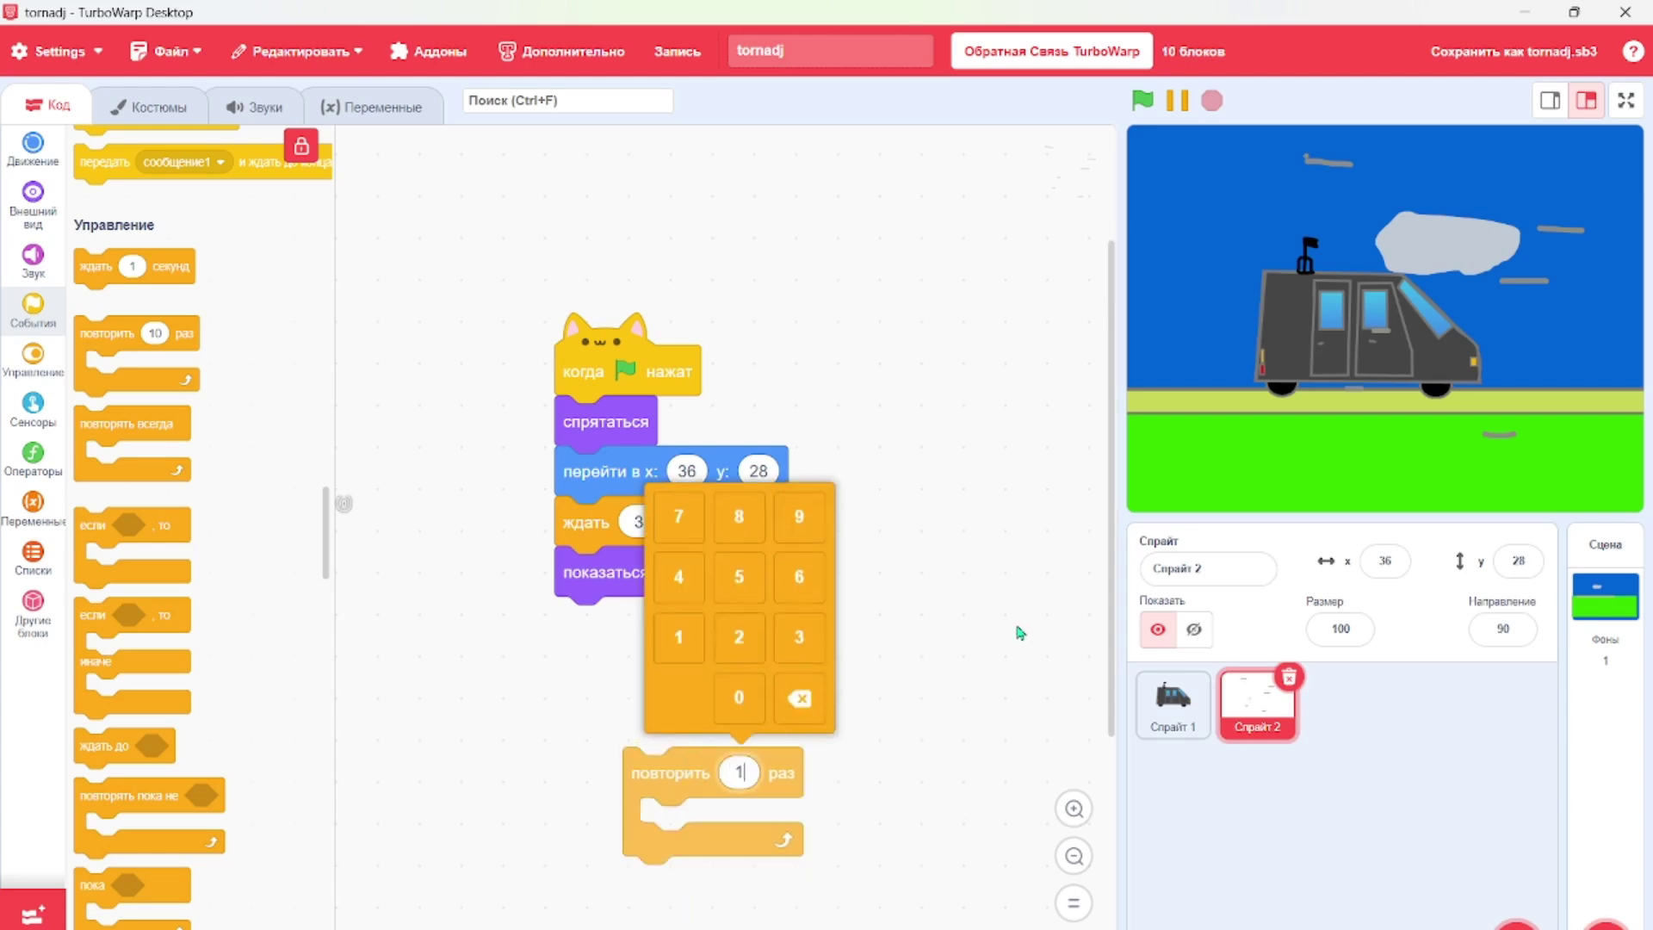
text(00)
key(Return)
click(10, 209)
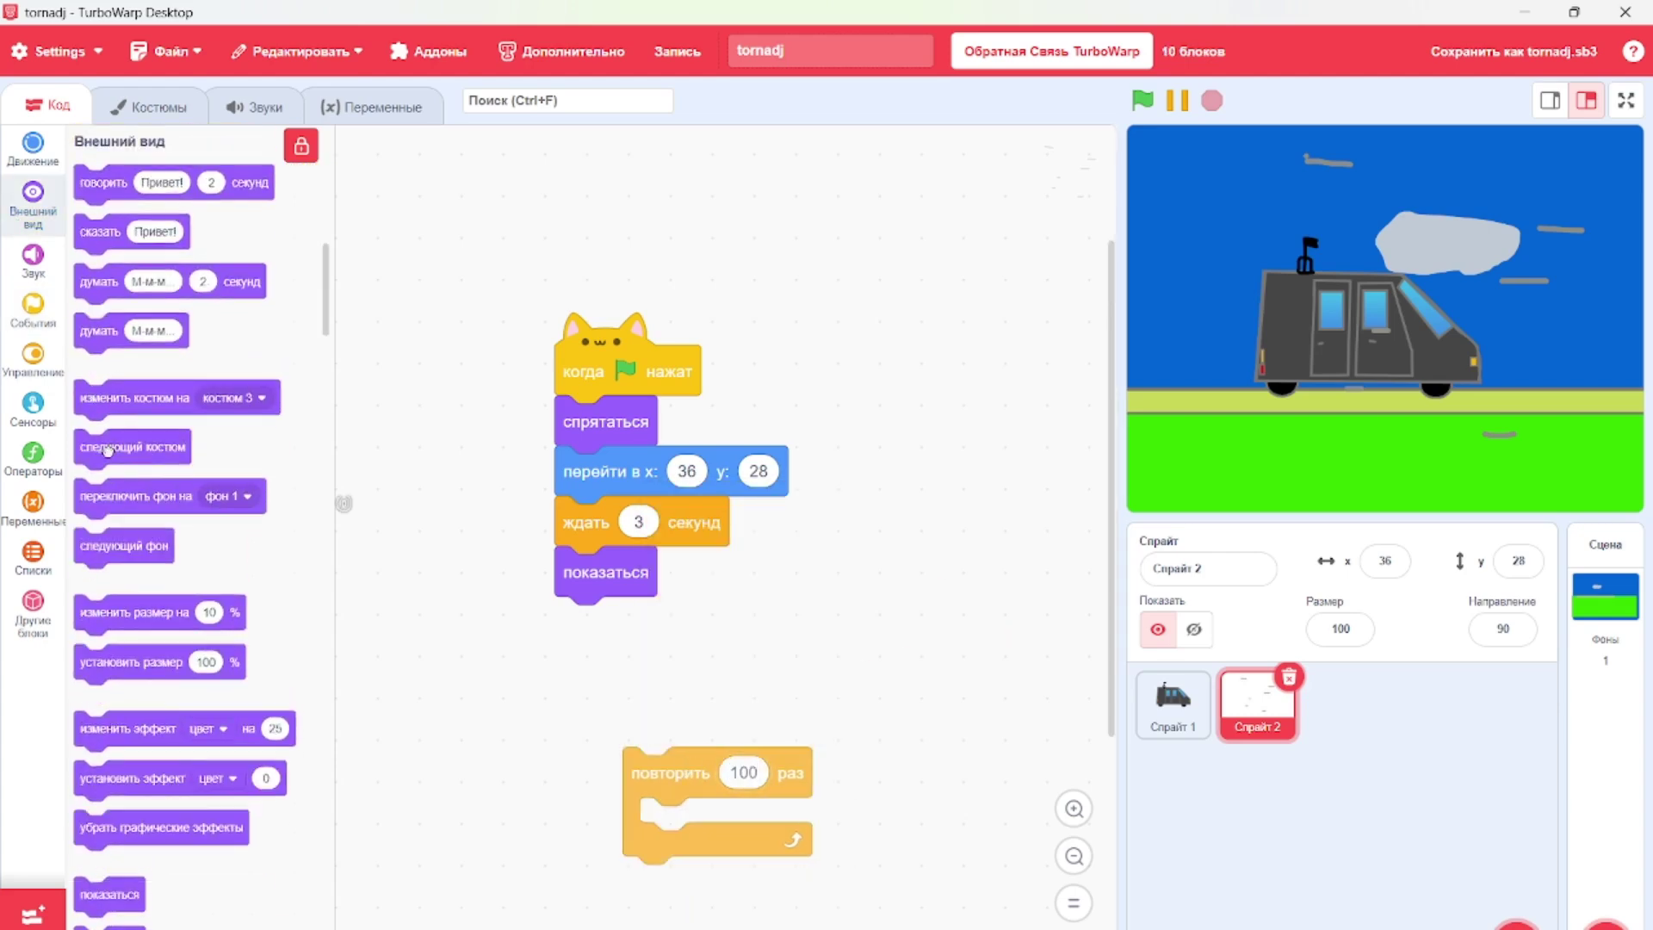
- Fill the repeat loop with a next costume block and a 0.1-second wait, and attach the loop under the show block
drag(94, 447, 611, 781)
click(32, 303)
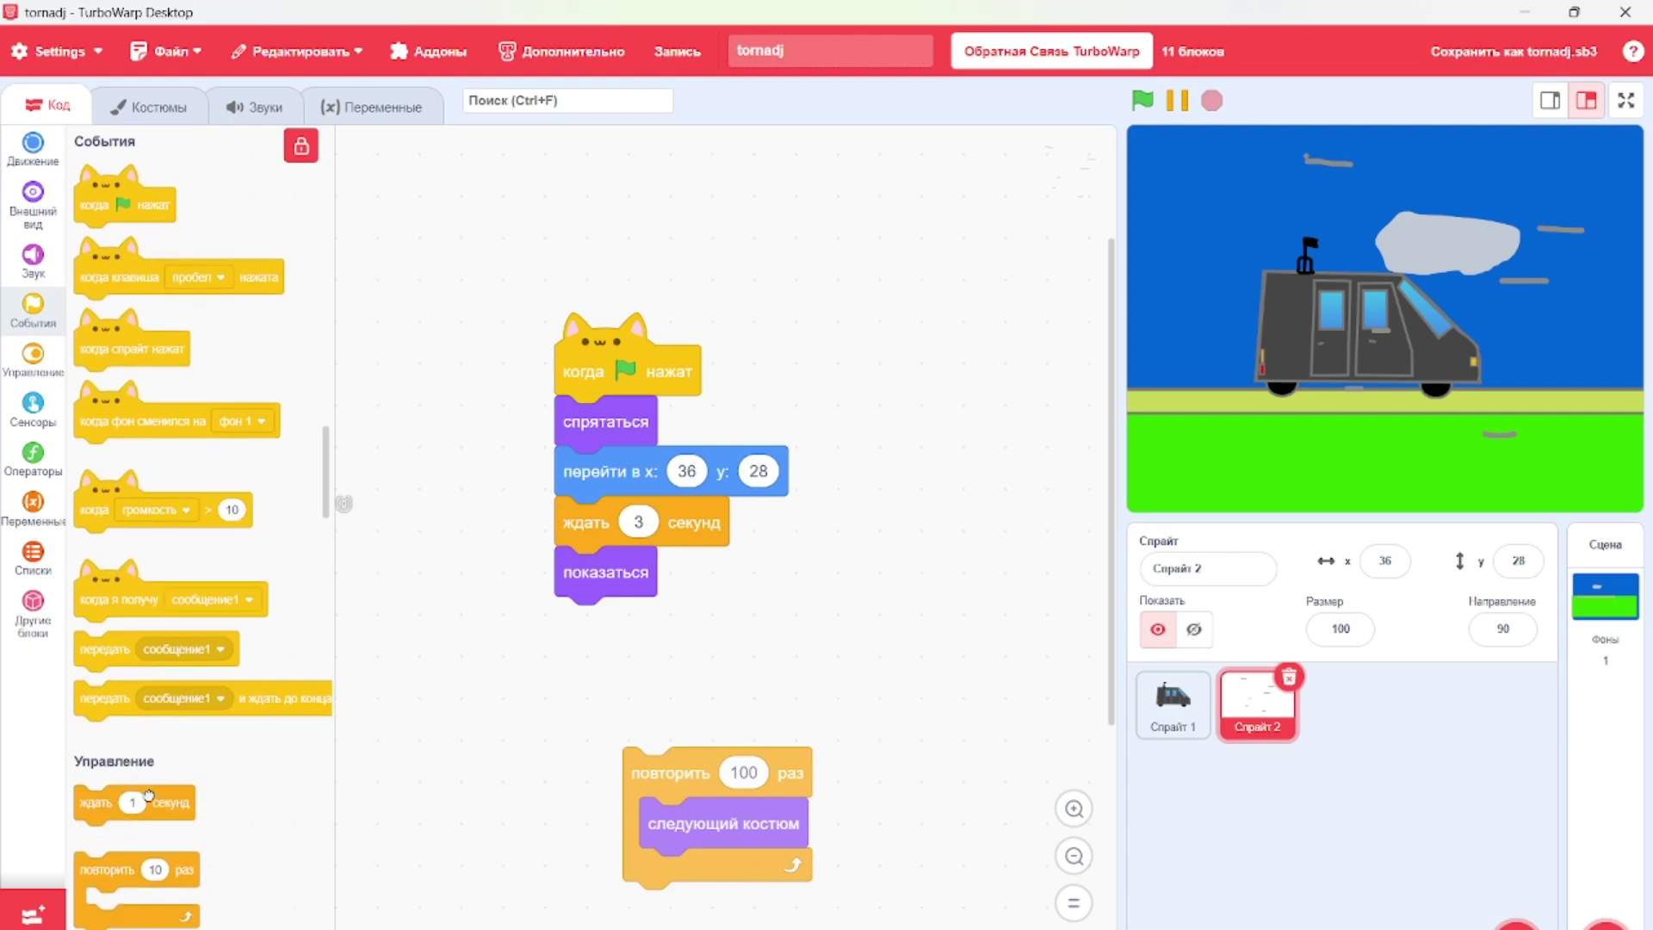
drag(162, 802, 763, 722)
click(724, 716)
text(01)
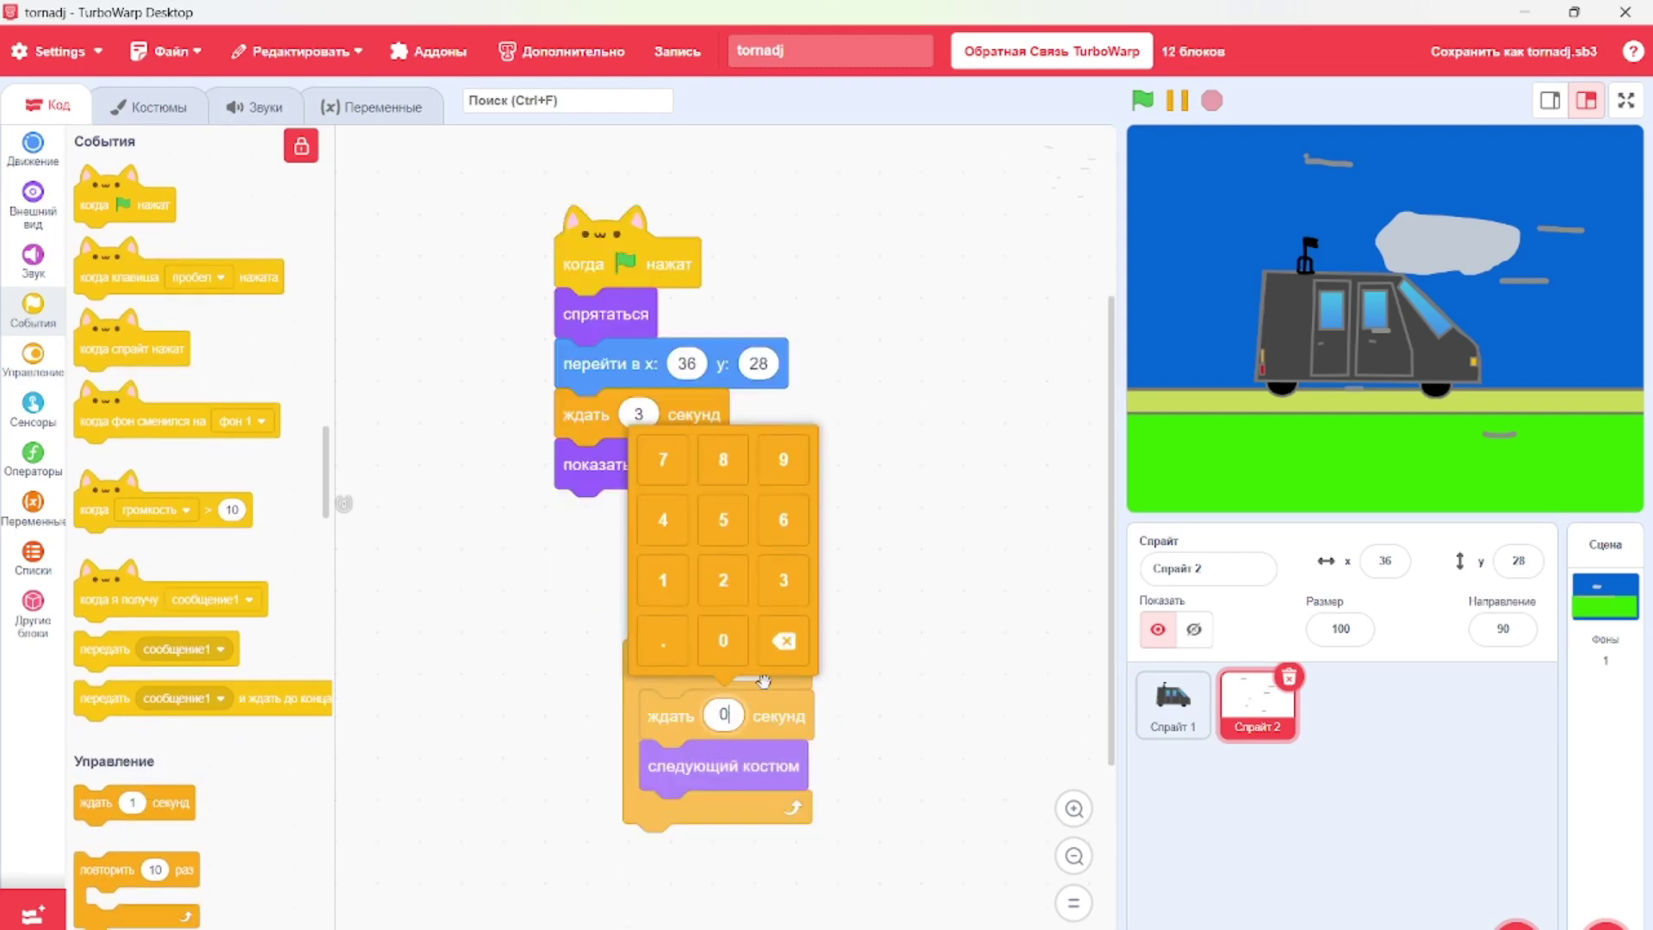
click(933, 595)
click(733, 716)
click(727, 717)
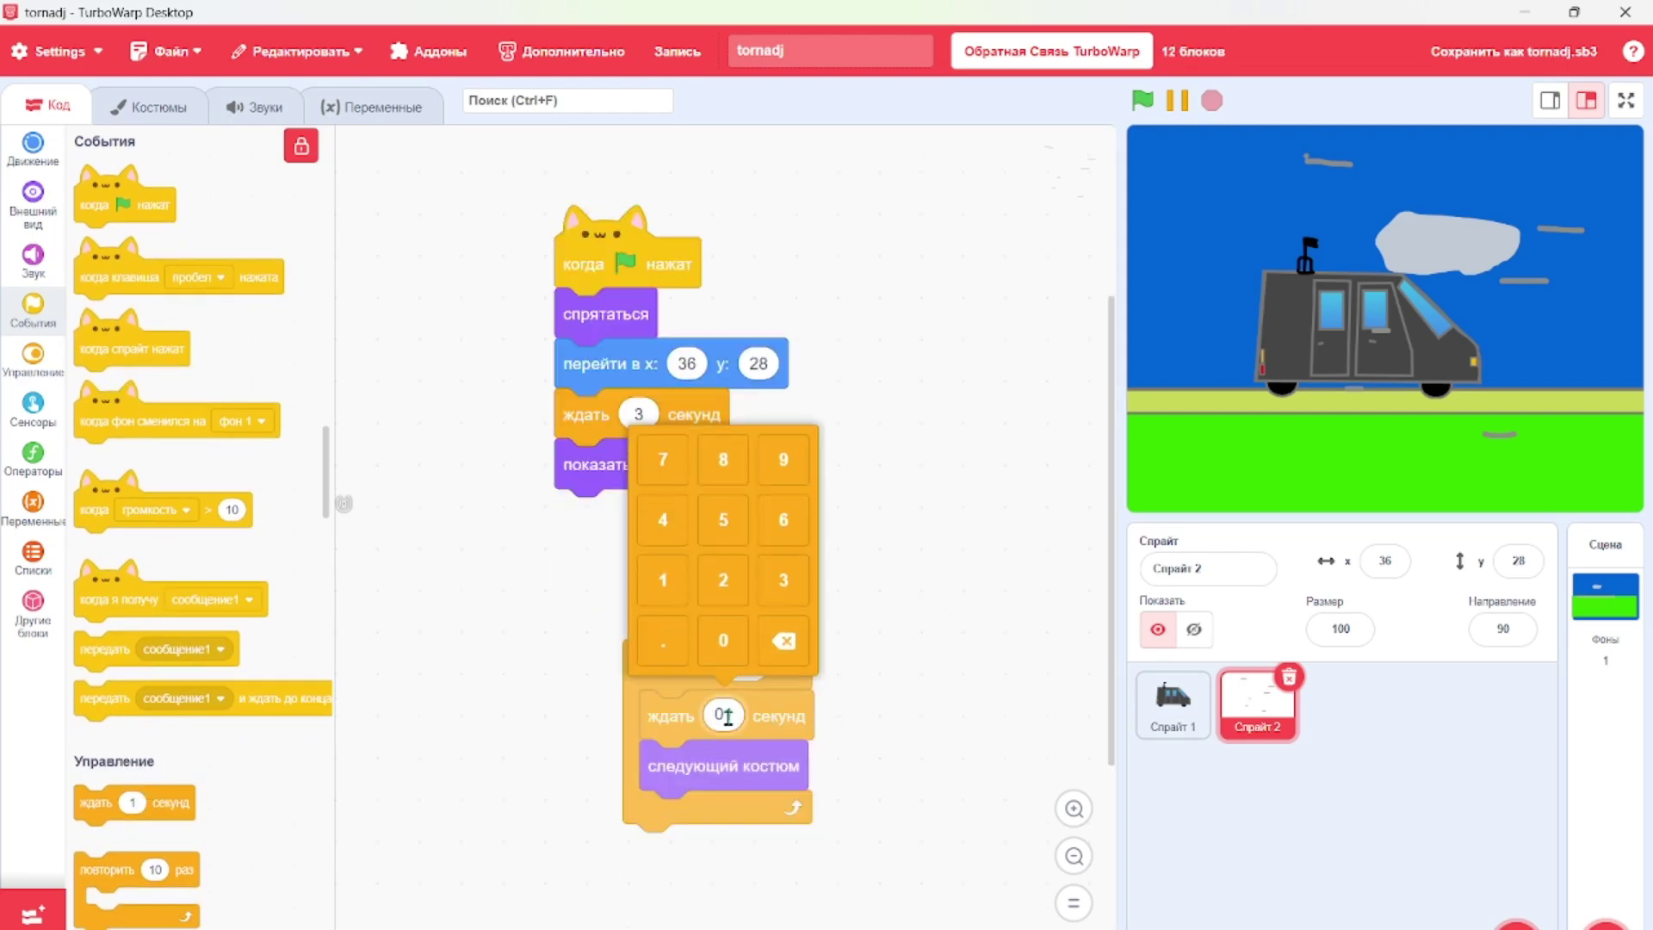
text(.1)
click(900, 717)
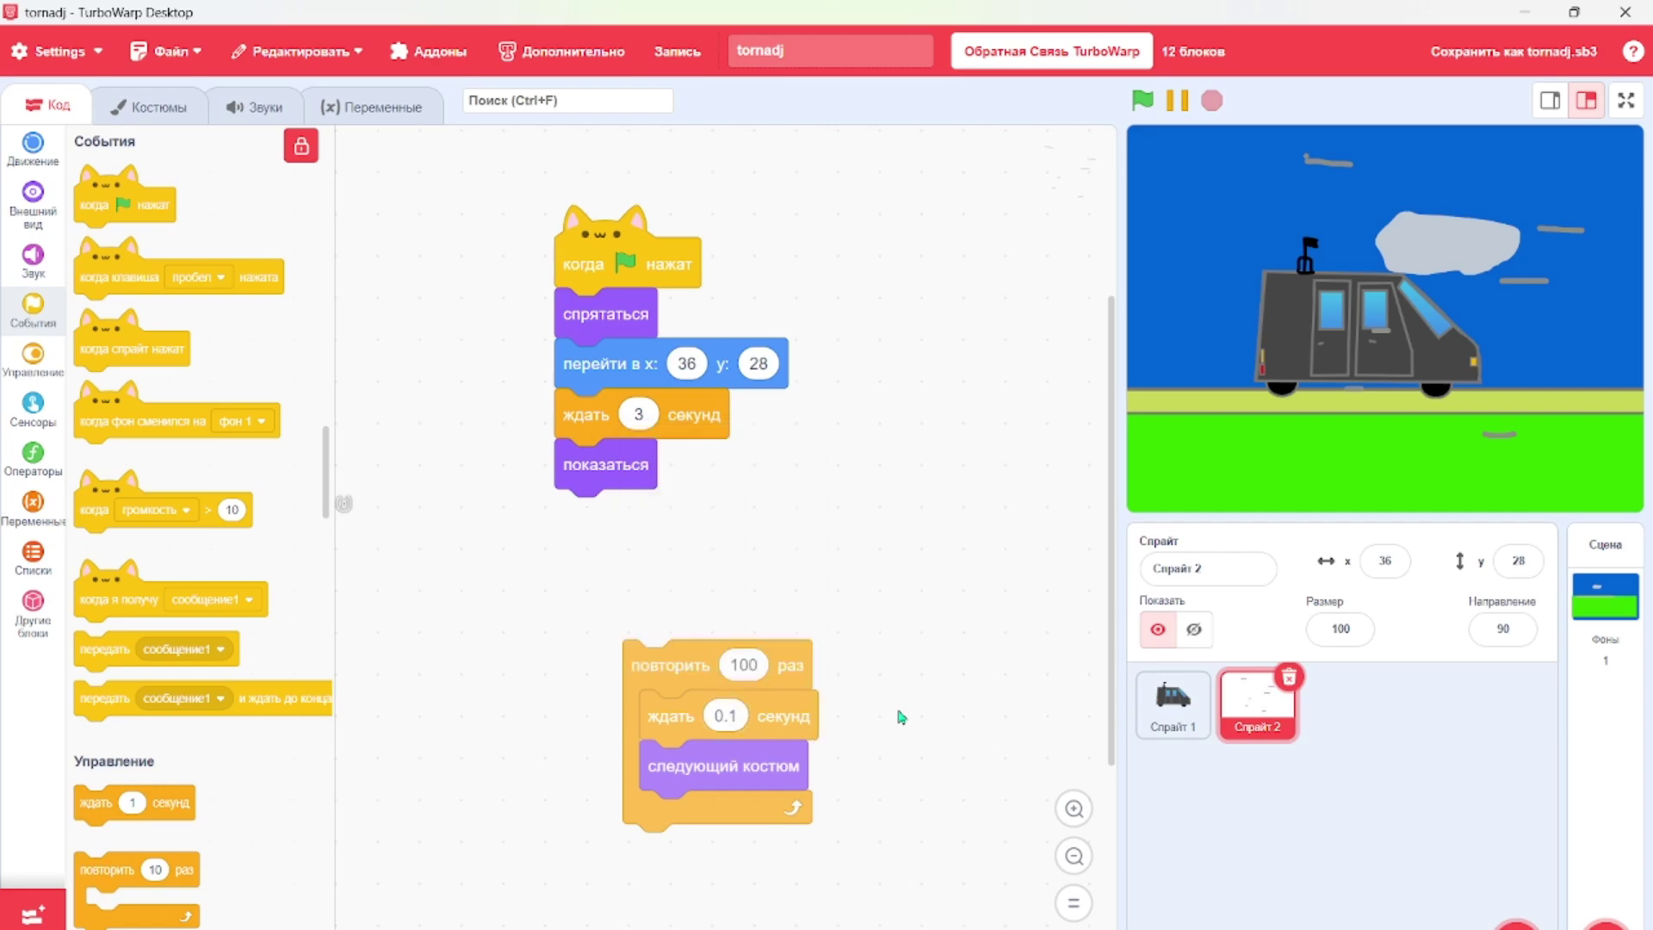
drag(672, 750, 638, 539)
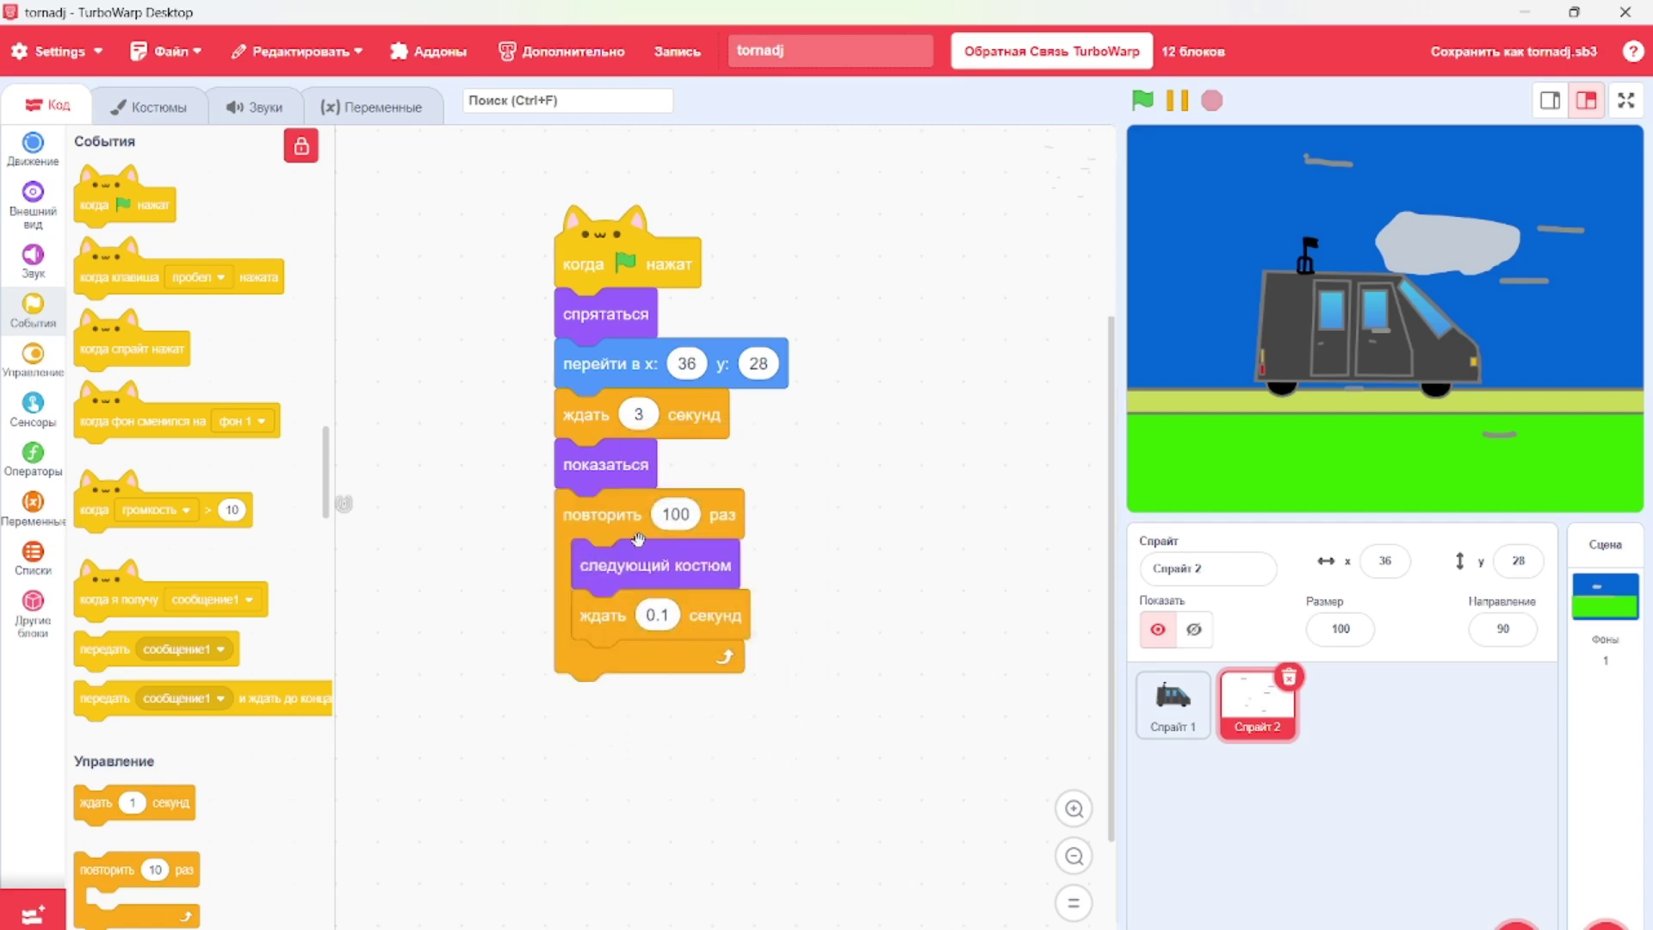
- Run the project in full screen to check the animated streaks, and return to the editor
click(1164, 99)
click(1625, 100)
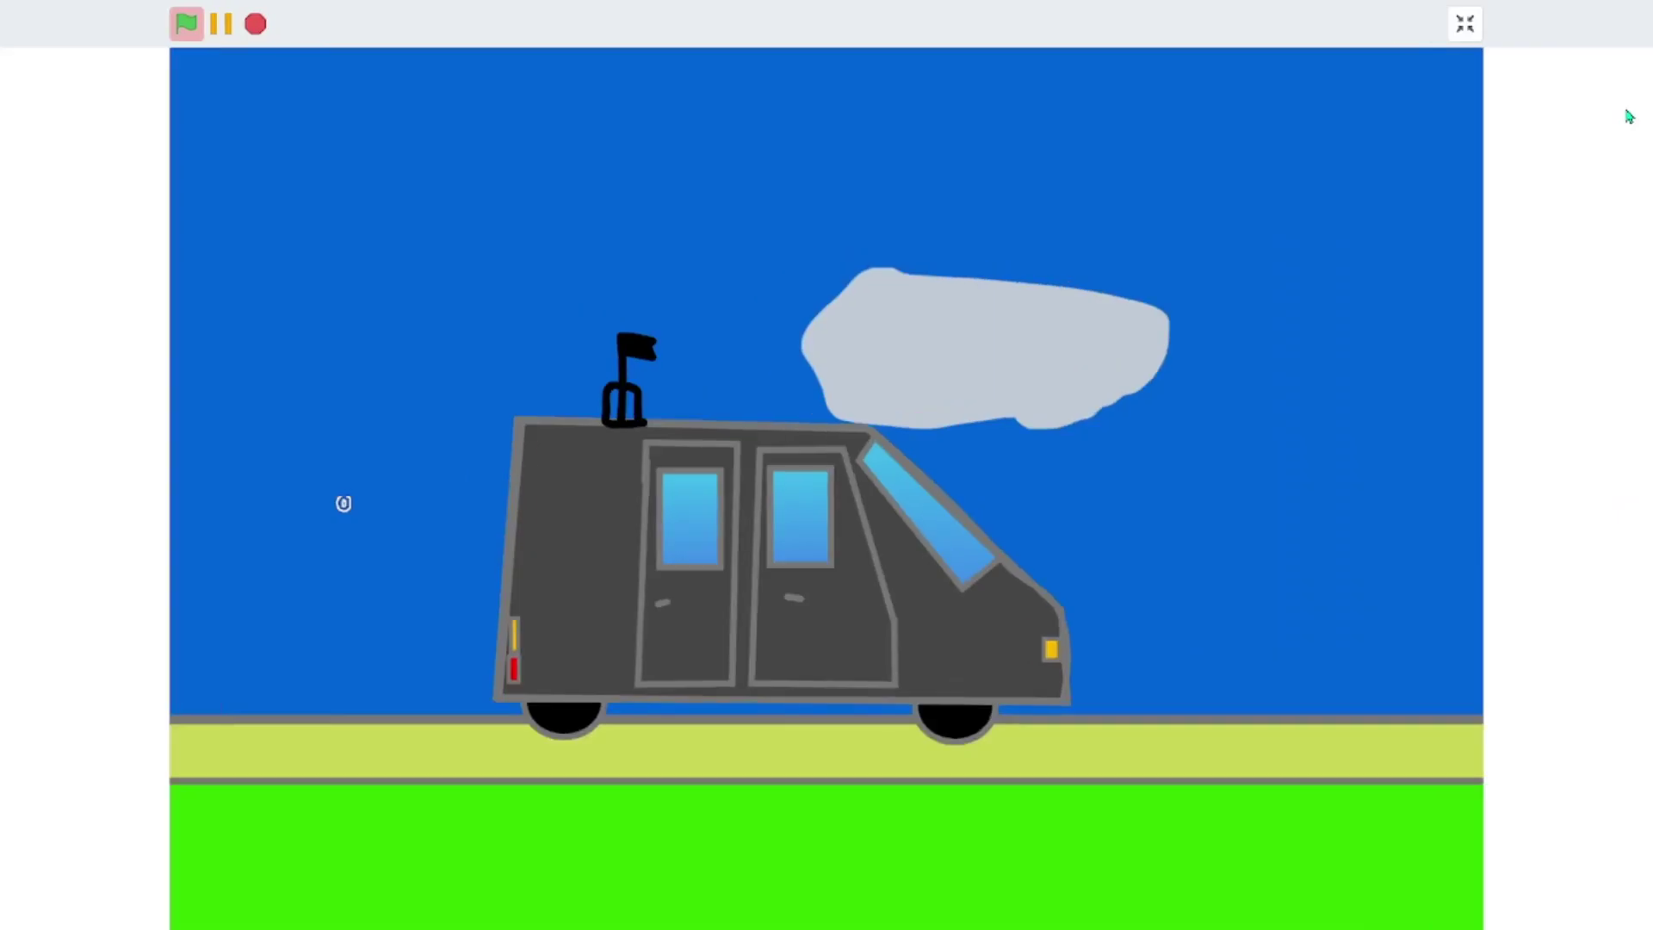
click(1461, 25)
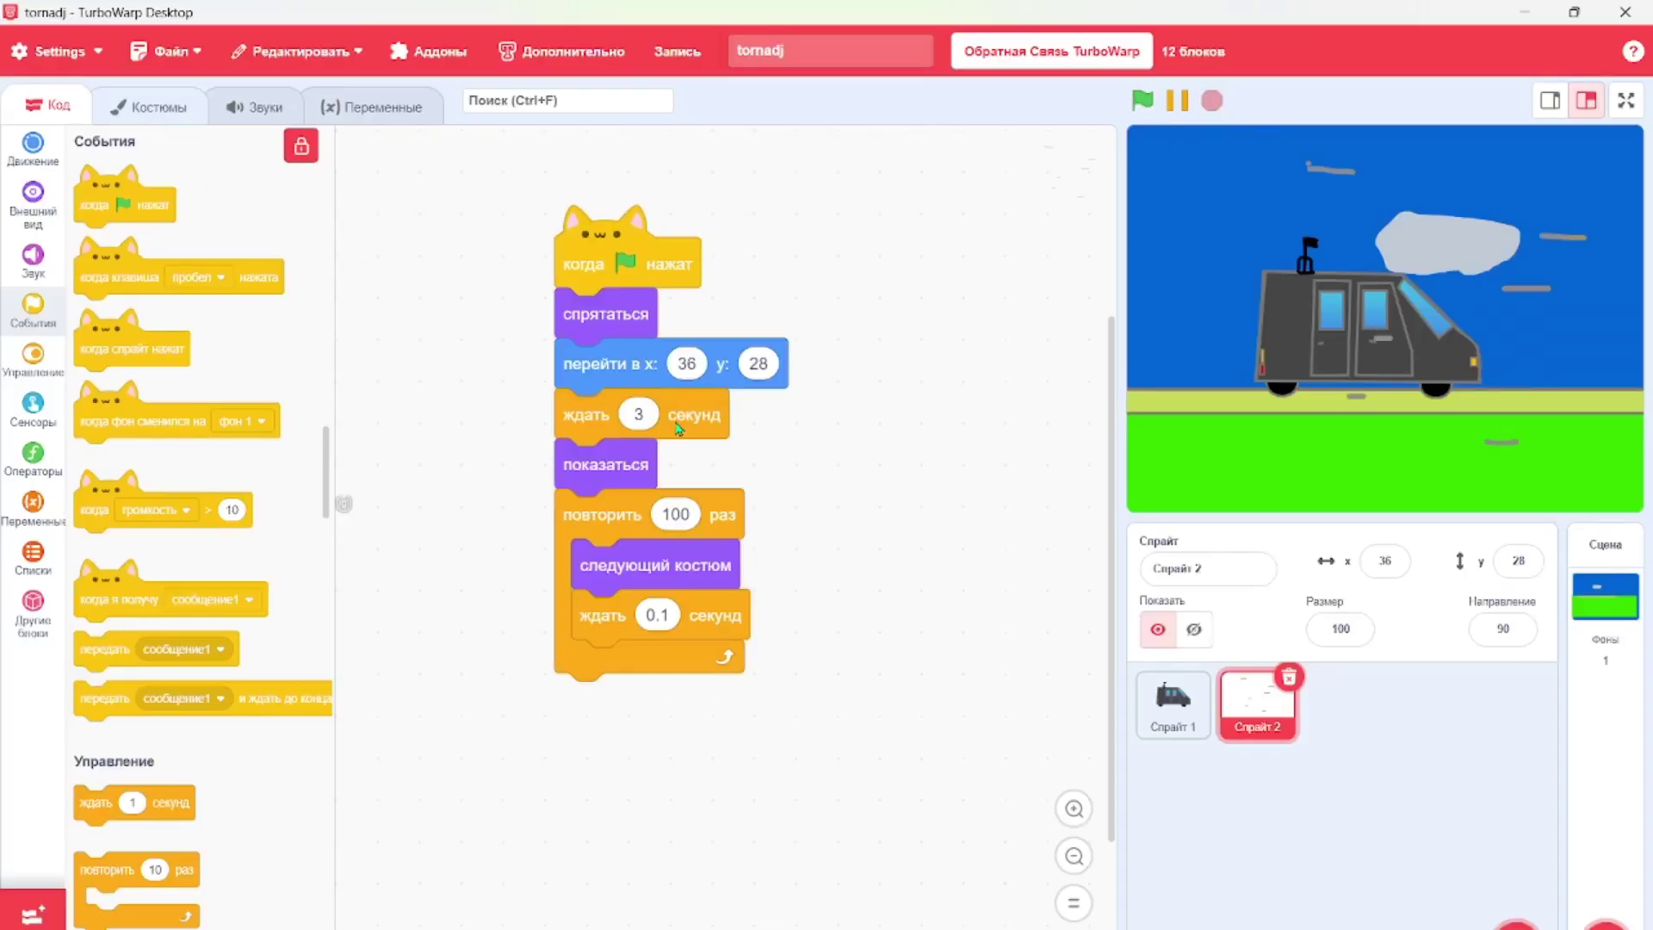
- Duplicate all the streaks in the second streak costume and move the copy left, partly past the canvas edge
click(148, 105)
key(ctrl+a)
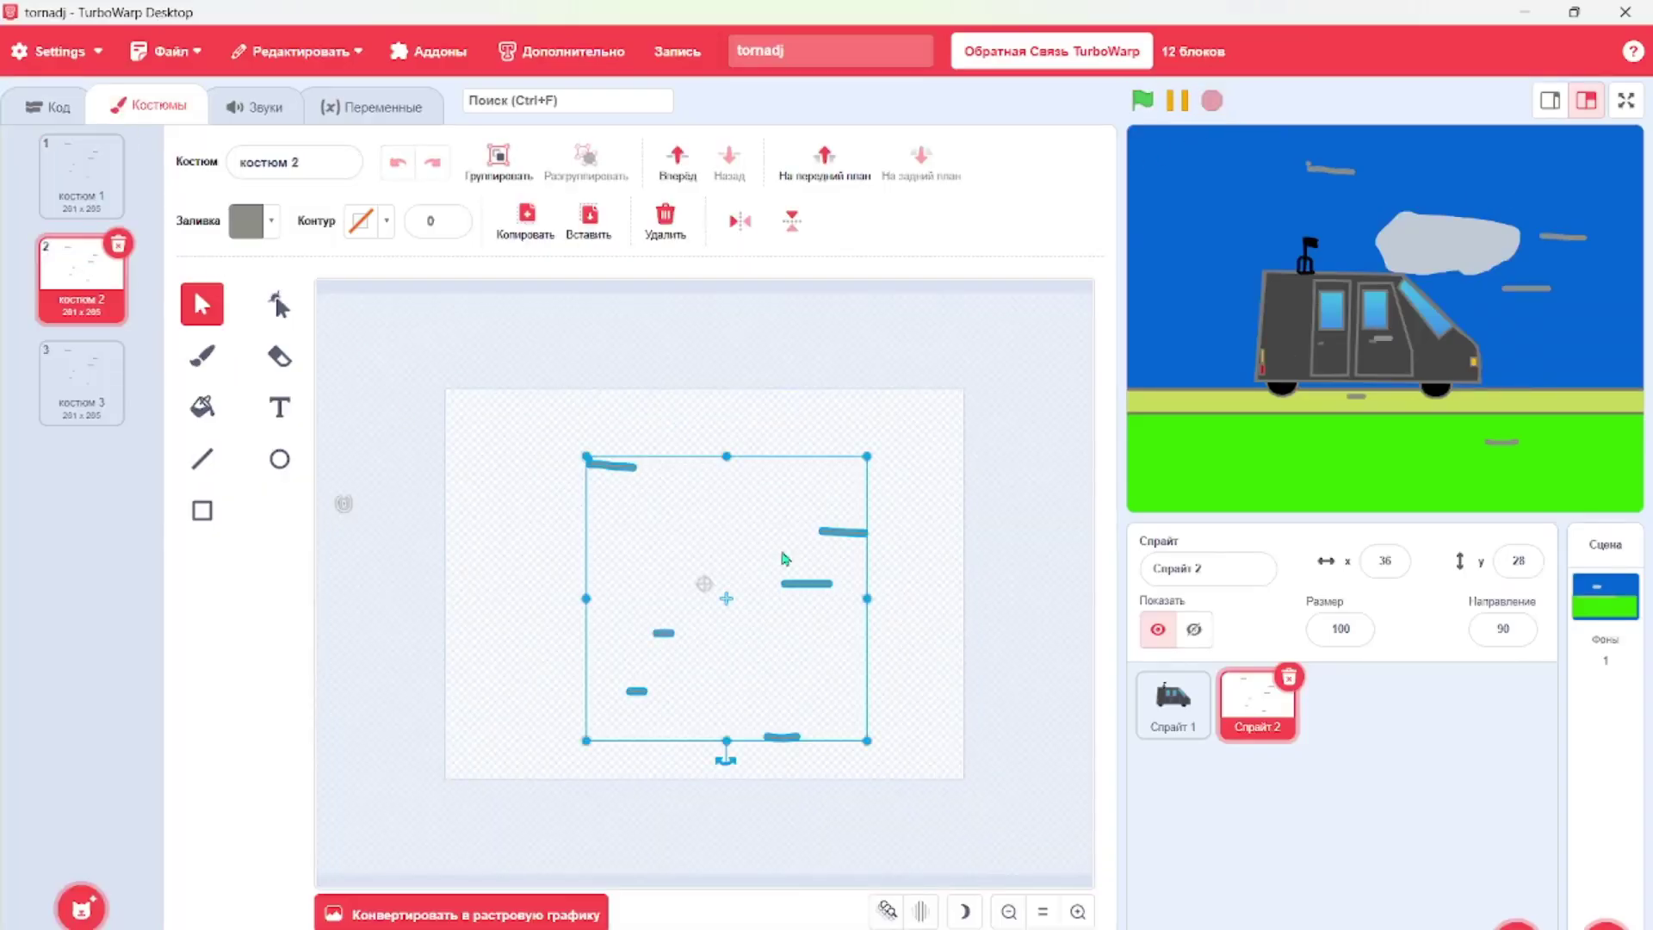
click(618, 233)
drag(807, 584, 510, 571)
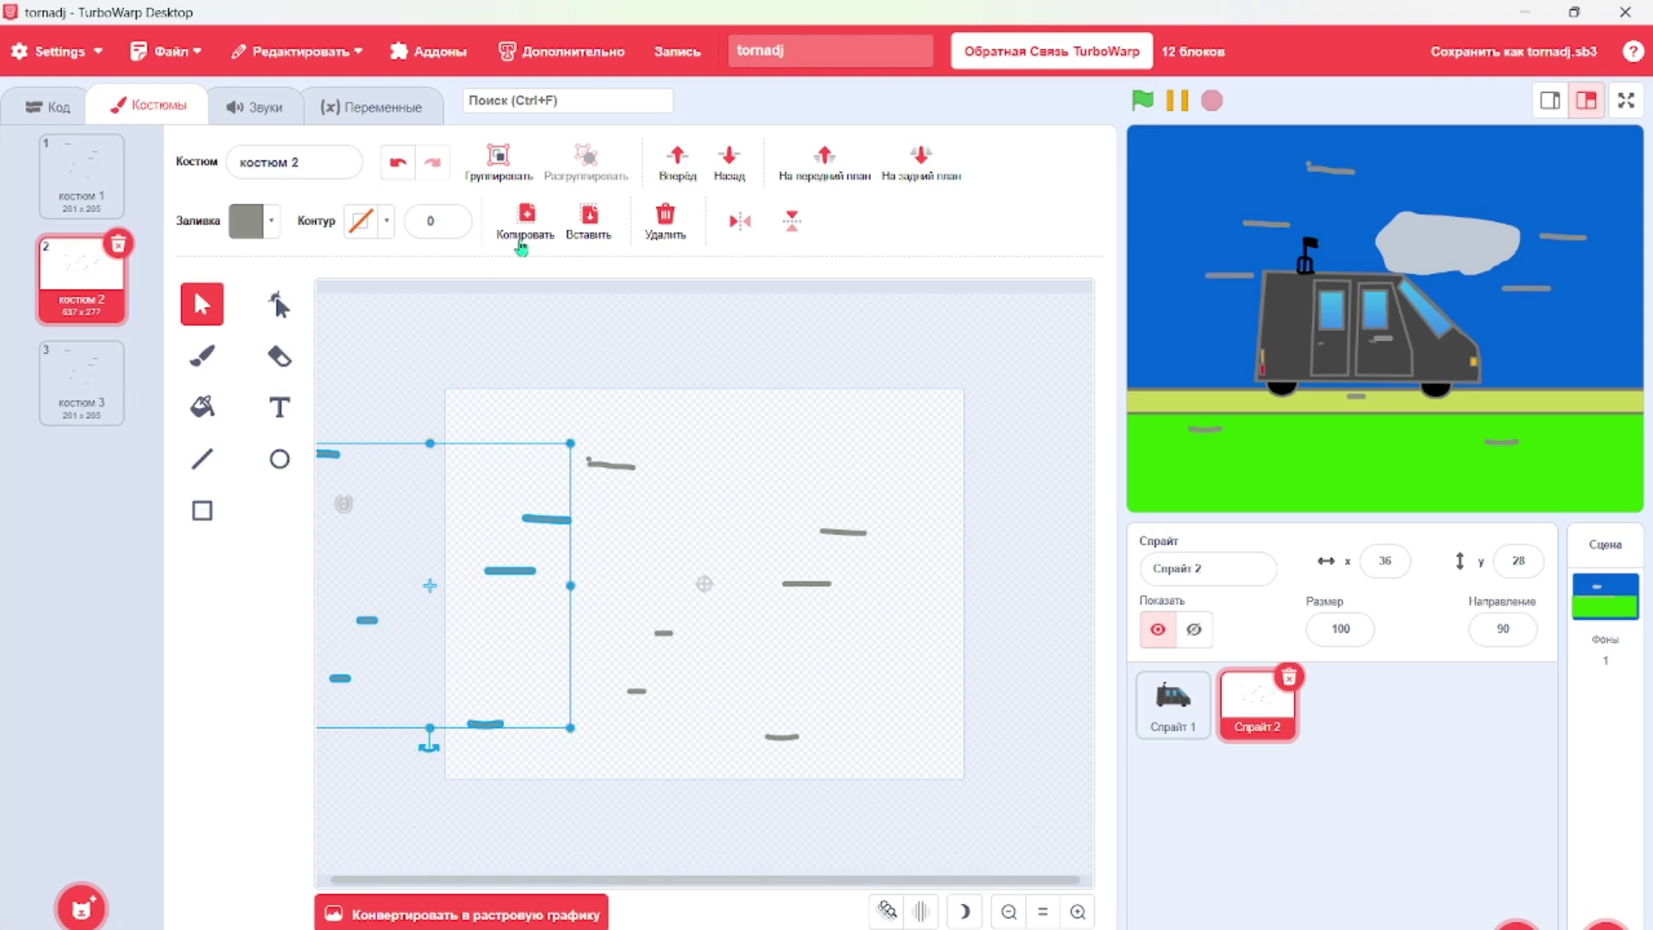
click(589, 222)
- Paste the copied streaks into the third costume and move the copy left of the originals
click(82, 379)
click(589, 222)
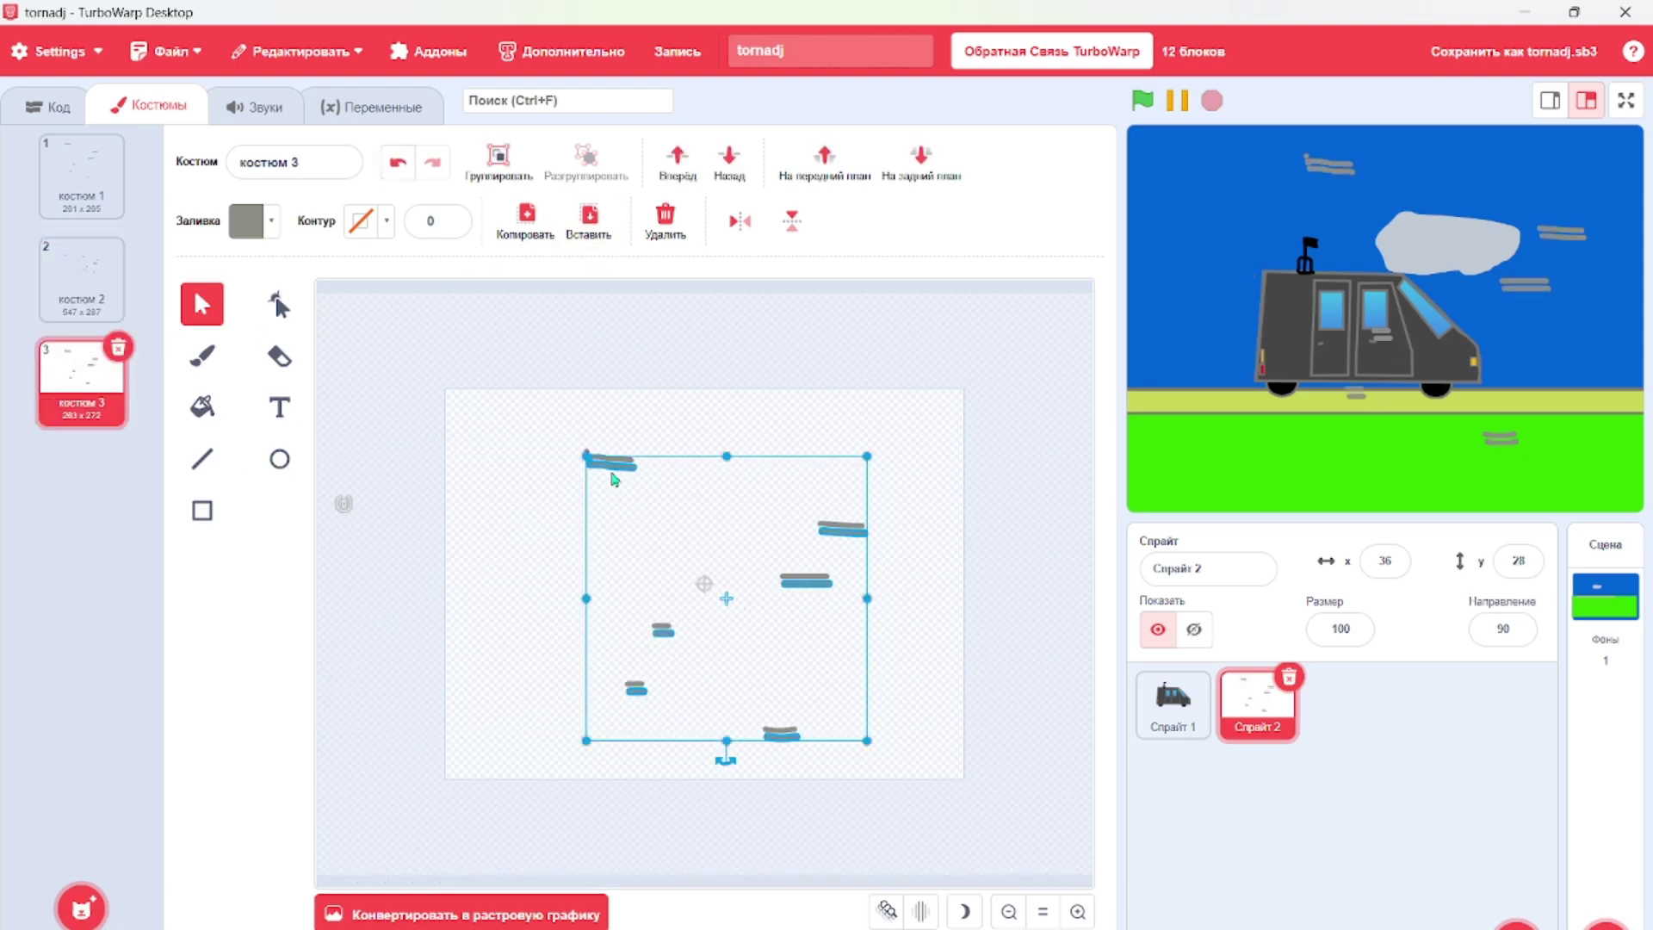
drag(615, 479, 356, 476)
- Delete the six surplus streaks lying just below the original streaks in the second costume
click(81, 276)
click(621, 476)
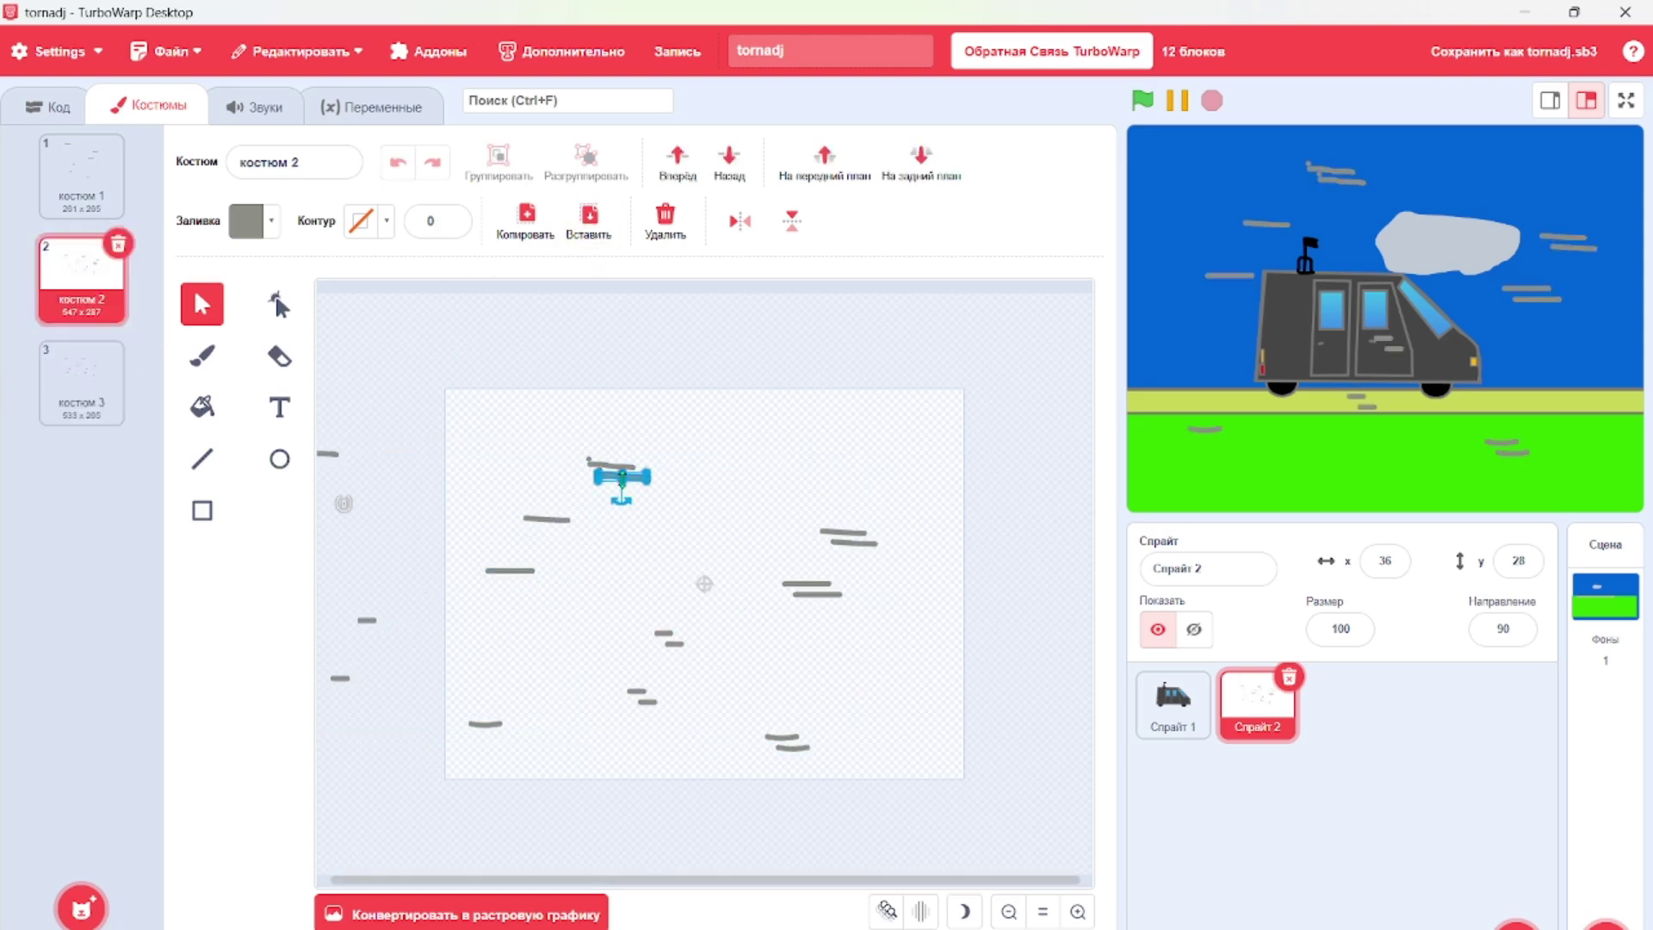
key(Delete)
click(813, 593)
key(Delete)
click(852, 543)
key(Delete)
click(790, 746)
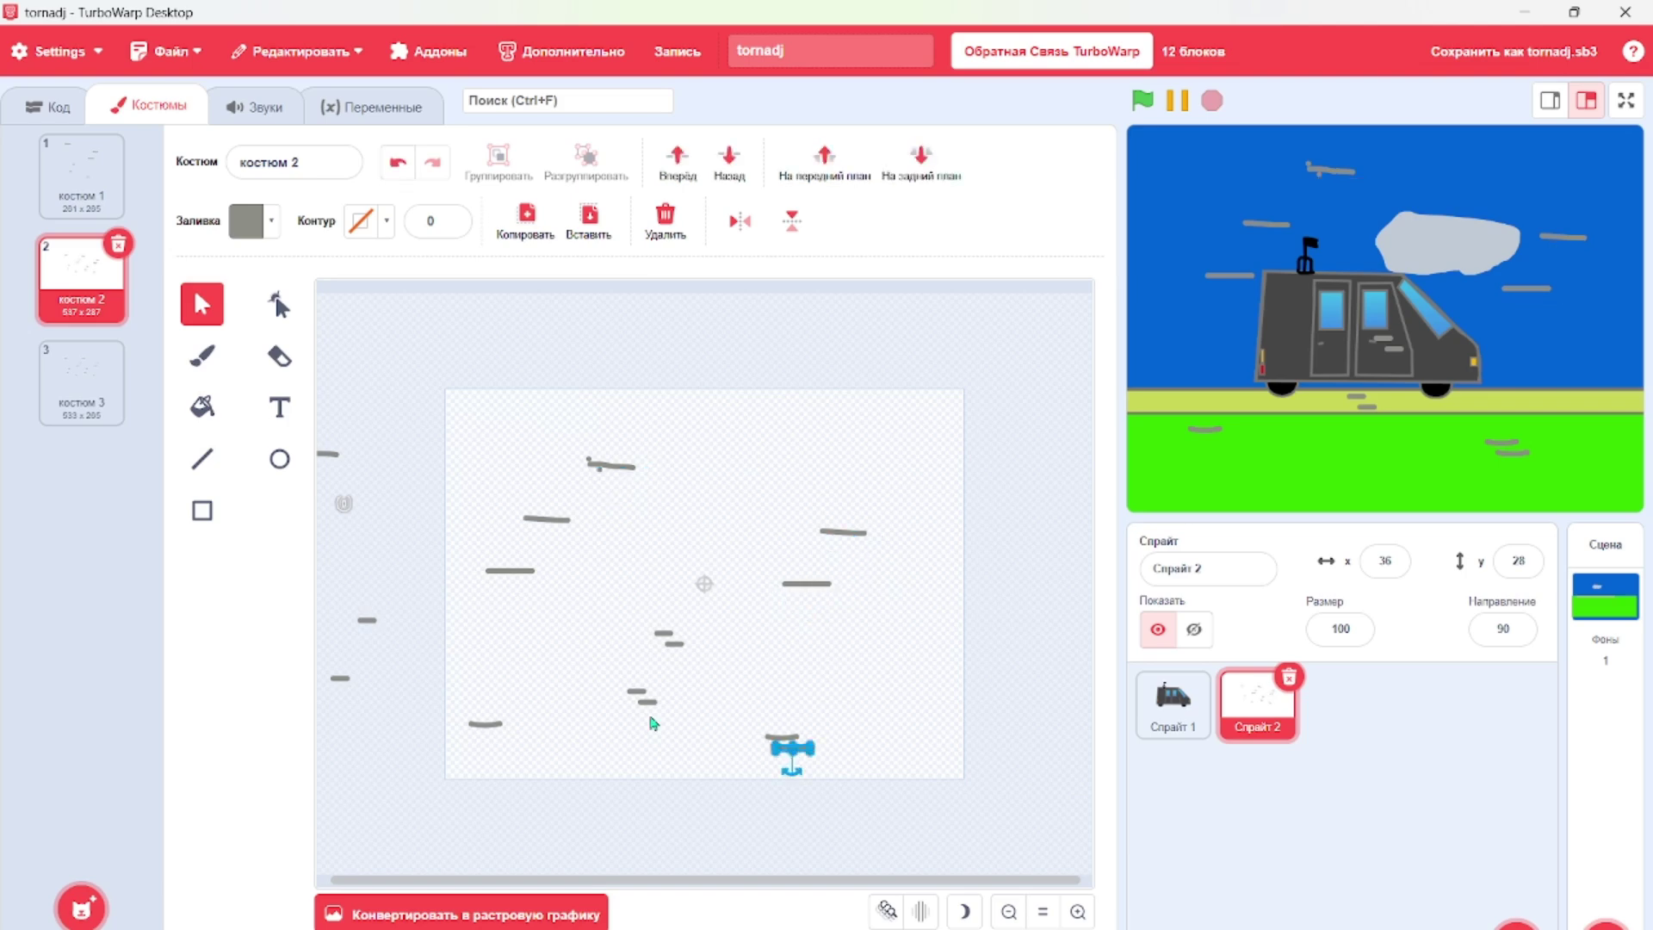
key(Delete)
click(647, 703)
key(Delete)
click(674, 643)
key(Delete)
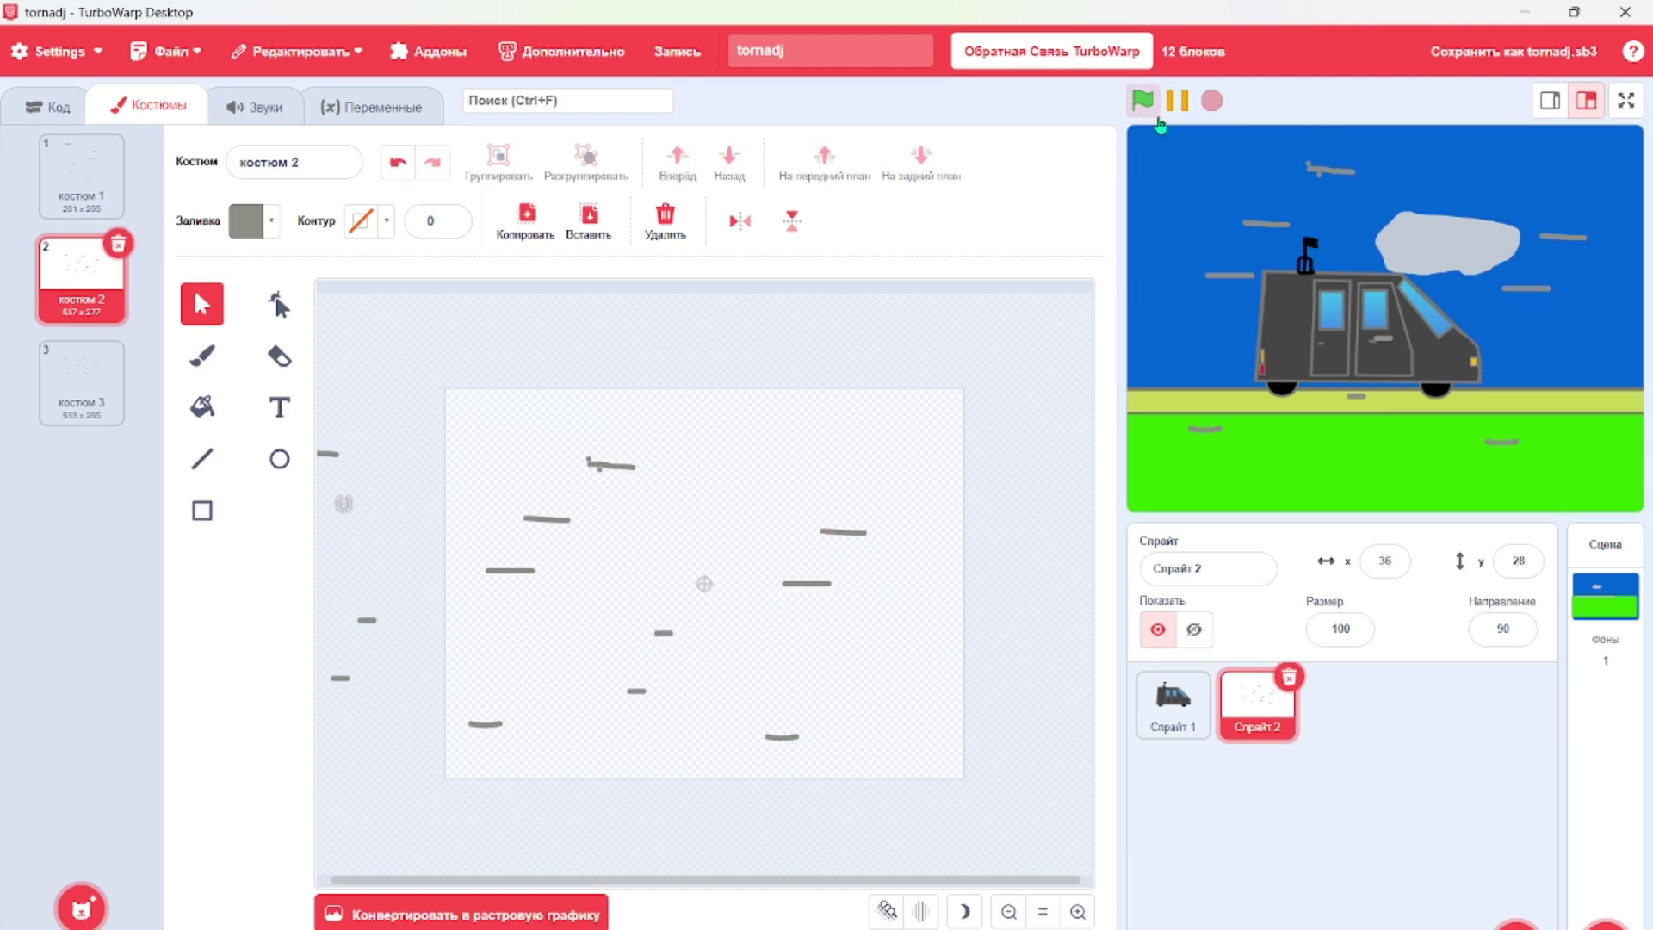
- Run the project to test the edited streak costumes, save it, and stop the run in the code view
click(1161, 125)
click(1513, 51)
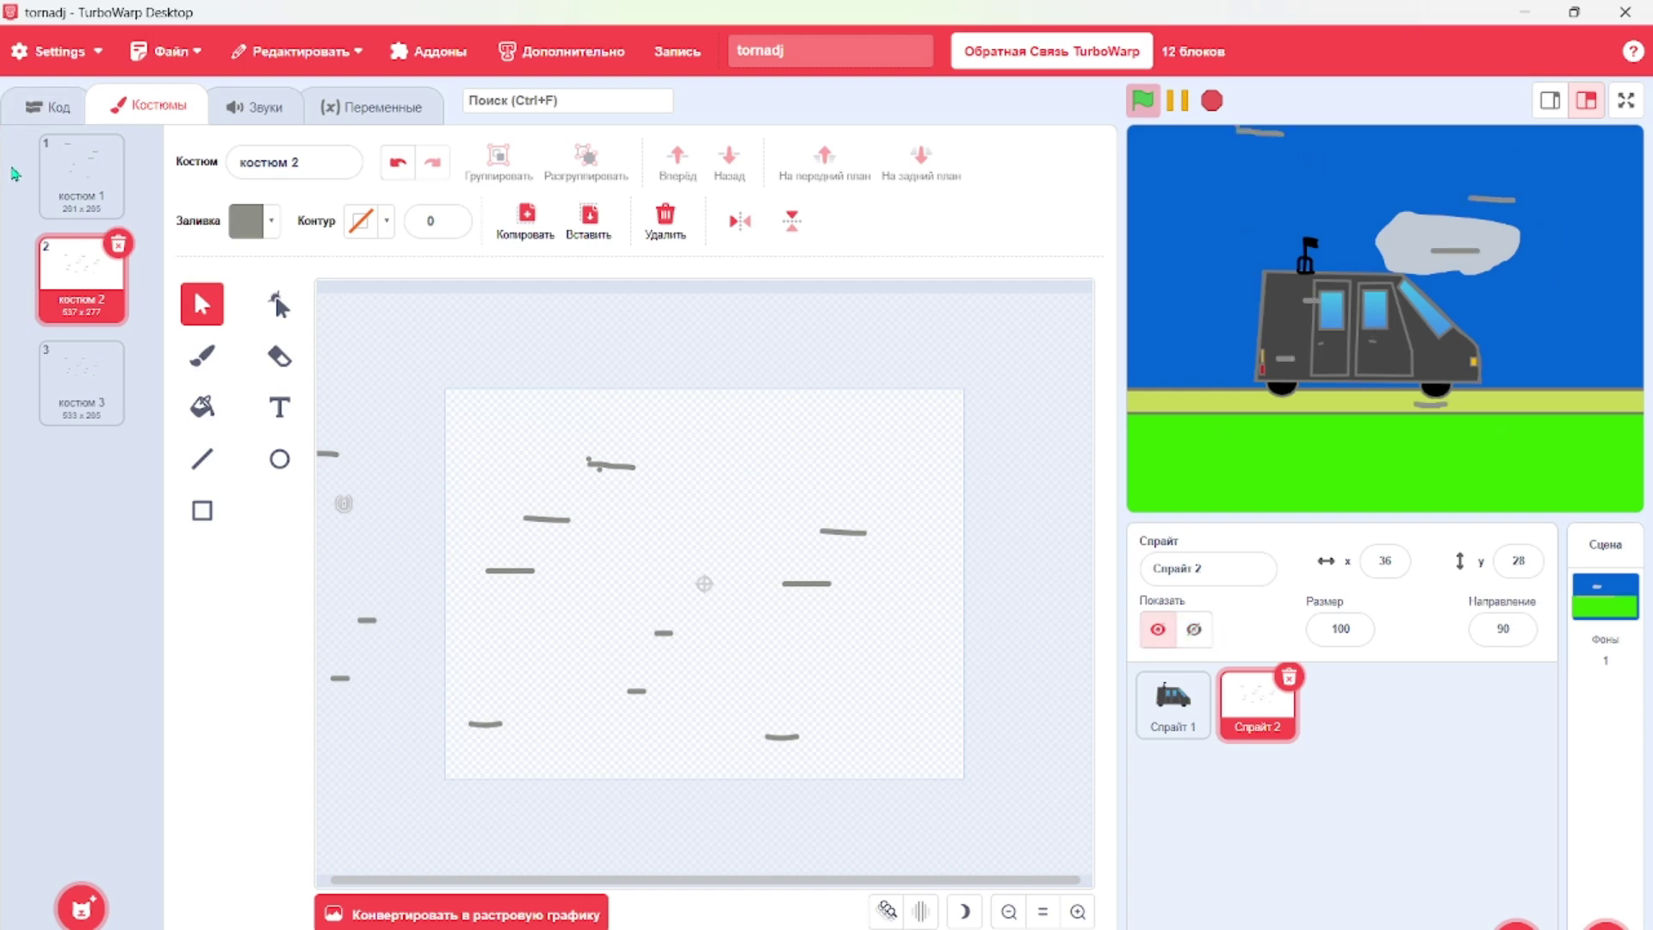
click(48, 106)
click(1211, 101)
- Create a new painted sprite with a grey, 42% opaque, outline-free rectangle extending beyond the whole stage area
mouse_move(1499, 864)
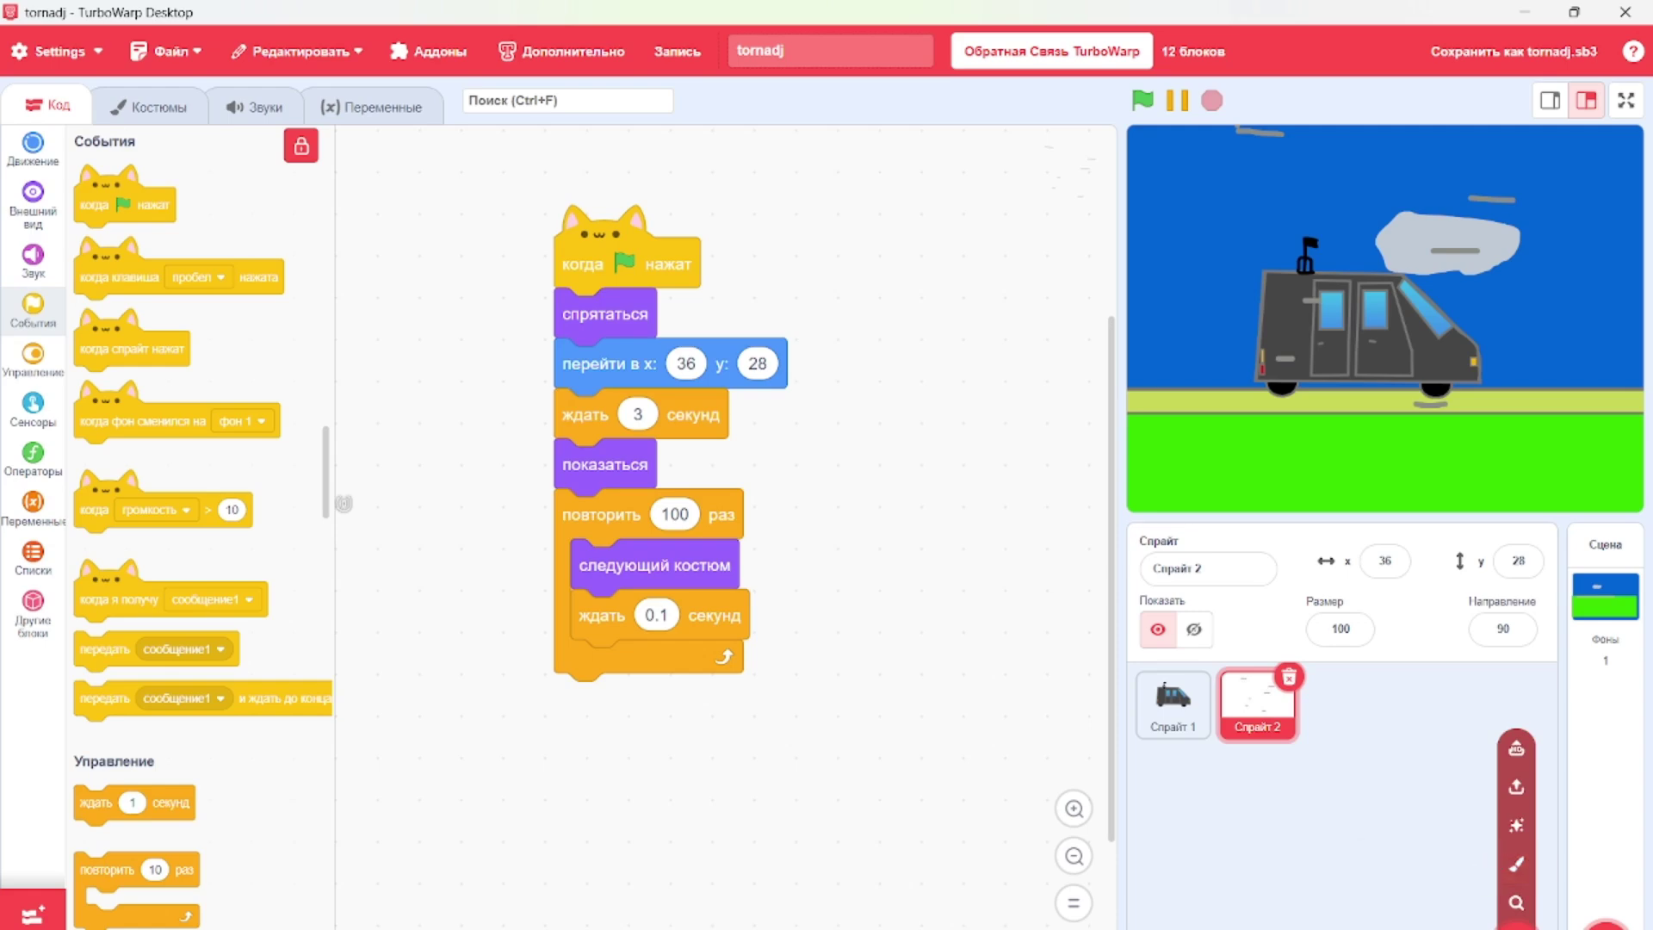
click(1516, 863)
click(202, 511)
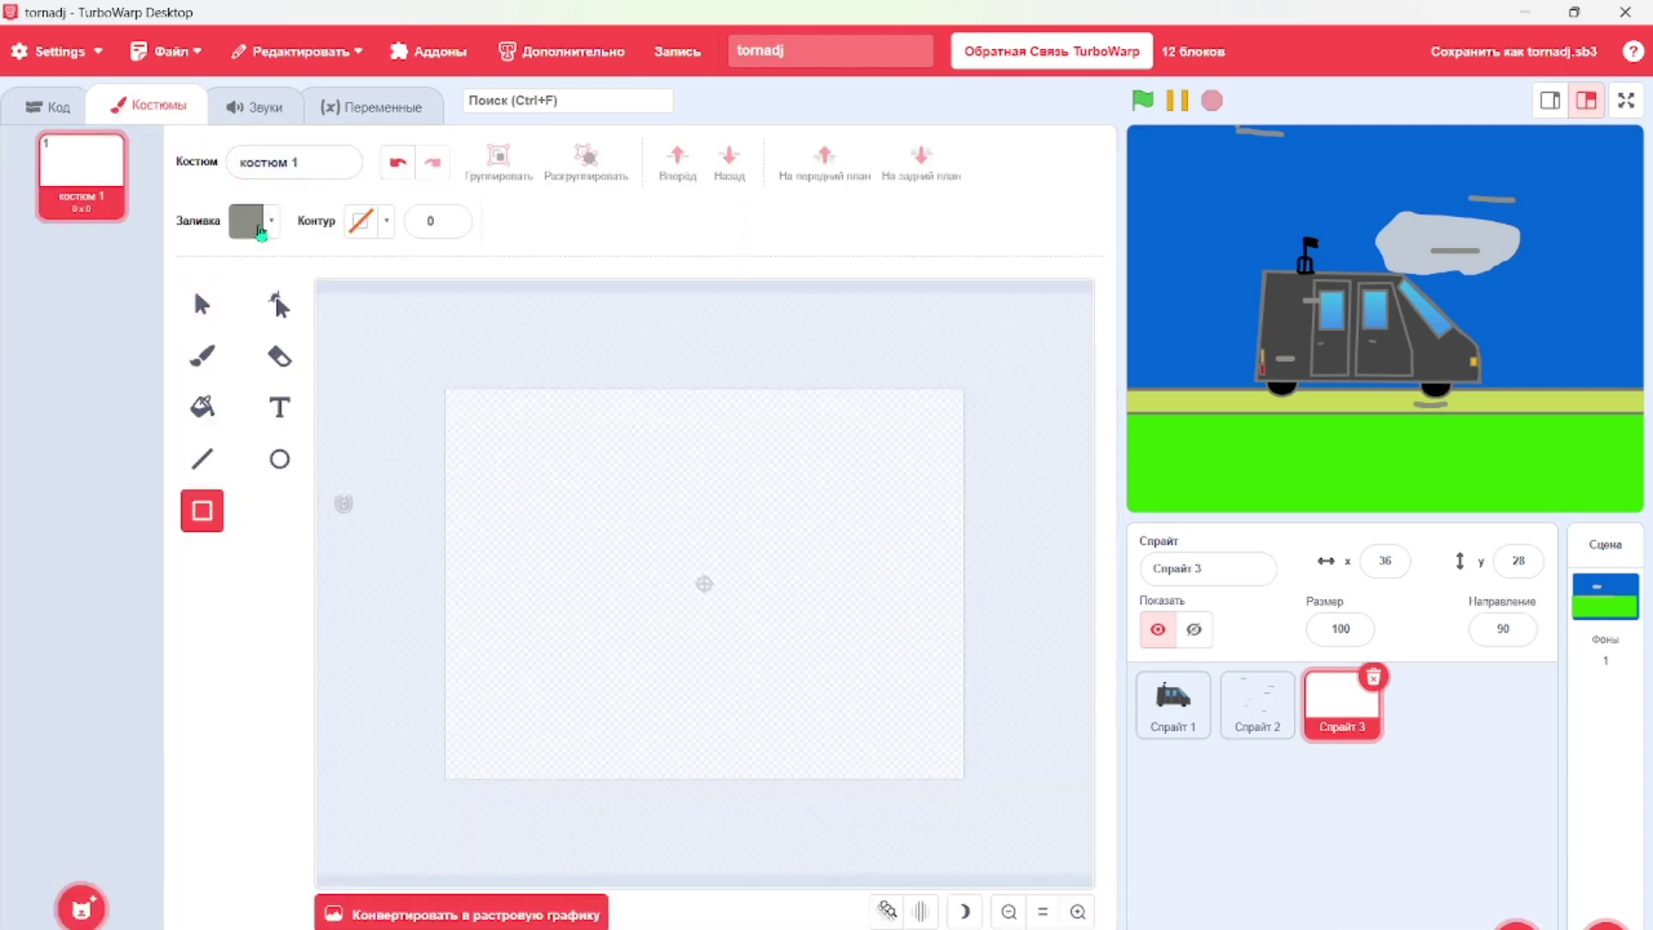
click(257, 222)
drag(287, 547, 222, 551)
click(413, 380)
drag(358, 339, 1081, 858)
- Darken the rectangle's fill to near black, increase its opacity, and save the project
click(247, 223)
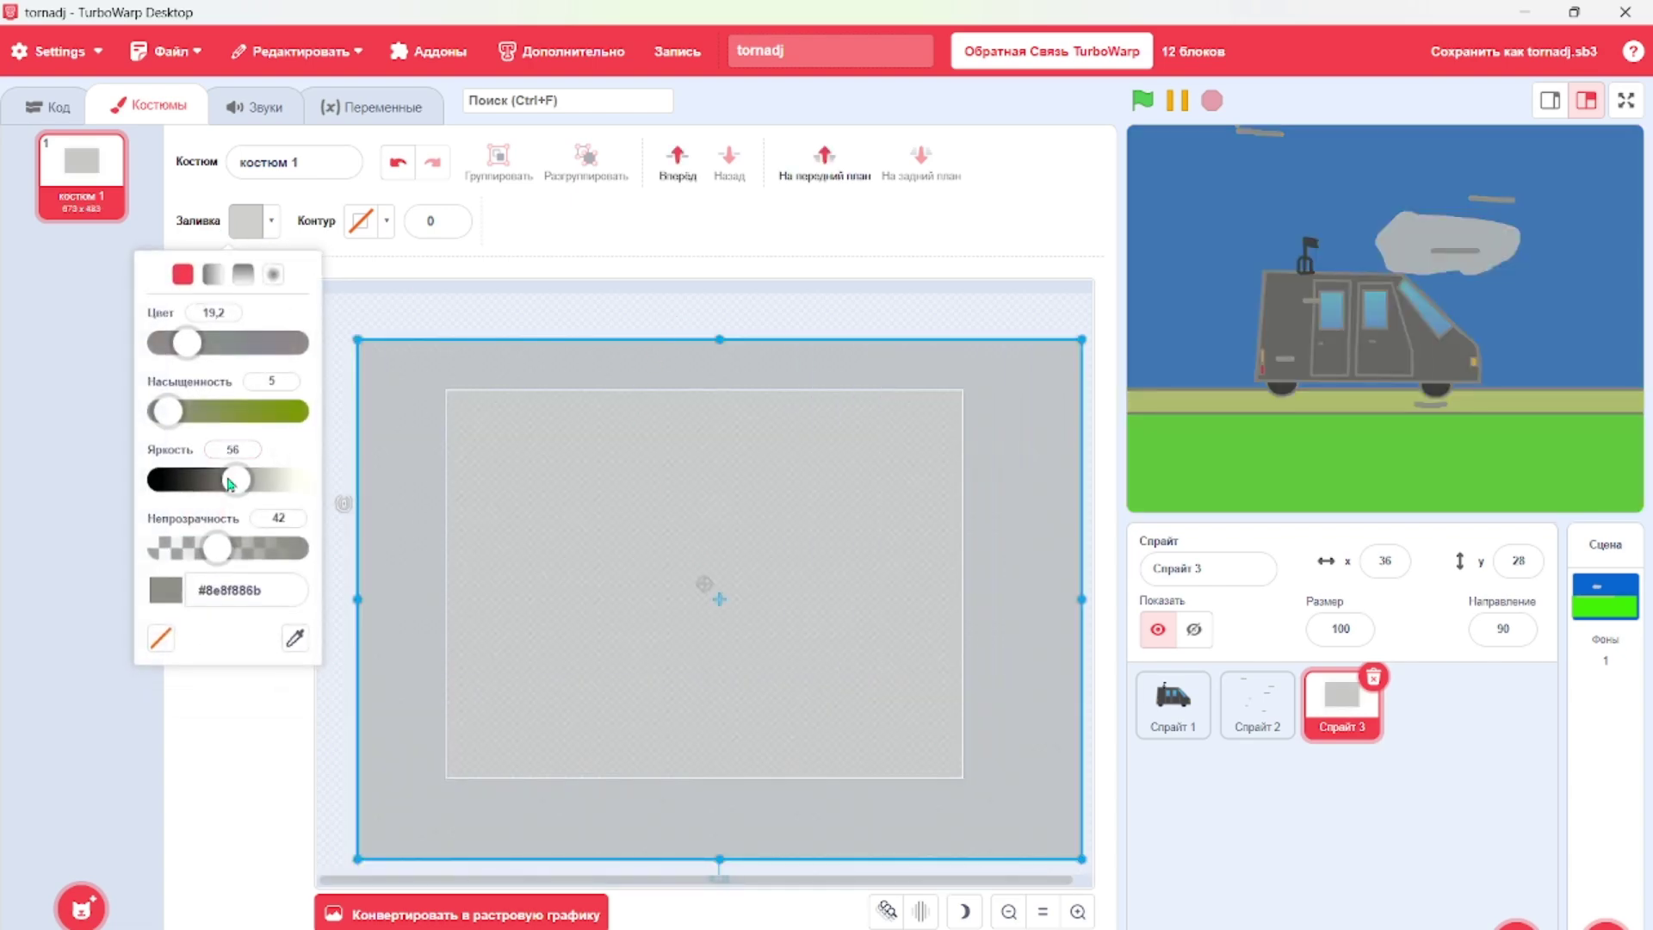
drag(235, 484, 153, 484)
drag(215, 552, 263, 552)
click(761, 311)
key(ctrl+s)
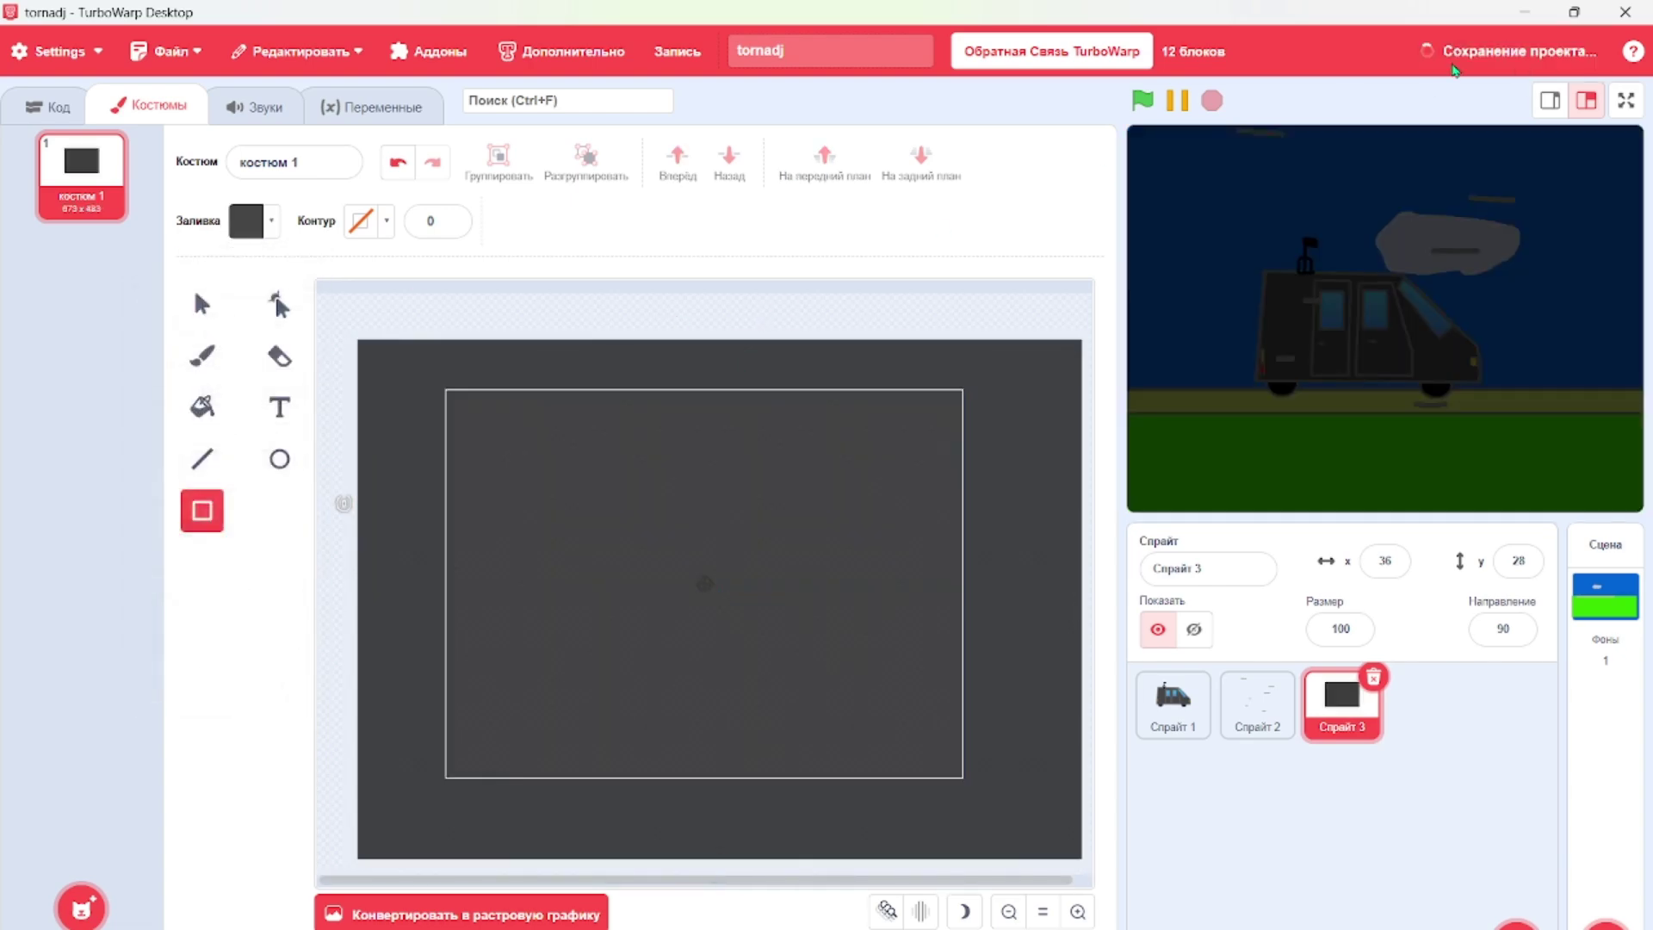
- Copy the streak sprite's script to the dark rectangle sprite and save the project
click(48, 105)
drag(144, 195, 293, 435)
click(1257, 701)
drag(620, 259, 1339, 705)
click(1341, 701)
key(ctrl+s)
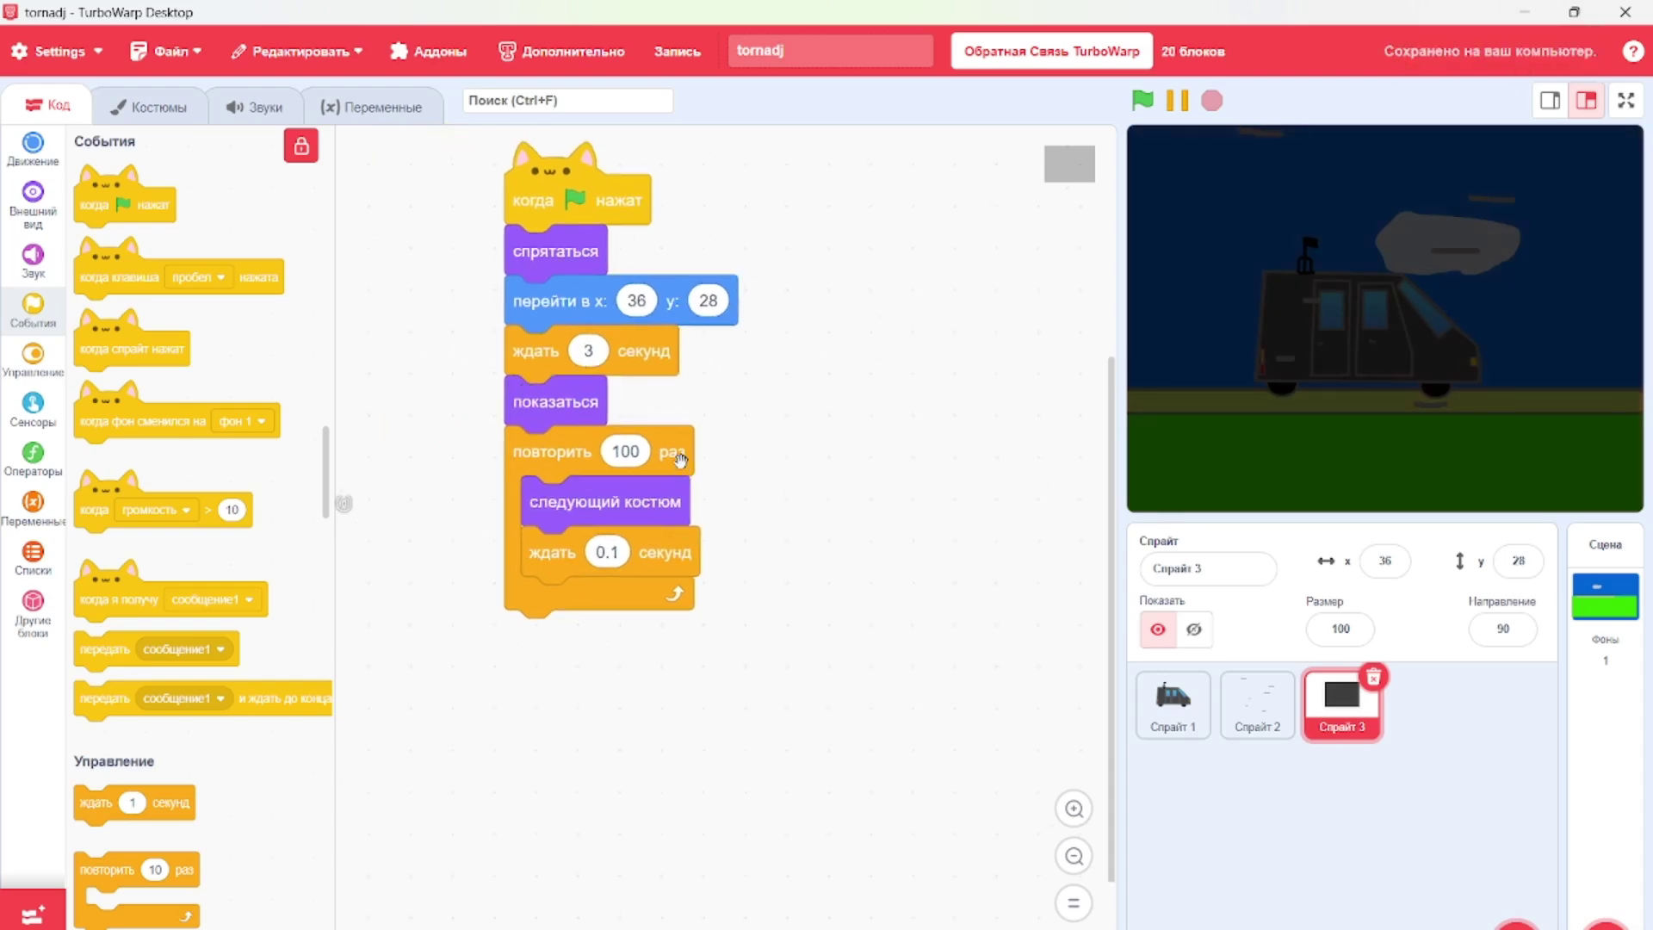
- Remove the 100-times costume-switching loop from the dark rectangle sprite's script
drag(680, 459, 189, 551)
scroll(164, 443, down, 5)
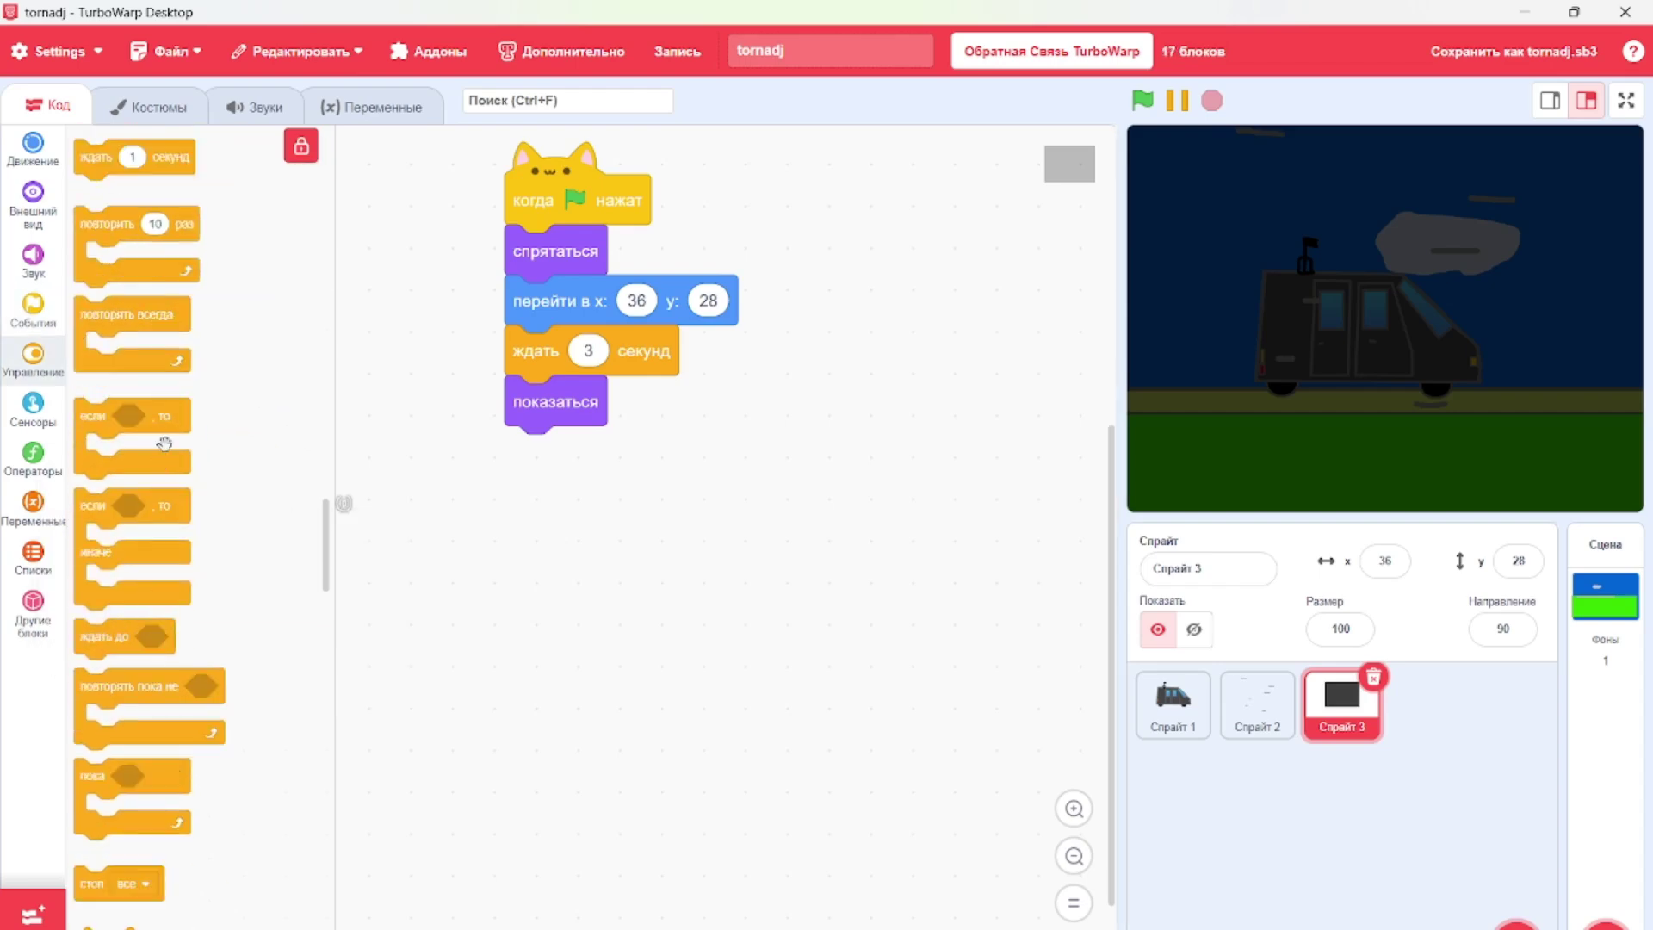
drag(165, 444, 560, 443)
drag(666, 447, 172, 413)
drag(129, 315, 173, 430)
- Append an empty repeat 10 times block under the show block in the dark rectangle sprite's script
click(31, 215)
click(33, 310)
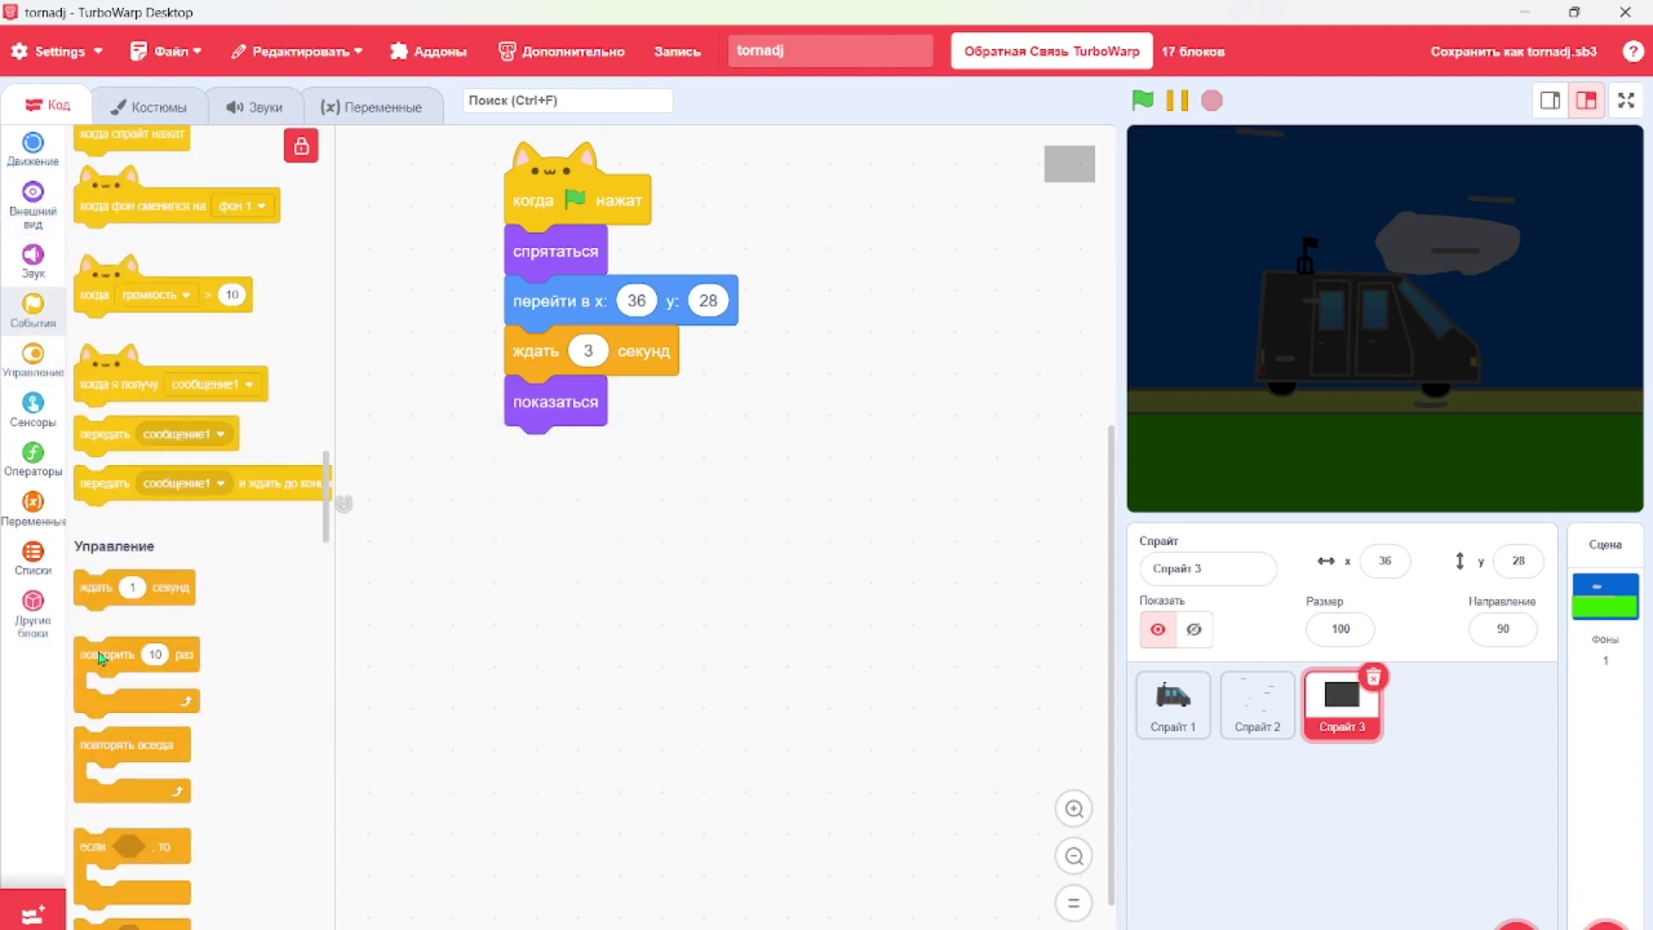
drag(101, 658, 534, 465)
- Insert a set effect block directly under the green-flag event, with the transparency effect (прозрачность) set to 100
scroll(142, 274, up, 10)
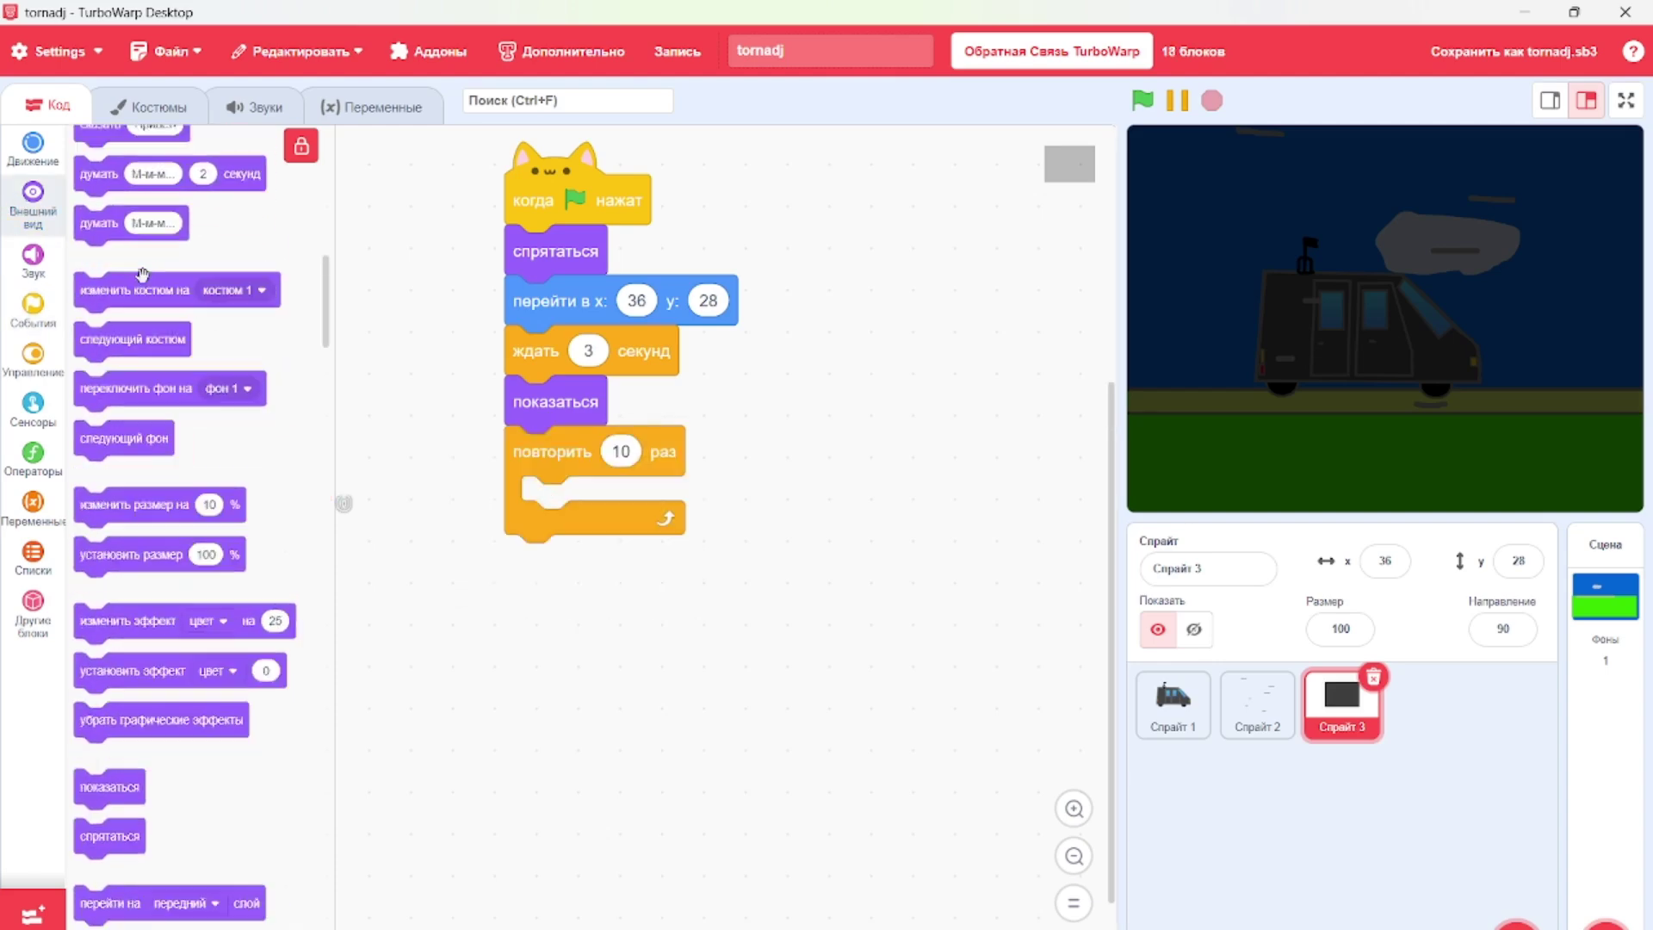
scroll(142, 274, down, 5)
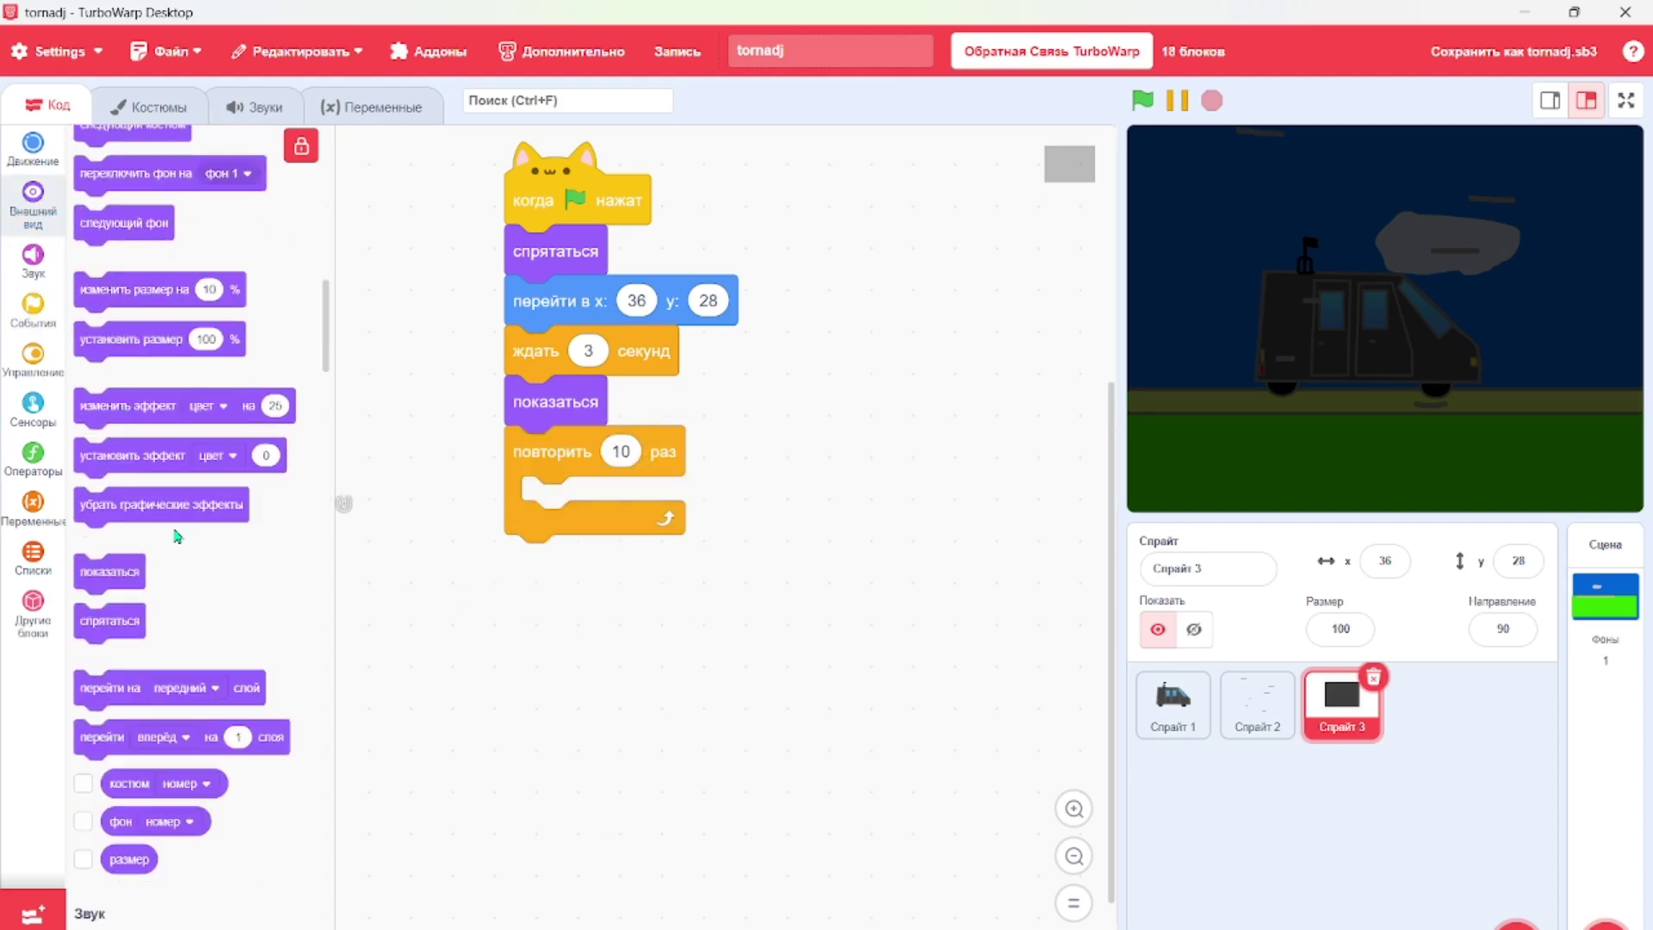
drag(106, 459, 551, 252)
click(708, 250)
click(691, 544)
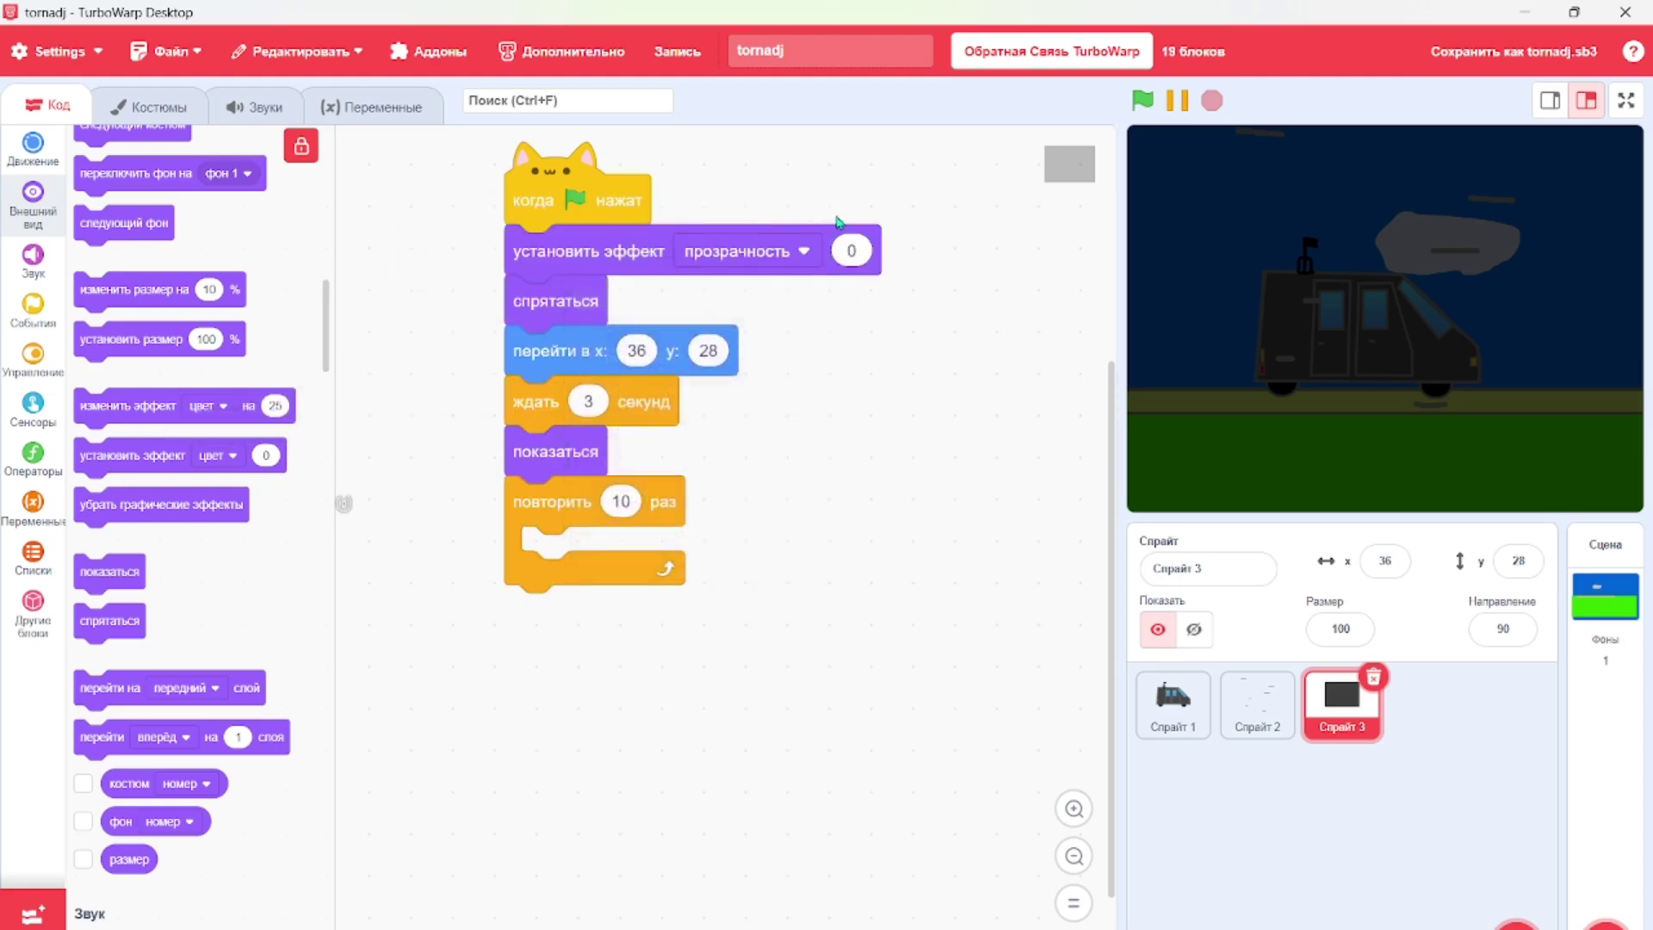
click(852, 251)
text(100)
click(1034, 230)
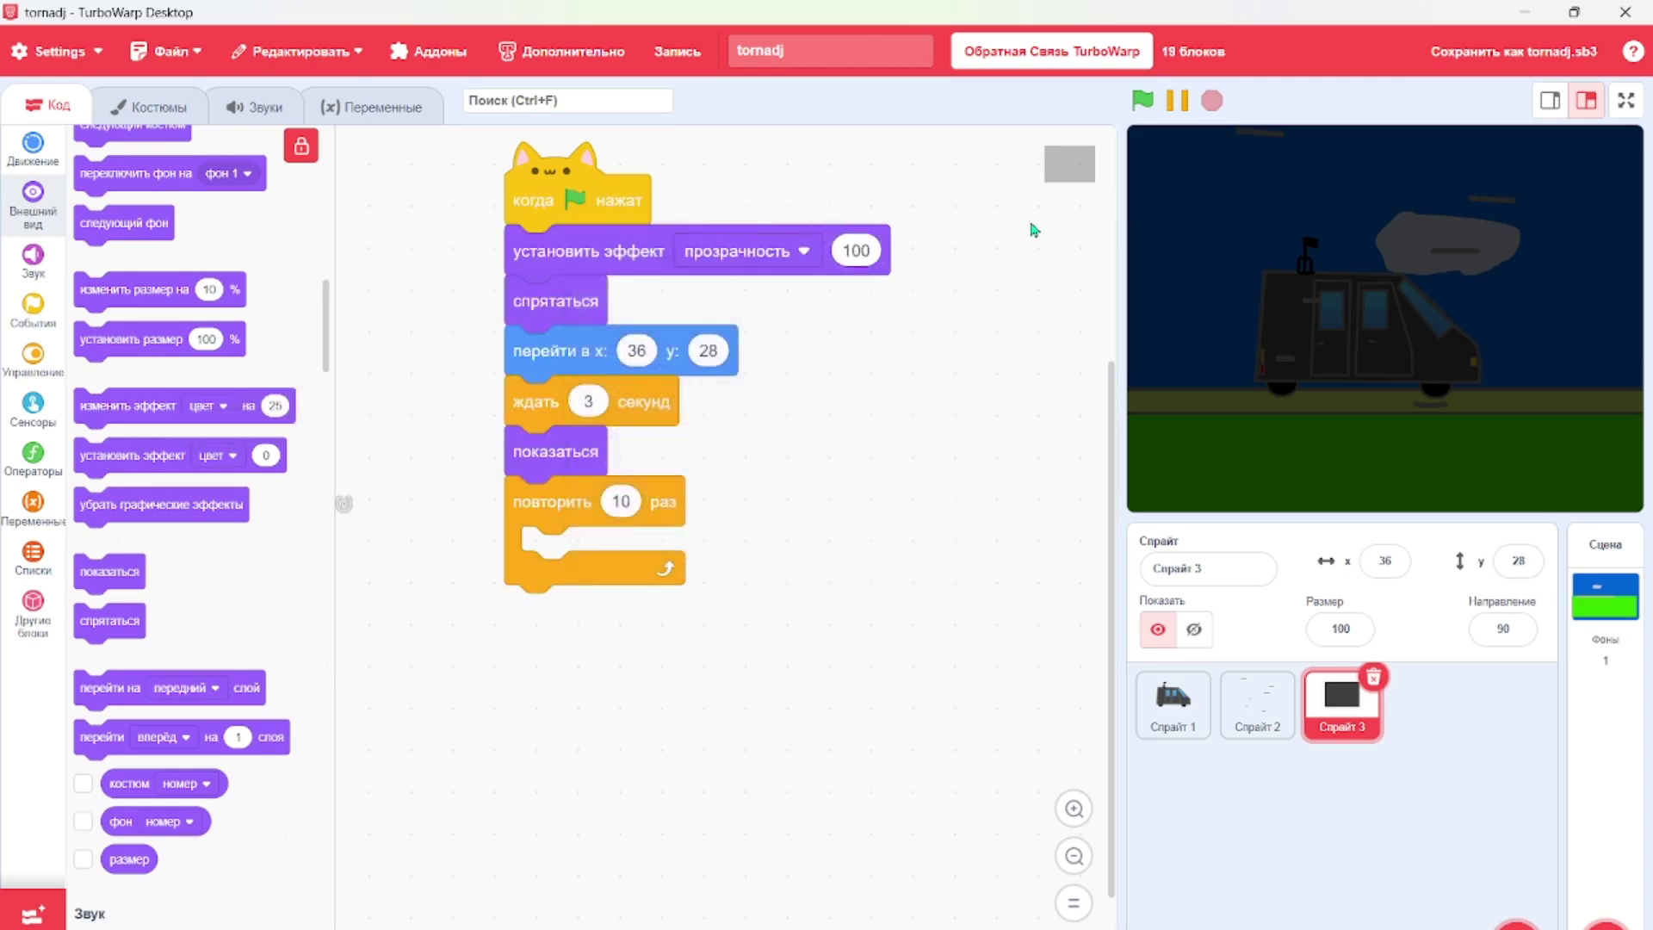
- Put a change effect block inside the repeat loop that changes transparency (прозрачность) by -10
drag(124, 414, 581, 558)
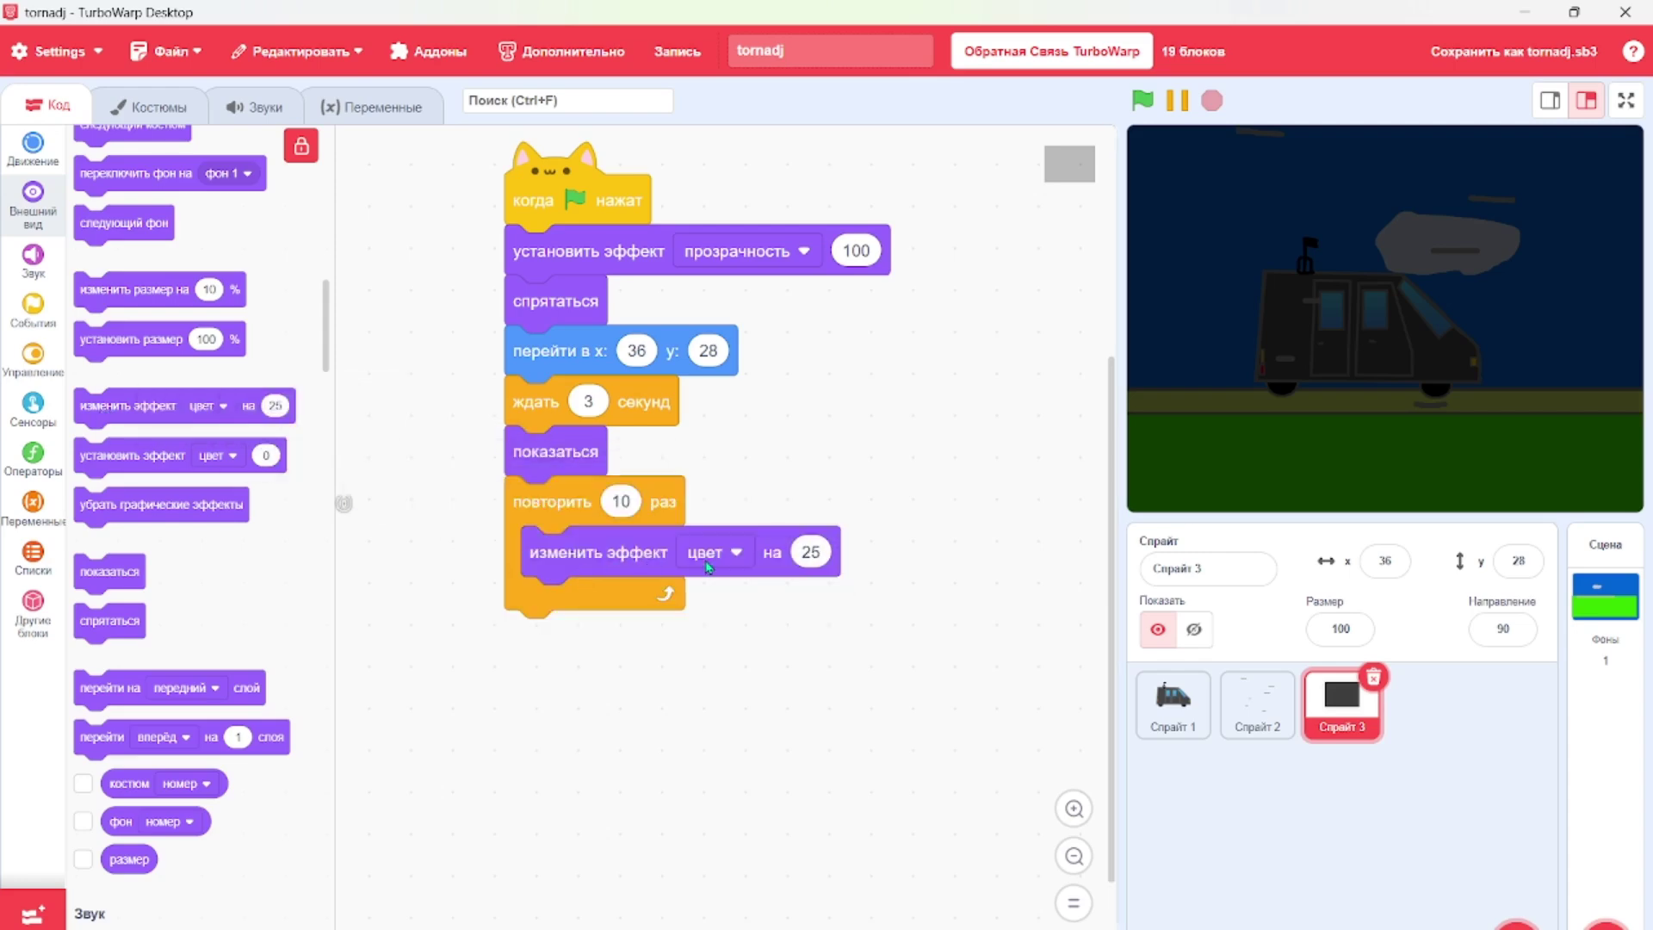
click(701, 552)
click(659, 845)
click(873, 558)
text(-1)
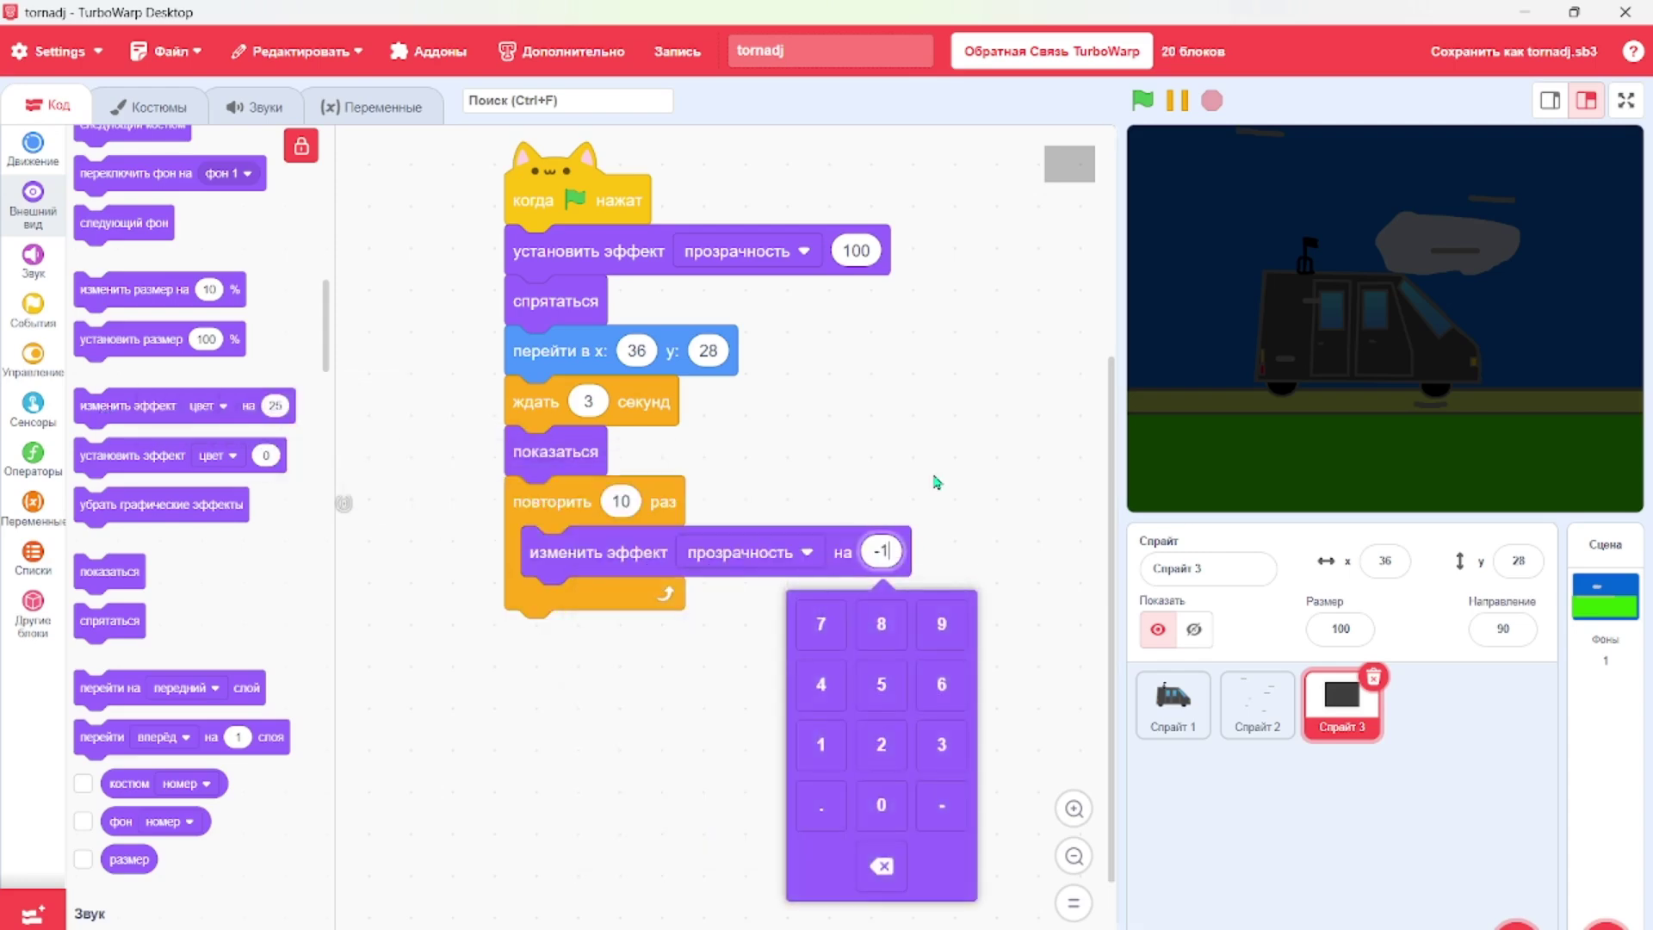
text(0)
click(898, 457)
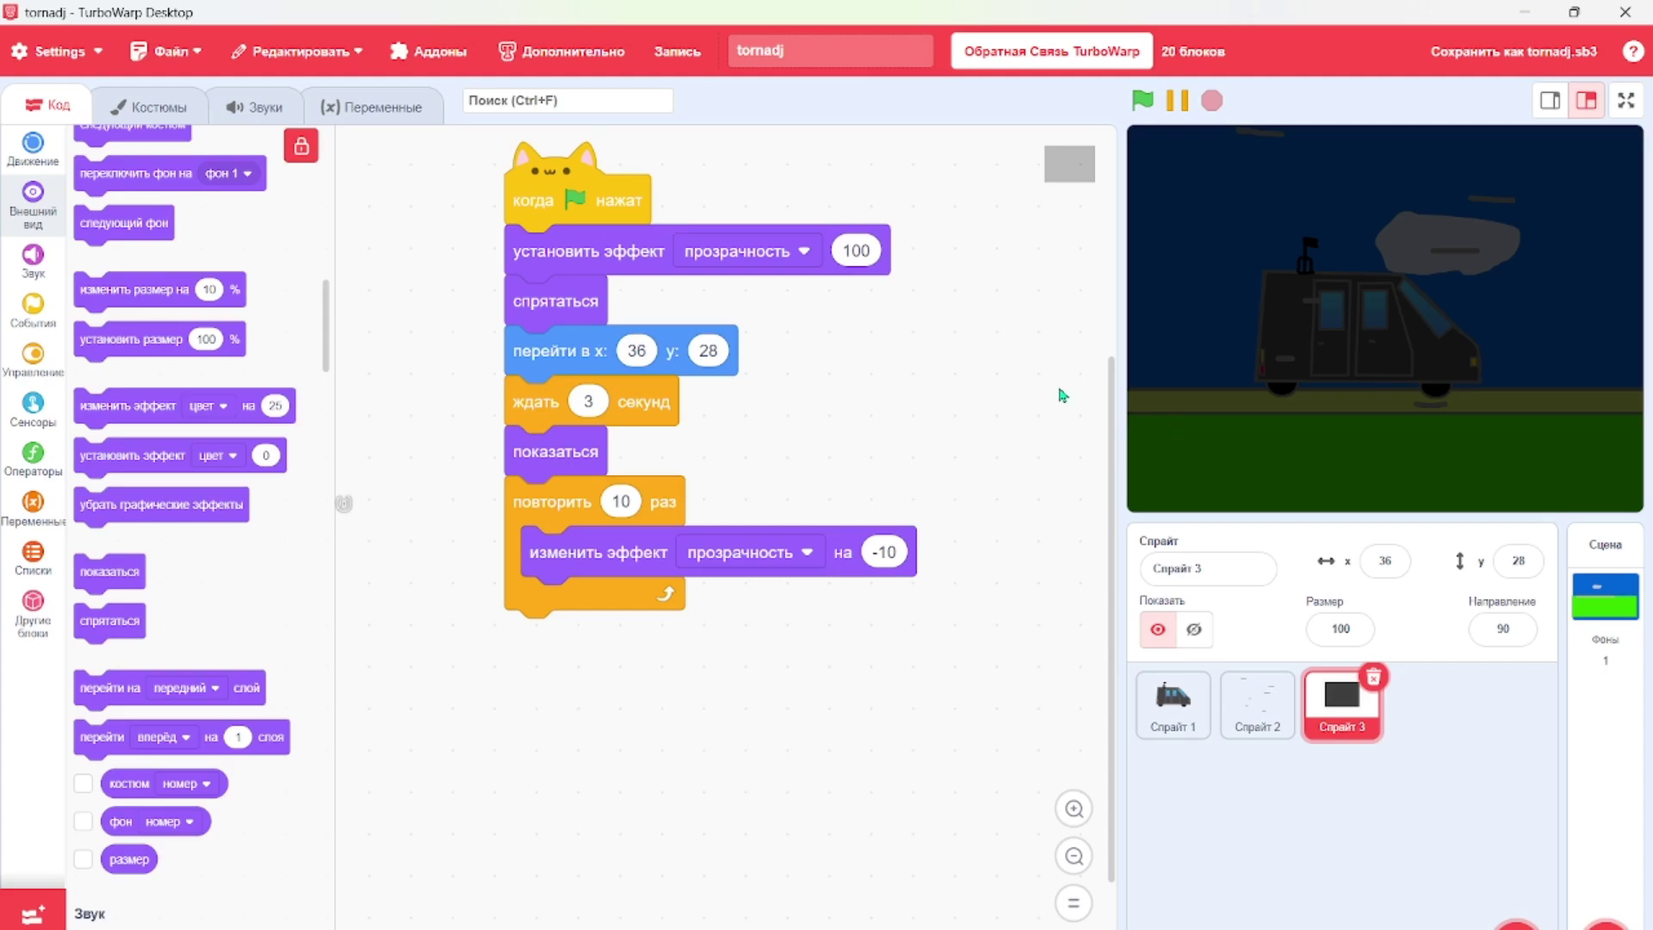
- Run the project in full screen to check the dark overlay's fade-in, and return to the editor
click(1147, 95)
click(1625, 100)
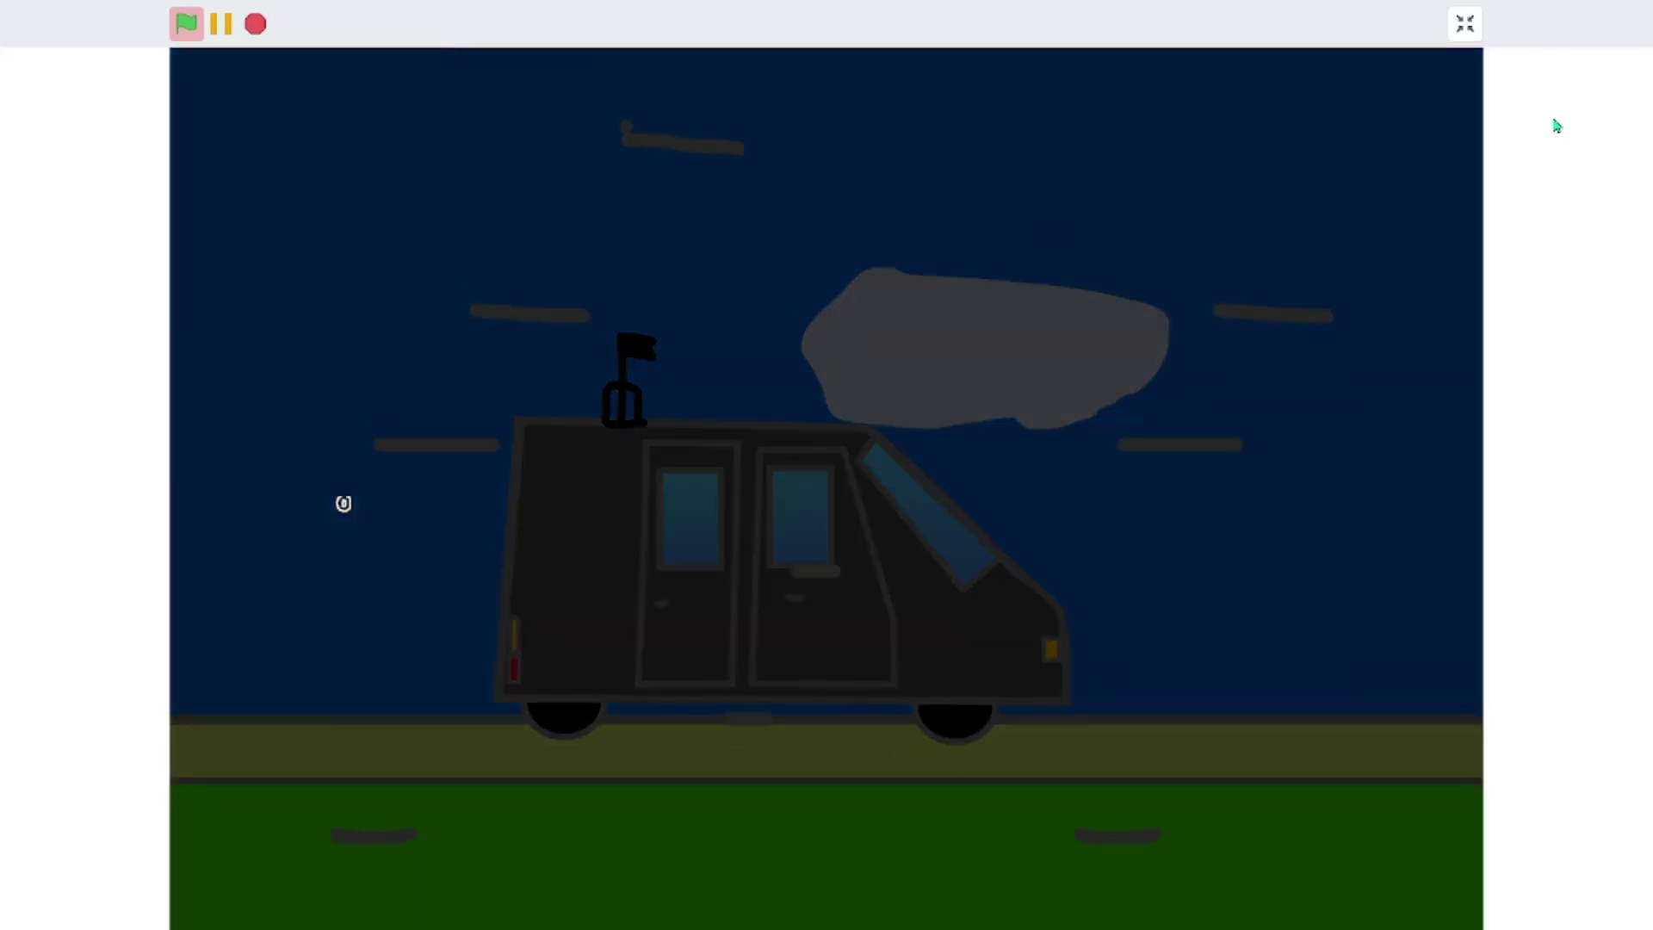
click(1465, 23)
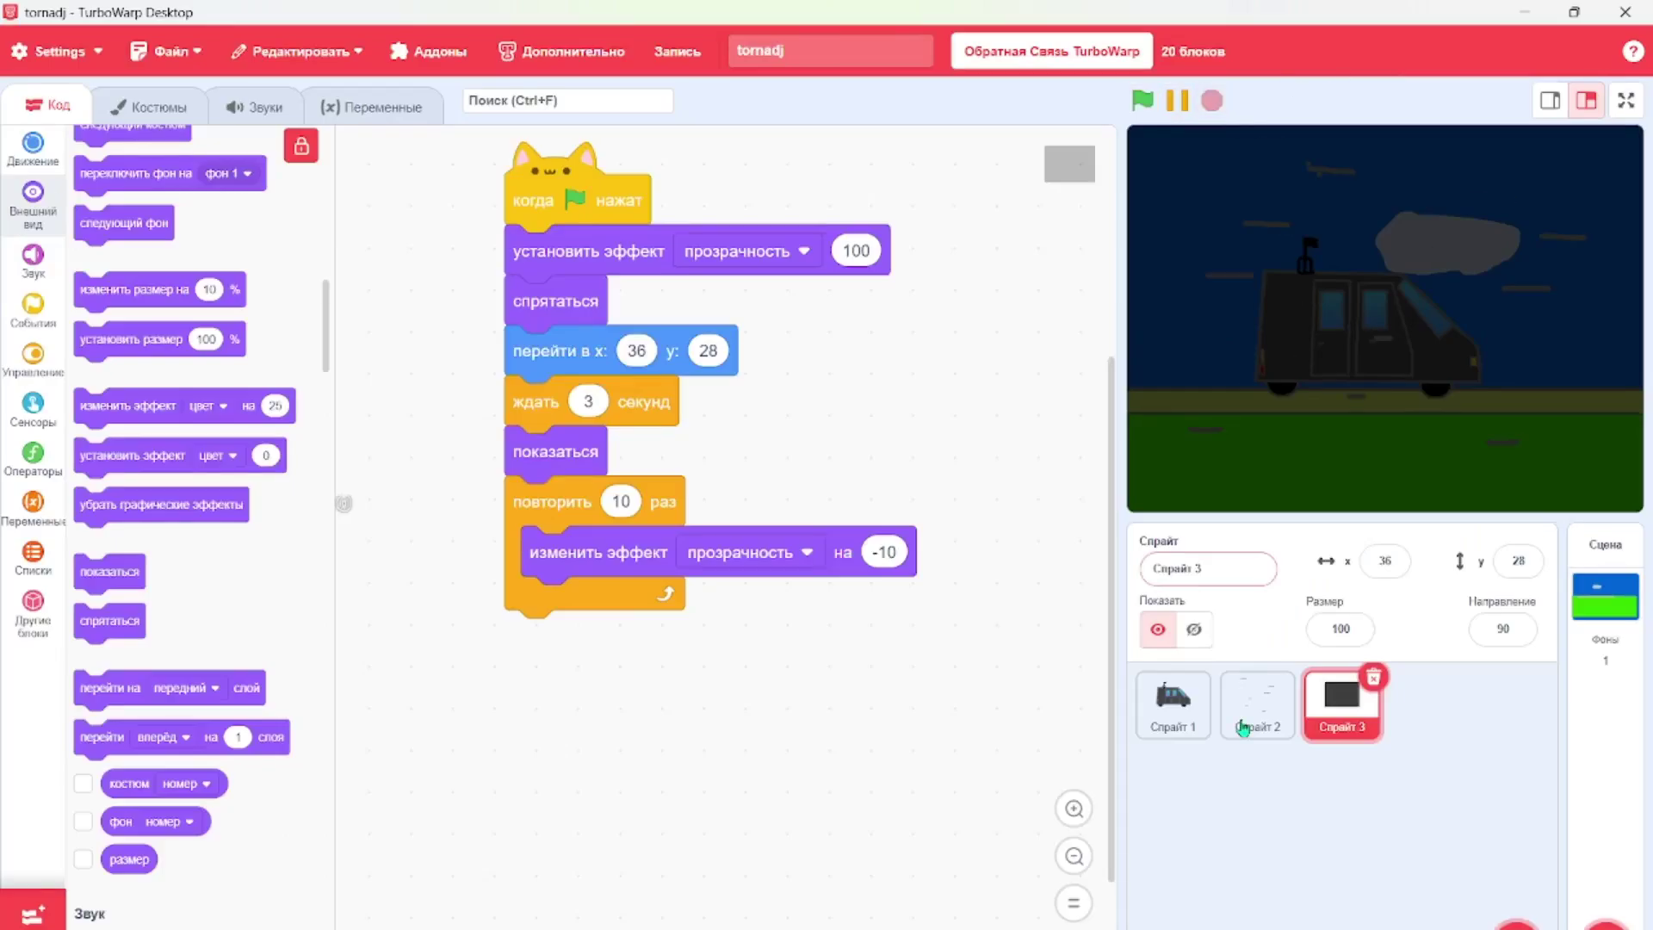
- Save the project to tornadj.sb3
click(1257, 702)
click(166, 51)
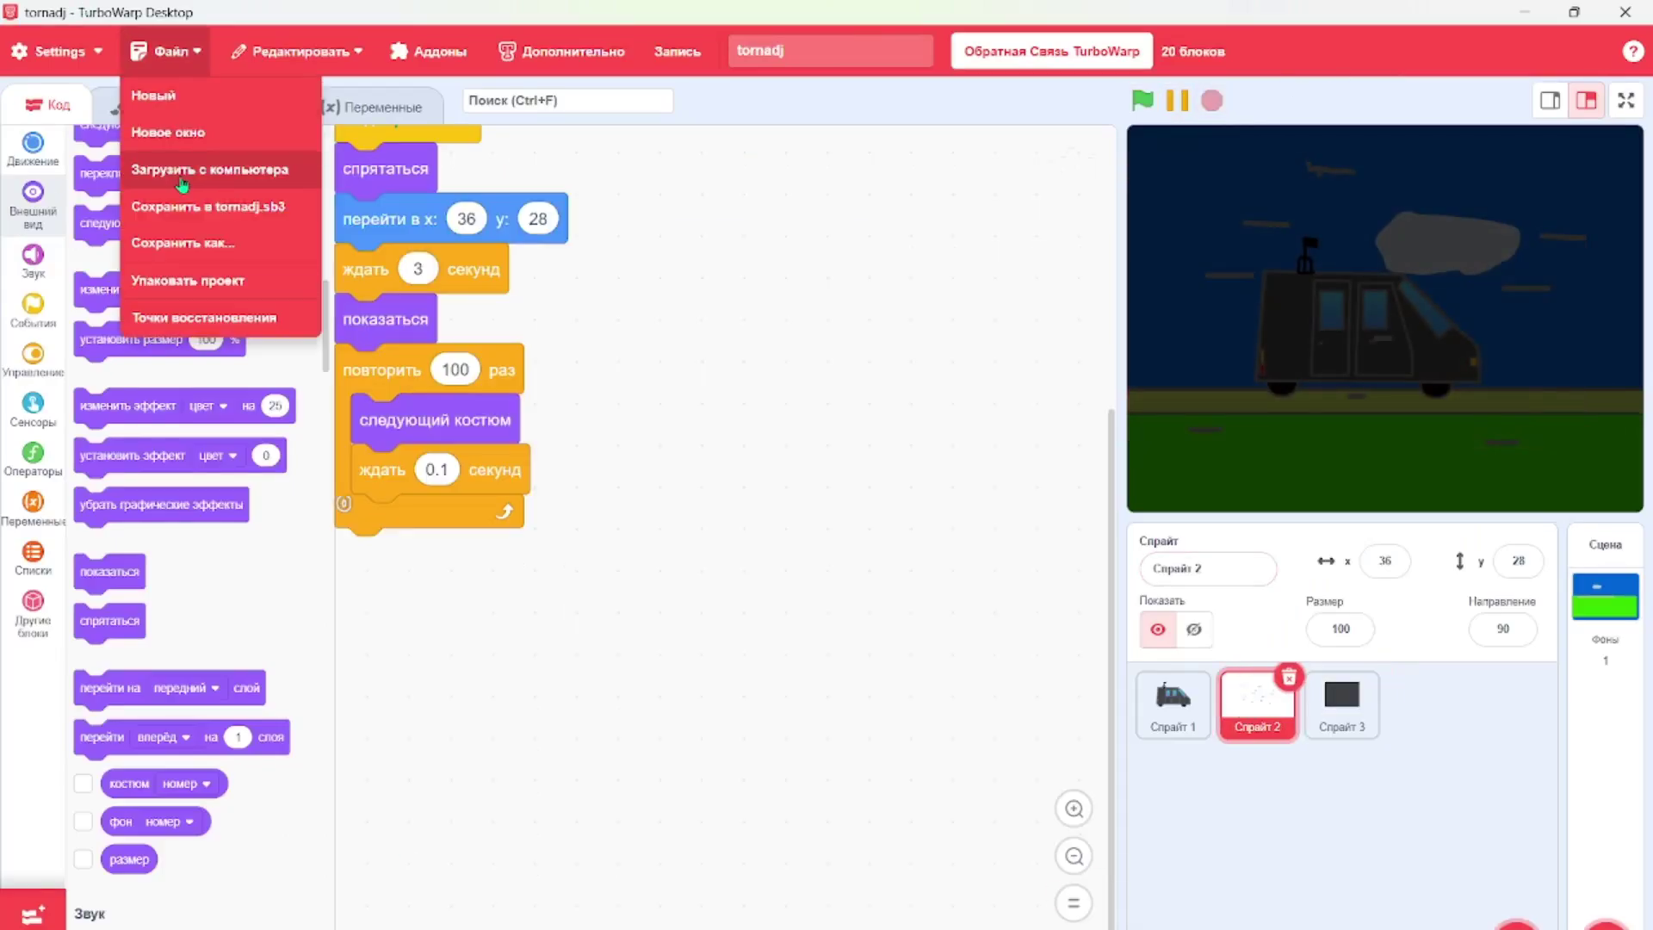
click(221, 207)
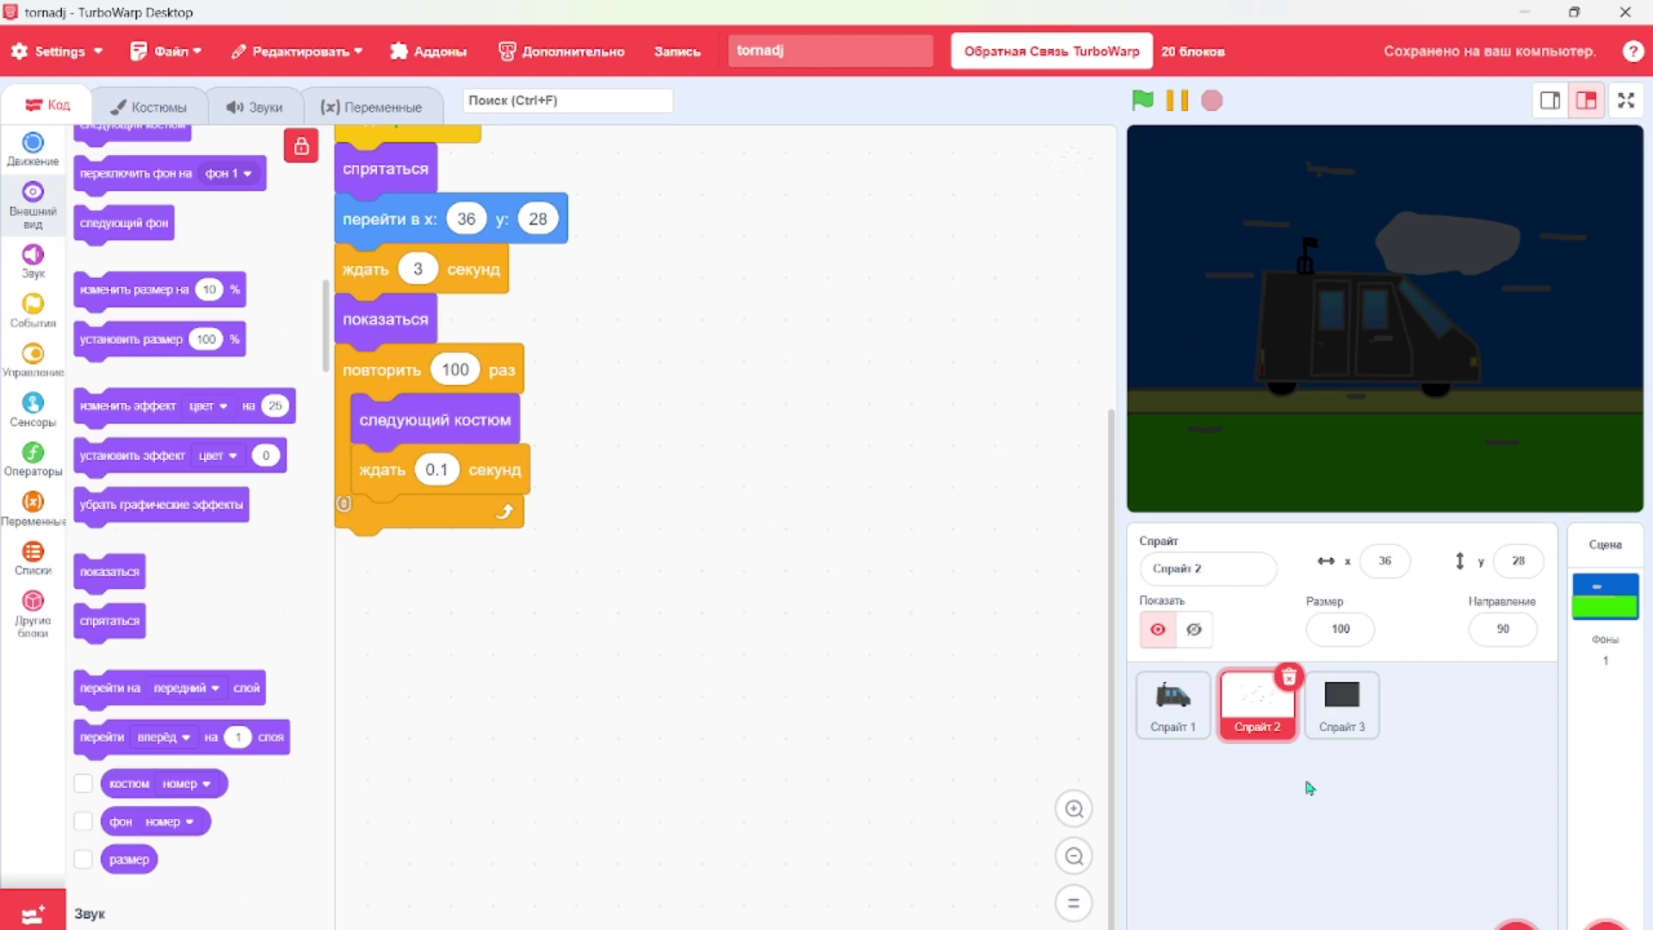
- Append a hide block (спрятаться) under the repeat 100 times loop in the wind streaks sprite's script
click(1343, 715)
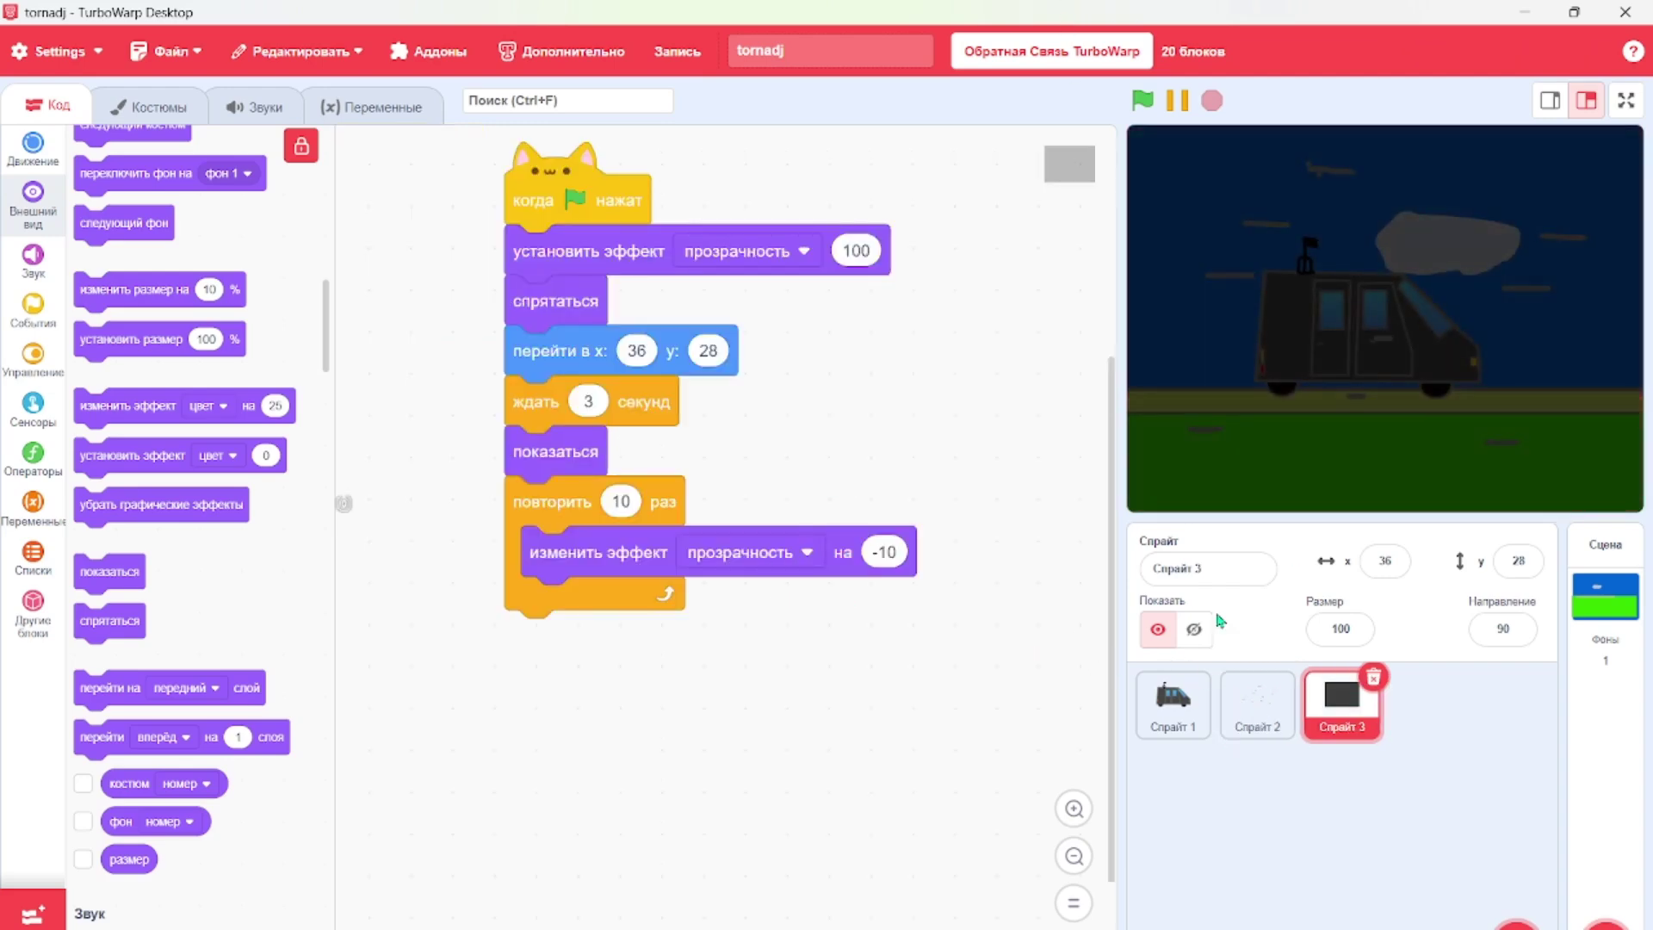
click(1257, 702)
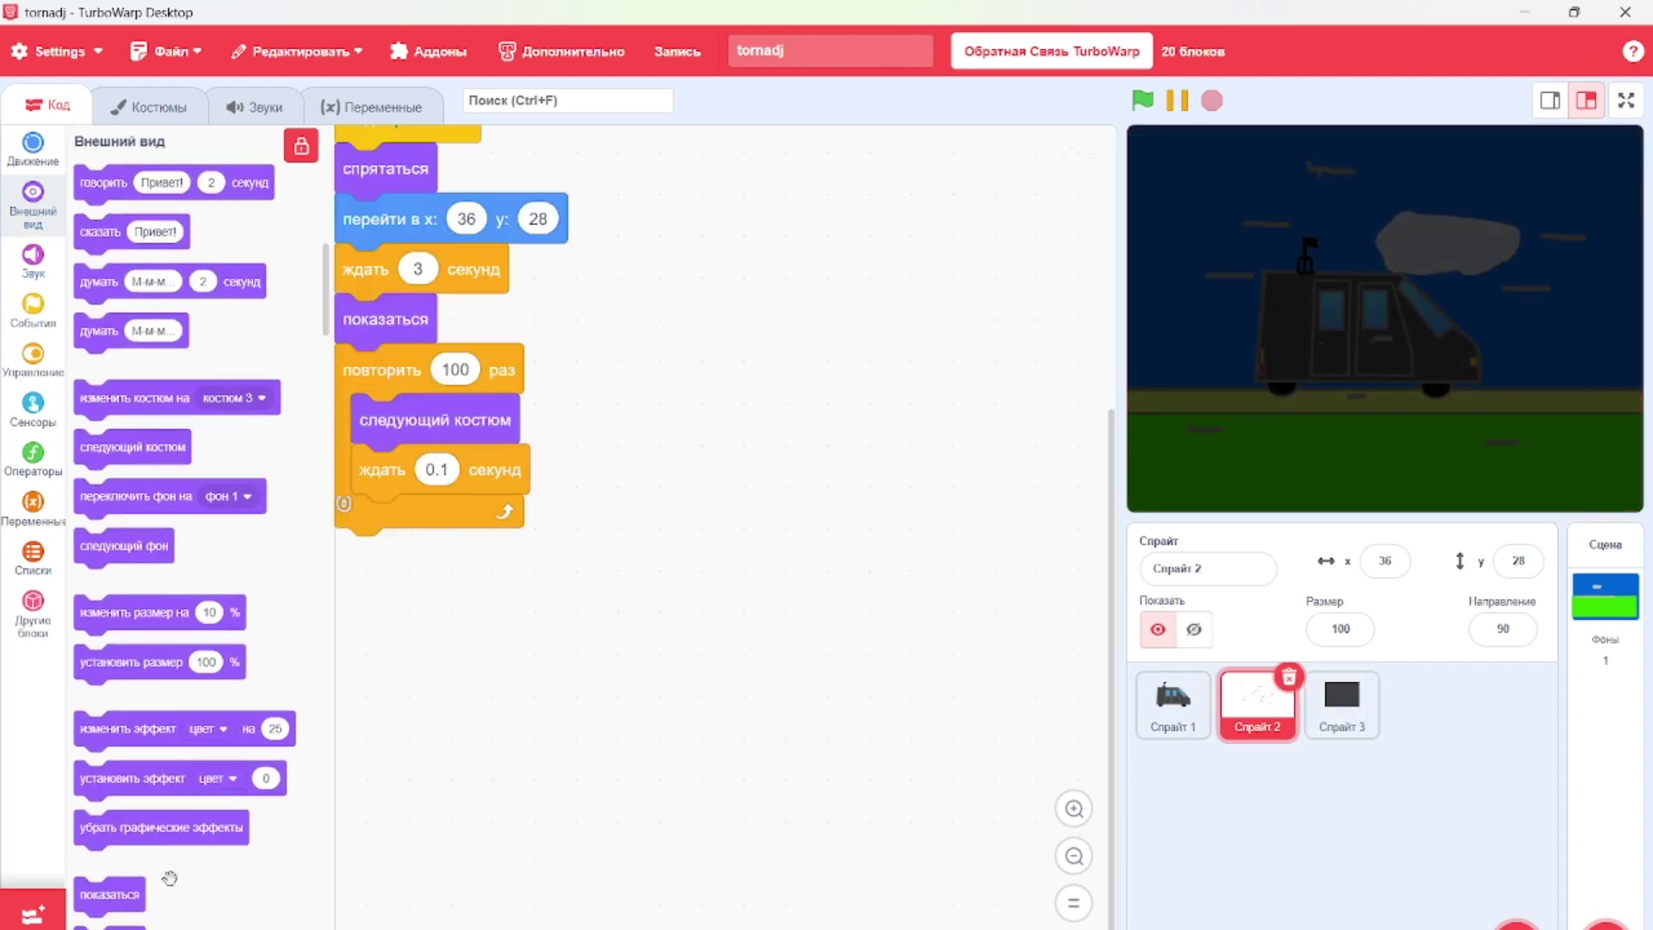
drag(112, 895, 379, 551)
- Append a wait 10 seconds block and a hide block (спрятаться) to the end of the dark rectangle sprite's script
click(1343, 702)
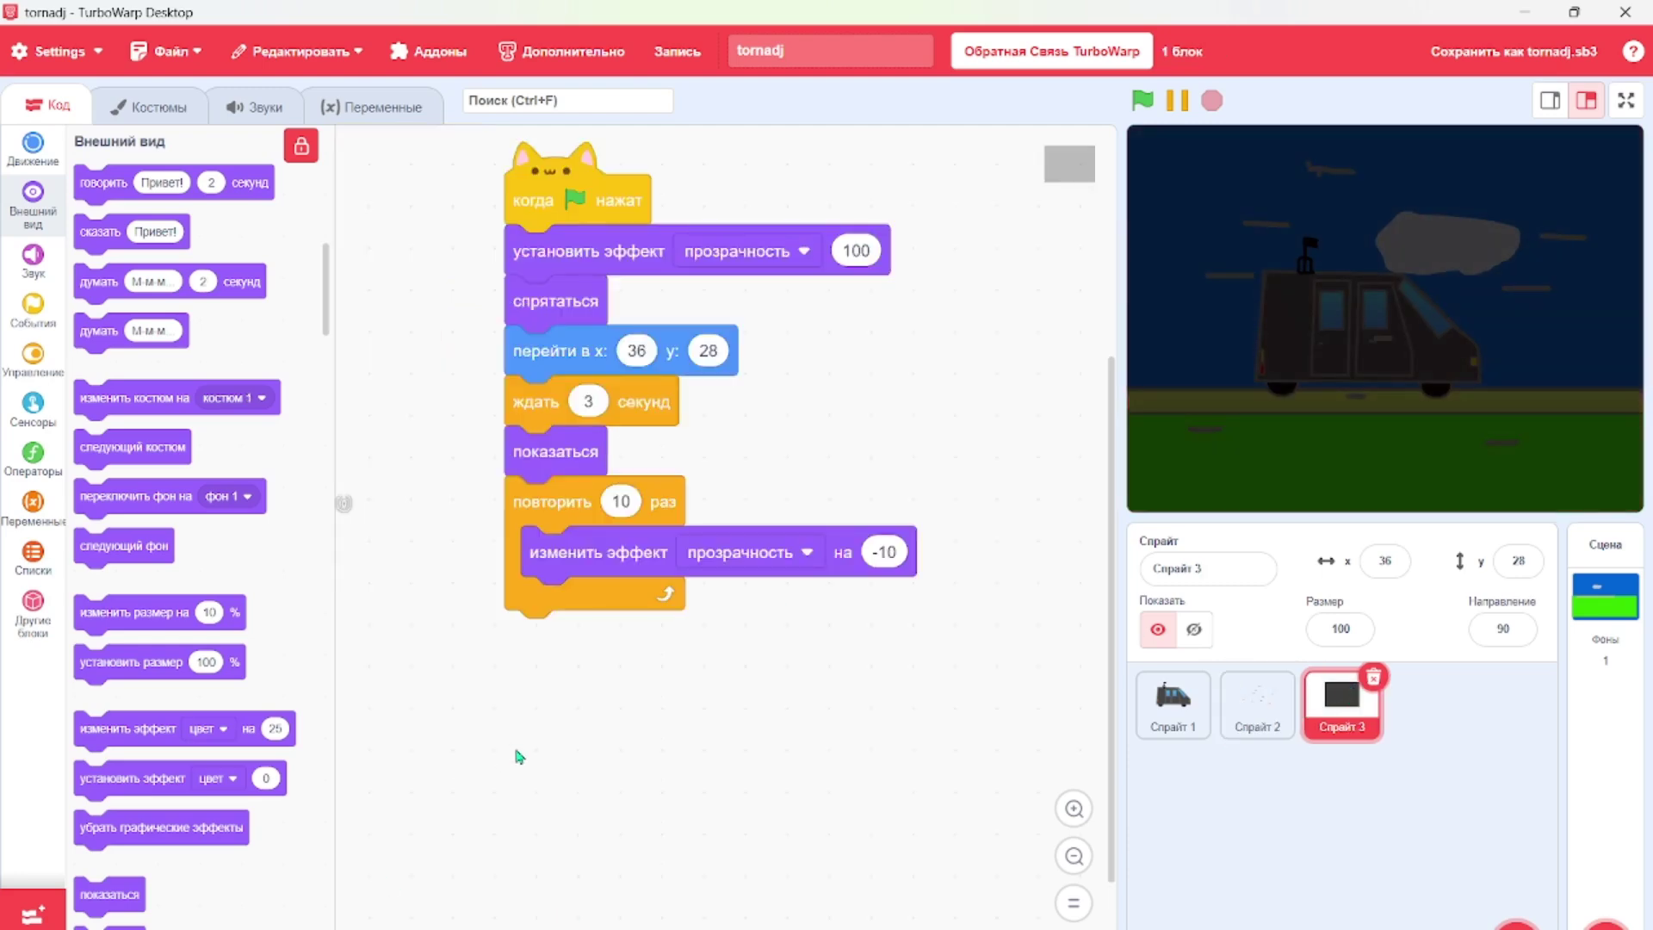
click(26, 314)
drag(94, 803, 507, 553)
click(560, 552)
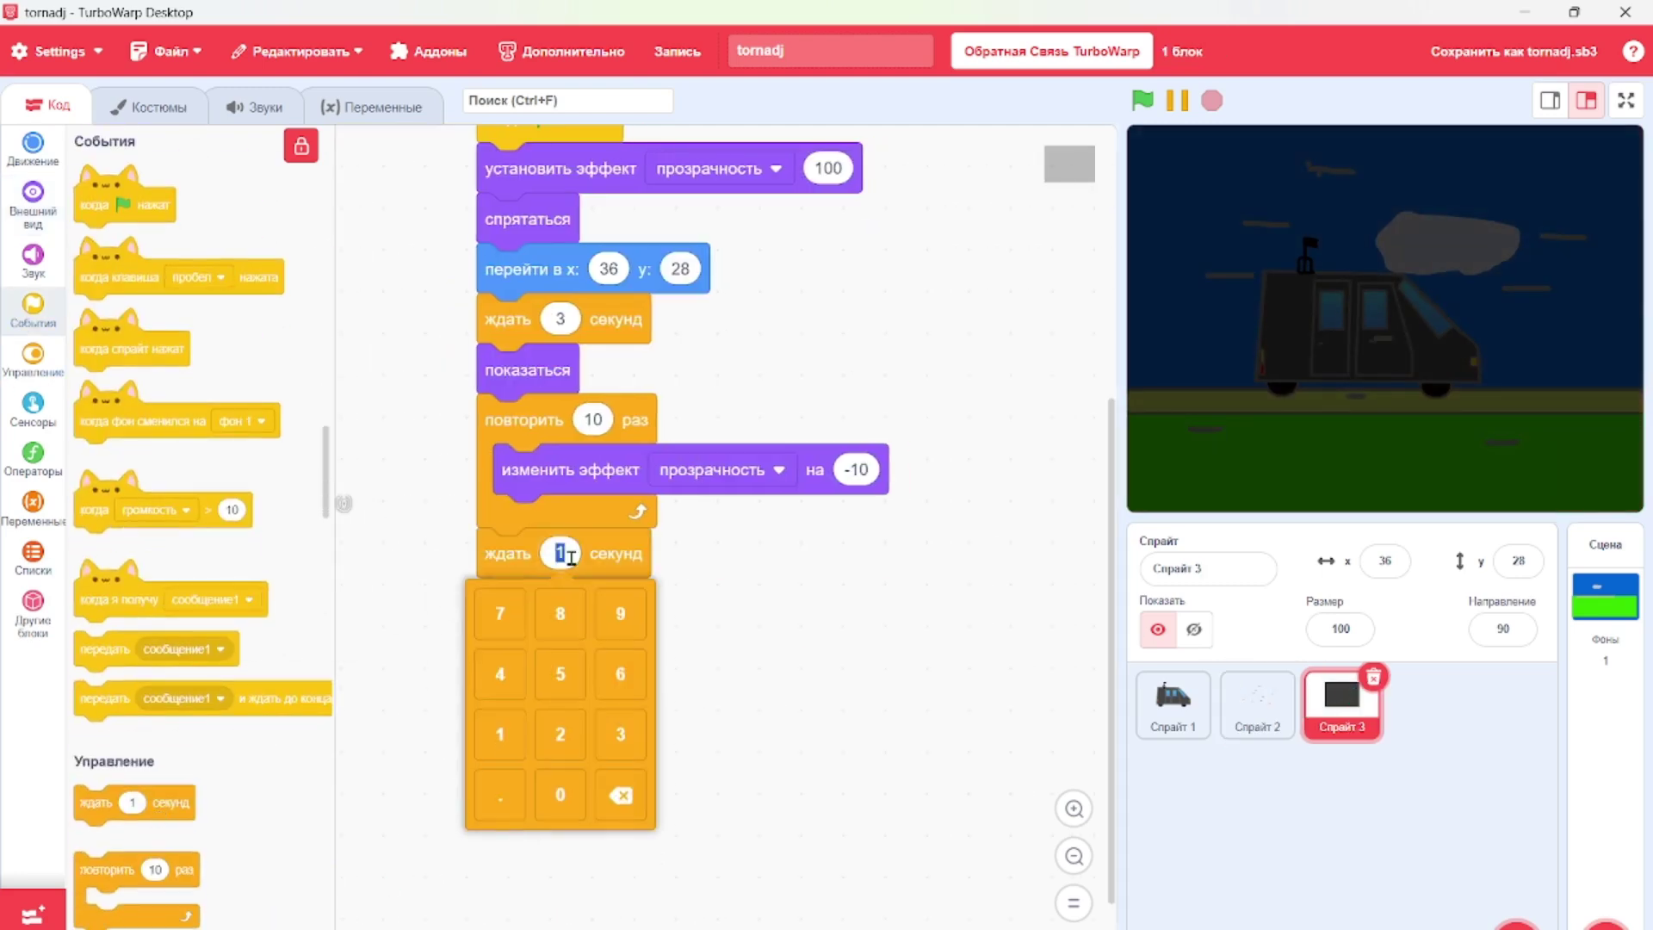
text(10)
click(803, 624)
click(32, 203)
drag(108, 914, 514, 615)
- Append a wait block set to 7 seconds under the glide block in the vehicle sprite's script
click(1173, 702)
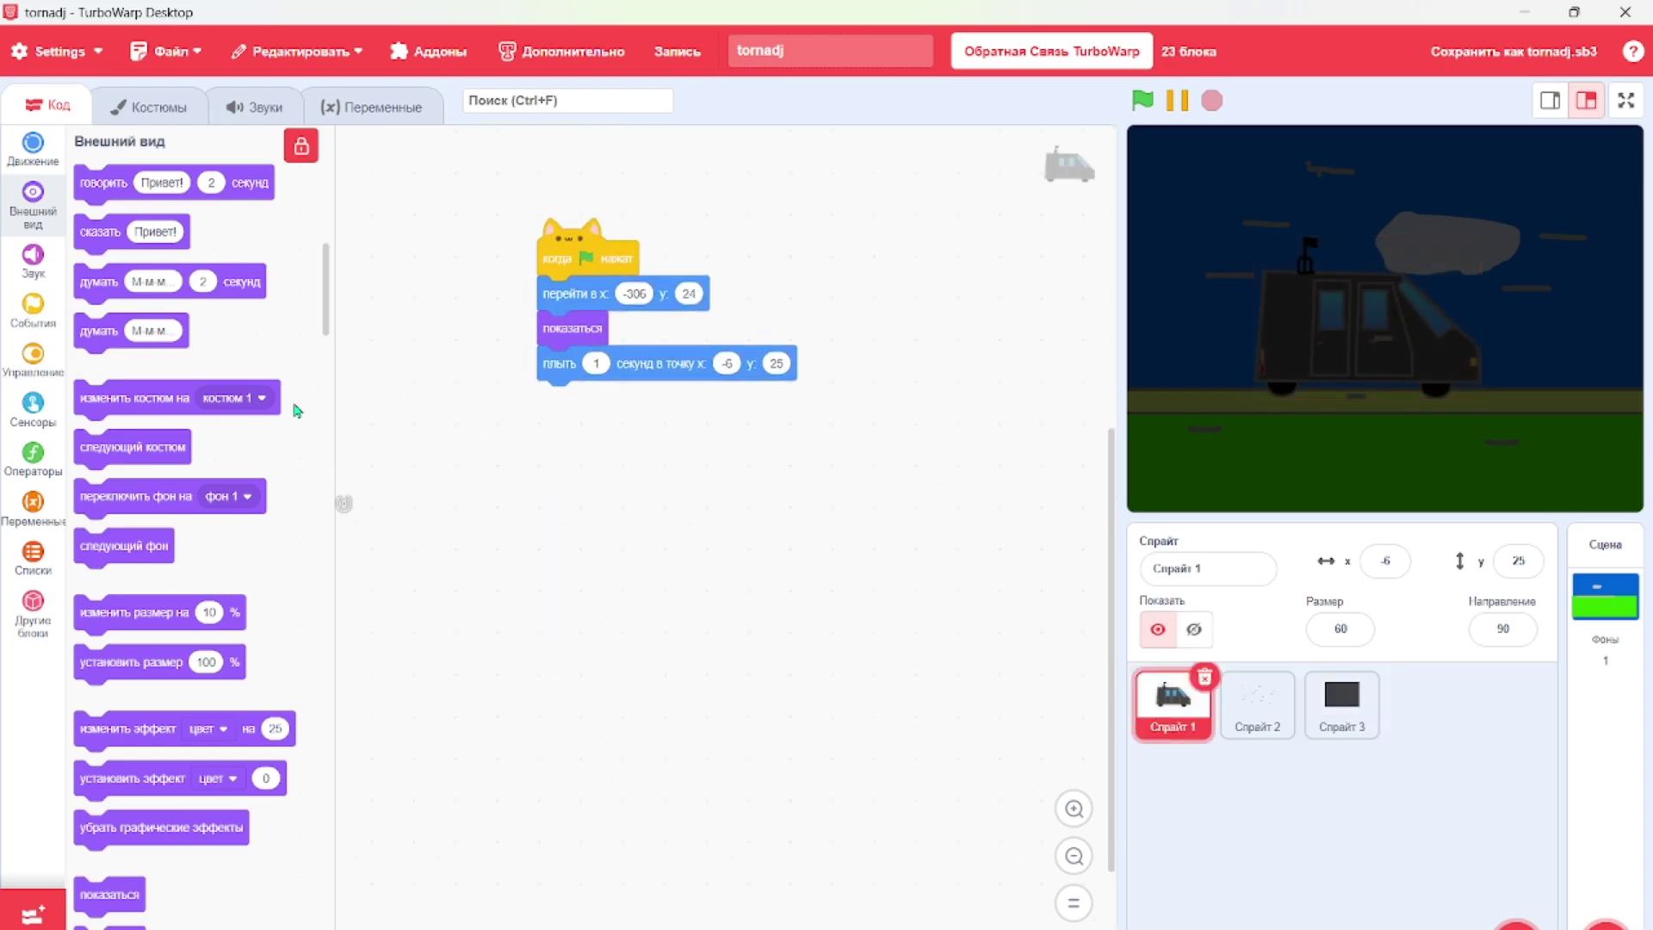
click(32, 310)
drag(94, 802, 568, 398)
click(596, 397)
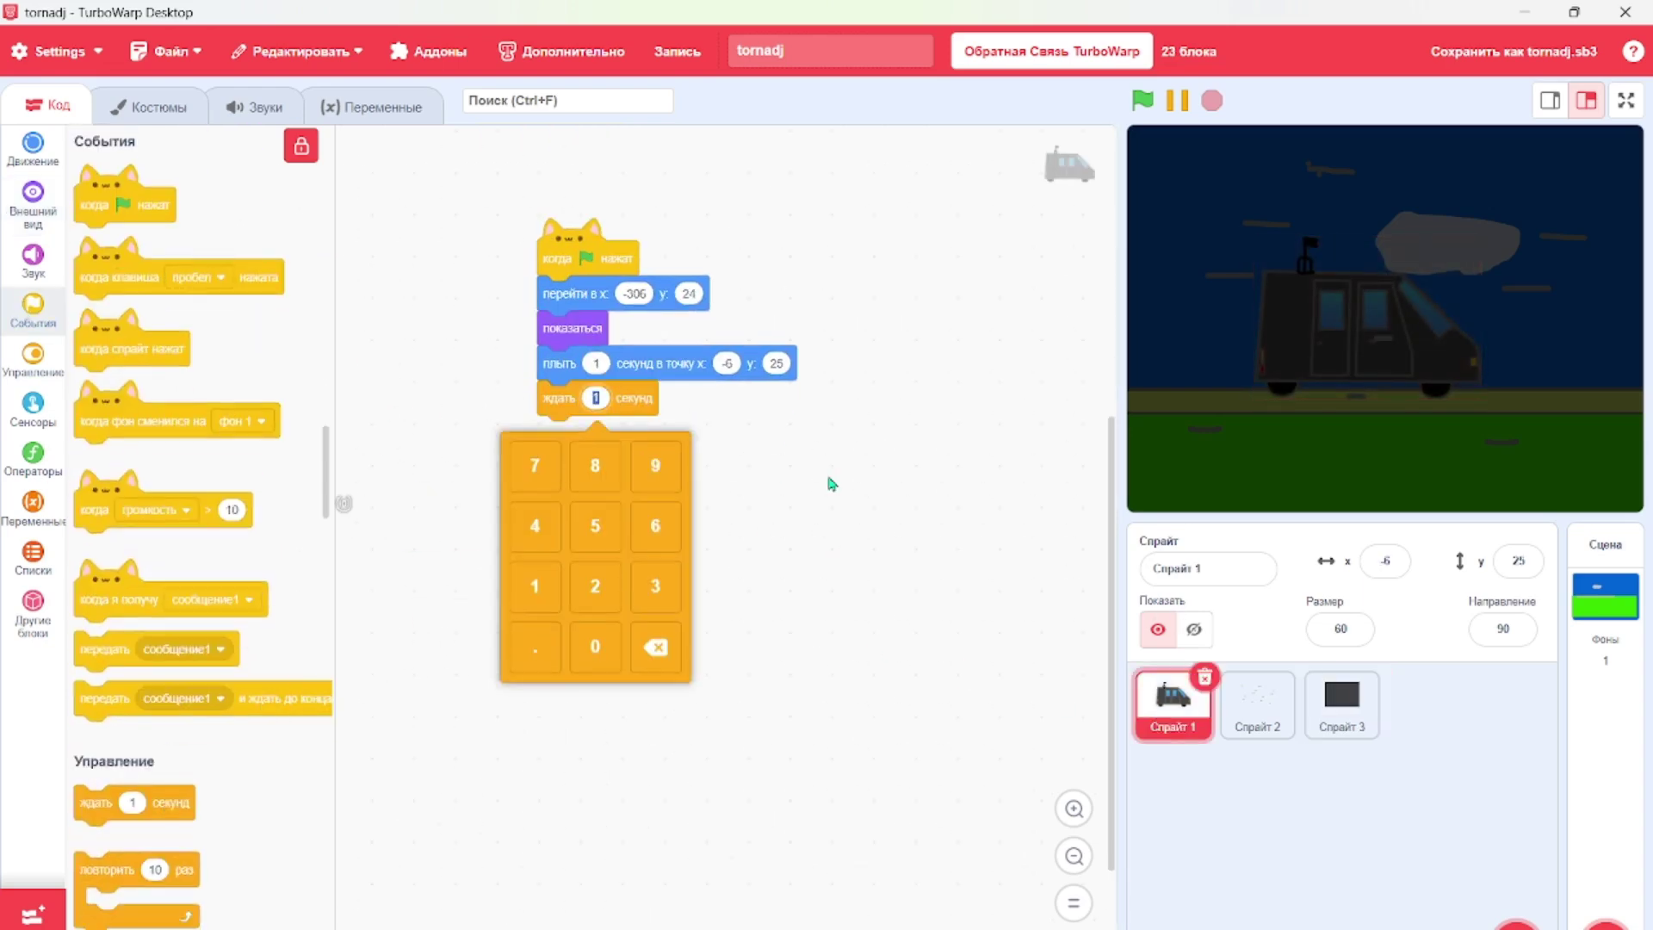
text(4)
click(842, 466)
click(596, 398)
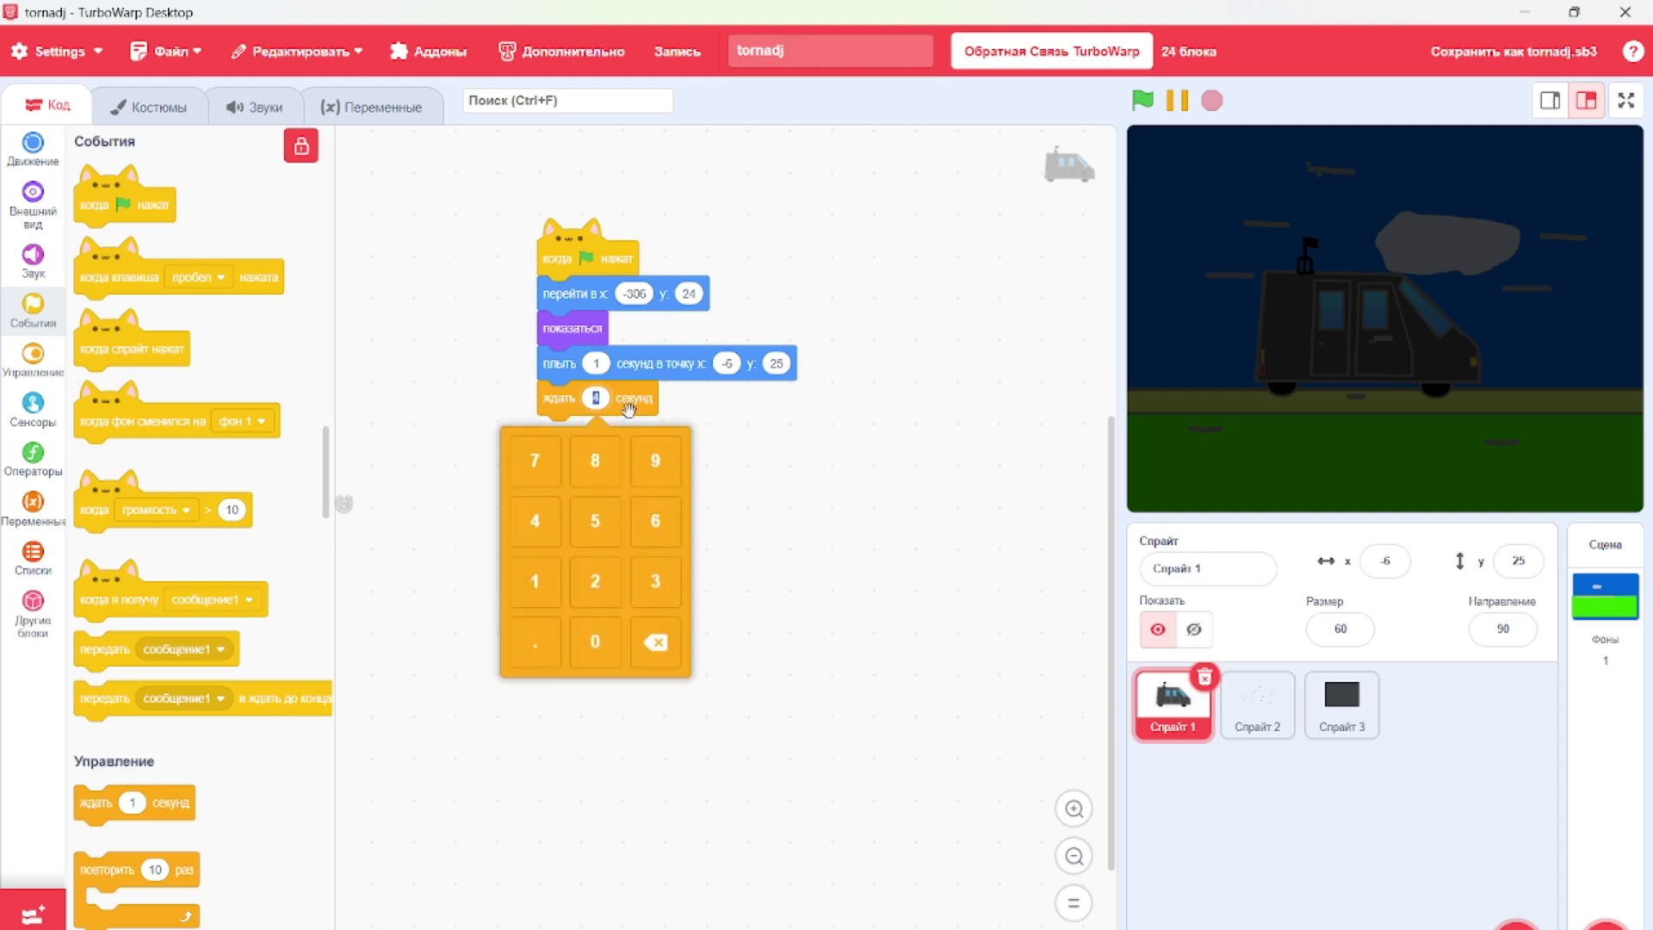
click(785, 476)
scroll(424, 354, up, 2)
scroll(425, 354, down, 2)
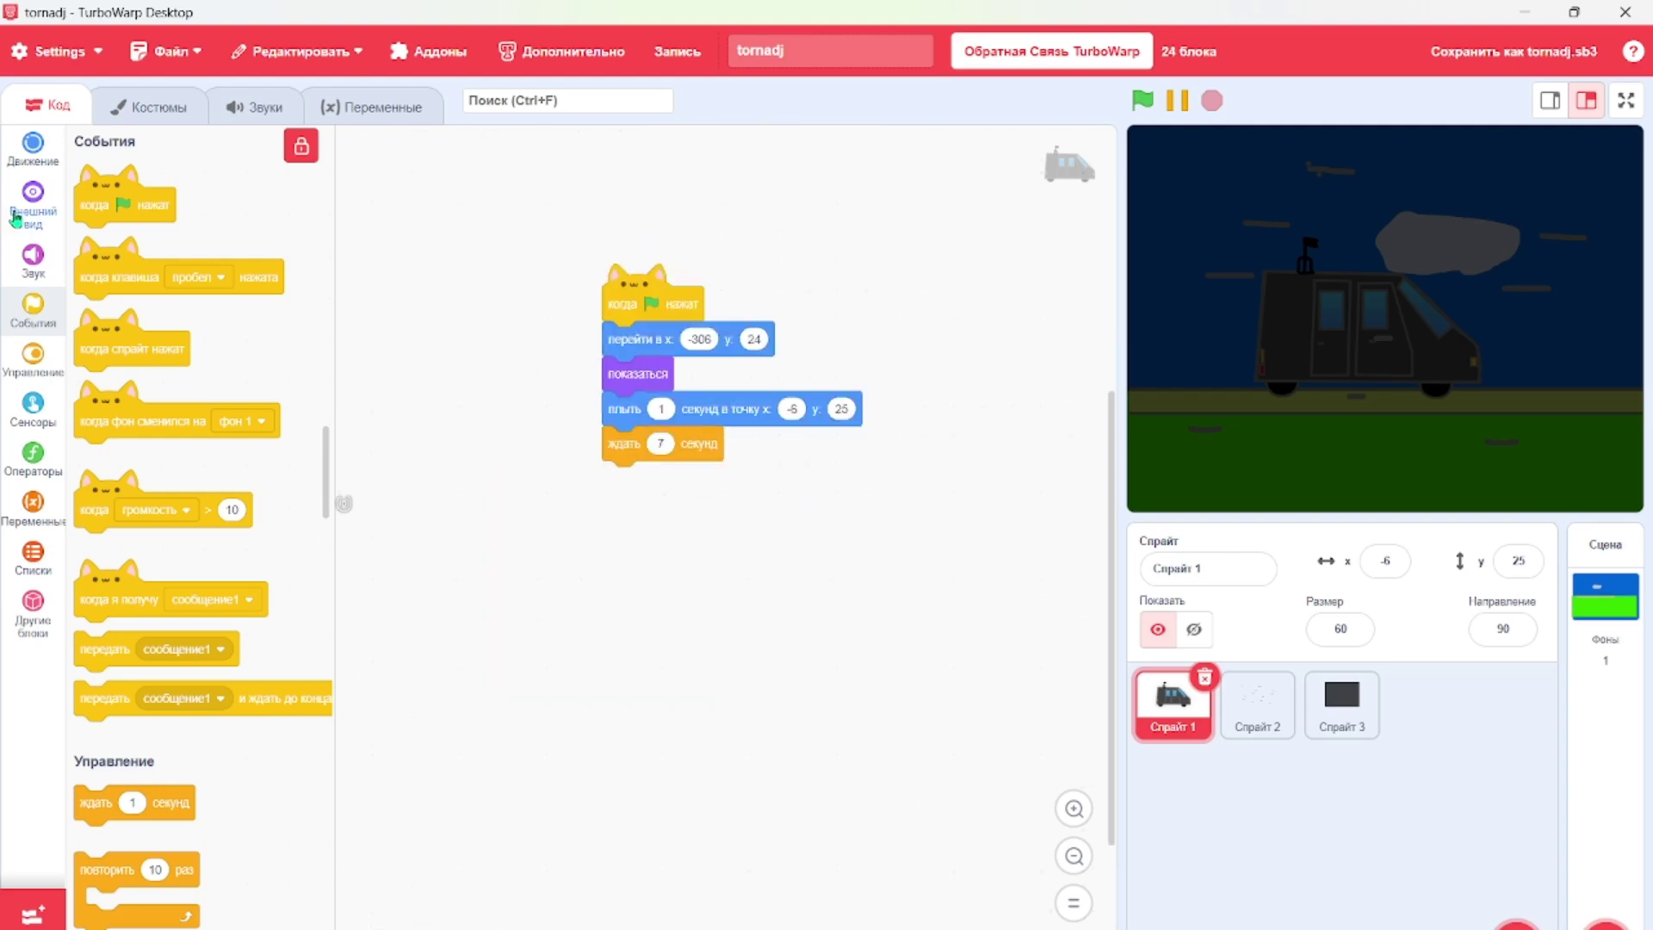
- Insert a point in direction 90 block directly under the green-flag event in the vehicle's script
click(28, 160)
scroll(658, 536, up, 2)
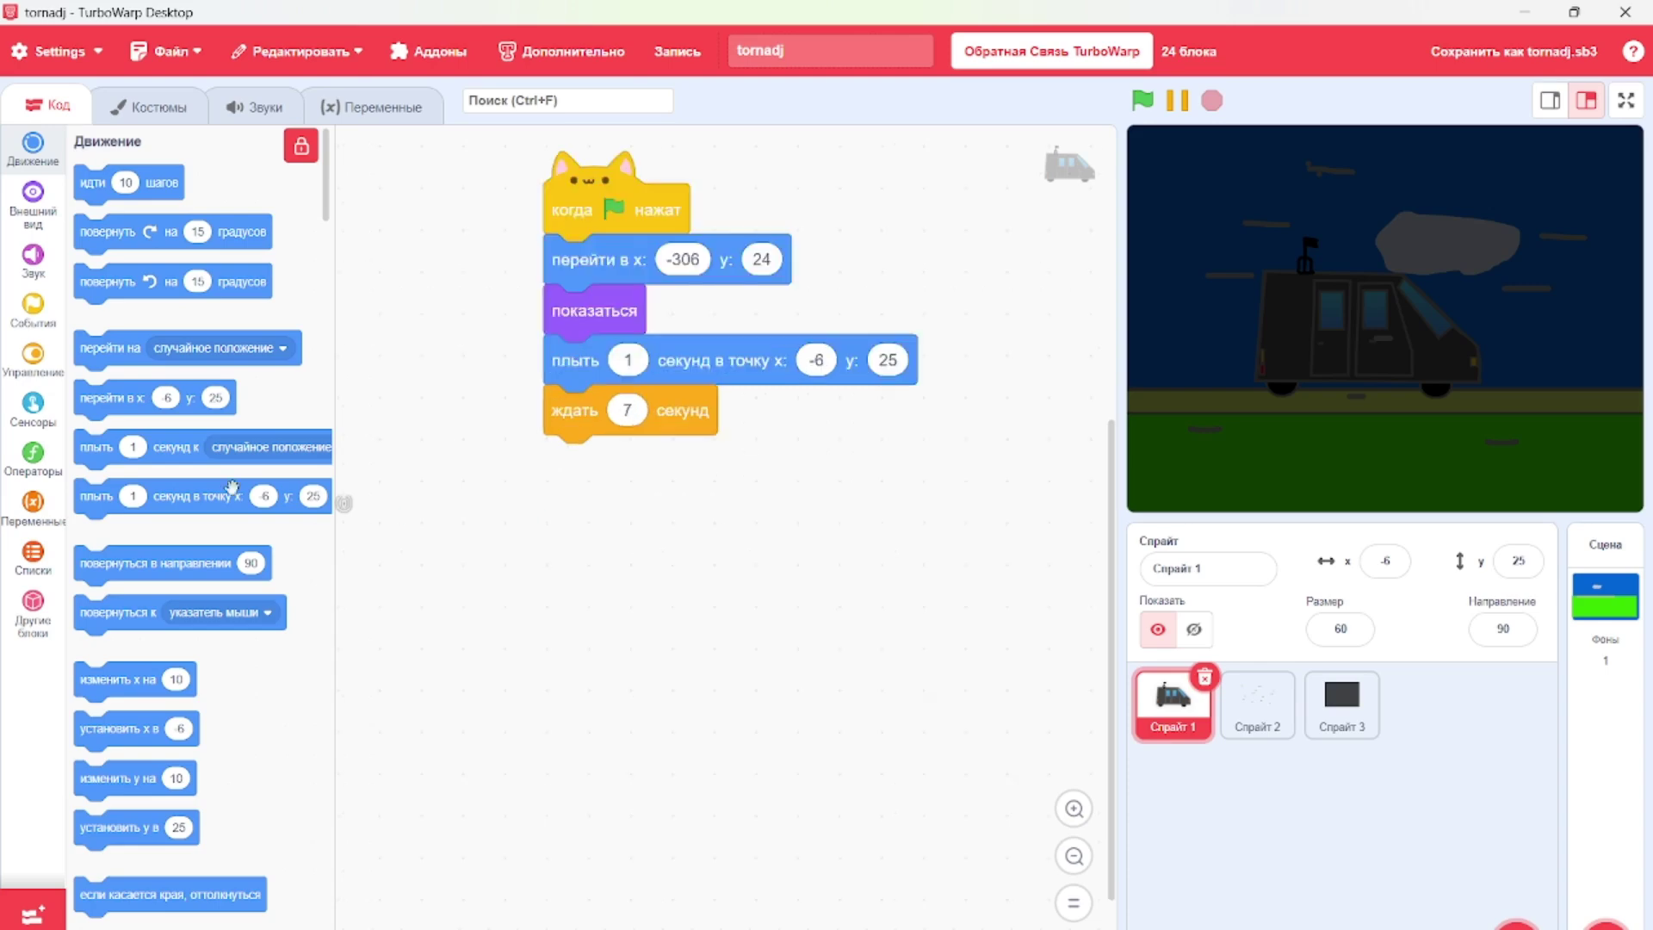
scroll(217, 509, down, 3)
scroll(135, 386, up, 3)
drag(177, 565, 663, 262)
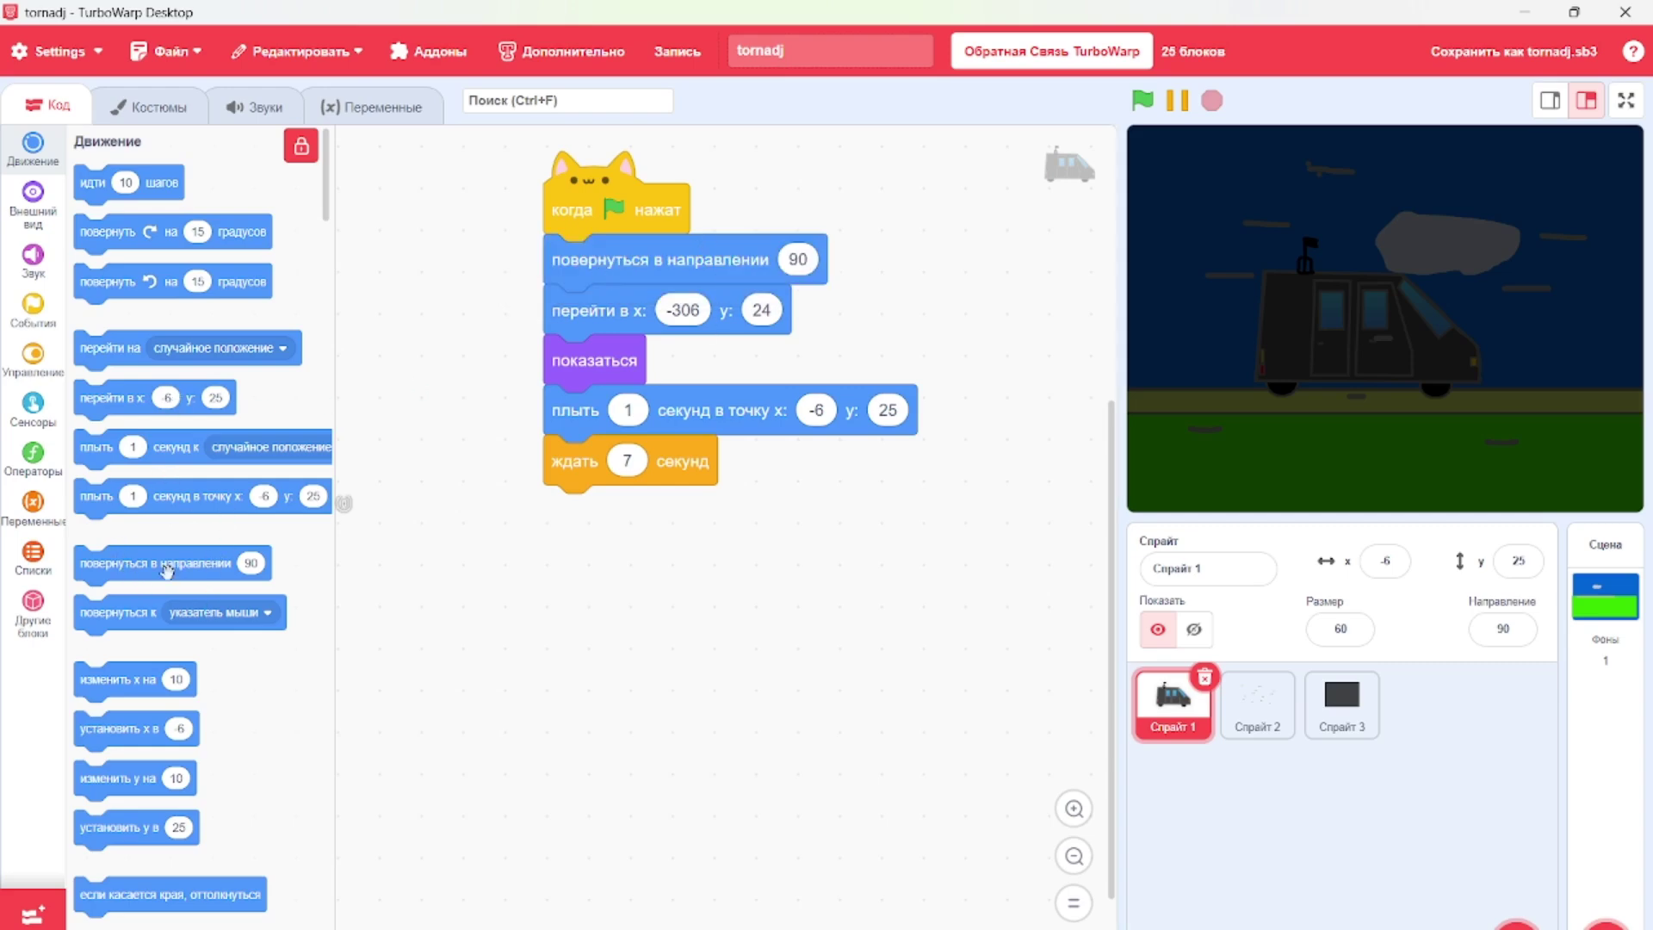
- Append a clockwise turn block of 10 degrees after the 7-second wait, and run it once on the vehicle
drag(101, 244, 617, 556)
click(718, 509)
text(10)
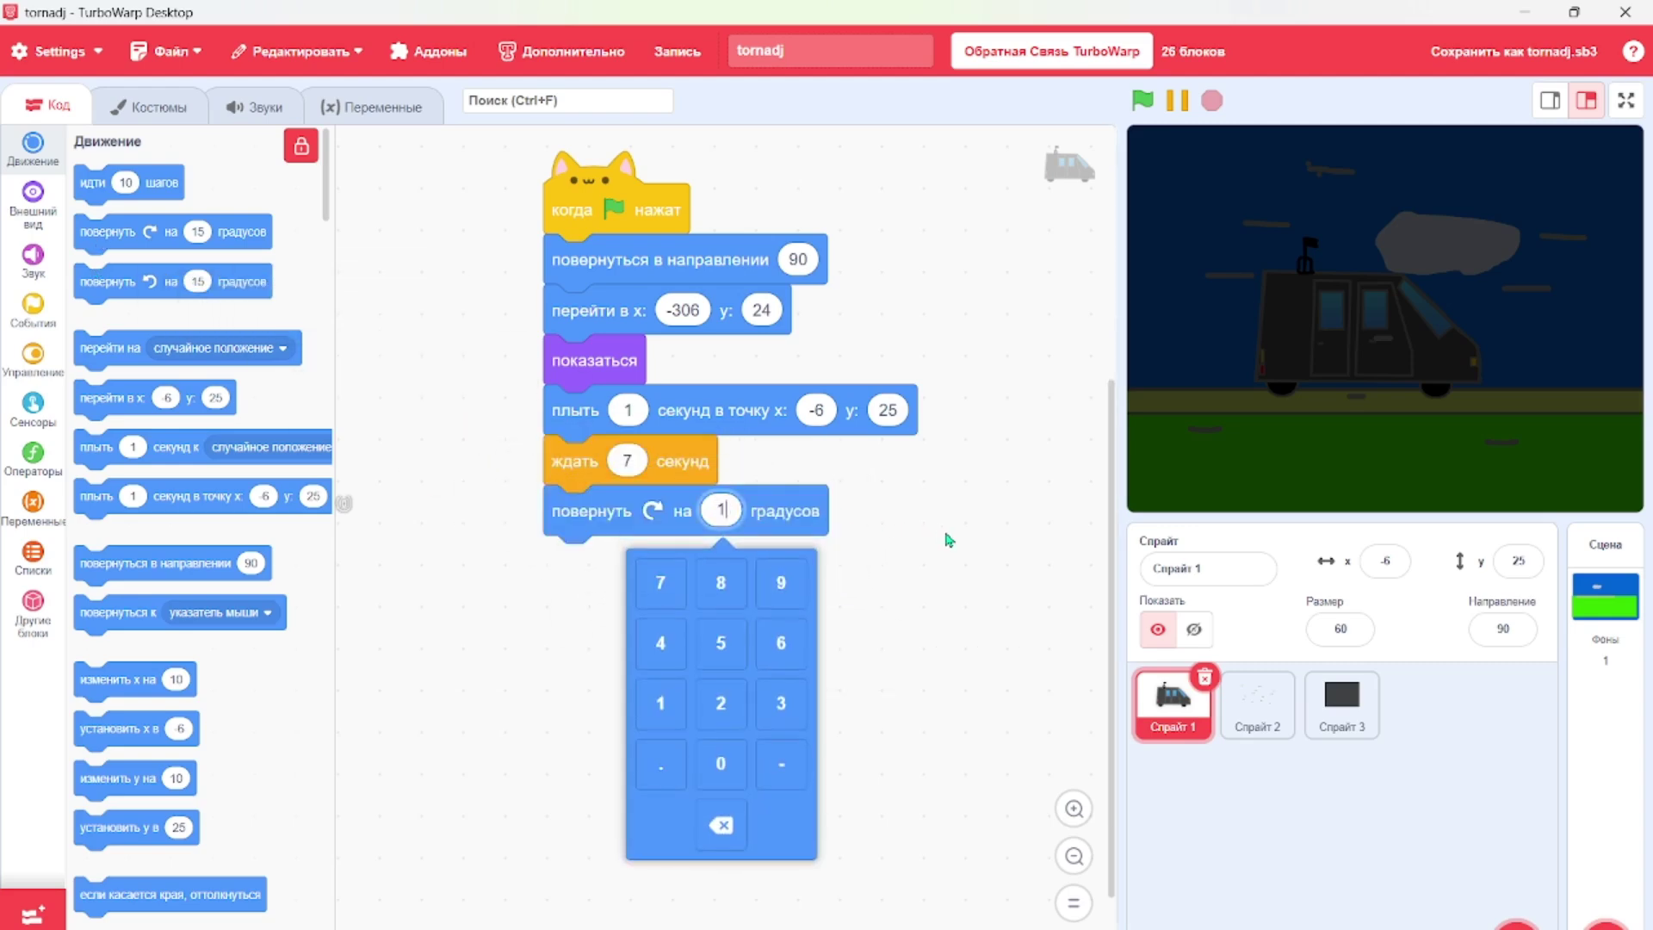
click(792, 576)
click(811, 602)
mouse_move(791, 512)
mouse_down()
mouse_move(811, 602)
mouse_move(751, 530)
mouse_move(770, 509)
mouse_up()
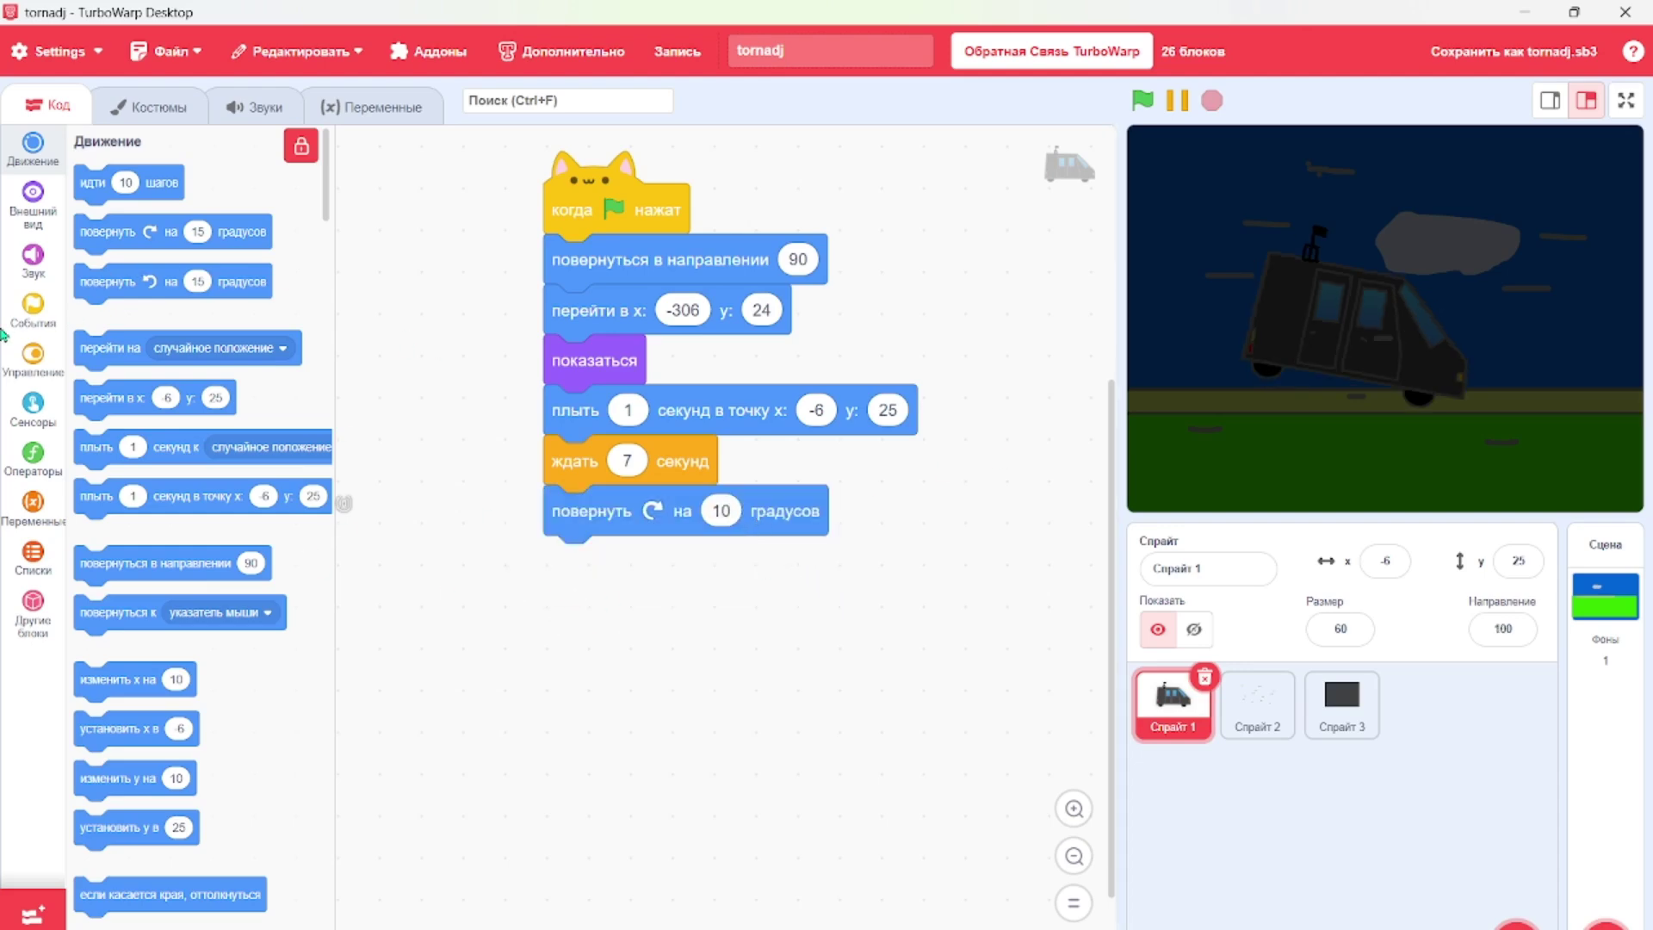
- Move the dark overlay aside on the stage and place the vehicle beyond the stage's upper-left corner
drag(1502, 386, 1240, 410)
drag(1465, 413, 1310, 290)
click(1170, 704)
drag(1453, 392, 1156, 163)
- Append a glide 1 second to x -287, y 236 block and a hide block (спрятаться) to the vehicle's script
drag(95, 499, 594, 579)
click(33, 198)
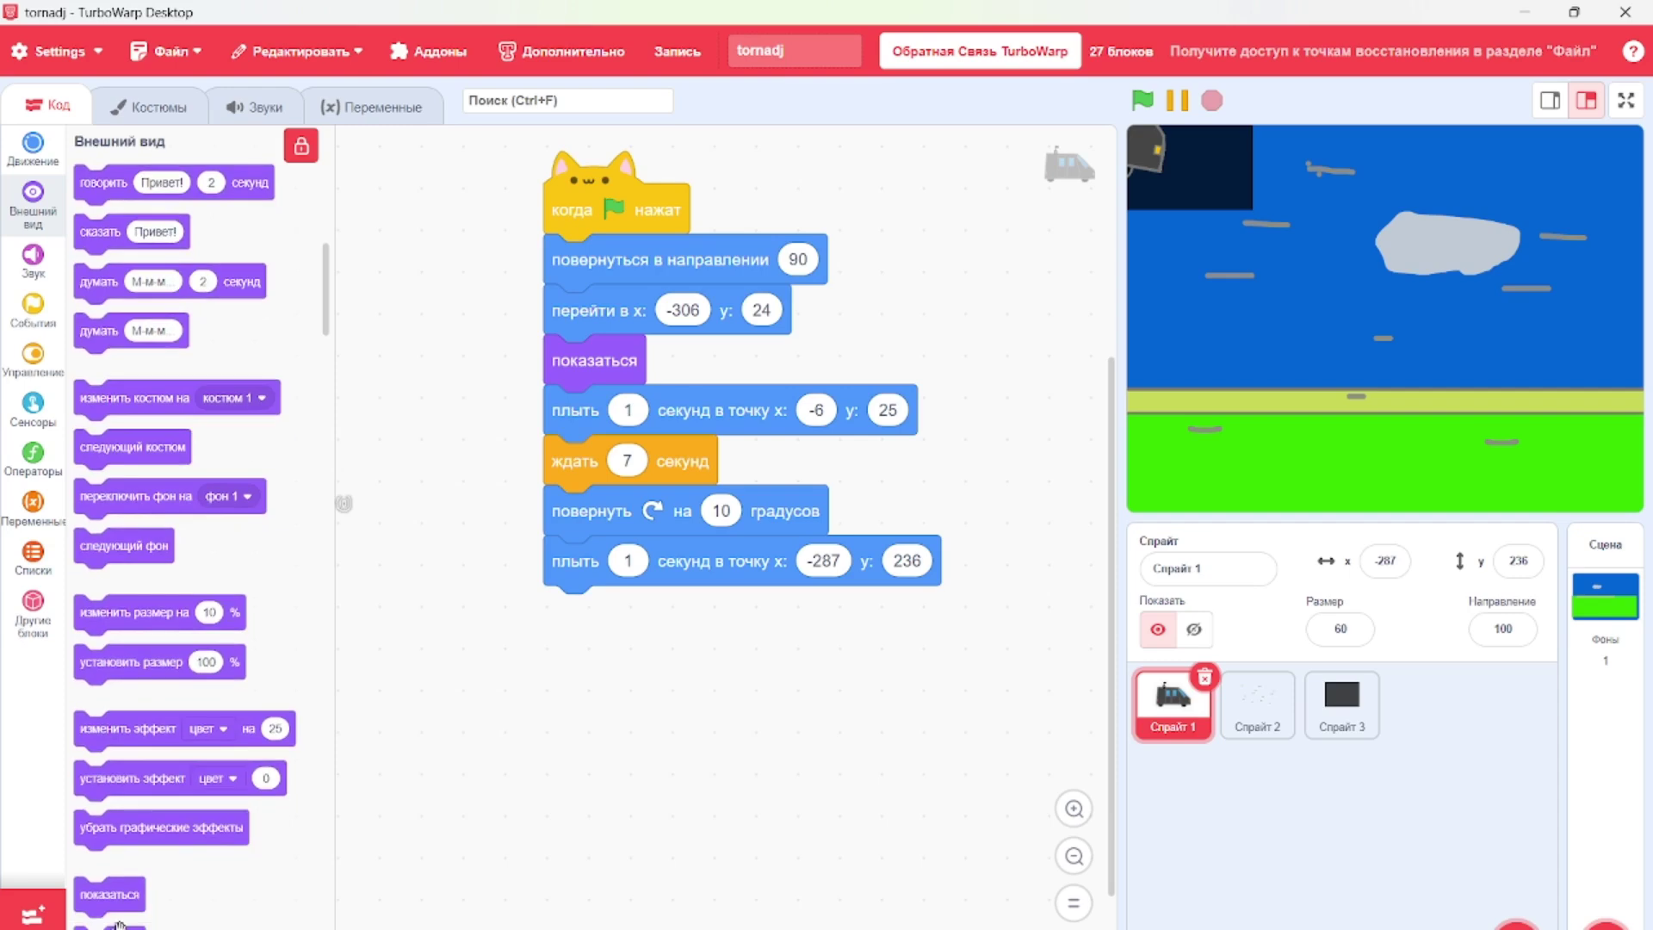
drag(119, 924, 594, 602)
- Run the project in full screen to check the vehicle and dark overlay, return to the editor and stop it
click(1342, 699)
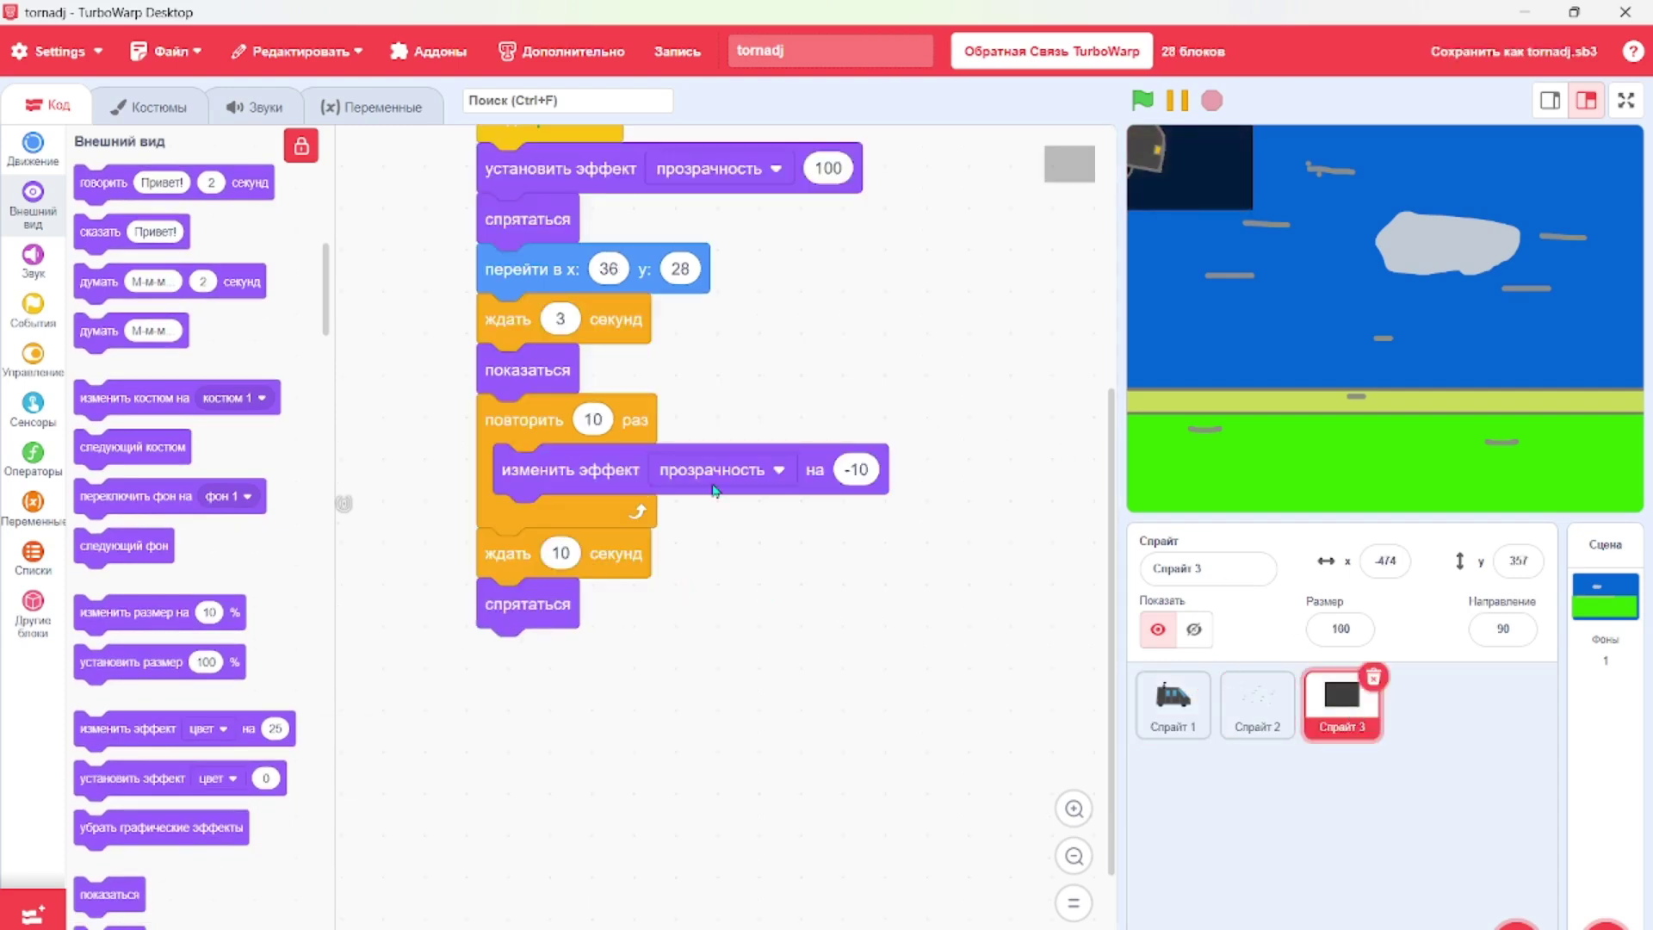
click(1143, 100)
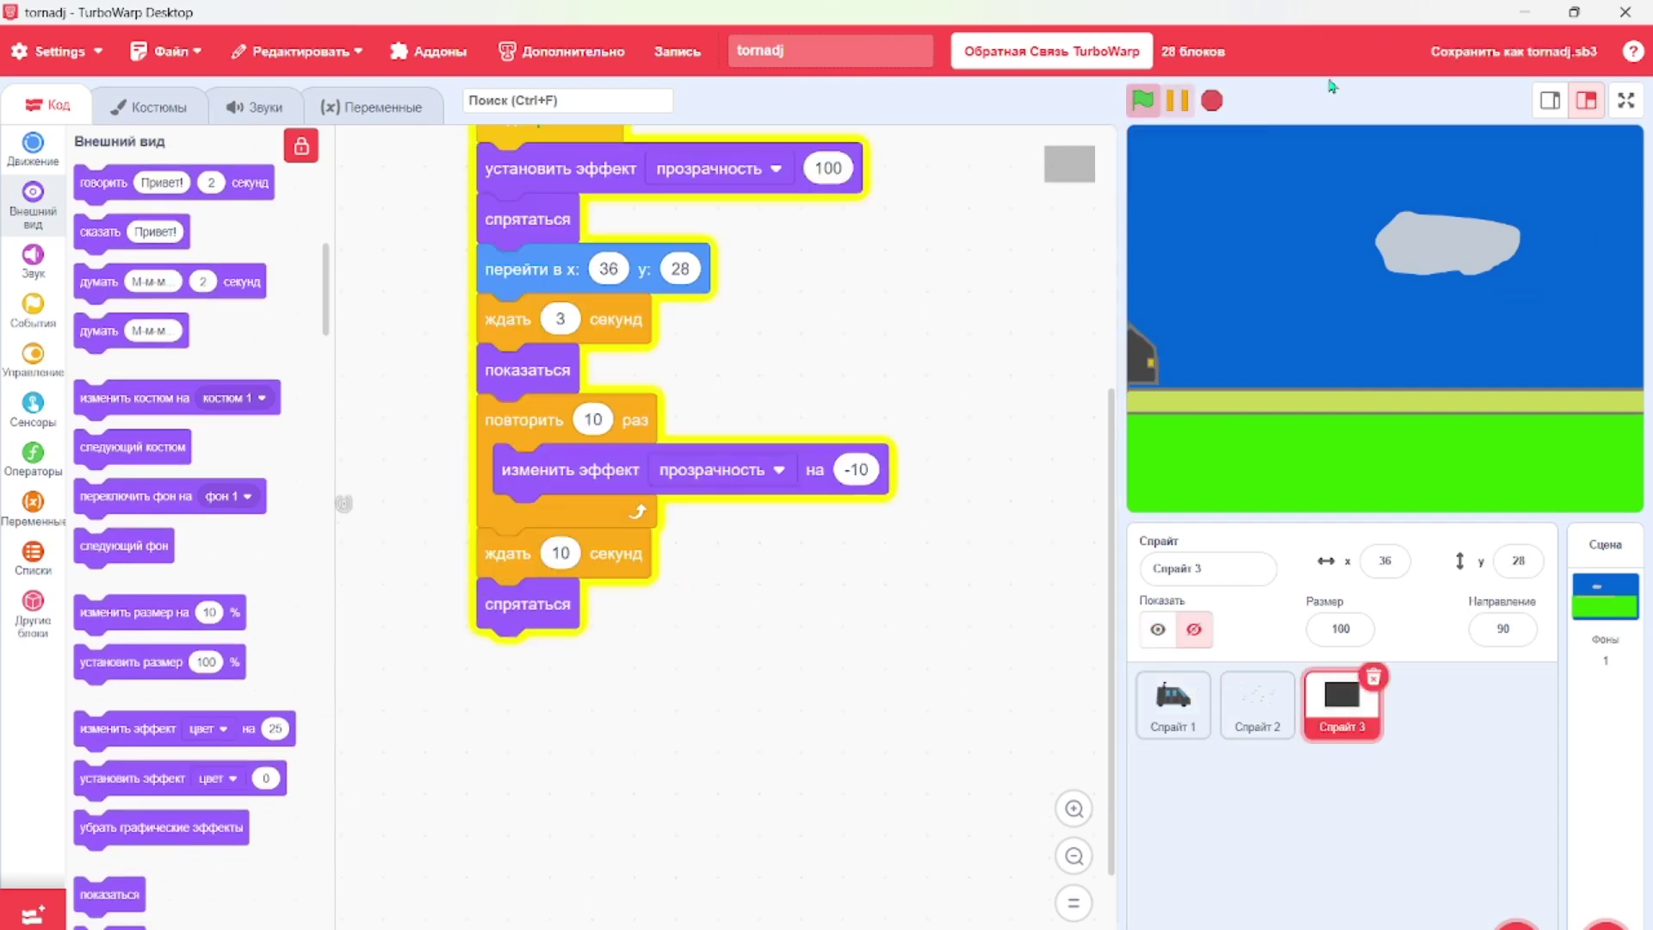
click(1622, 100)
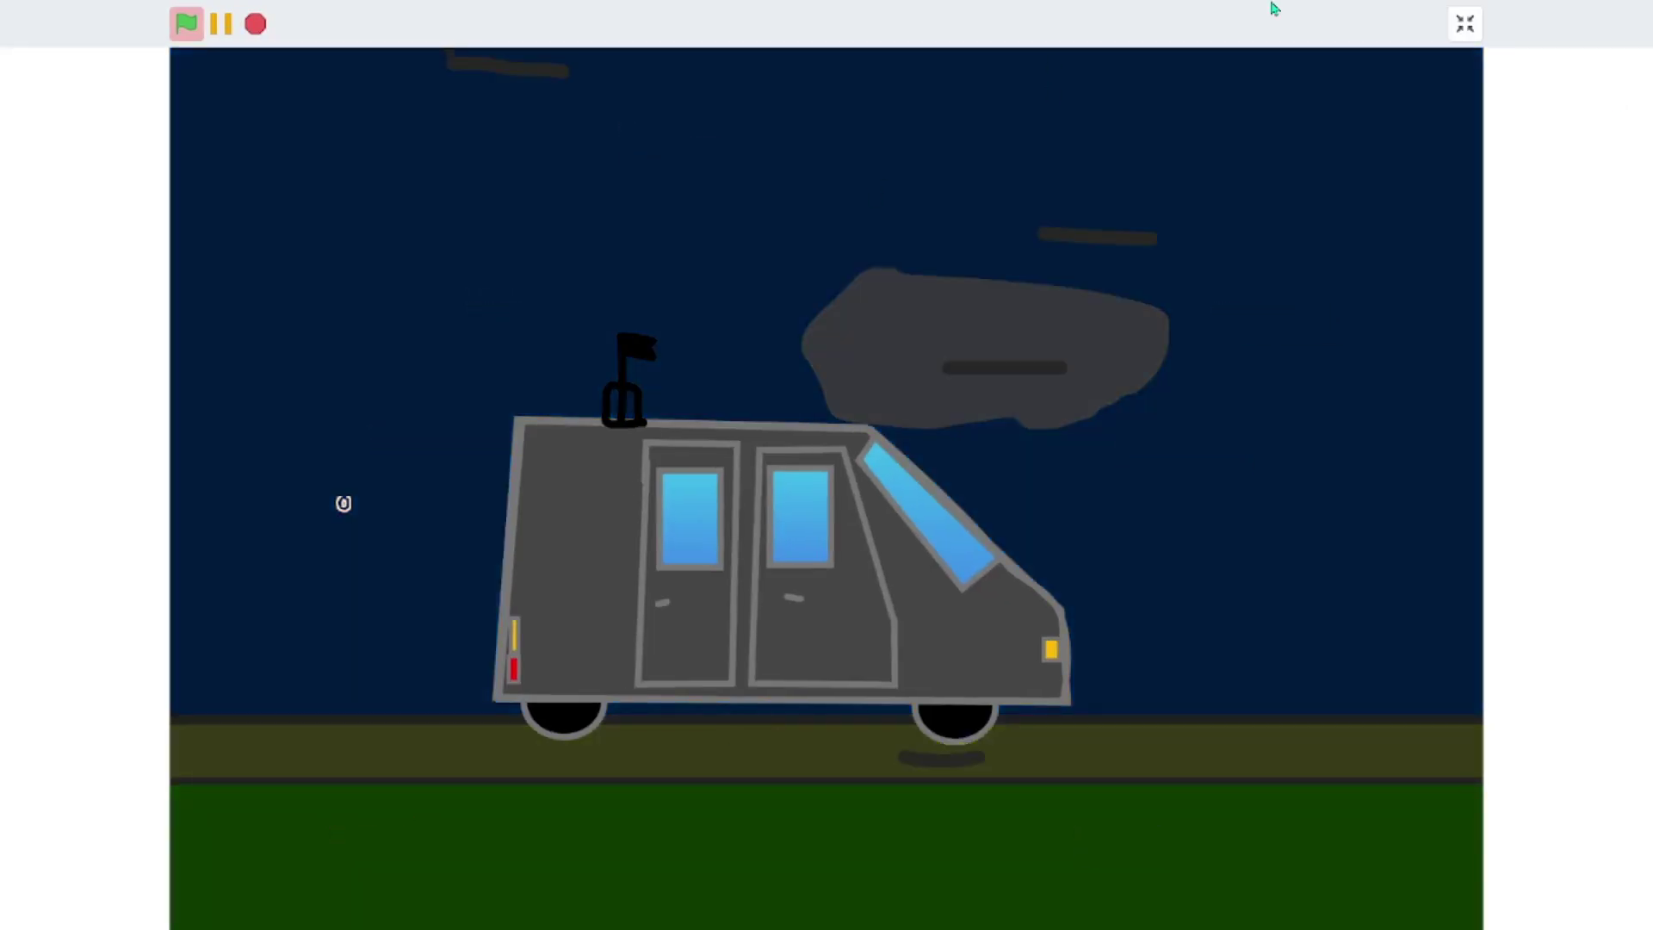
click(1466, 24)
click(1211, 101)
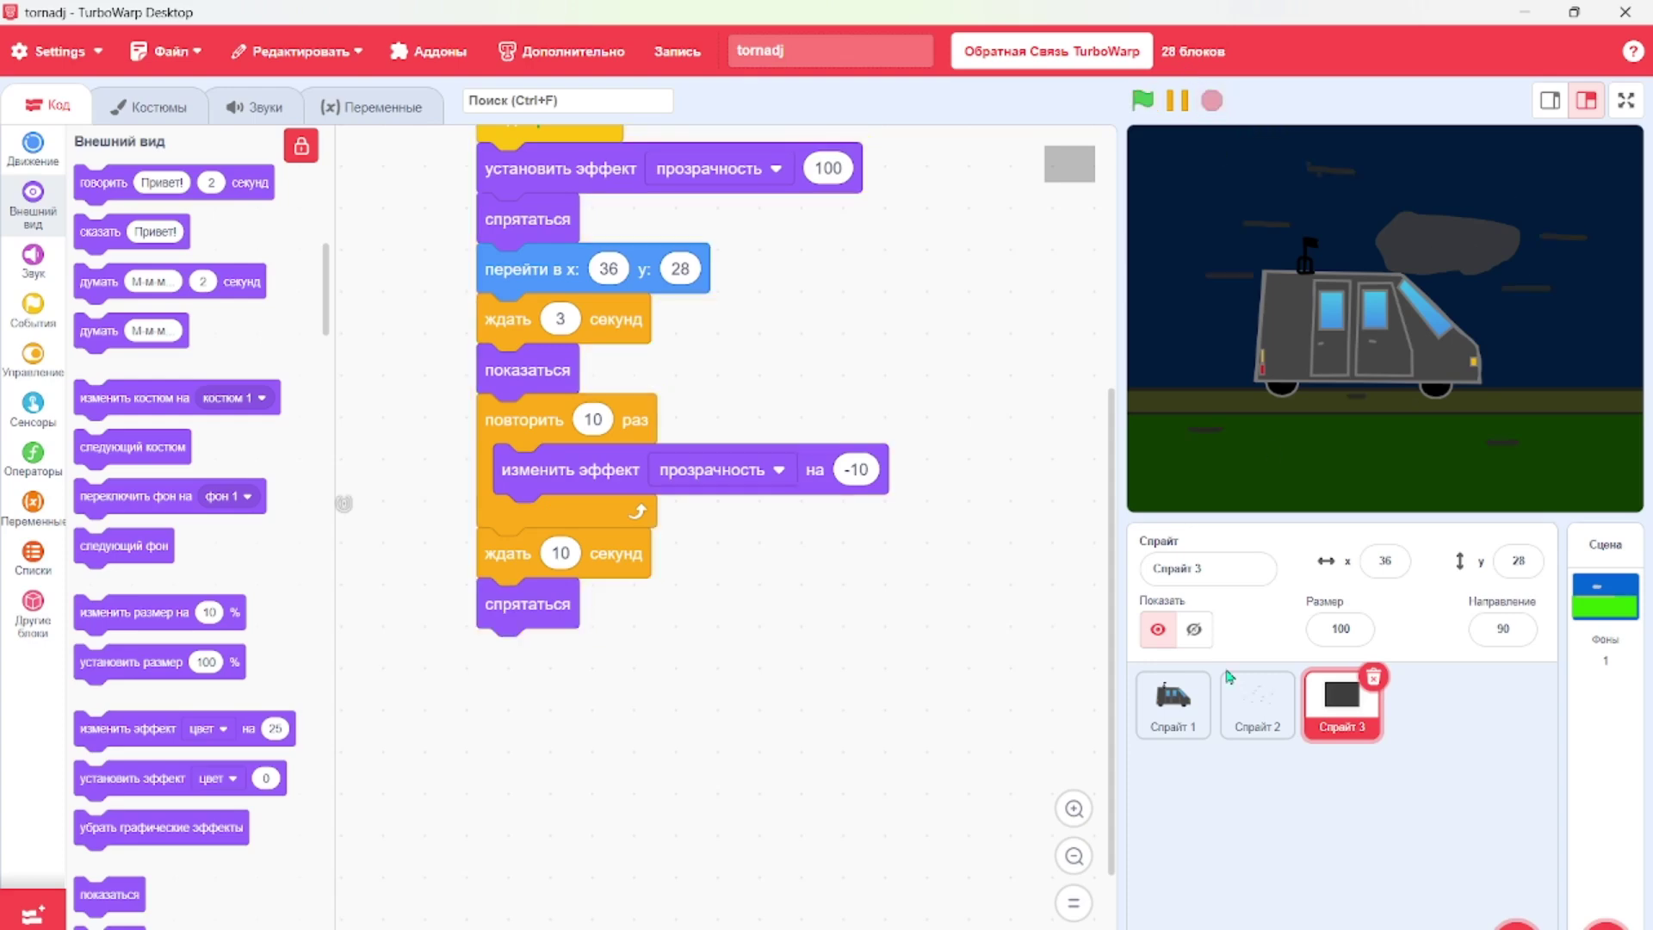
- Insert a go to front layer block (передний) between the 3-second wait and the show block in the dark rectangle's script
drag(904, 413, 1030, 577)
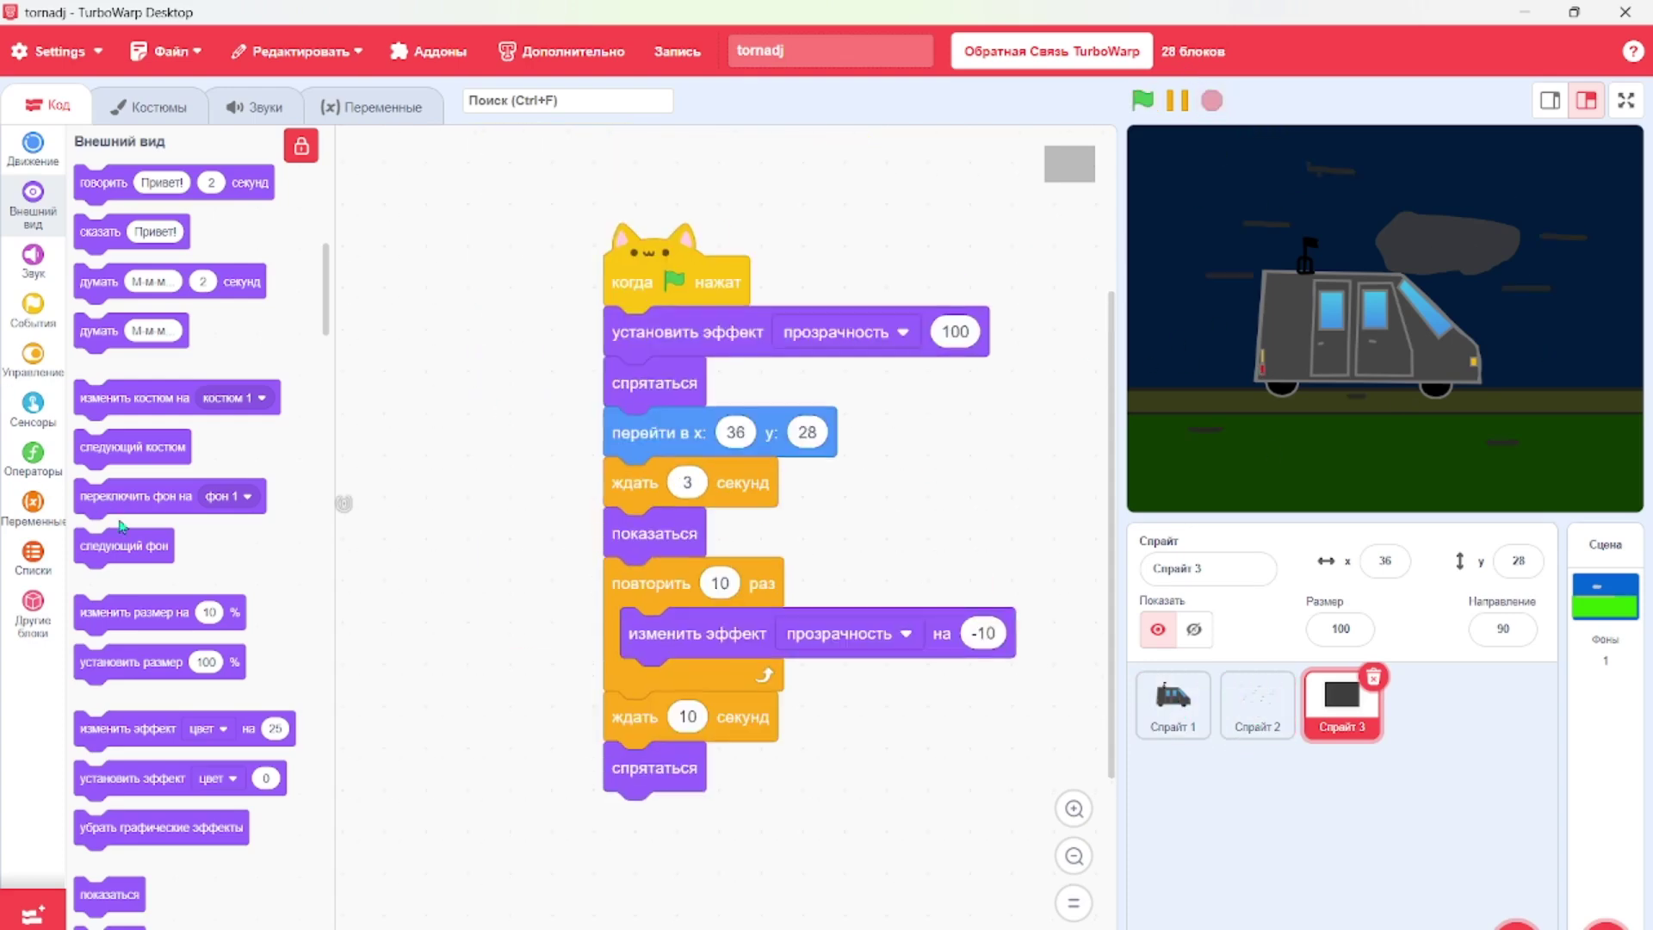
scroll(263, 699, down, 3)
drag(129, 794, 647, 538)
- Run the project in full screen to check the overlay's layering and the vehicle being blown away, and return to the editor
click(1143, 101)
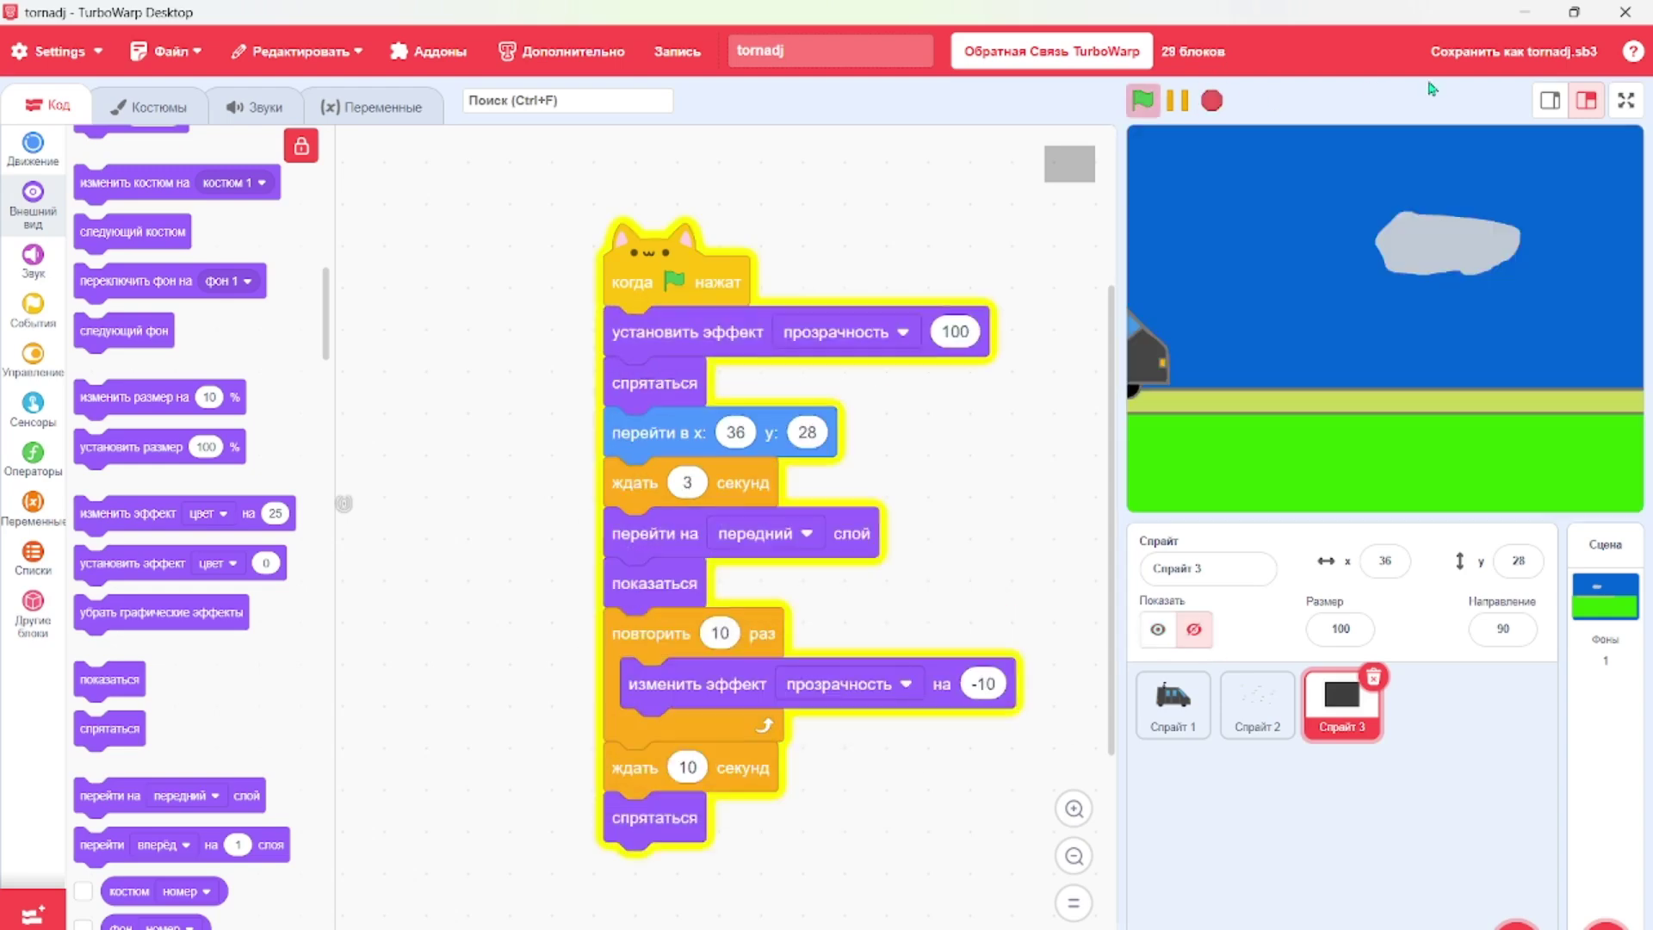
click(1625, 101)
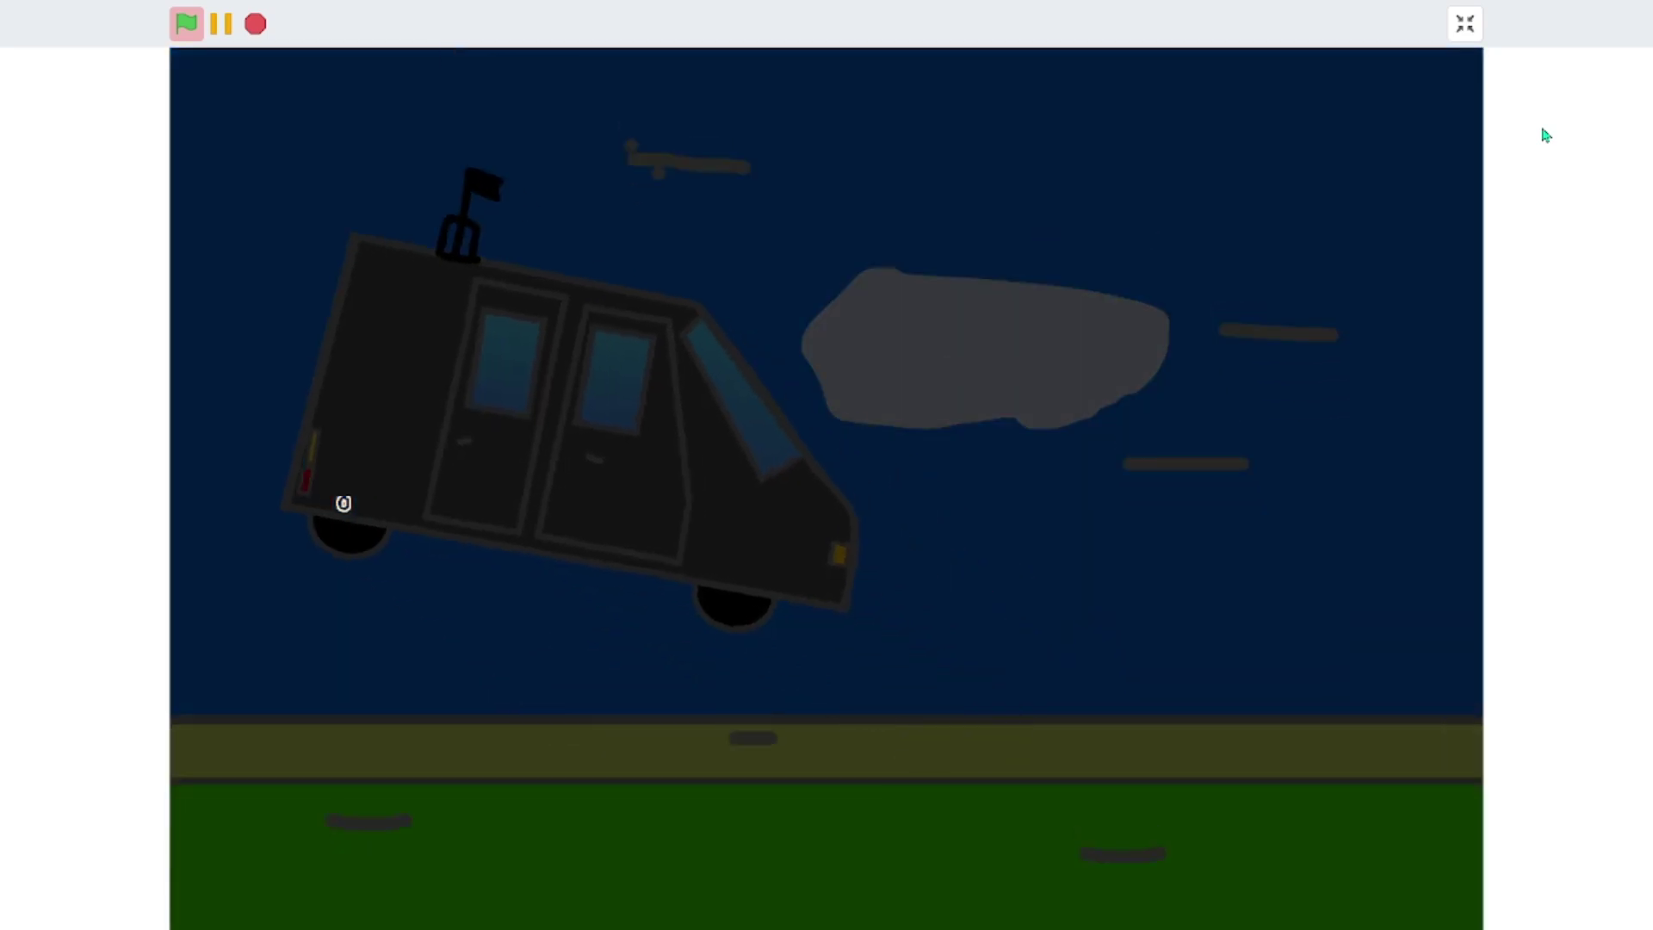
click(1455, 42)
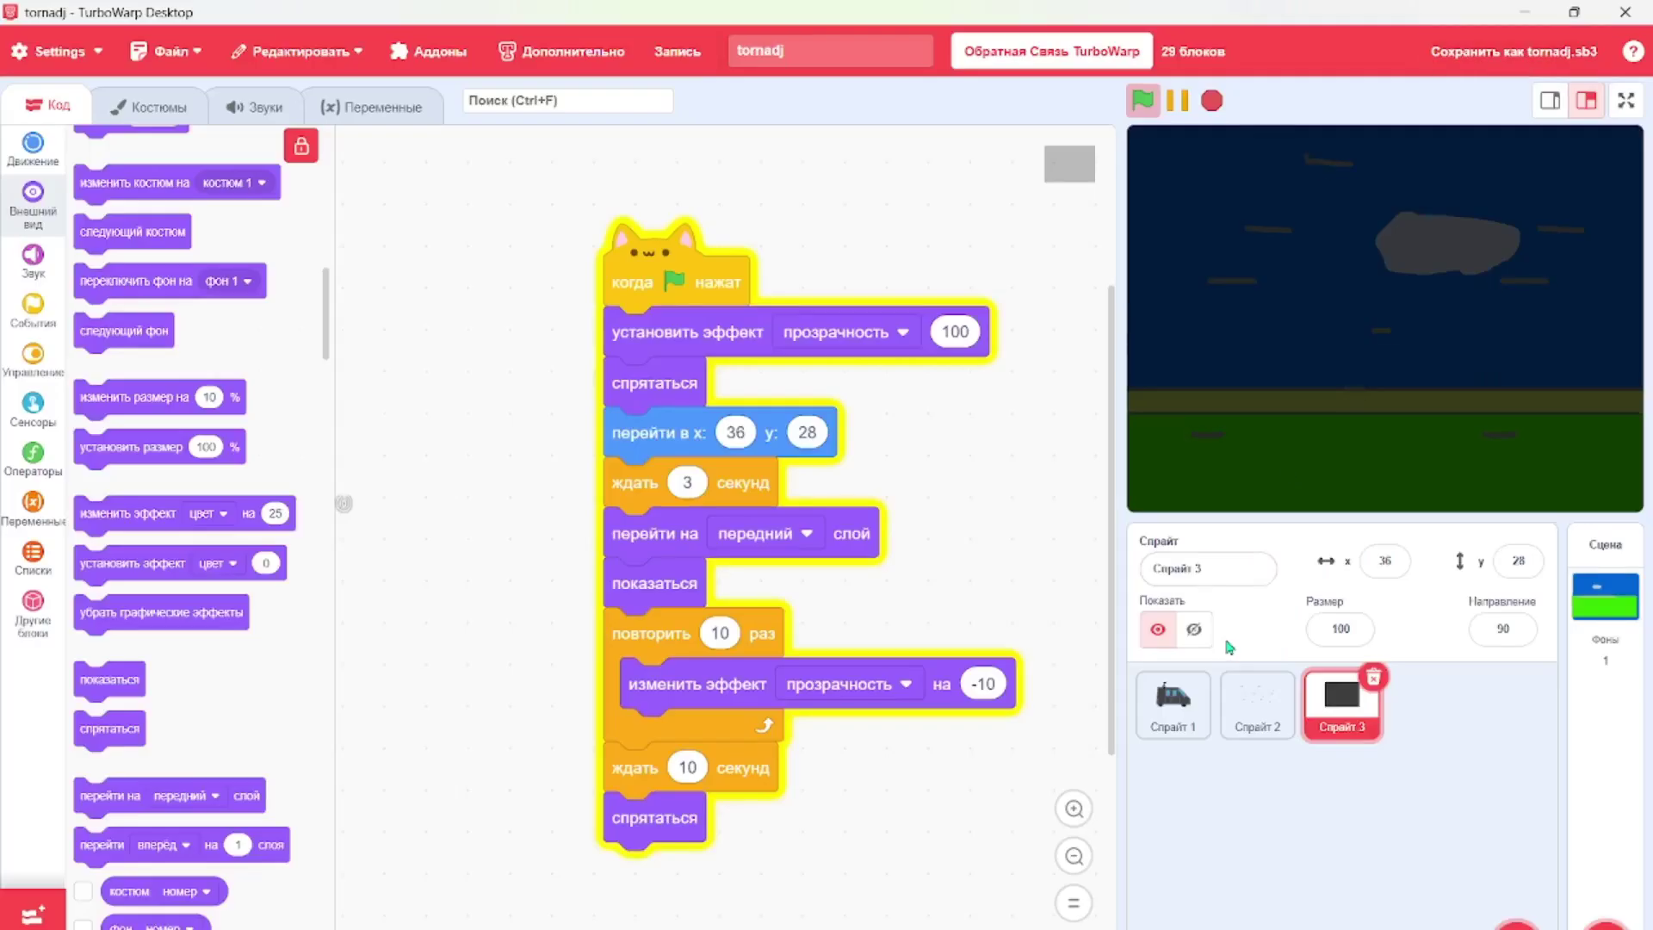
- Set the duration of the vehicle's final glide to 0.5 seconds and save the project
click(1173, 701)
click(628, 561)
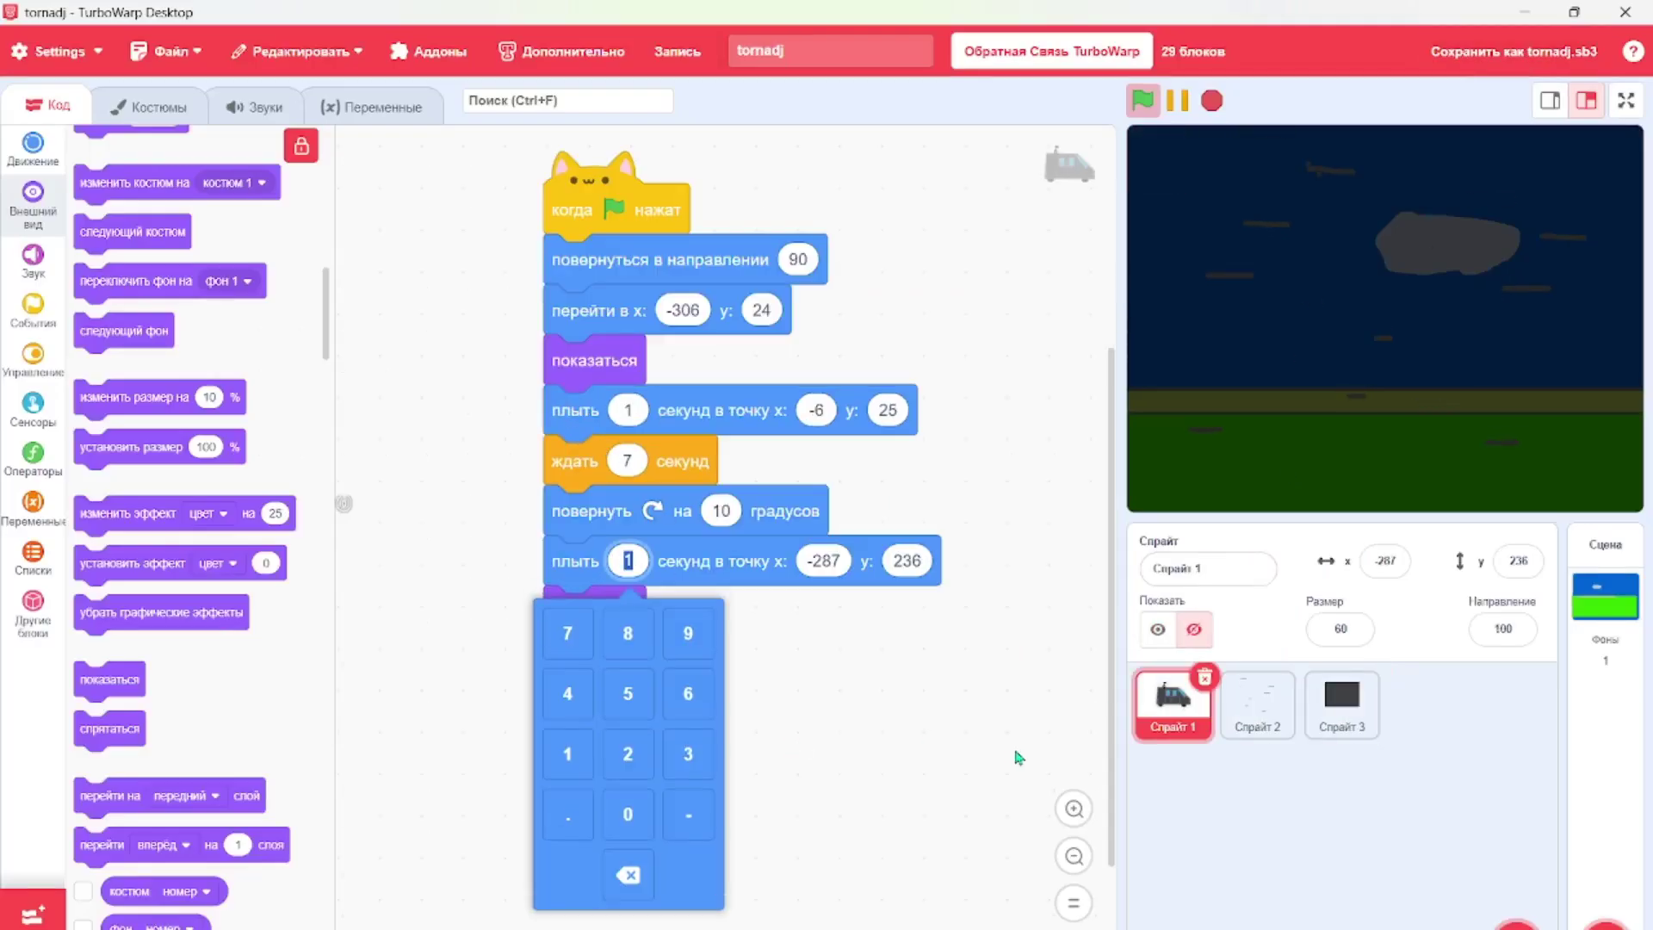
text(0.5)
click(962, 733)
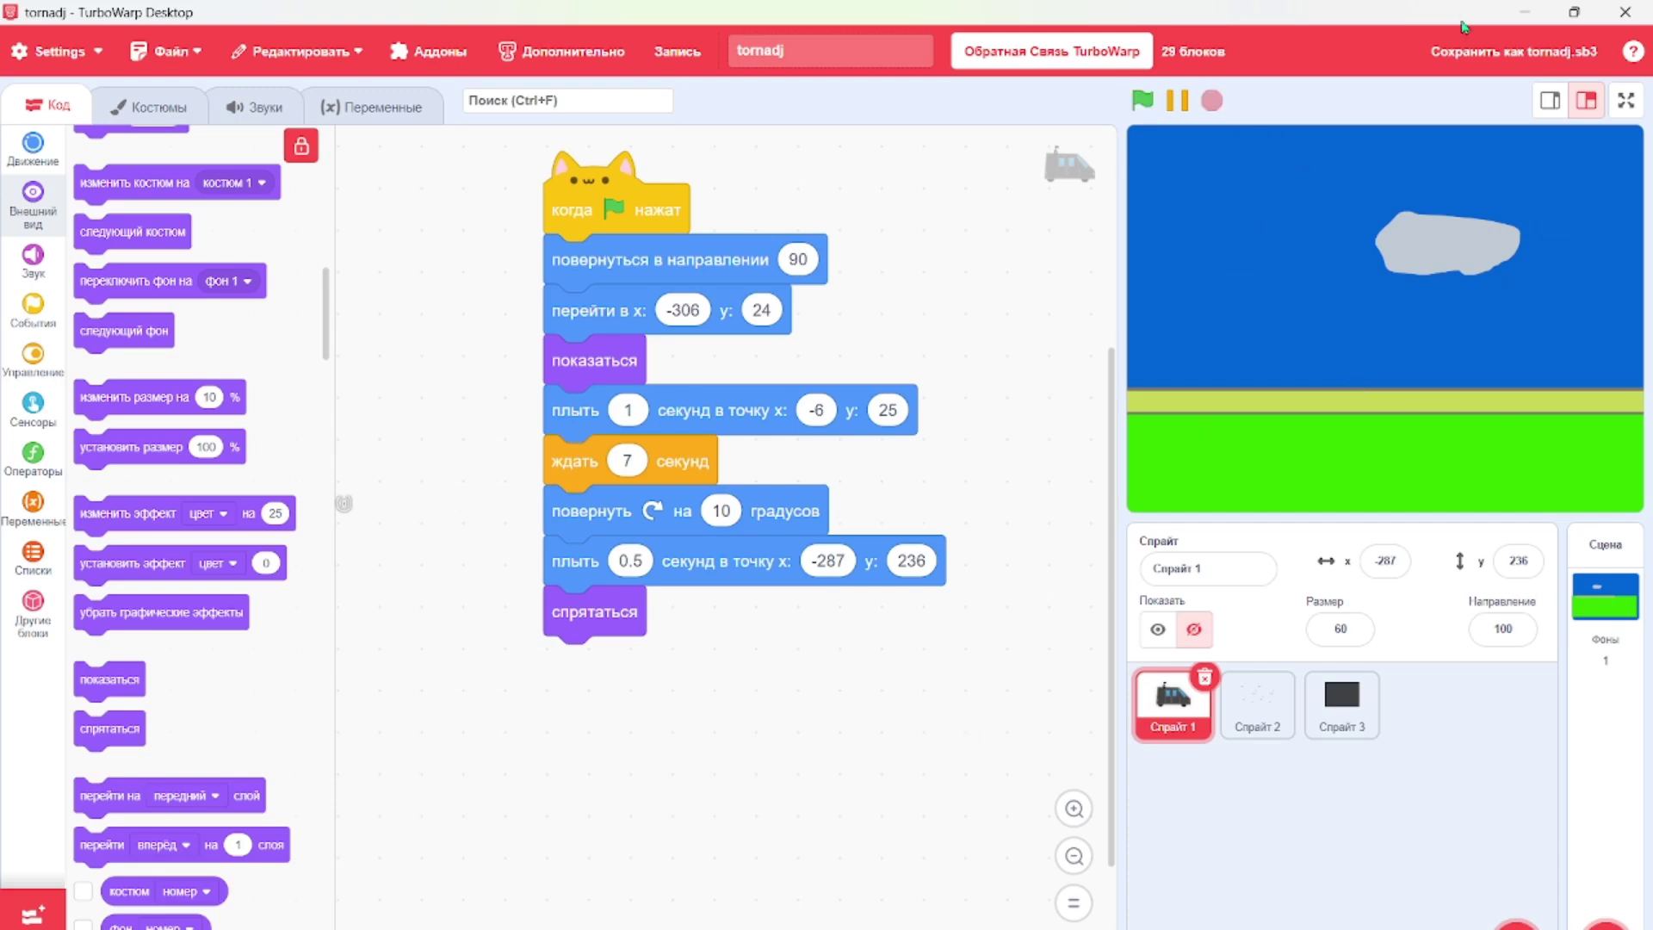
key(ctrl+s)
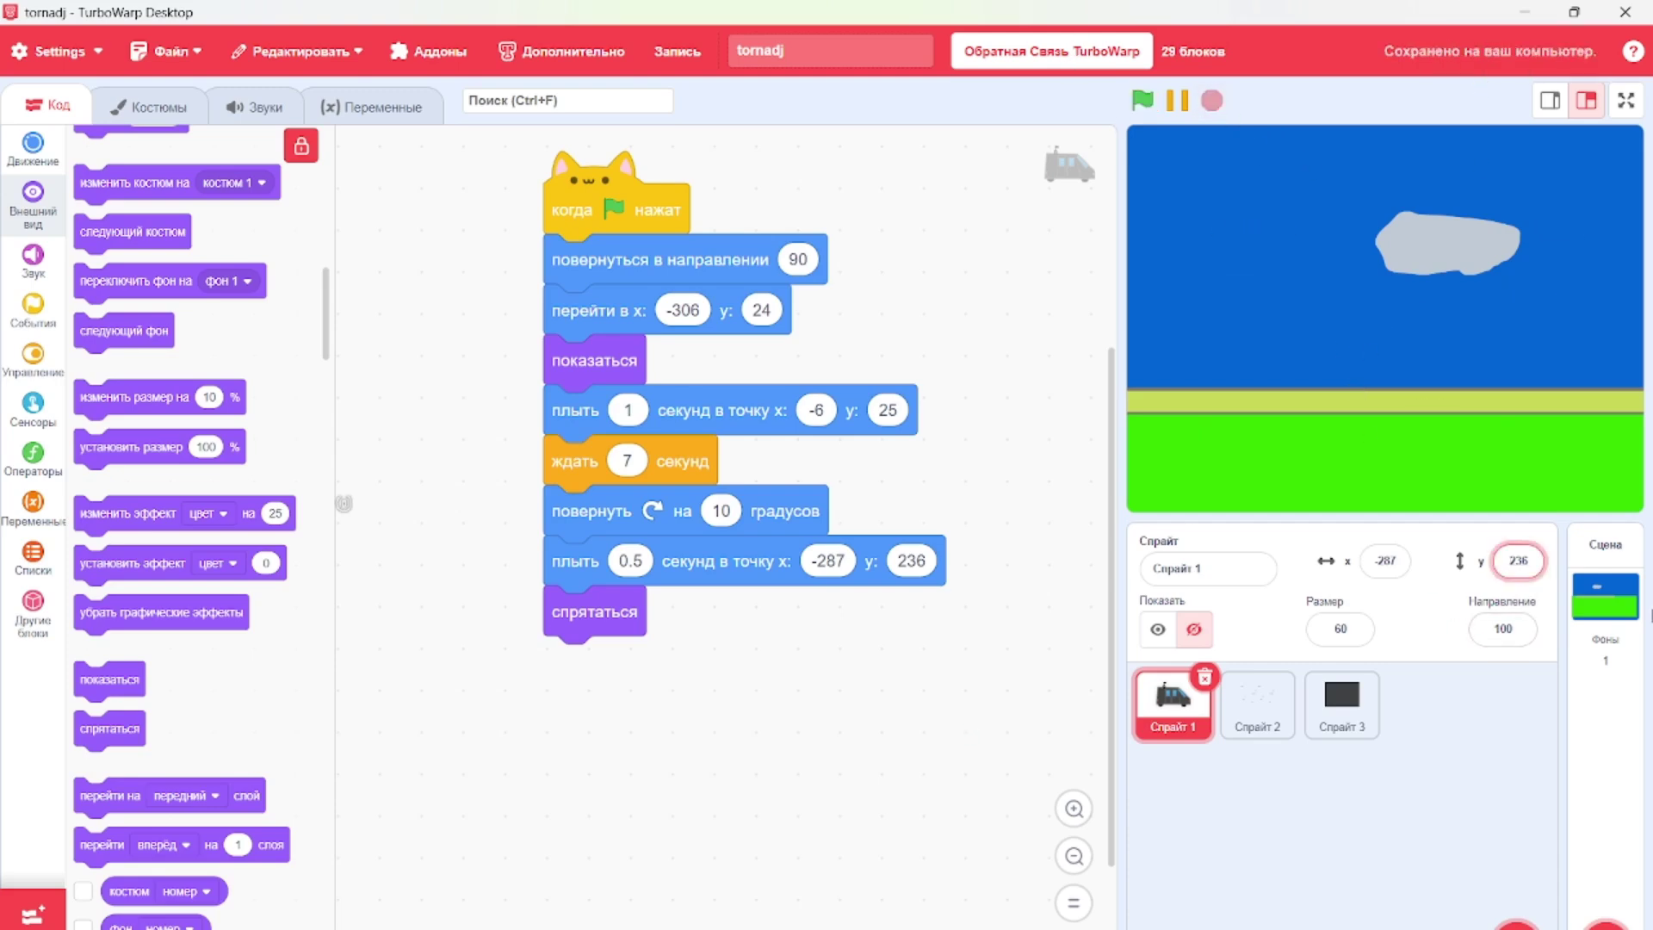
- Copy the artwork of backdrop фон 1 into a newly painted second backdrop, фон 2
click(1605, 594)
click(1256, 699)
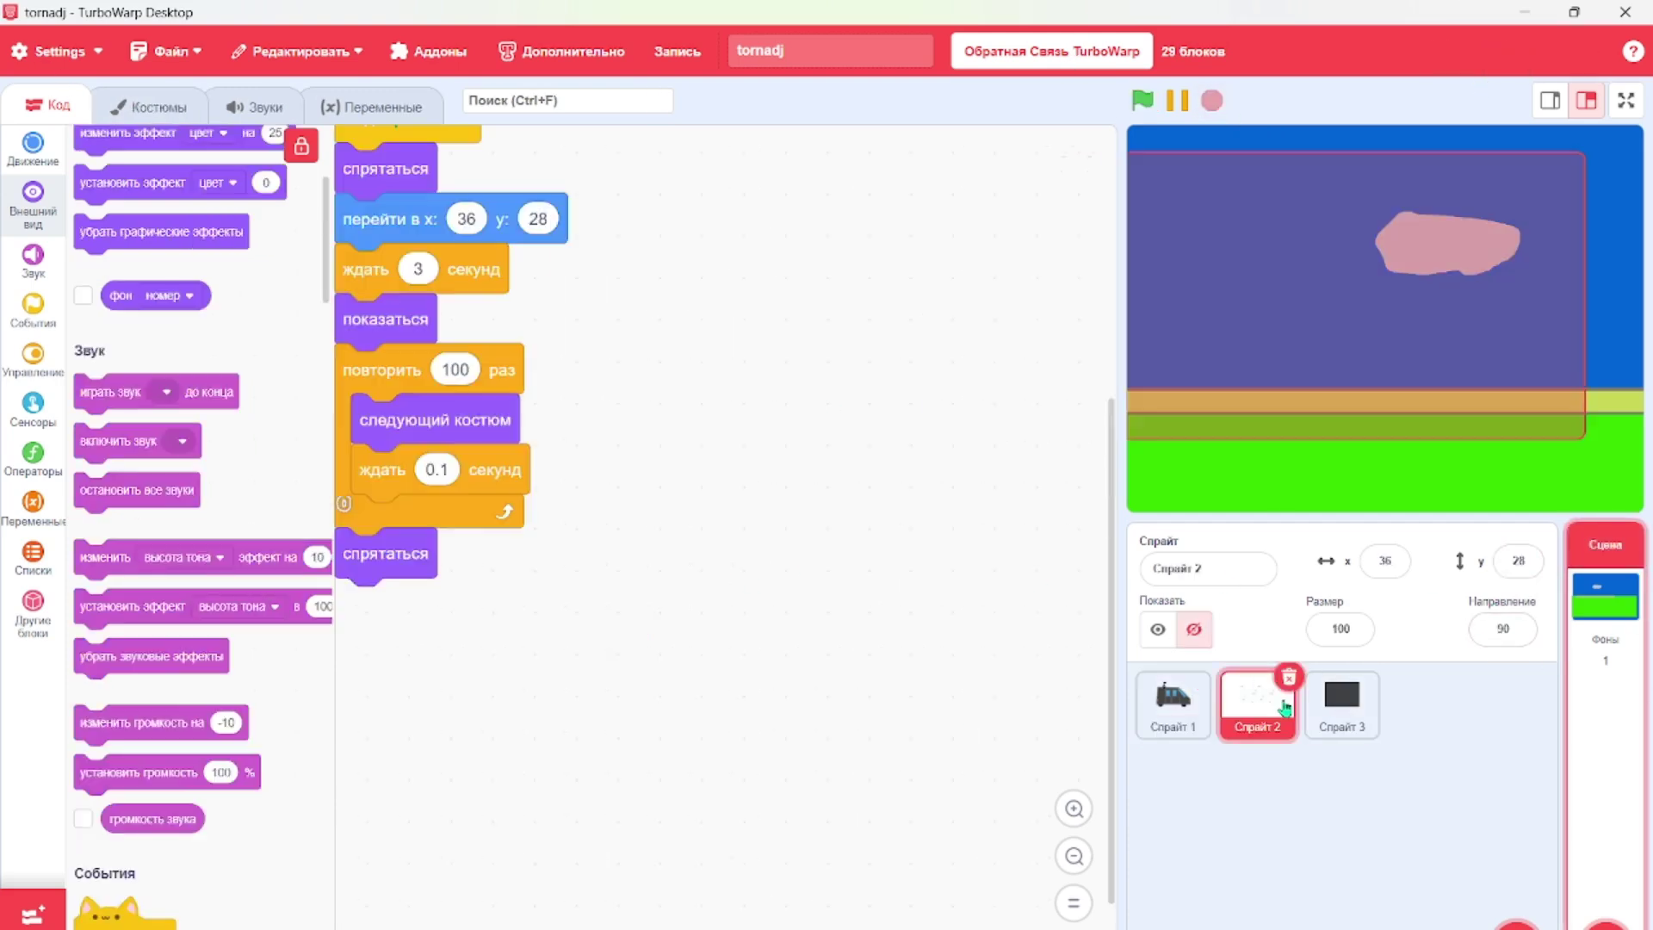
click(1604, 594)
click(138, 106)
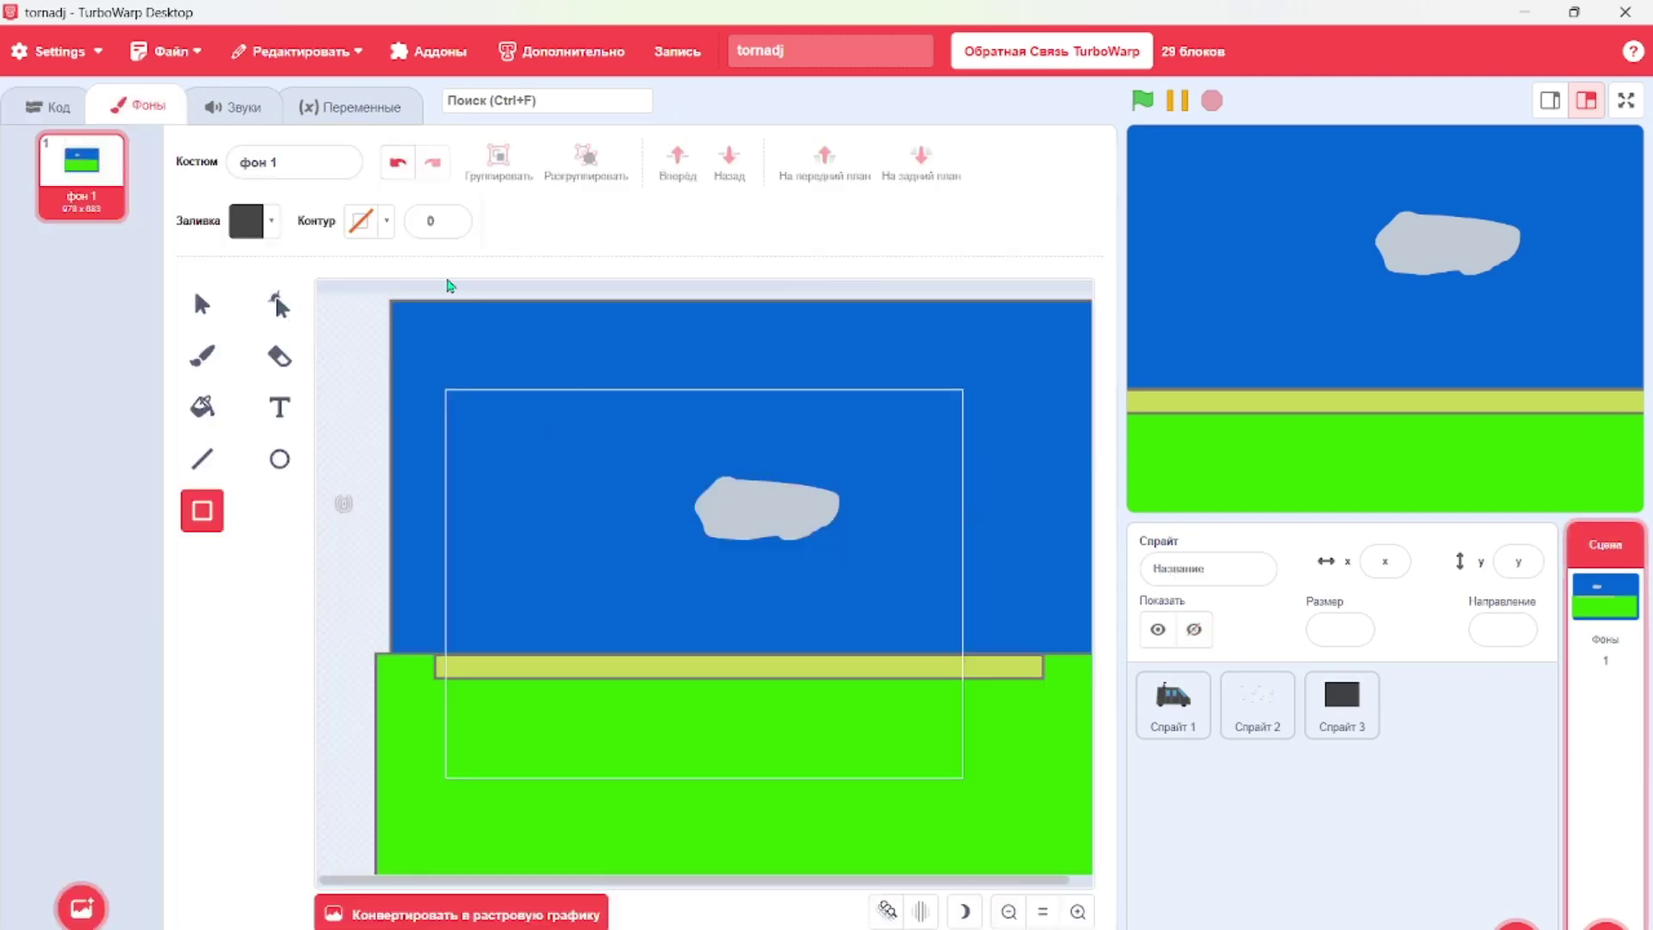
click(196, 297)
mouse_move(107, 896)
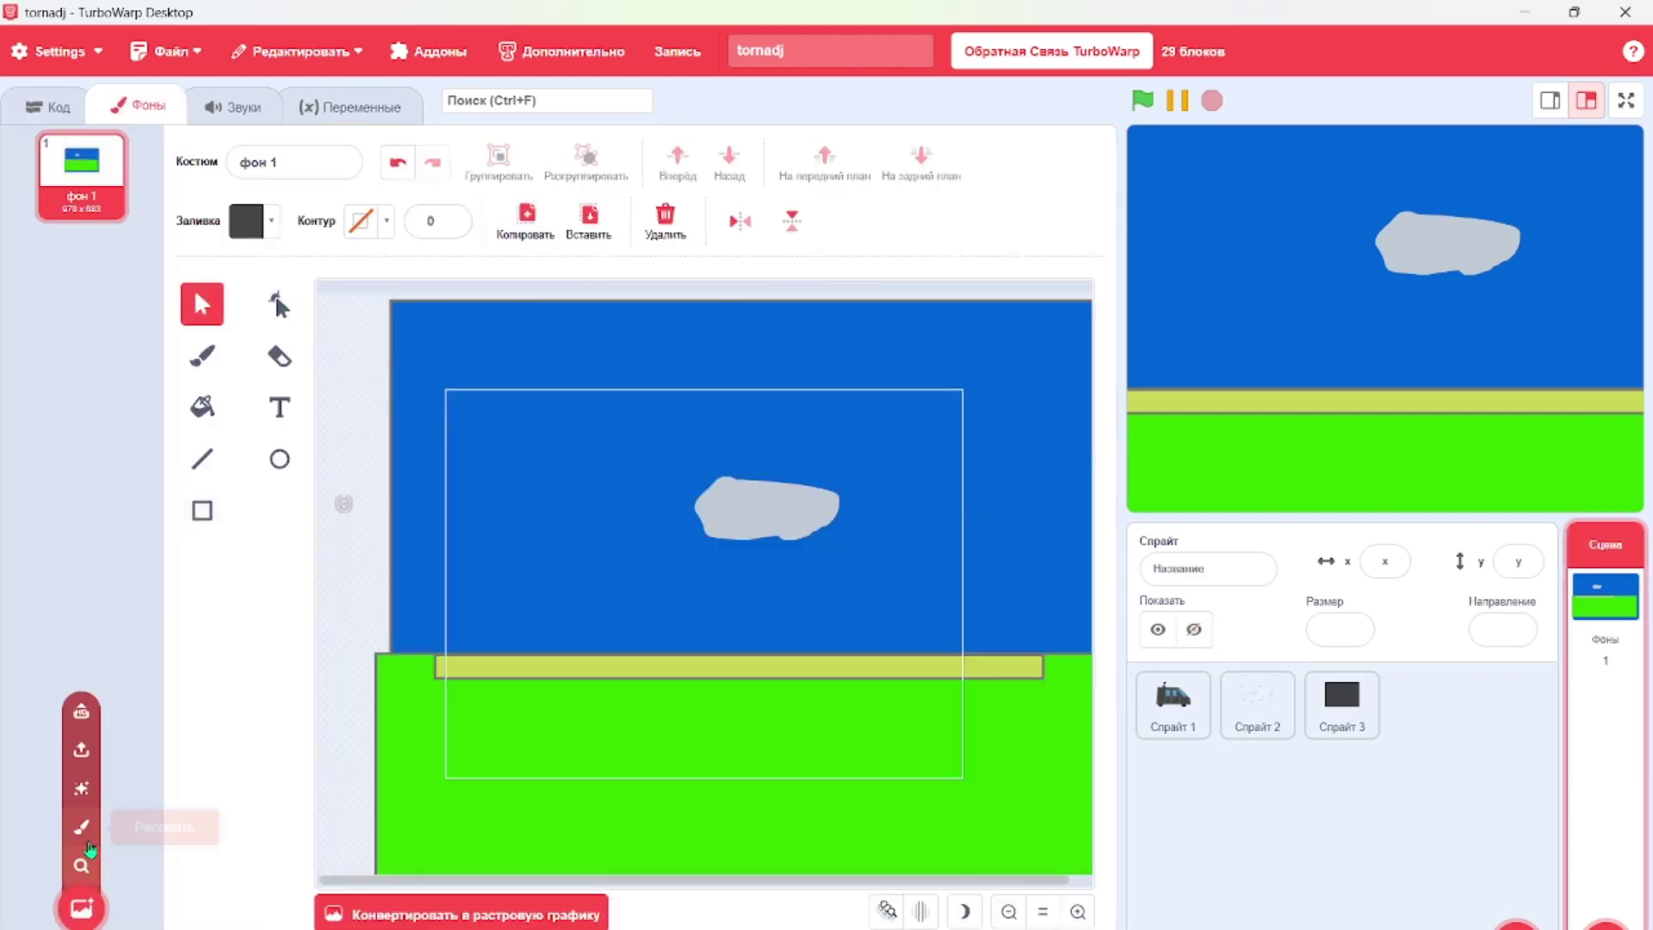
click(78, 826)
click(589, 219)
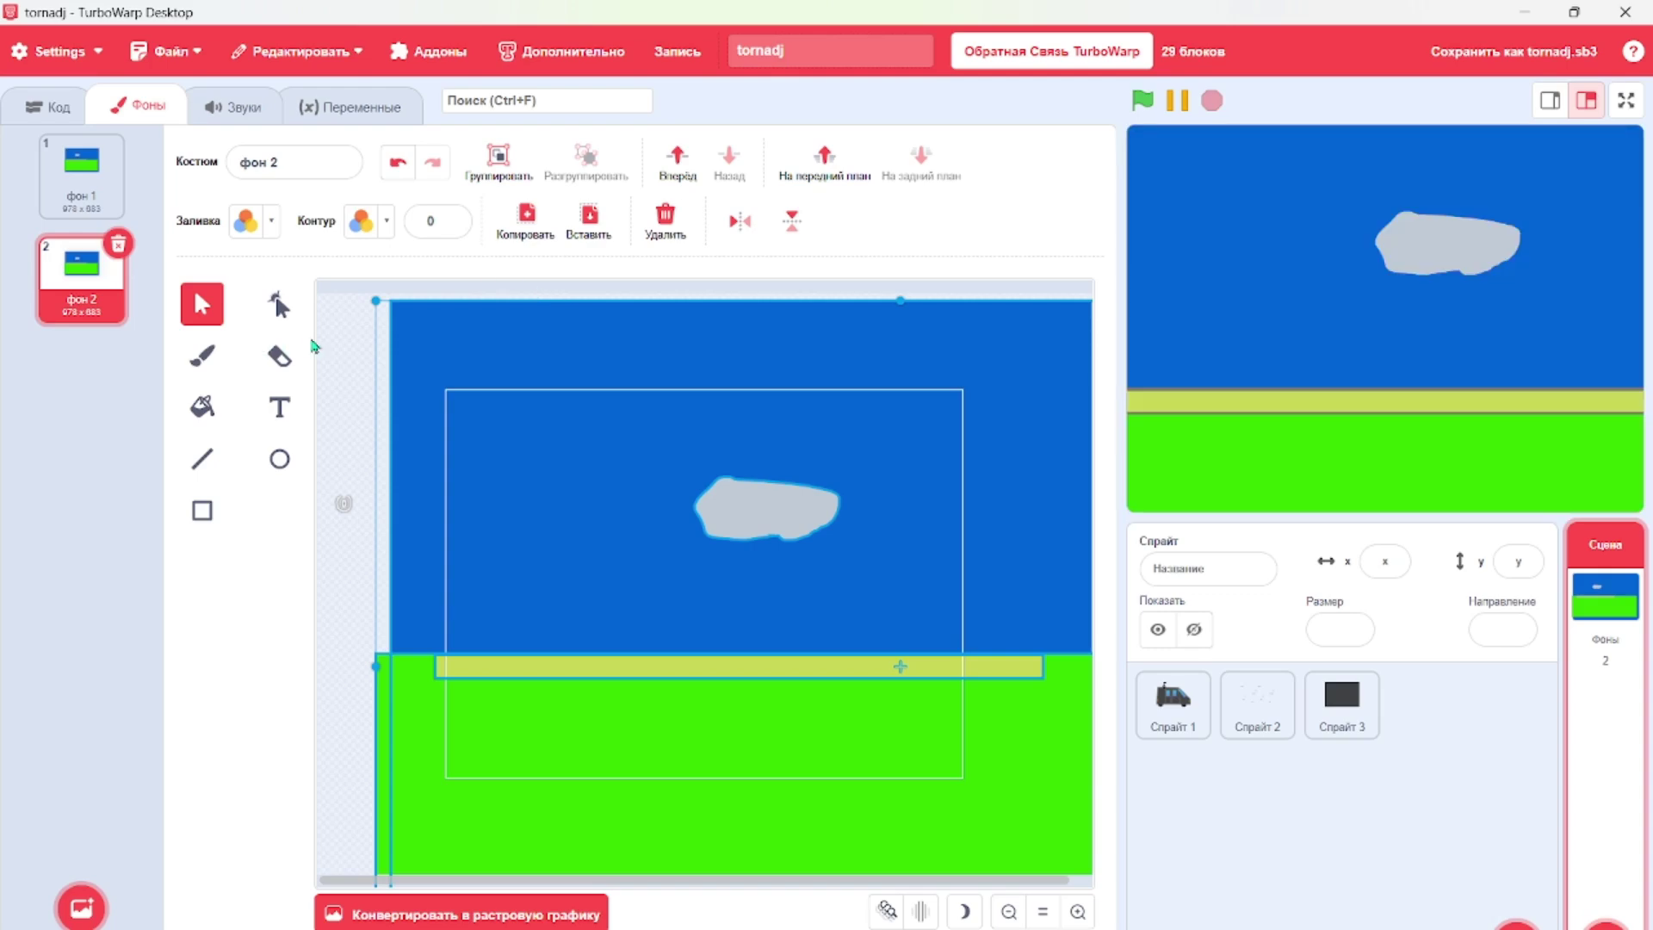
click(315, 346)
- Reshape the yellow strip's upper edge into a wave in фон 2 and erase gaps through the strip with the size 40 eraser
click(701, 660)
click(279, 304)
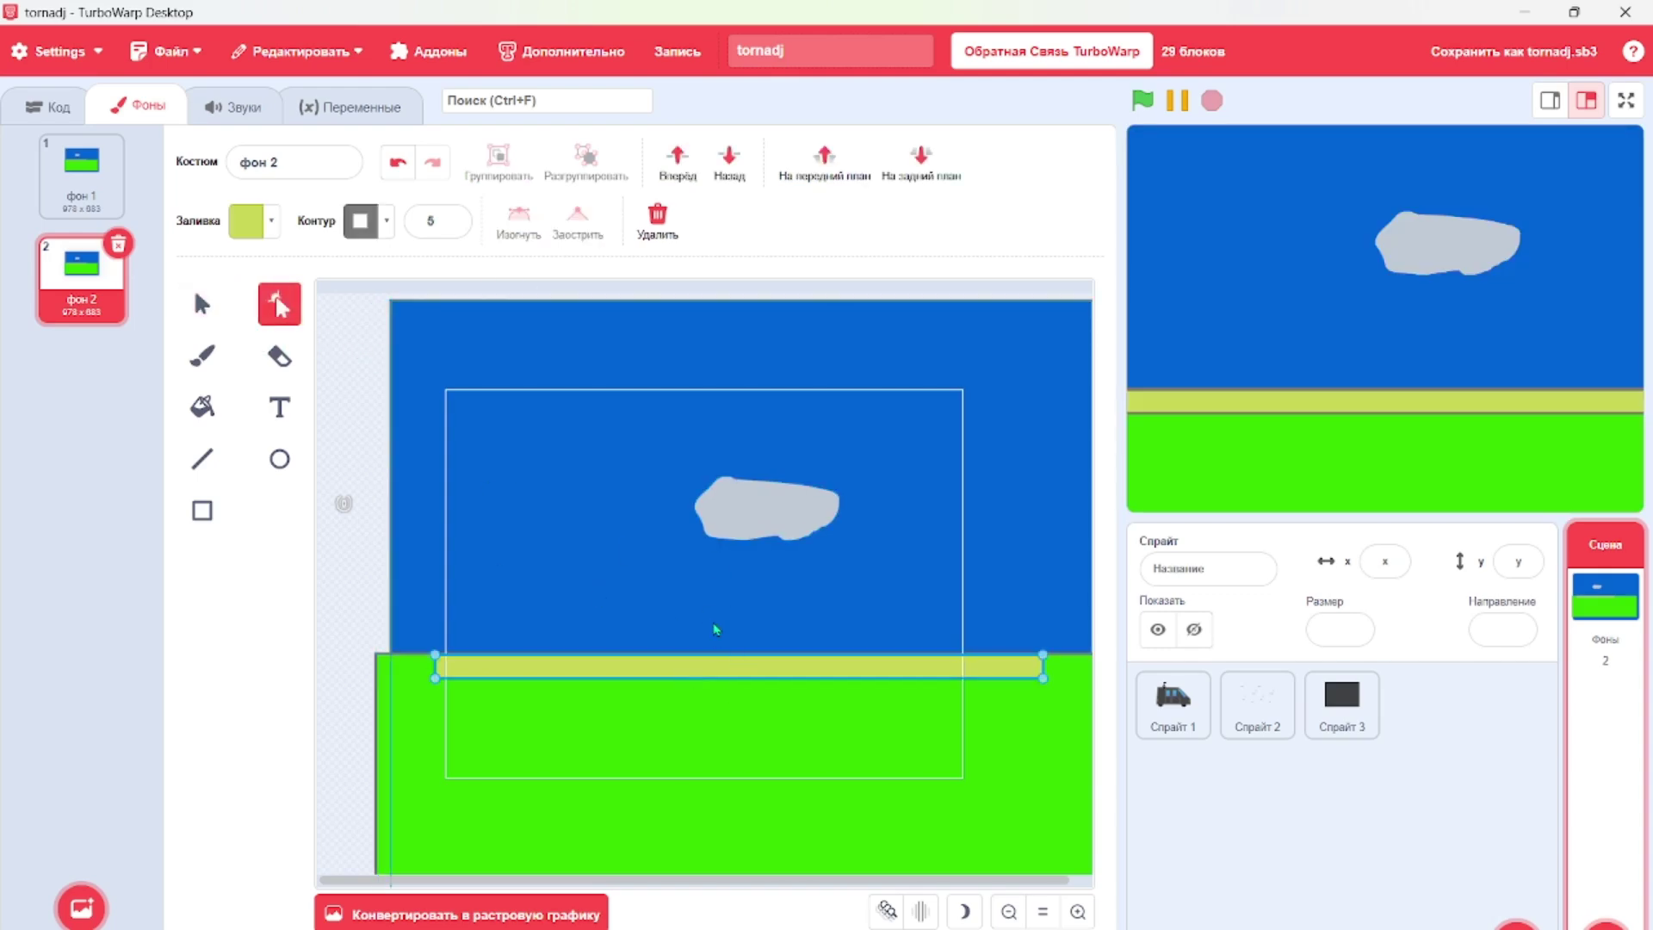
drag(675, 658, 594, 667)
drag(703, 664, 715, 690)
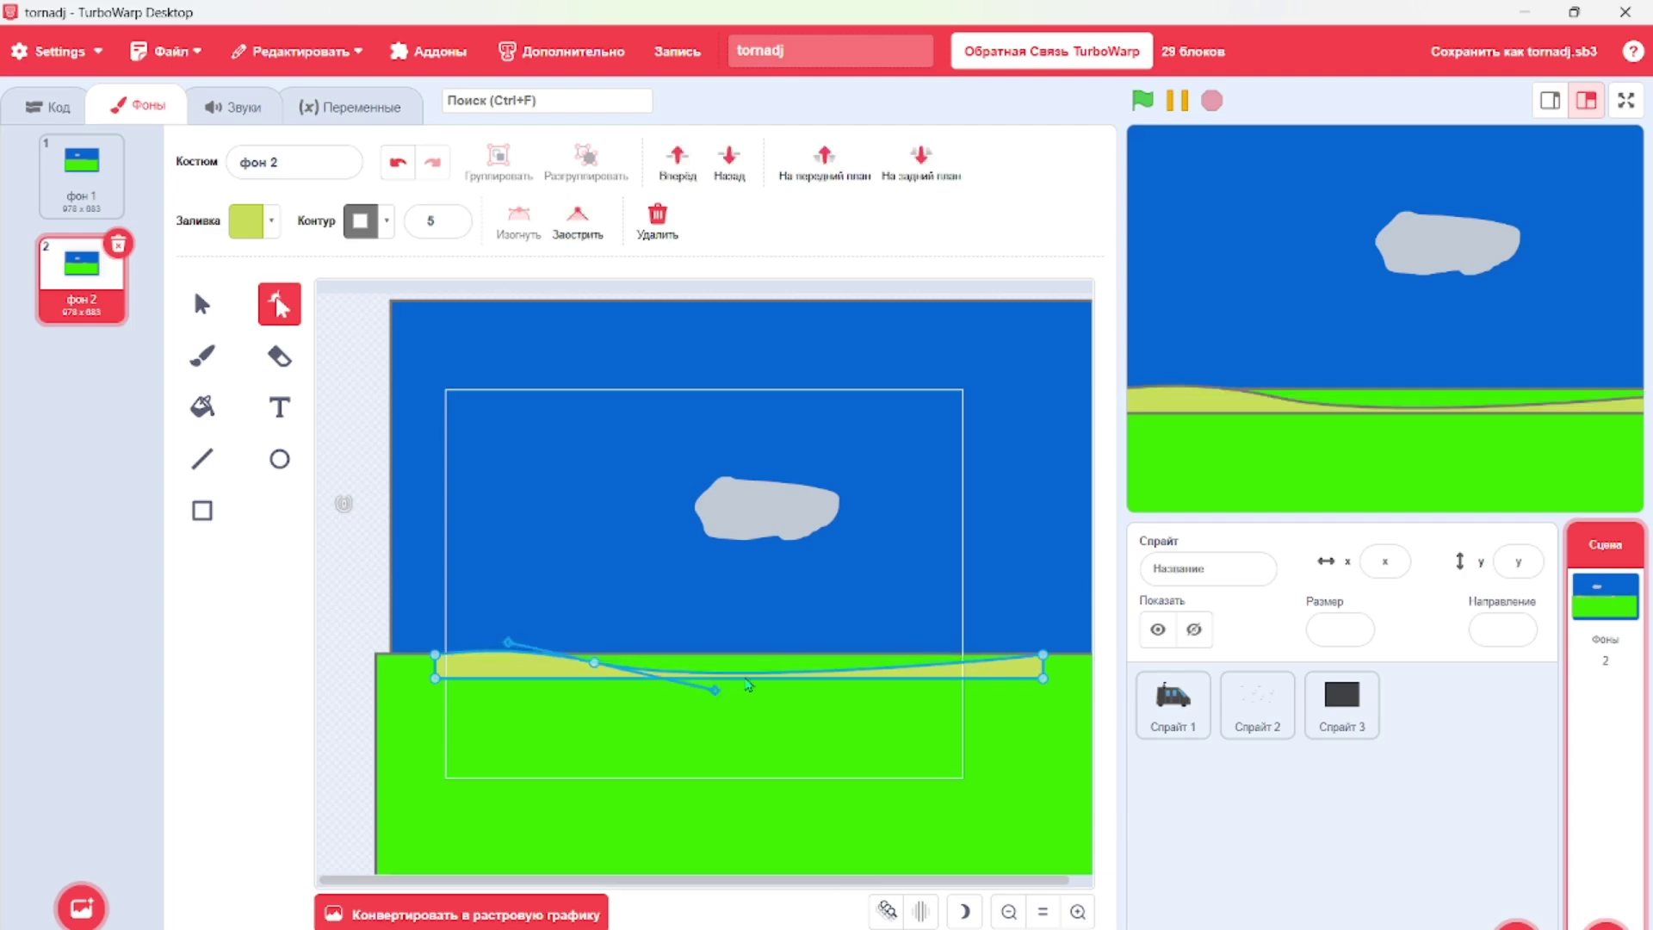
drag(493, 657, 508, 667)
click(275, 368)
drag(990, 670, 805, 676)
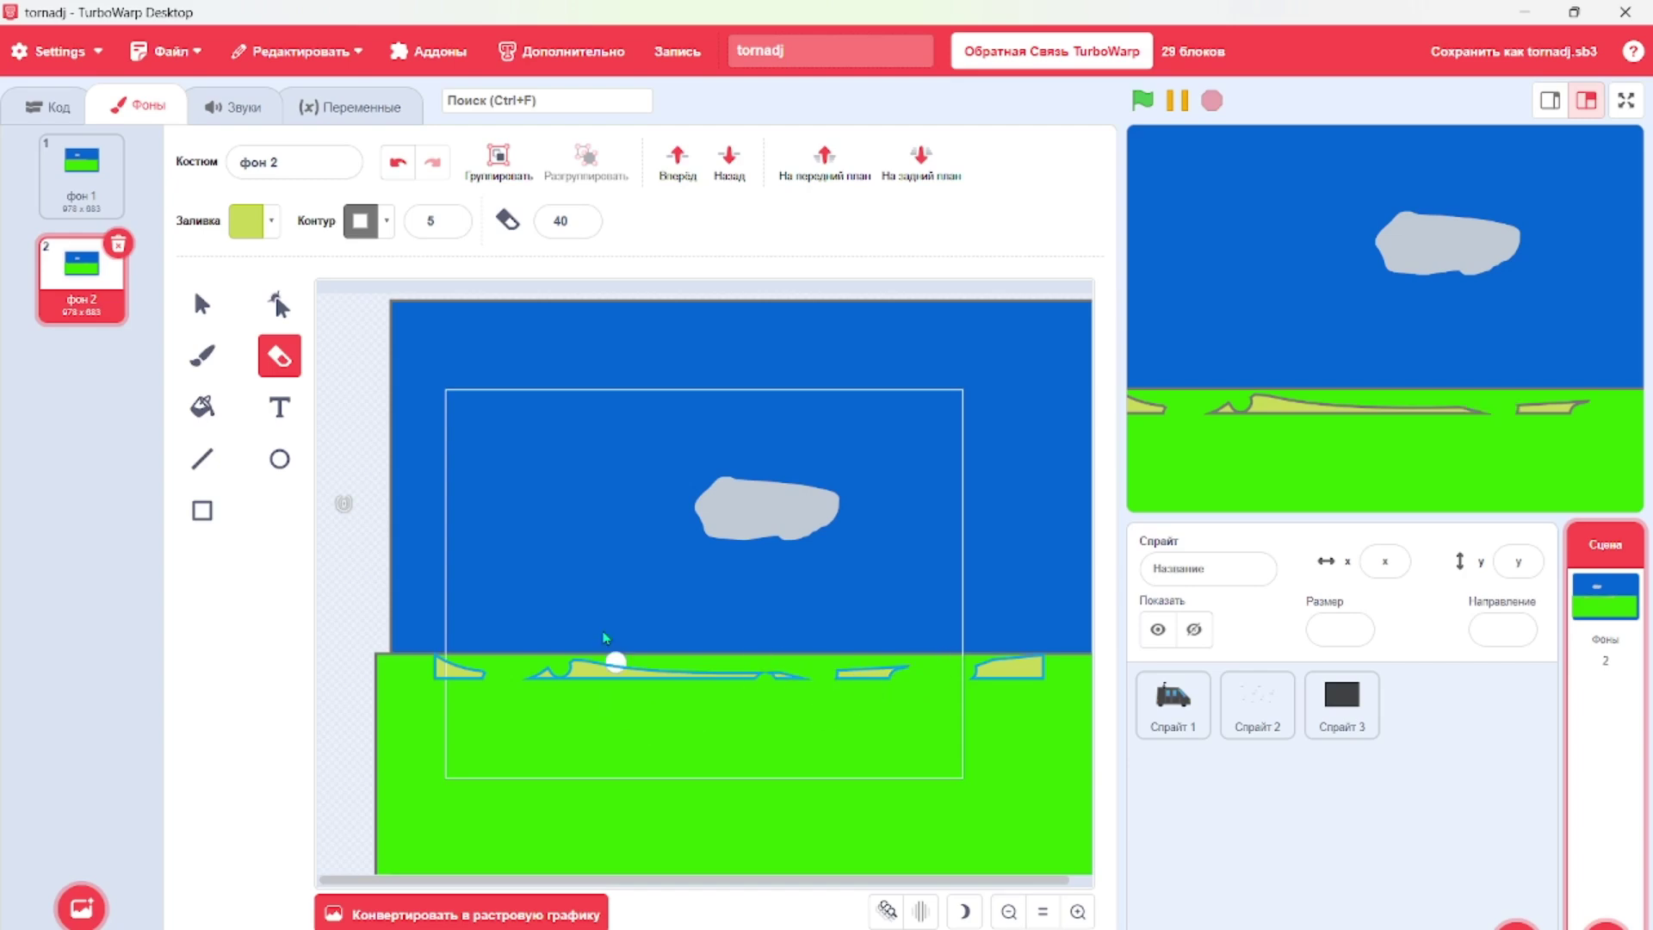
- Reshape the green ground in фон 2 by adding a point on its upper edge and pulling it slightly down
click(201, 304)
click(875, 813)
click(279, 304)
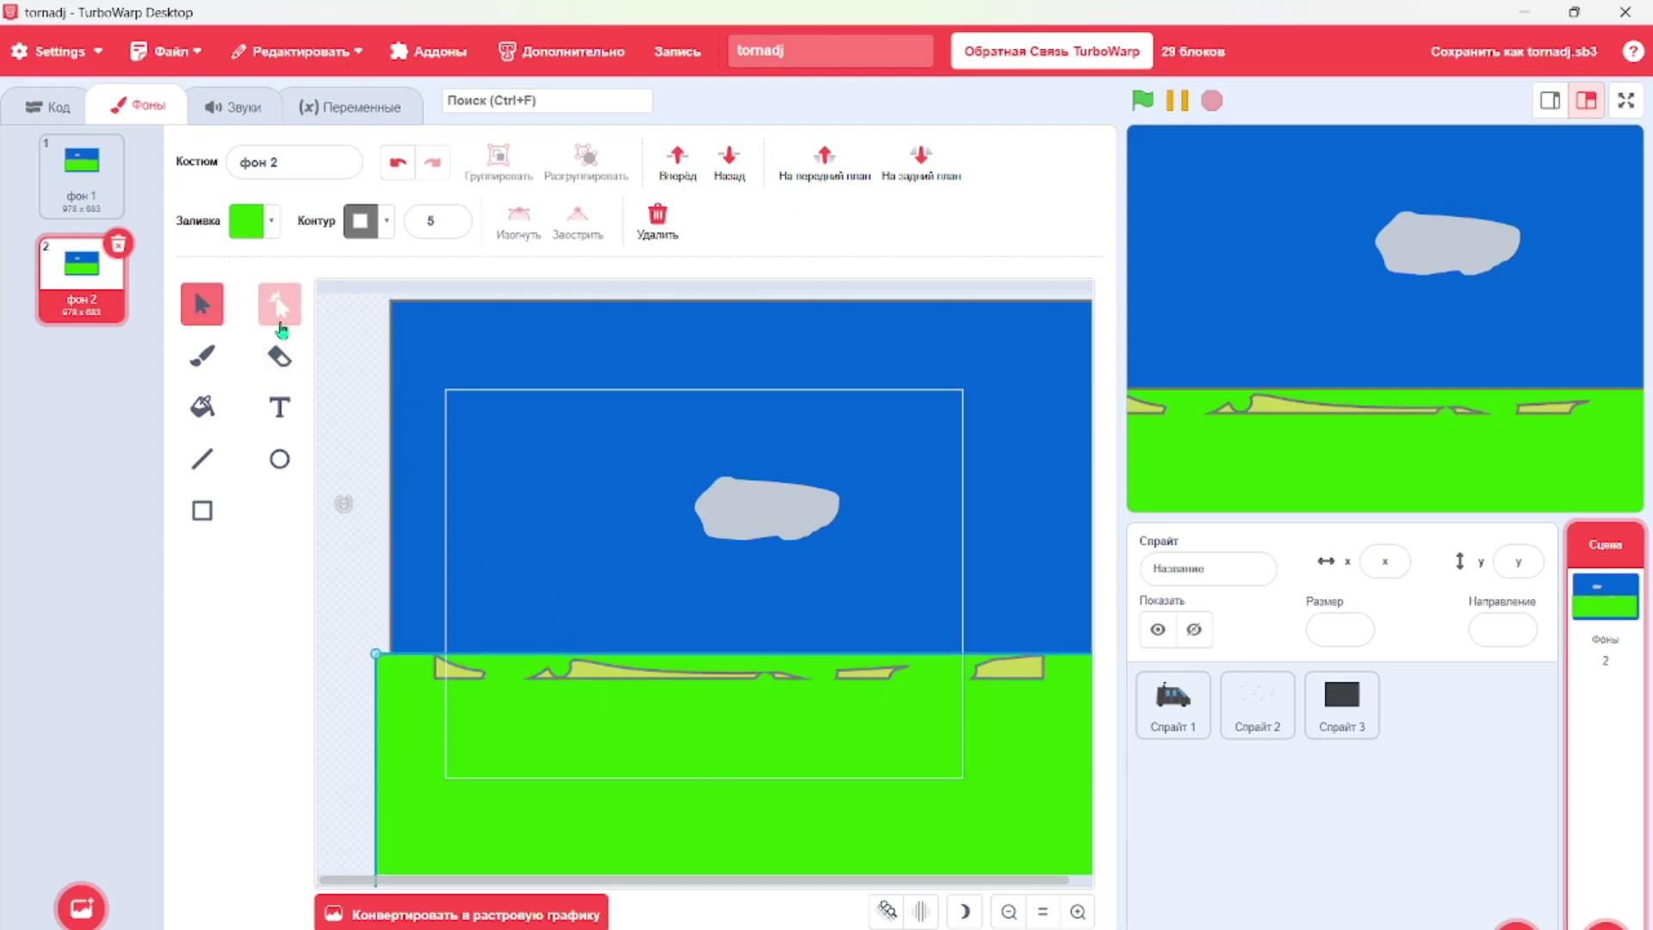
drag(616, 657, 612, 676)
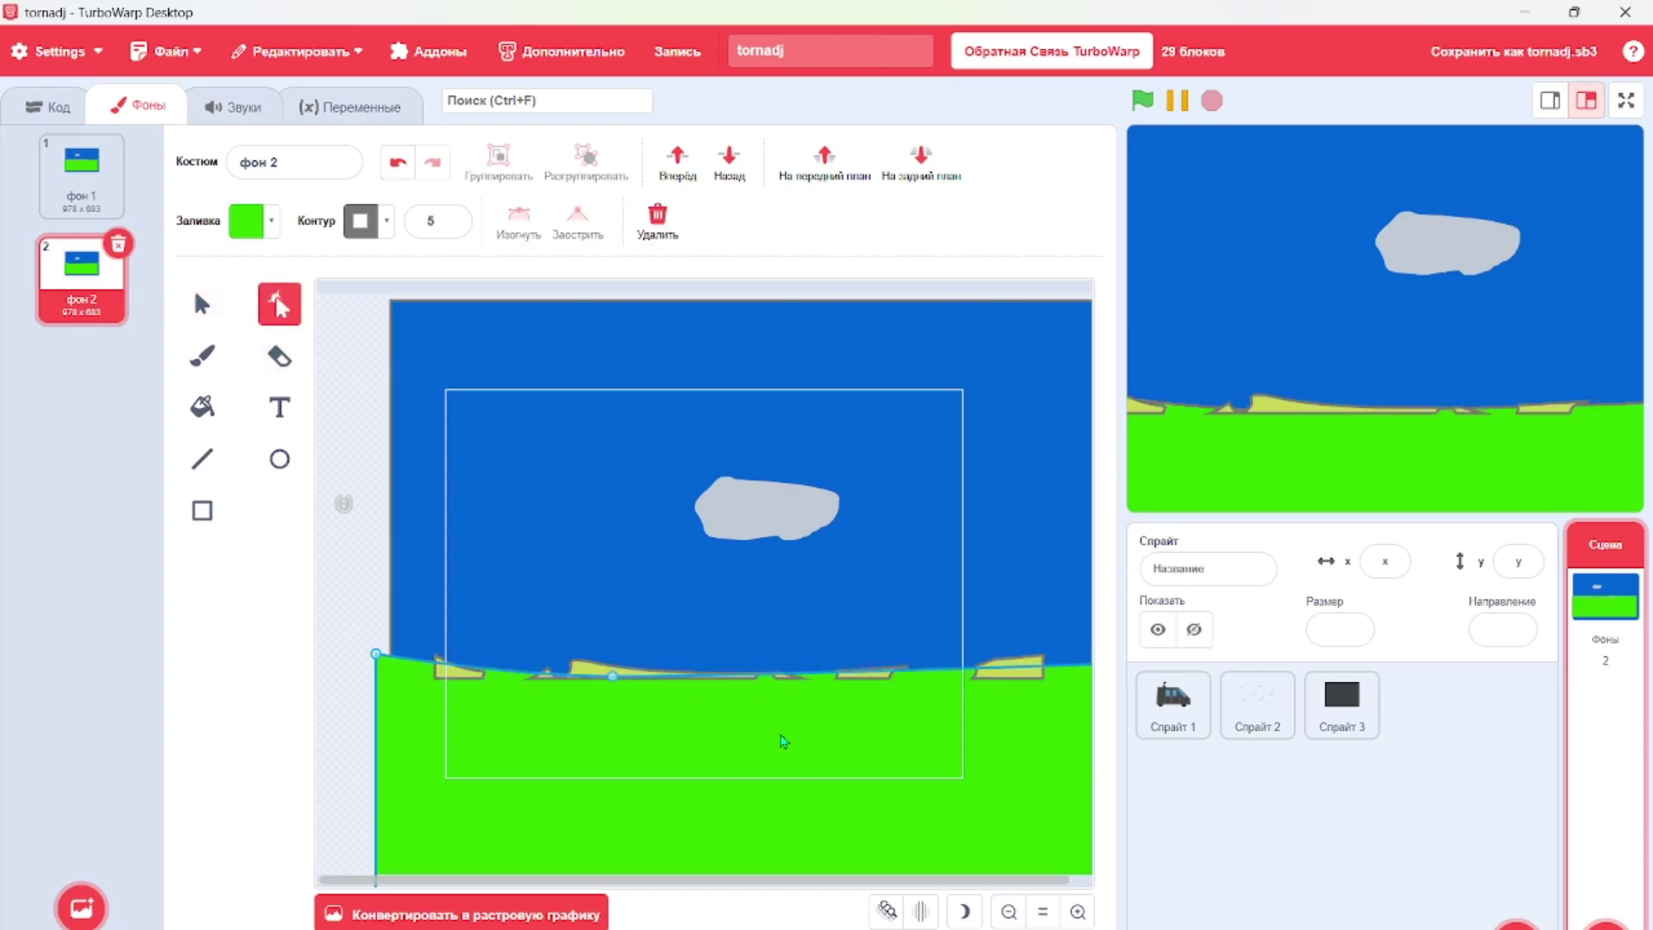
- Damage the ground of фон 2 with size 40 eraser cuts and green size 10 brush specks, and save the project
click(279, 355)
drag(450, 764, 390, 811)
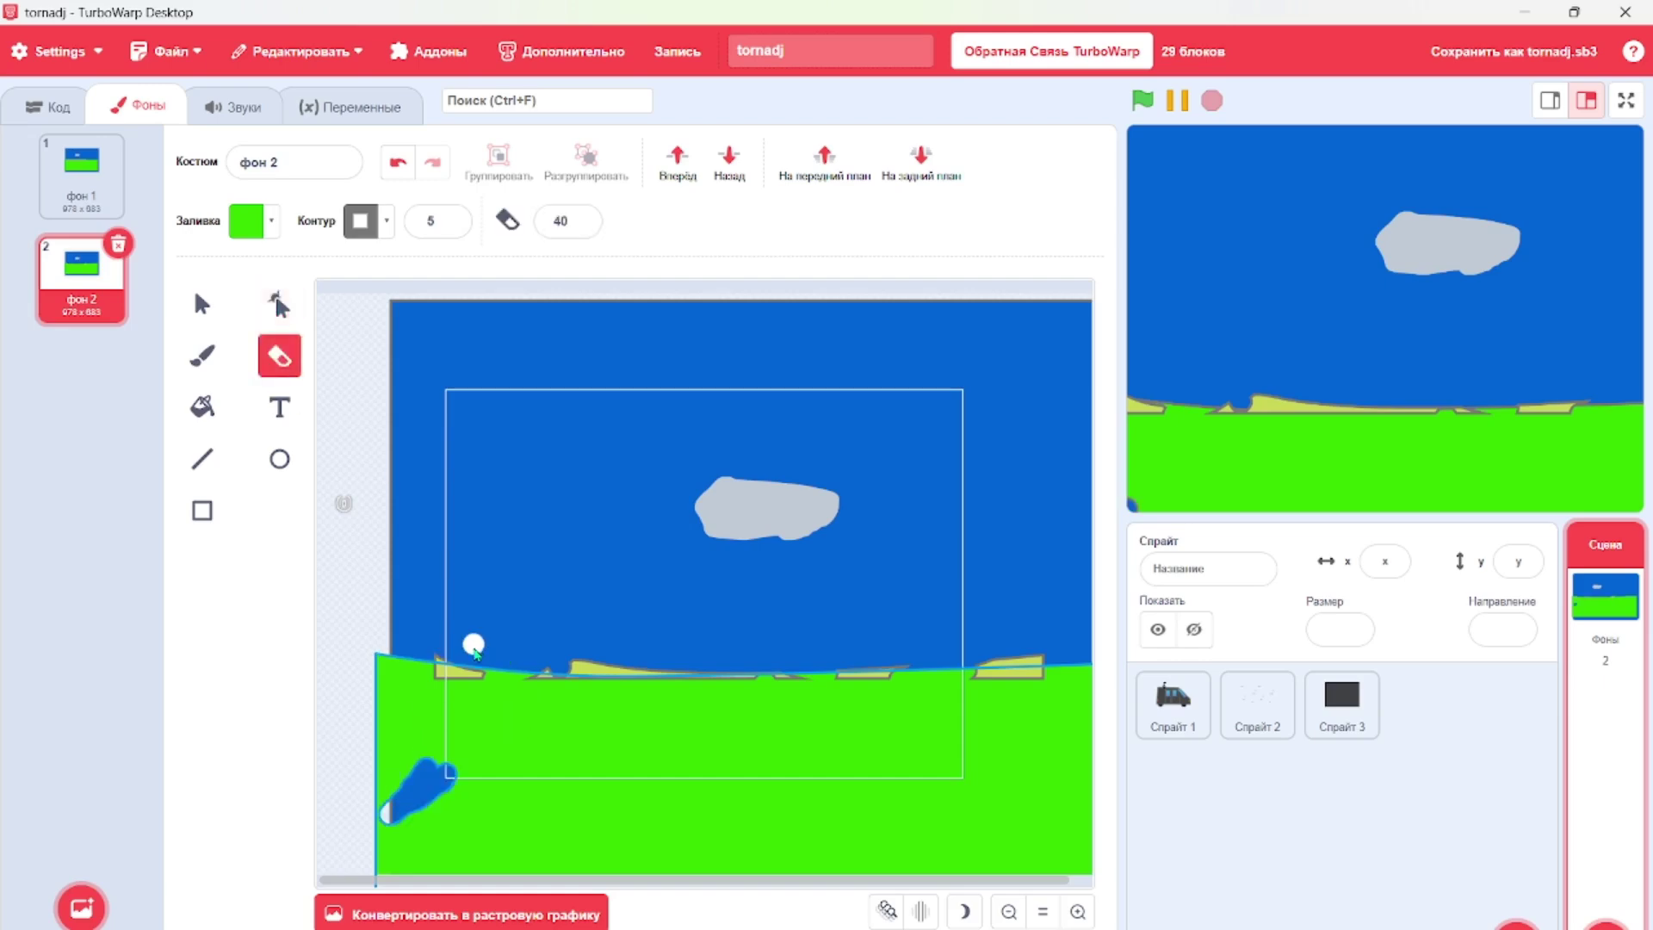
drag(893, 680, 910, 676)
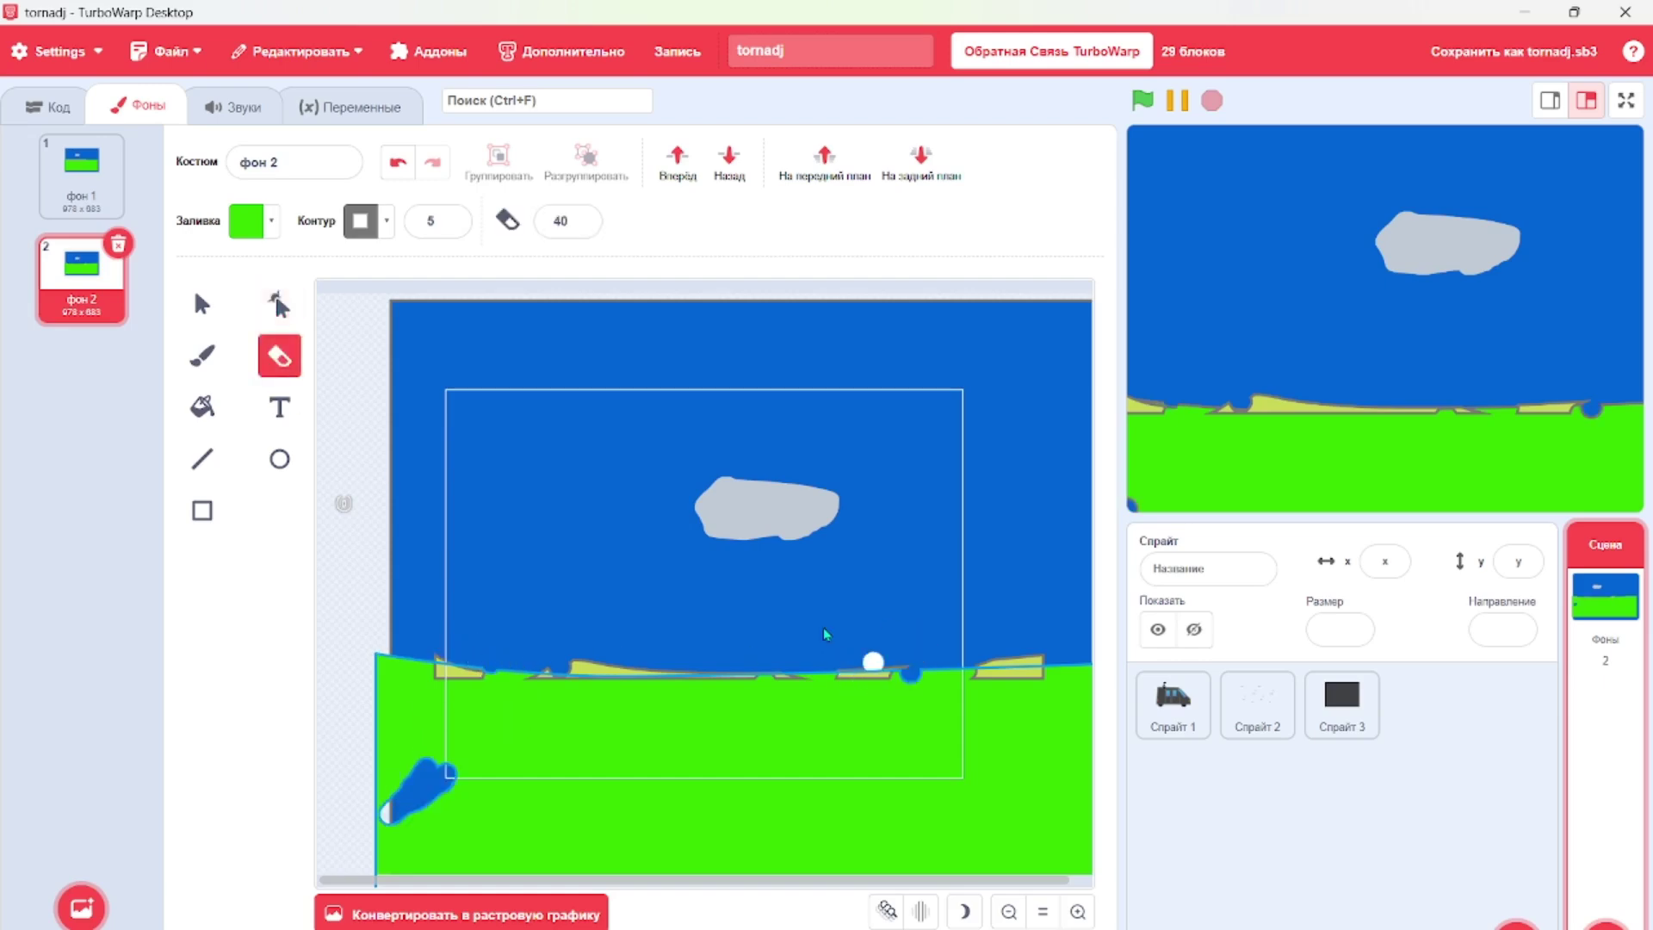
click(201, 356)
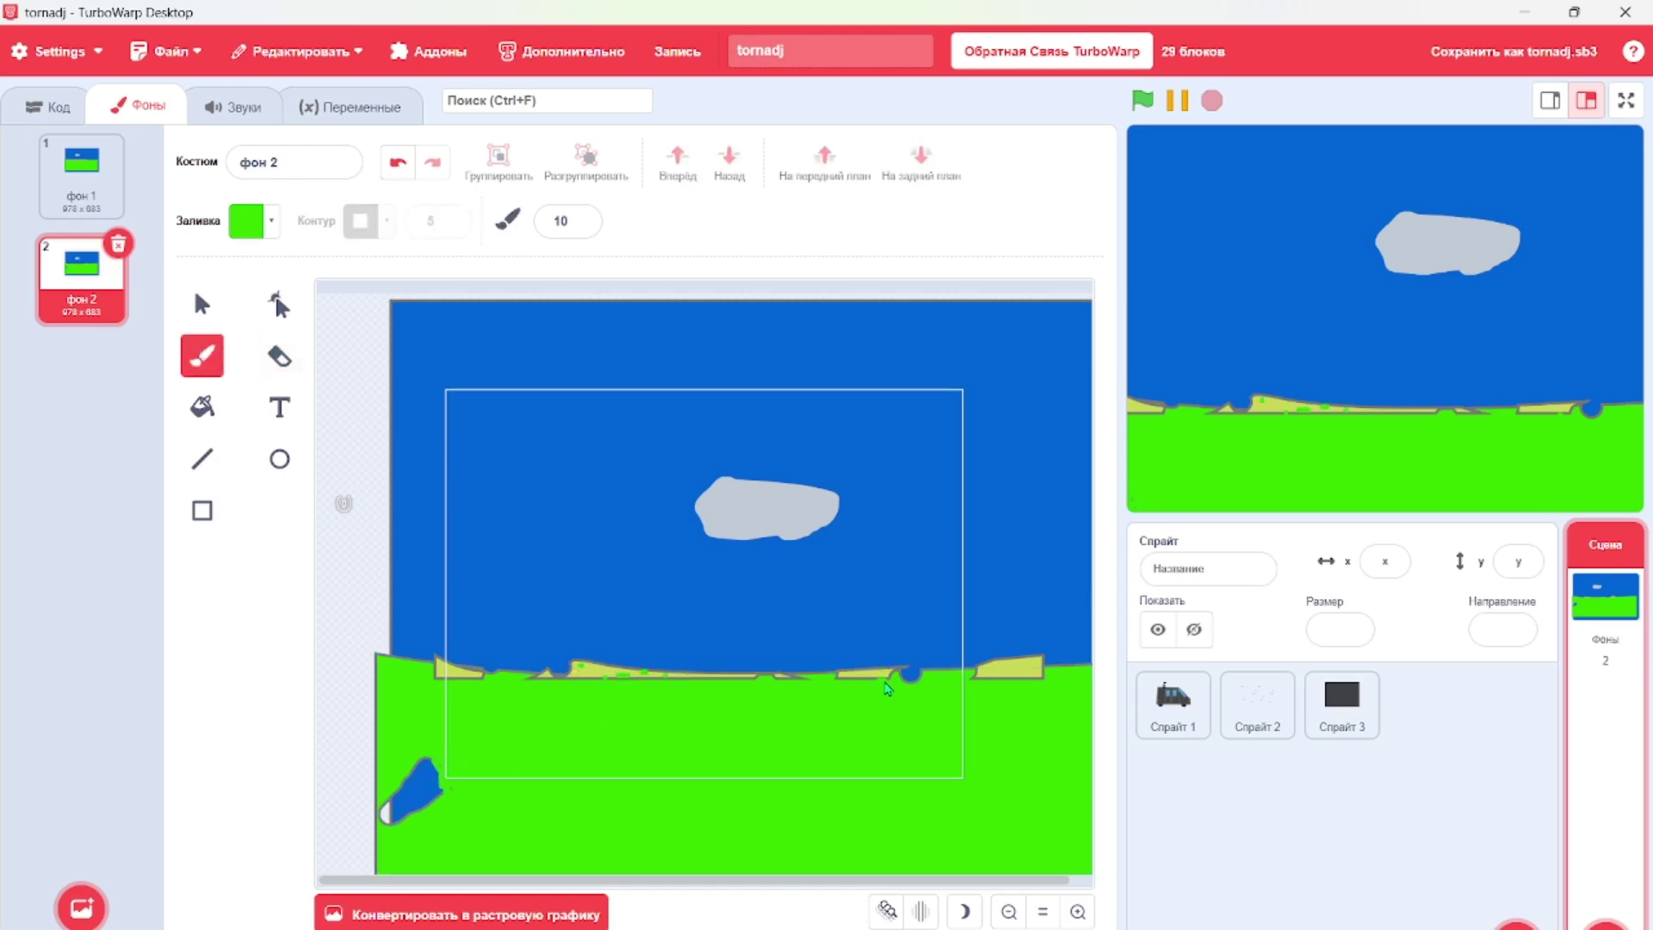
key(ctrl+s)
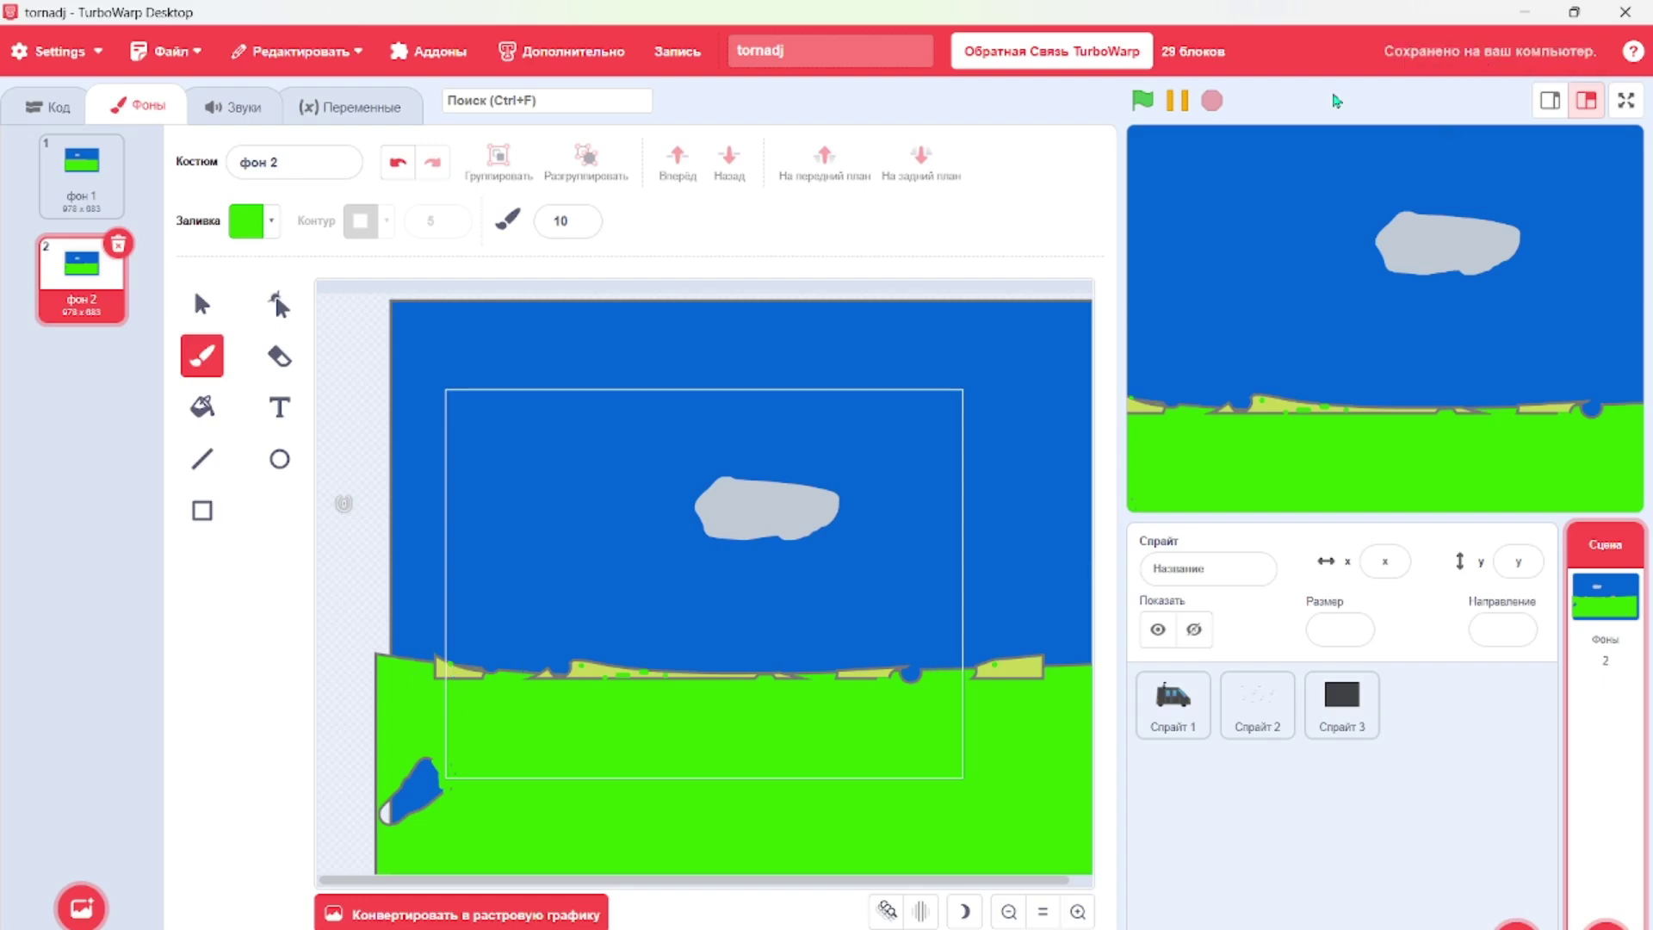
- Start a stage script that switches the backdrop to фон 1 when the green flag is clicked
click(48, 106)
click(34, 311)
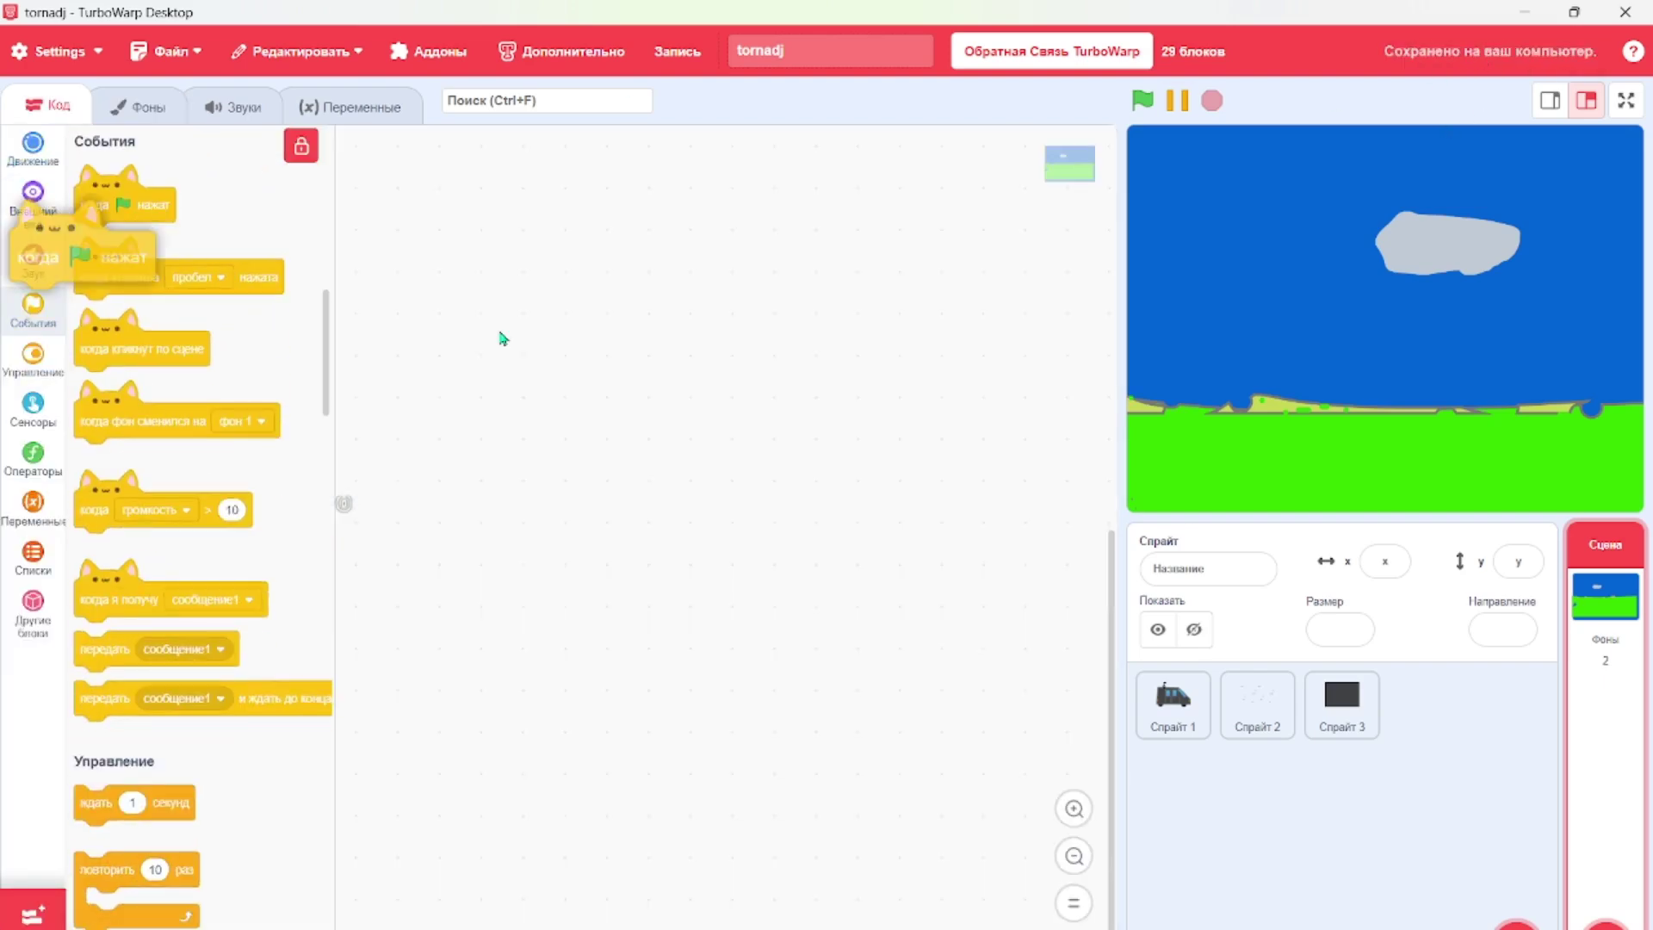
drag(95, 204, 487, 286)
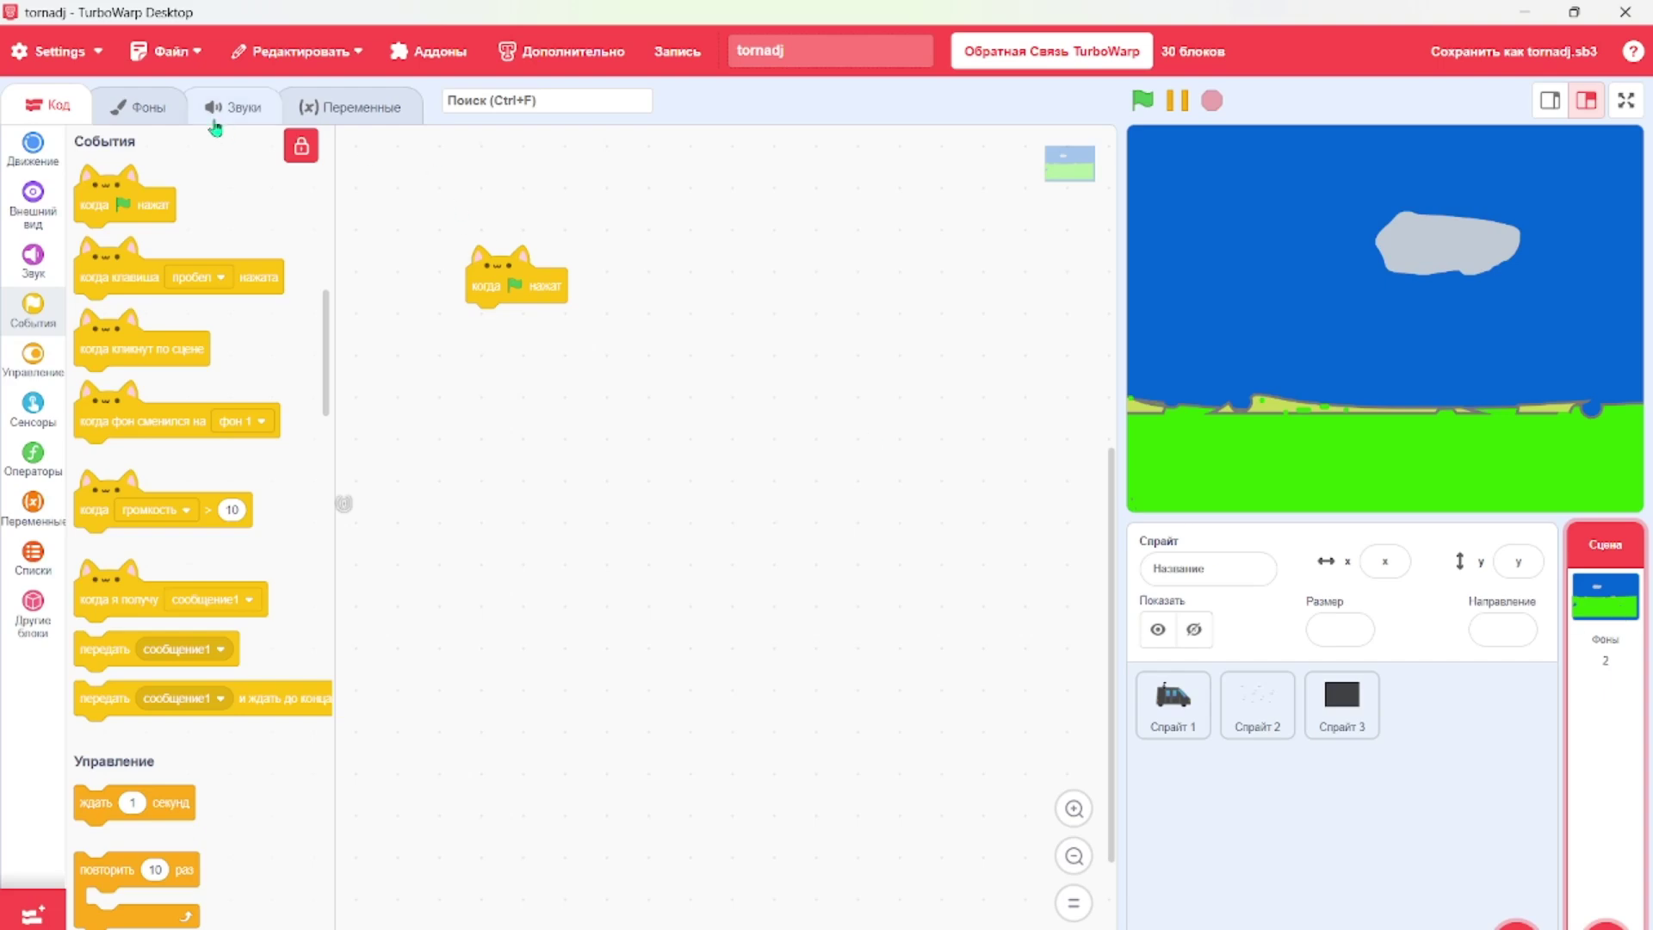
click(138, 106)
click(23, 105)
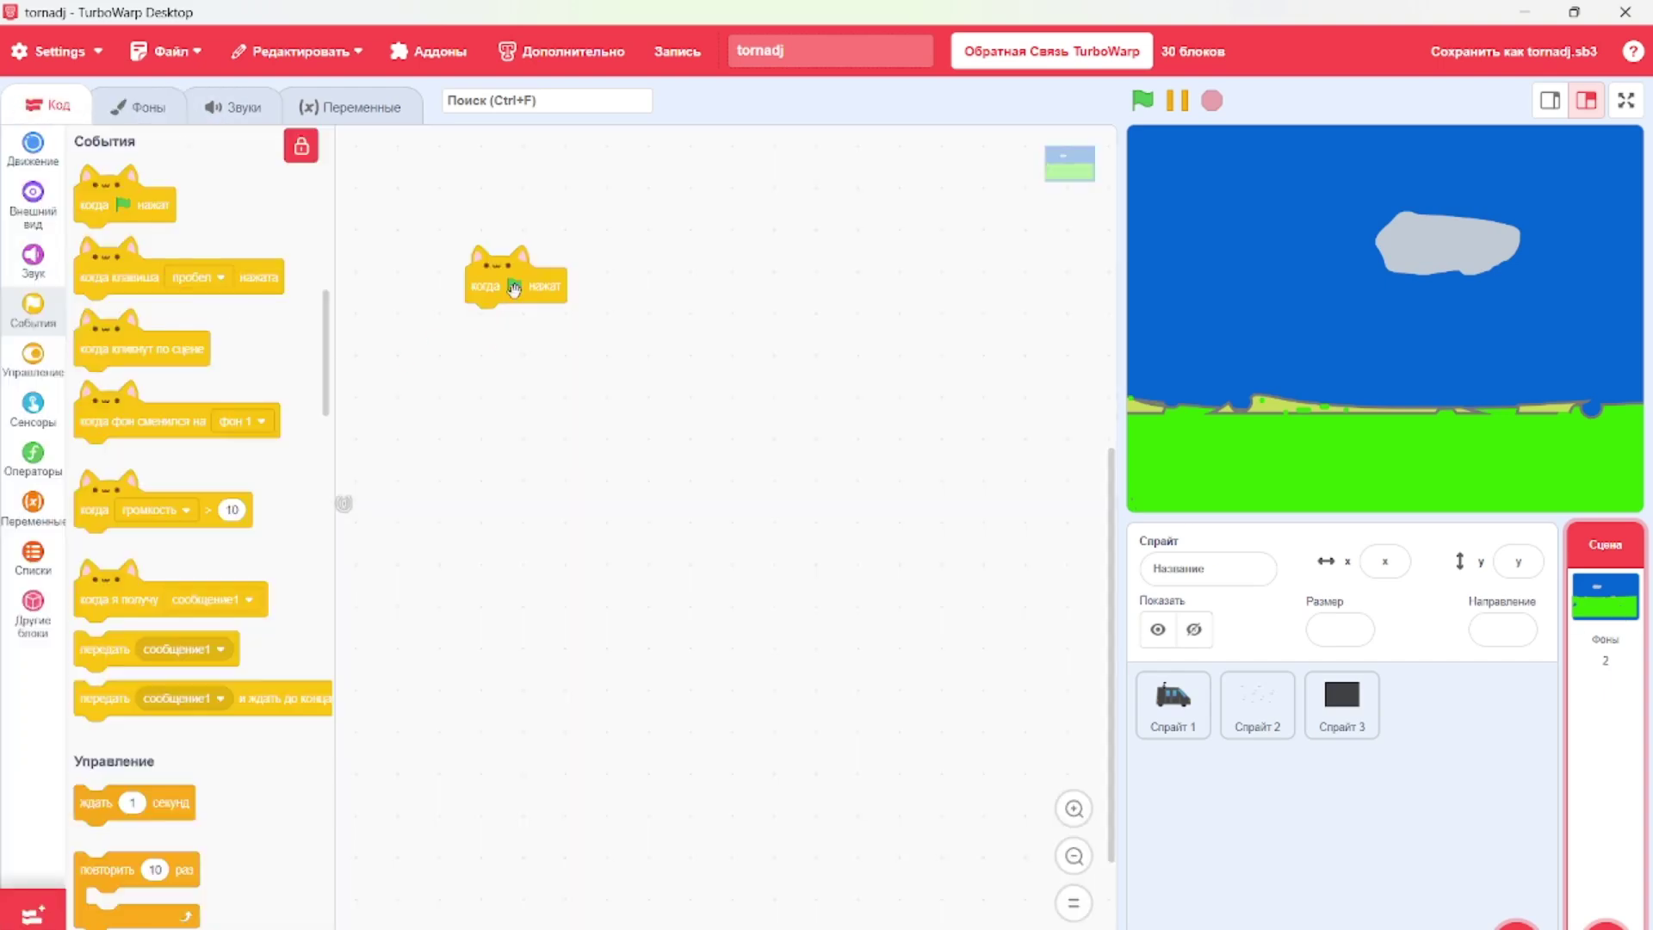
click(33, 198)
drag(129, 208, 556, 426)
click(650, 406)
click(635, 490)
- Extend the stage script with a 6-second wait followed by a switch to backdrop фон 2
click(32, 310)
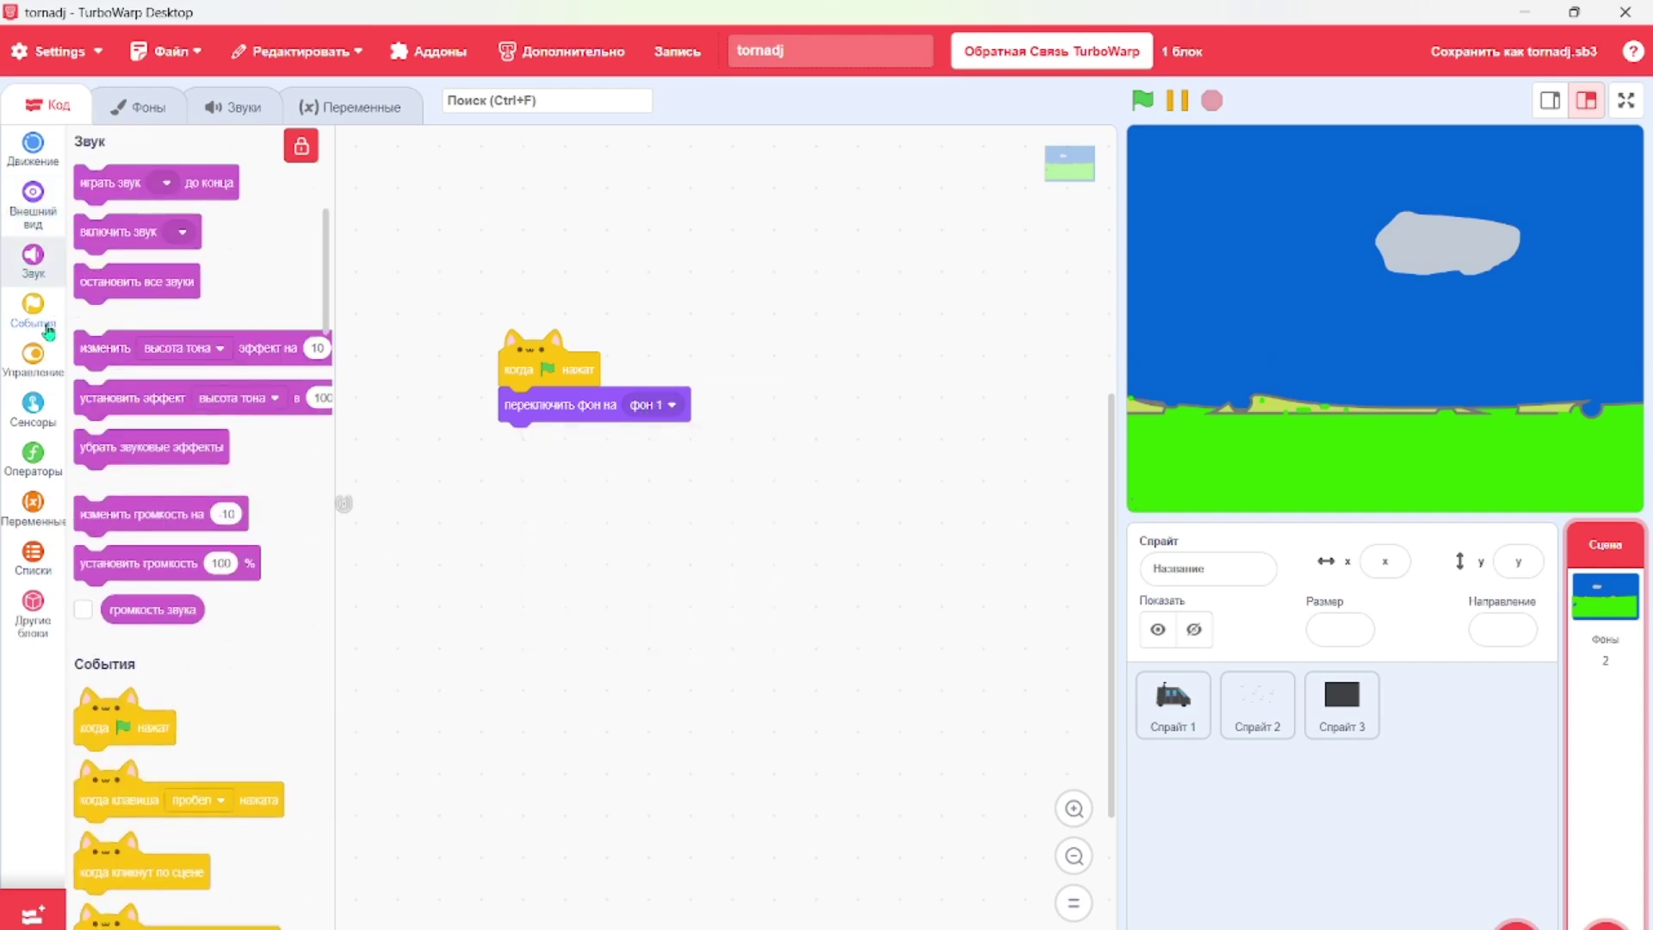
drag(131, 802, 564, 479)
click(556, 436)
text(6)
click(33, 198)
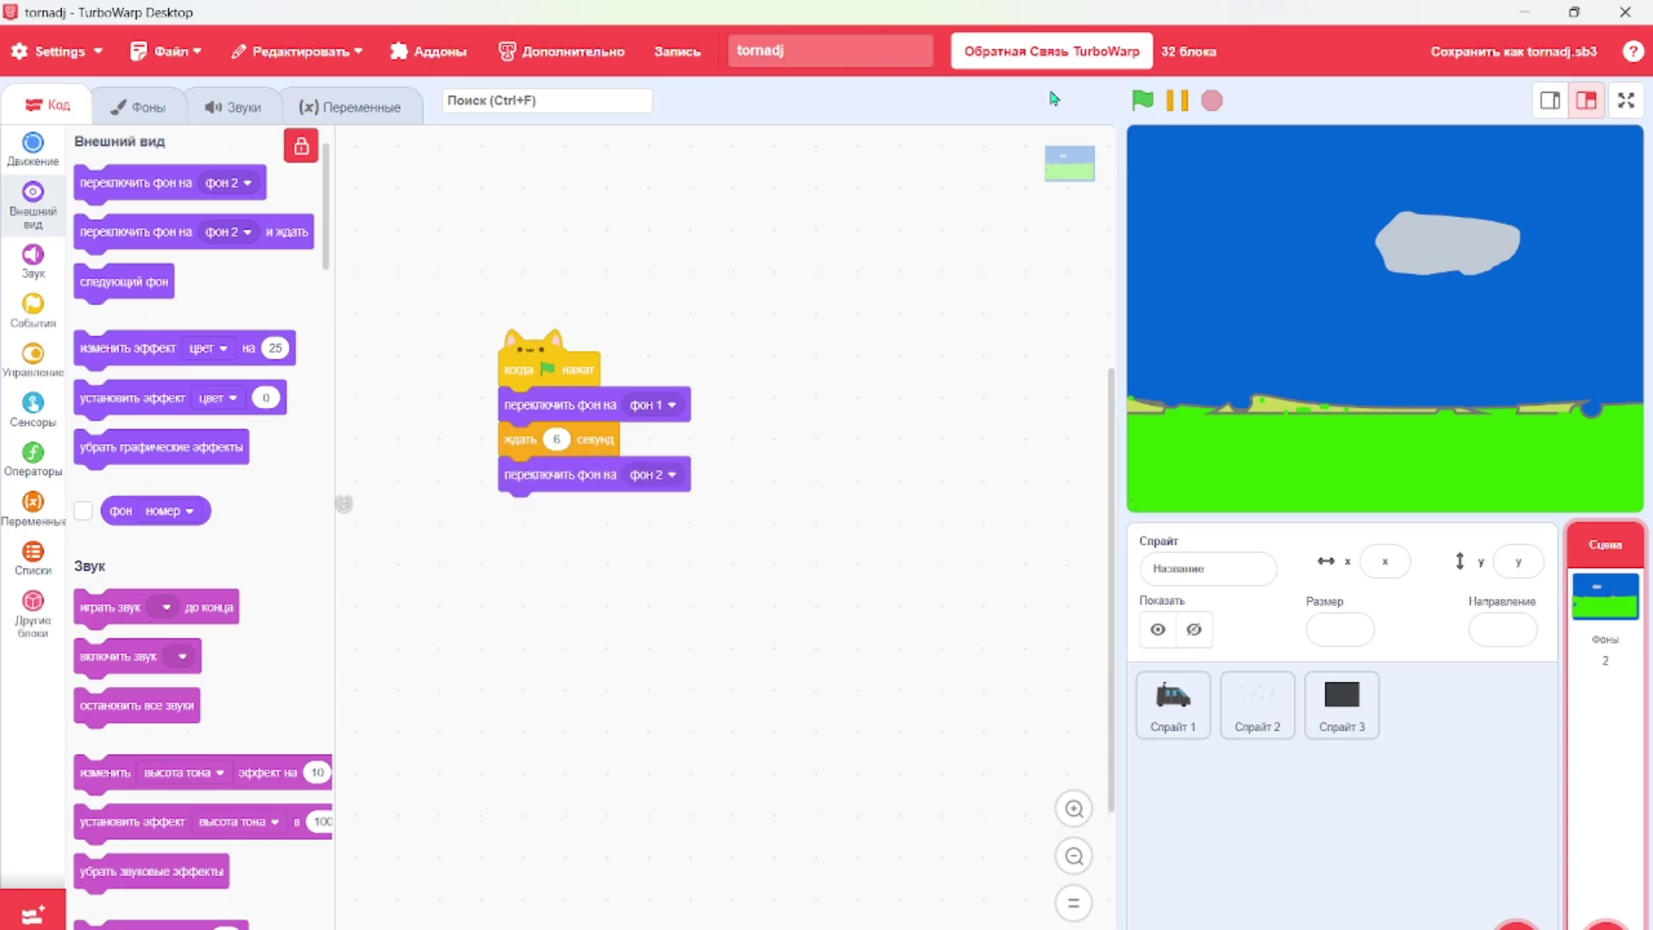
- Run the project in full screen to check the timing of the backdrop change
click(1143, 101)
click(1624, 102)
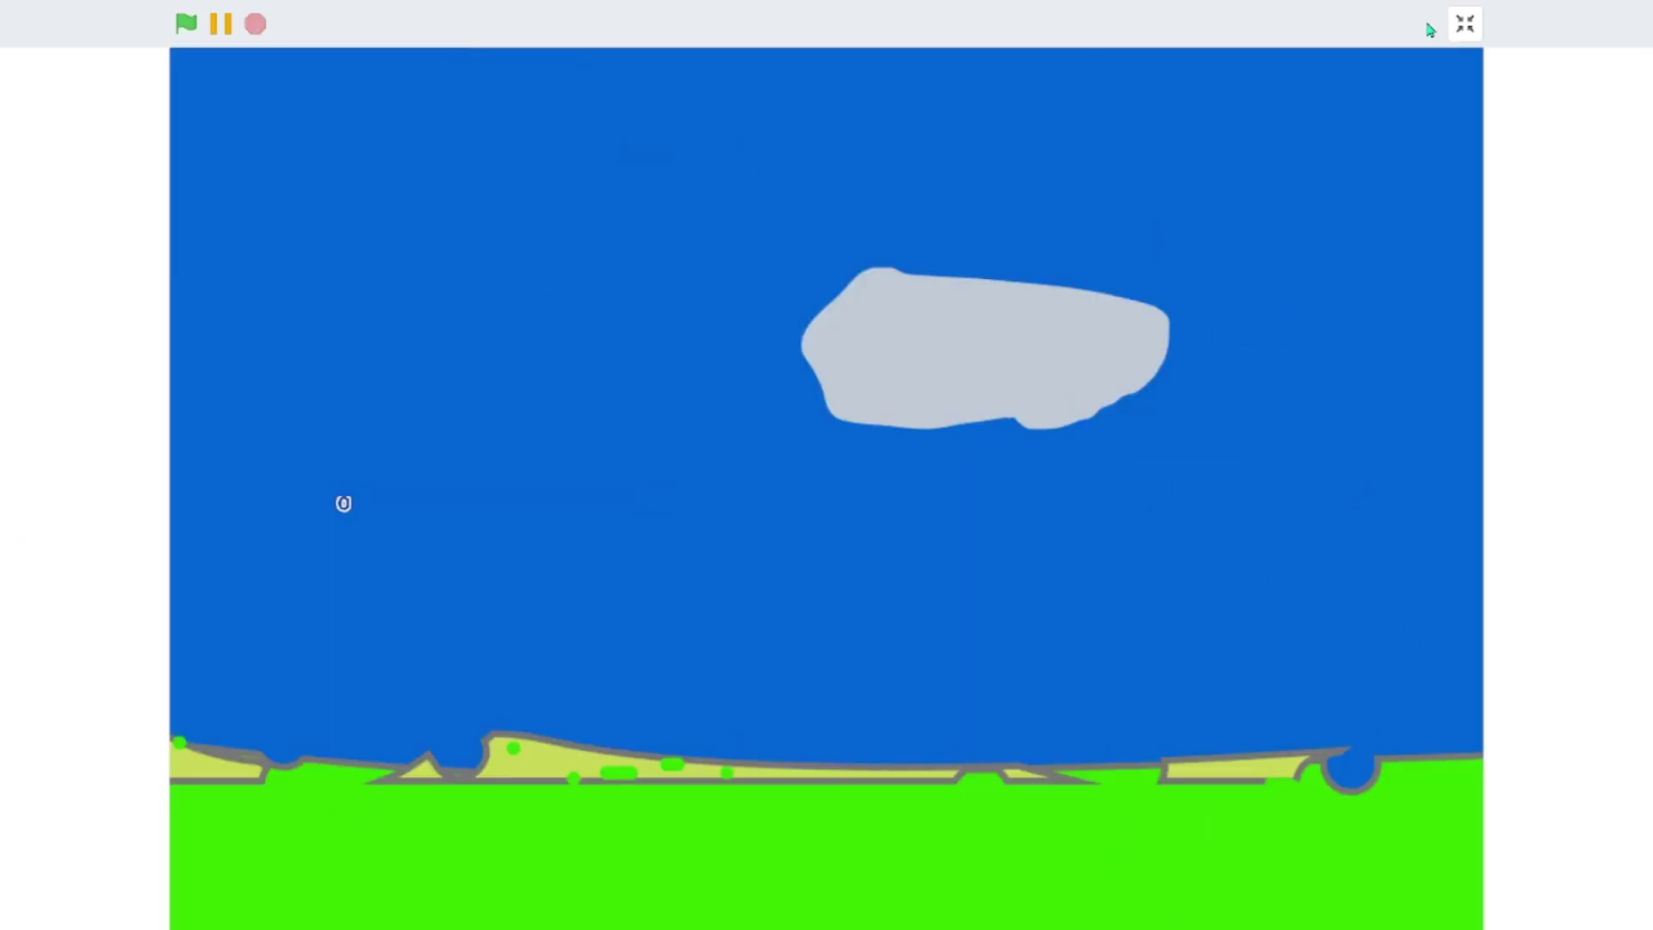
click(1465, 24)
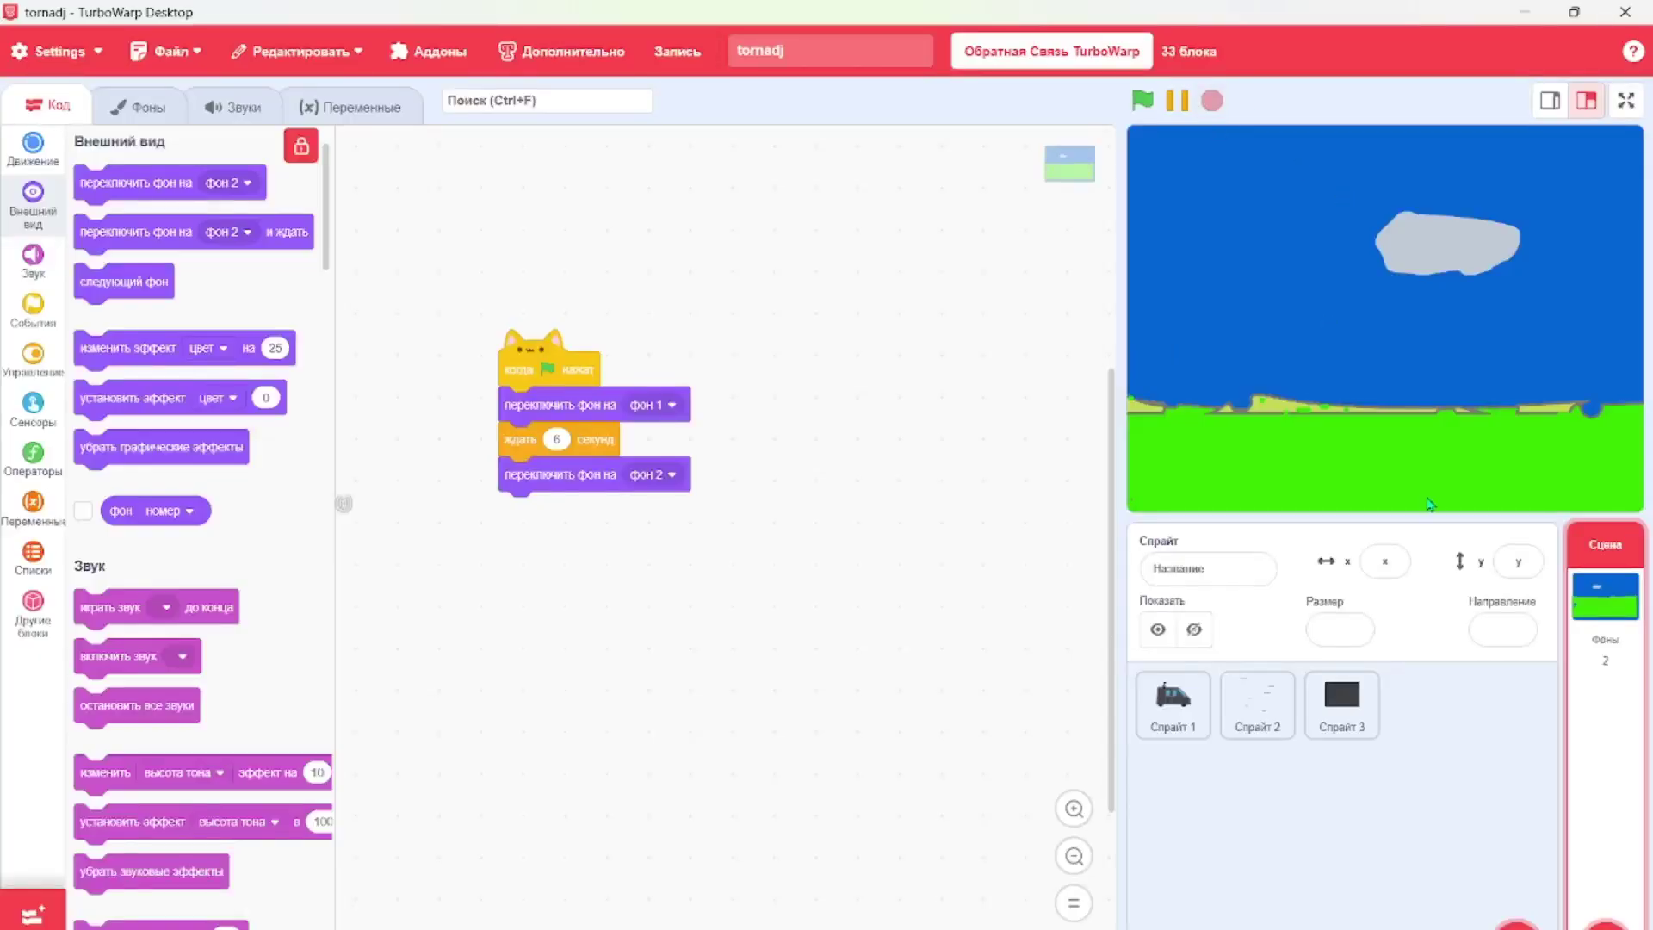
- Duplicate the transparency loop with its following blocks in Спрайт 3's script and attach the copy after the 10-second wait
click(1171, 706)
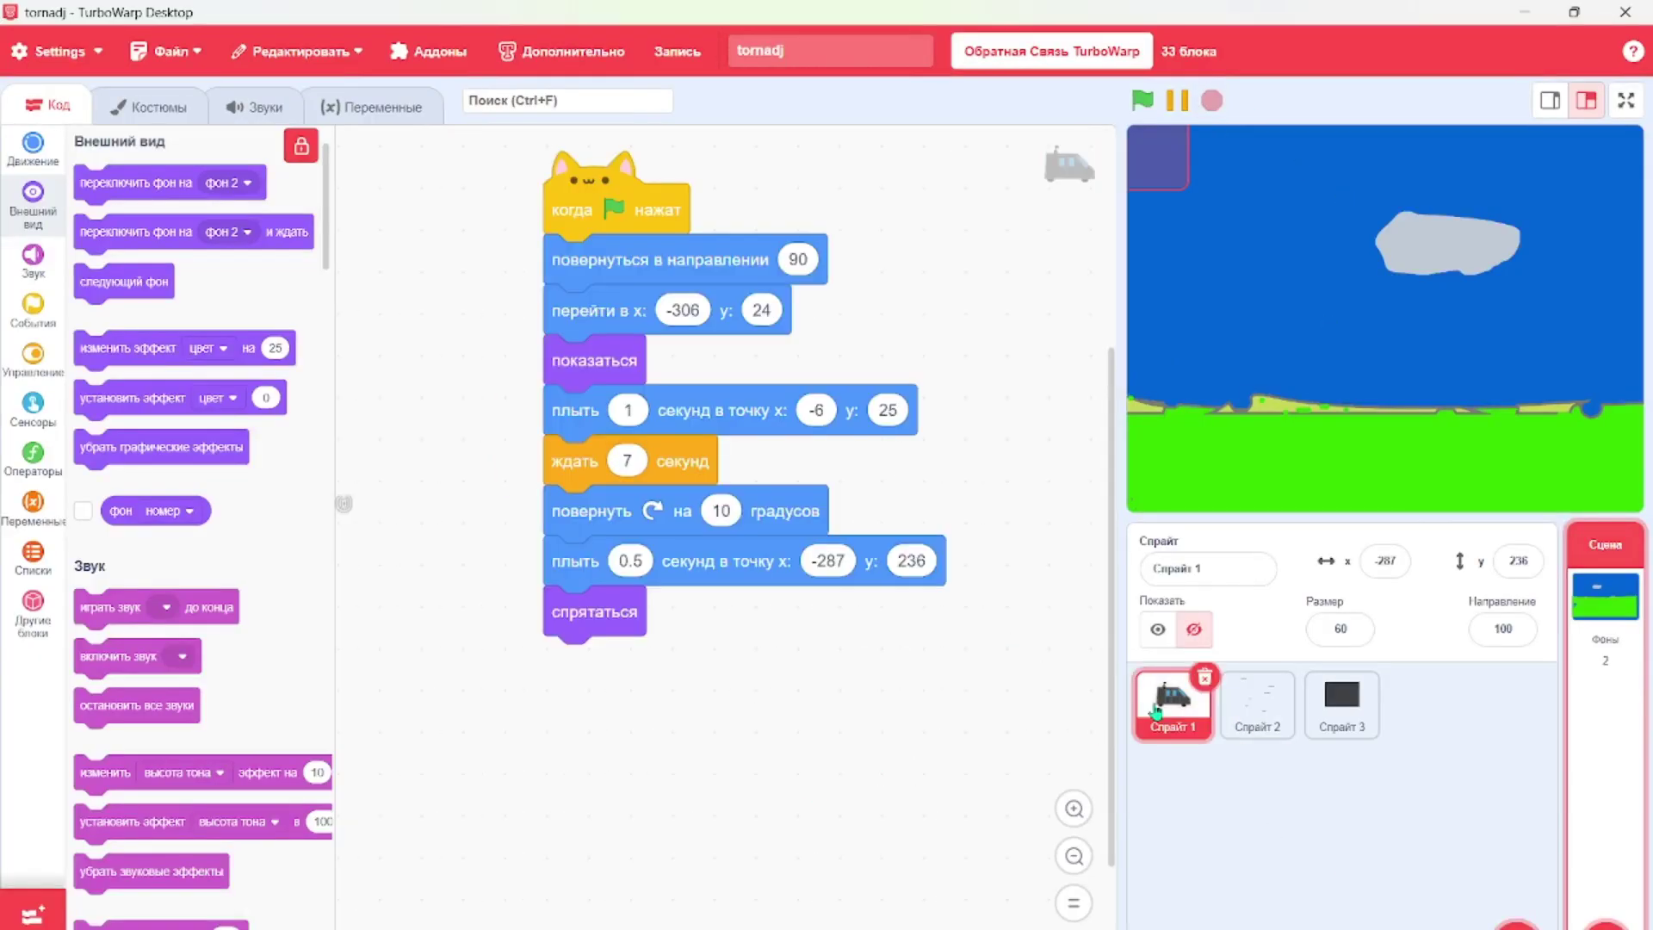
scroll(796, 567, down, 3)
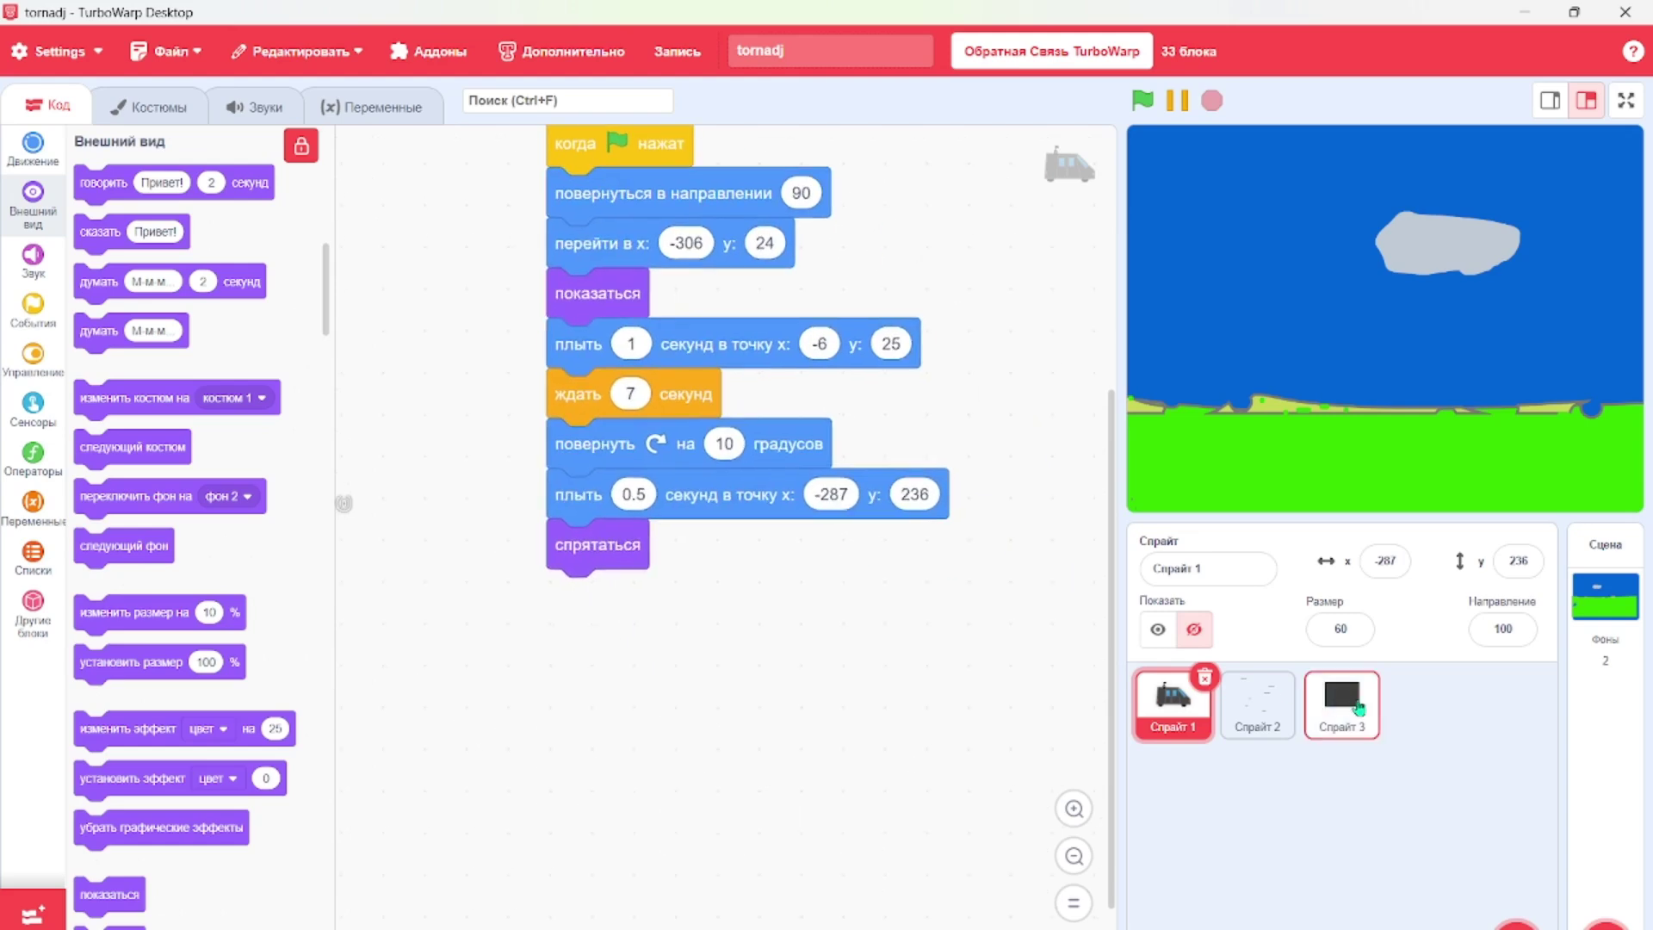
click(1341, 701)
scroll(792, 291, down, 3)
right_click(616, 331)
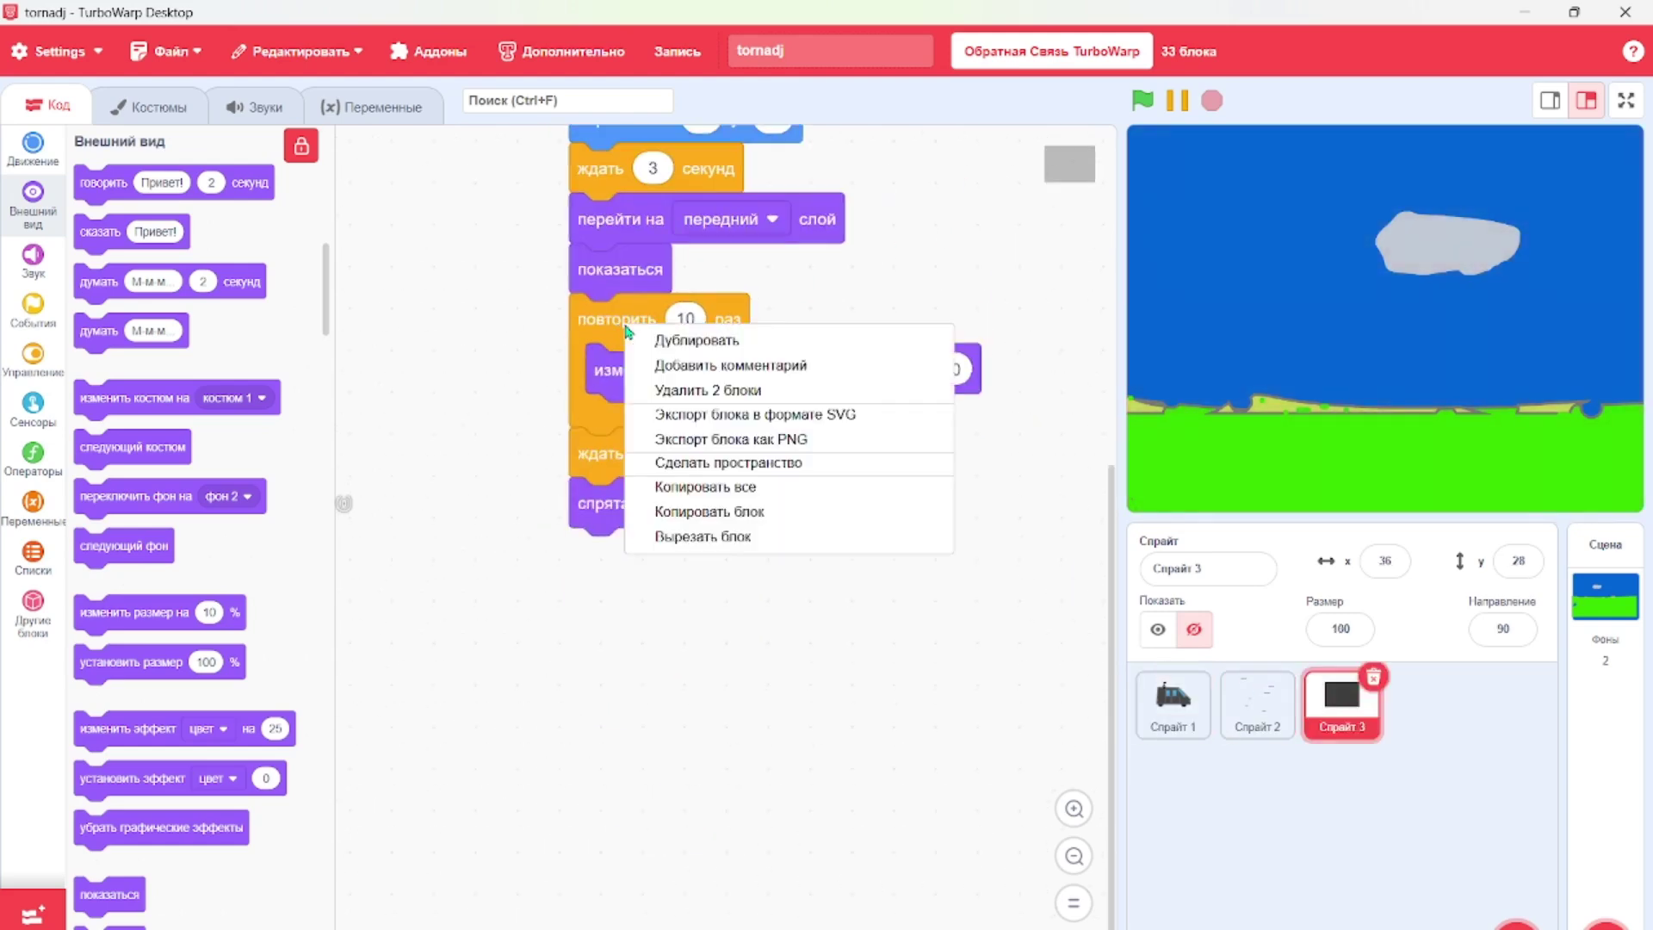
click(693, 339)
click(631, 558)
drag(631, 560, 513, 602)
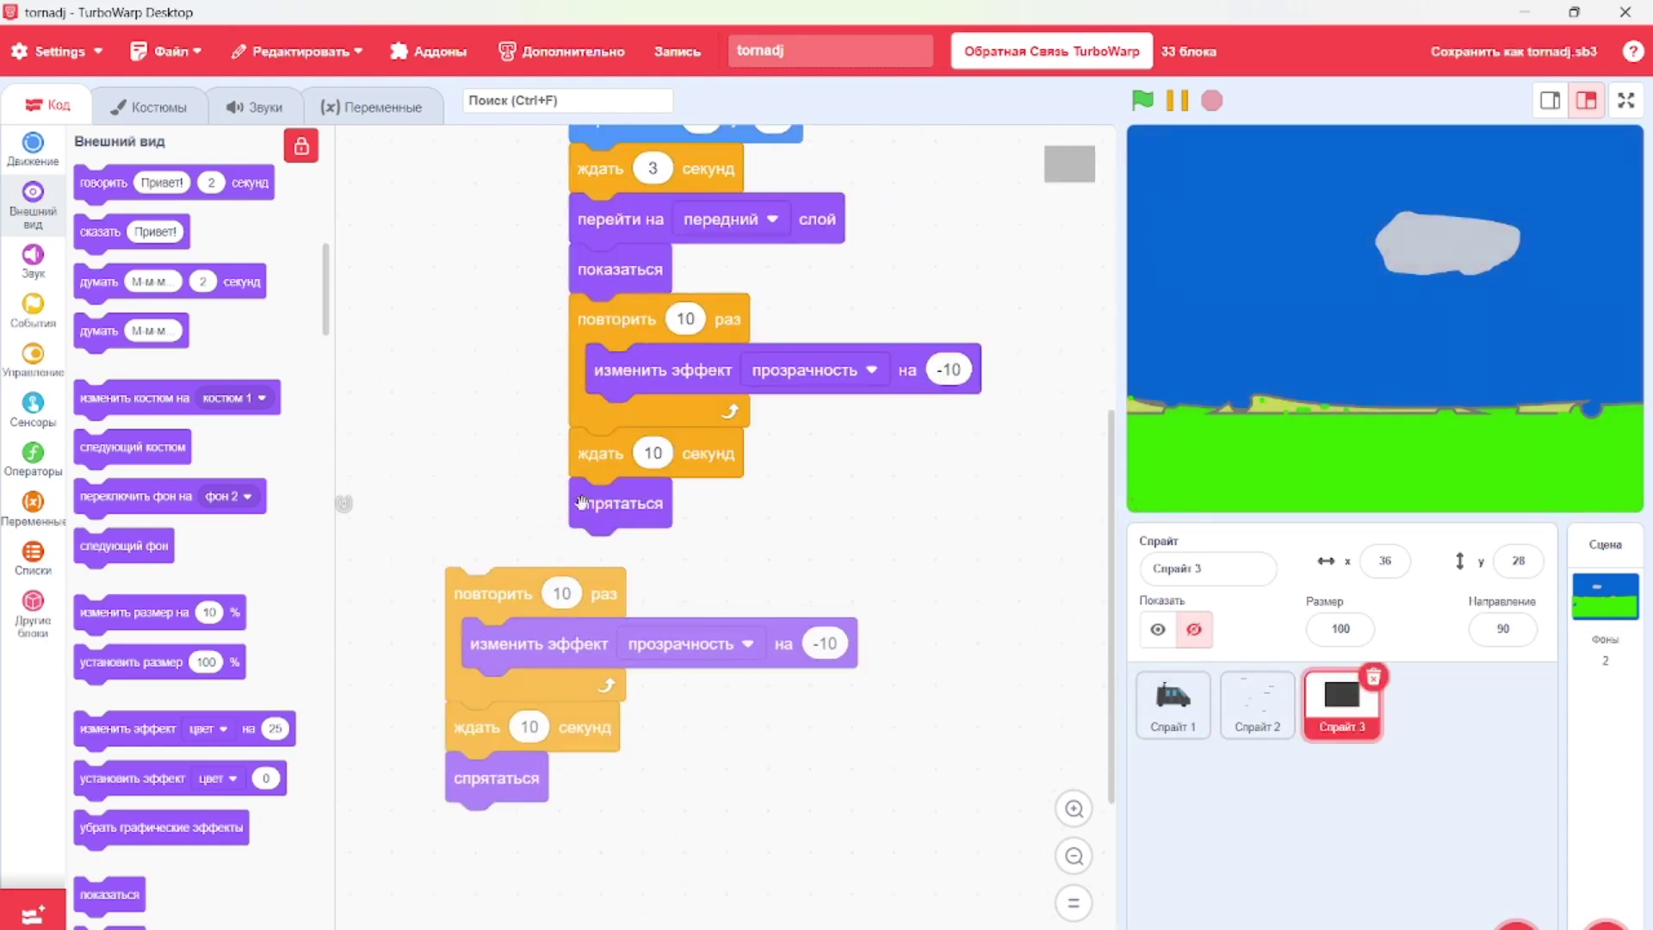
scroll(603, 431, down, 2)
drag(543, 525, 747, 495)
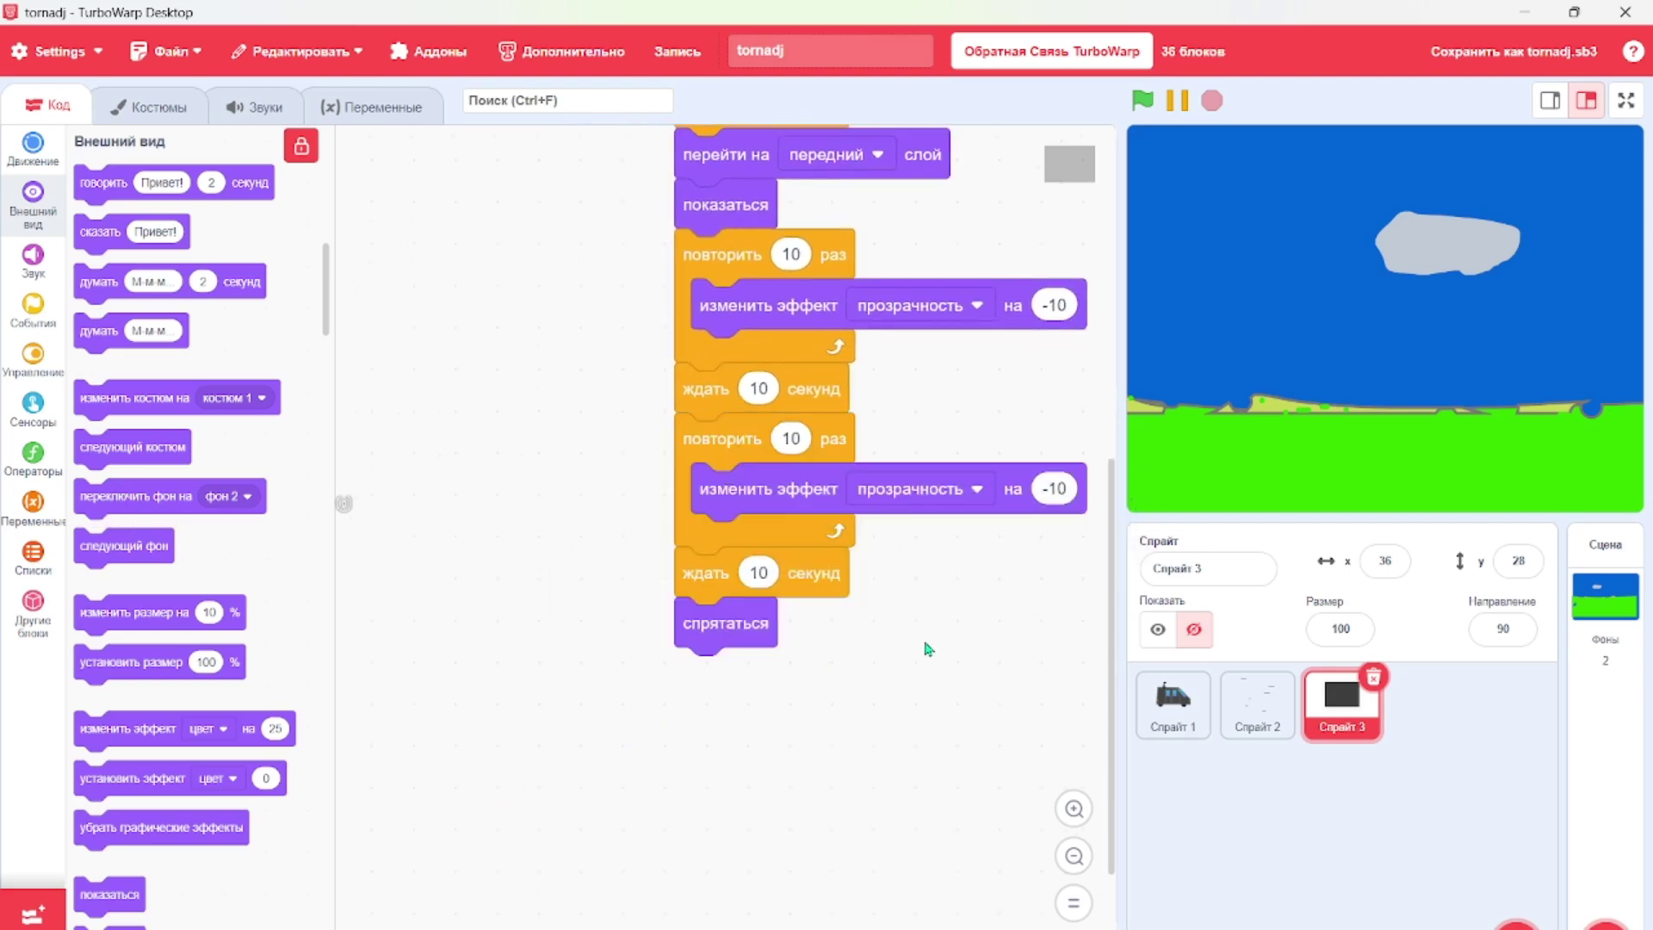
- Set the second loop's transparency change to 10, remove the 10-second wait after it, and save the project
scroll(861, 559, right, 3)
click(863, 480)
text(10)
click(693, 583)
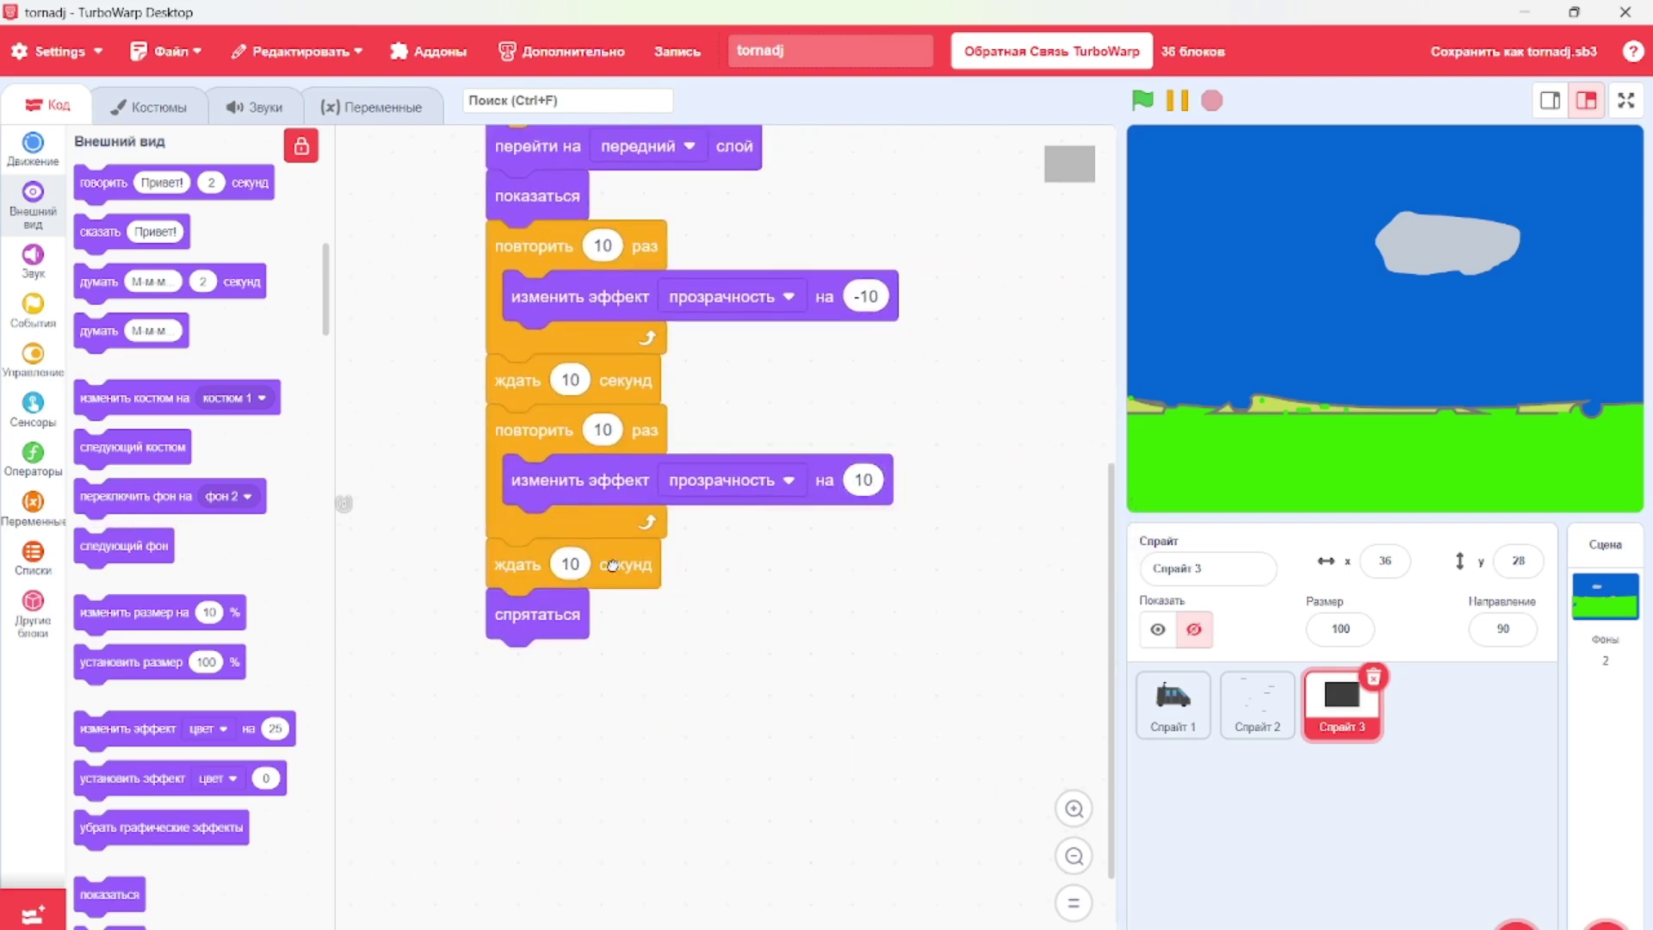
drag(612, 565, 539, 564)
key(ctrl+s)
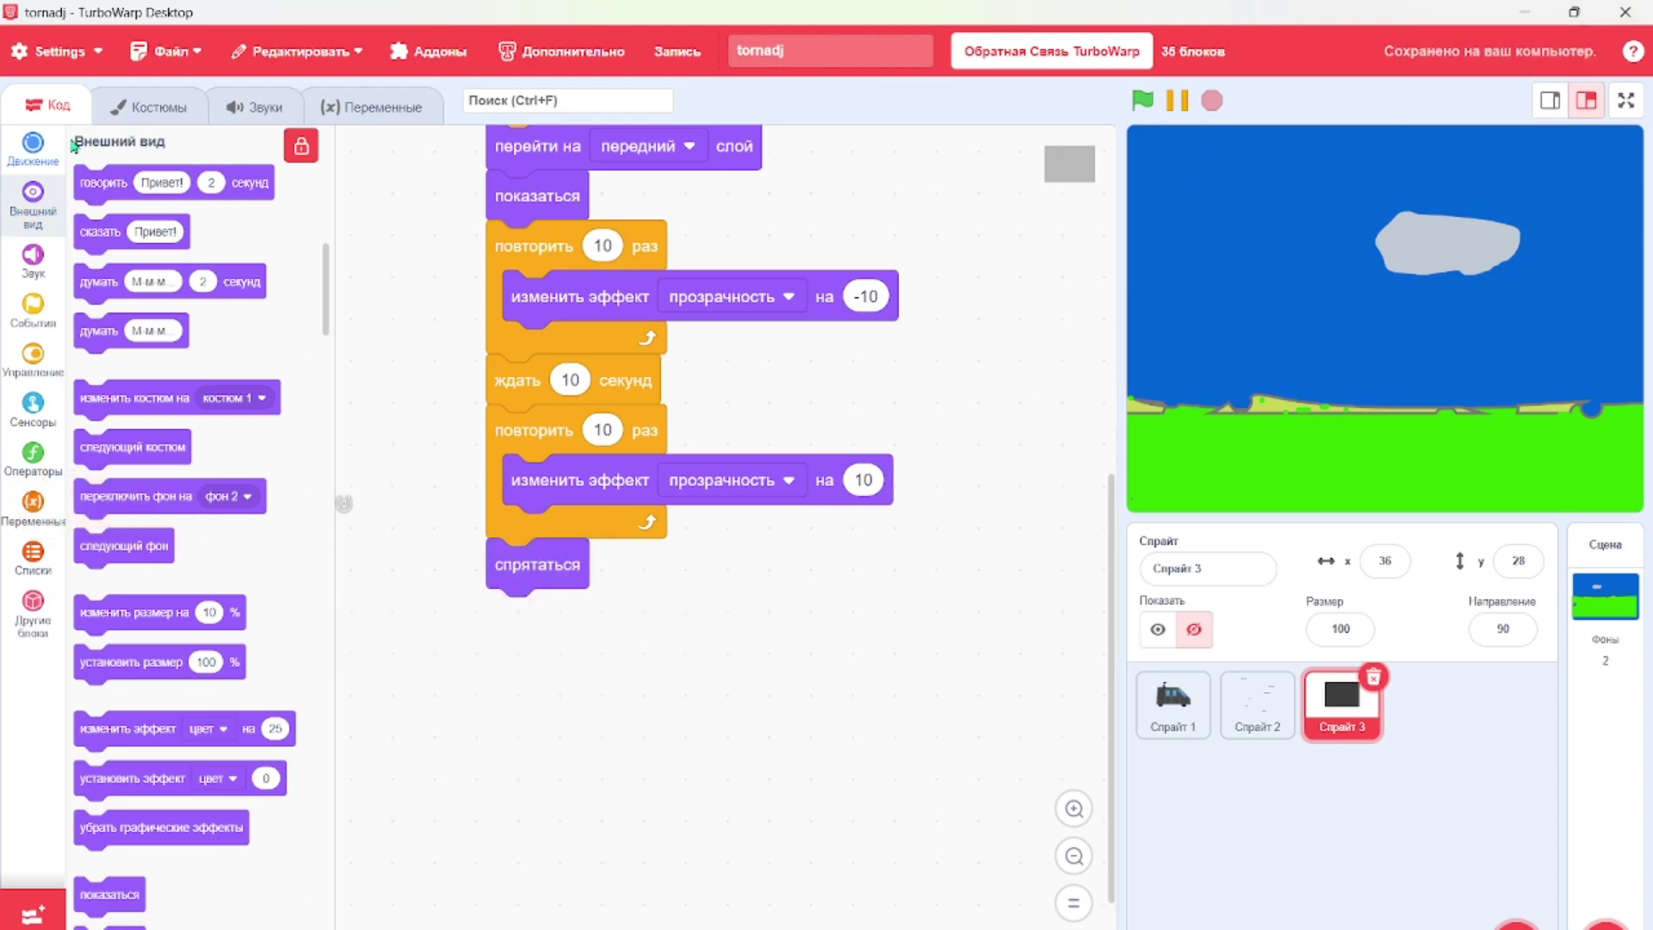
click(154, 106)
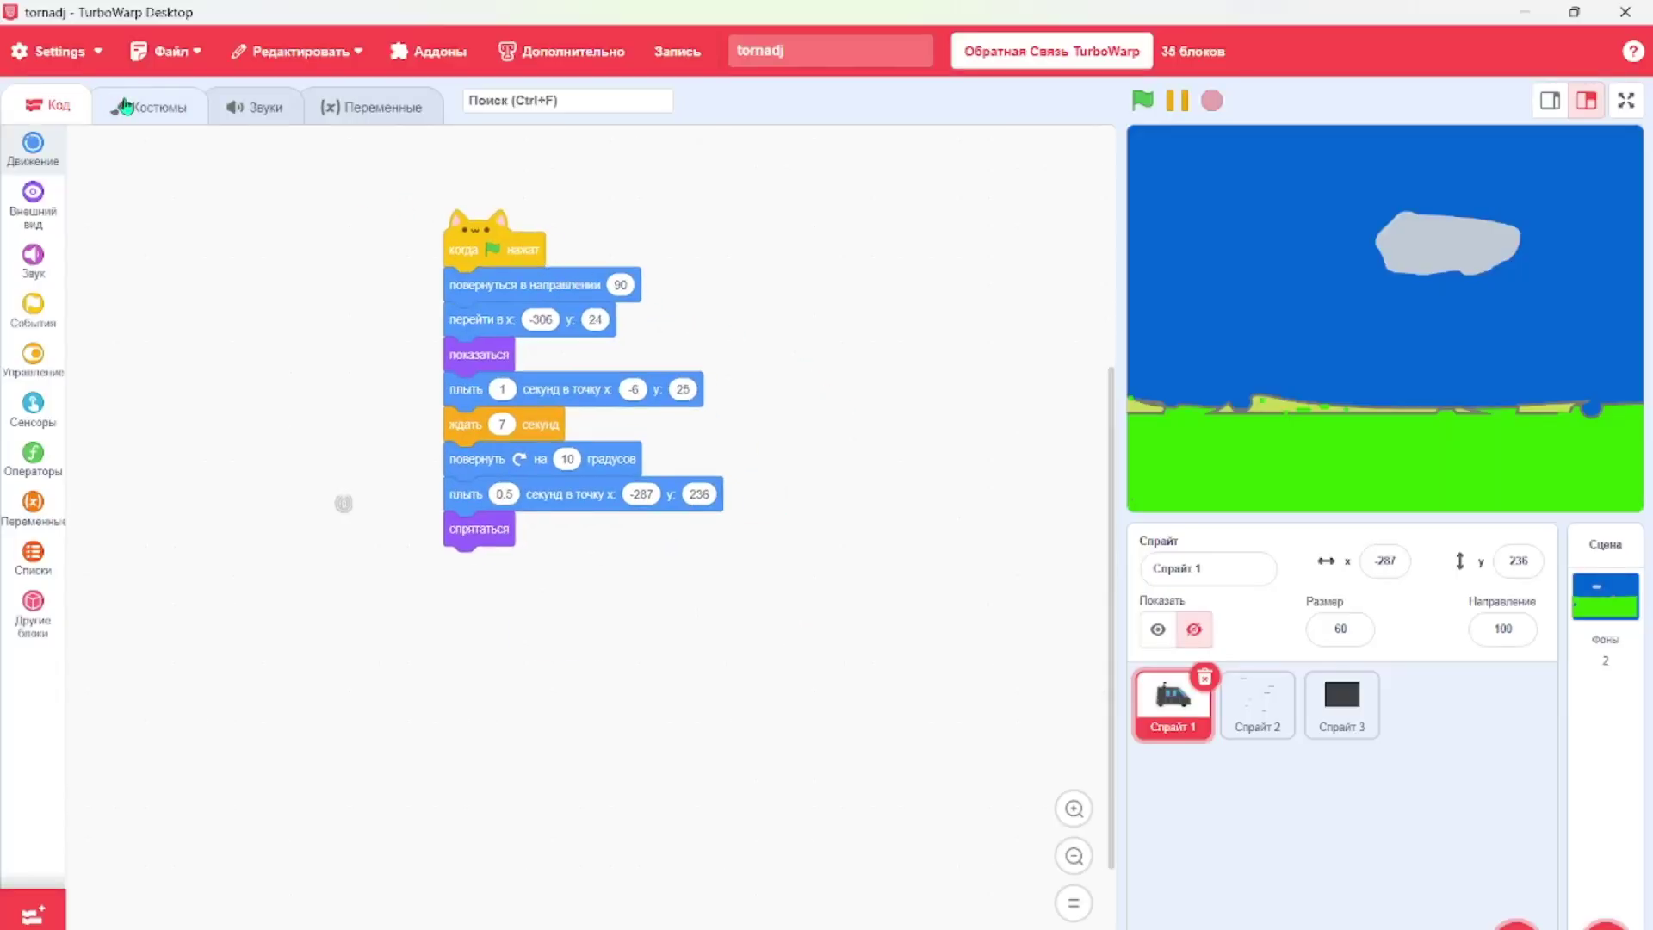
click(155, 107)
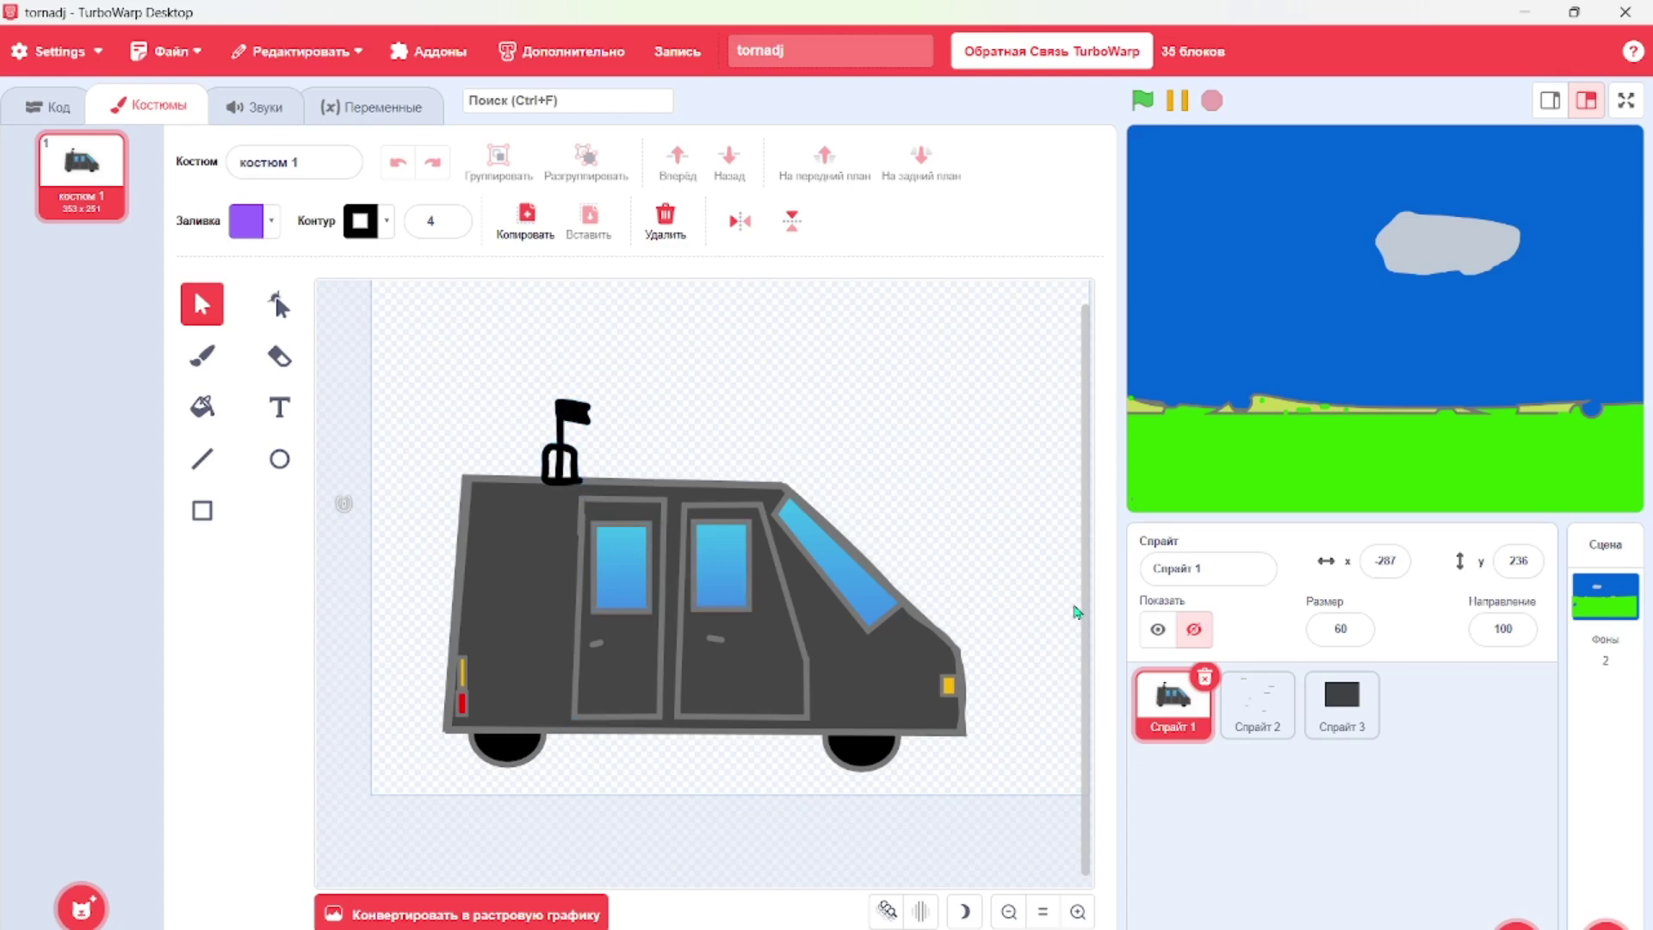
click(1257, 701)
click(76, 125)
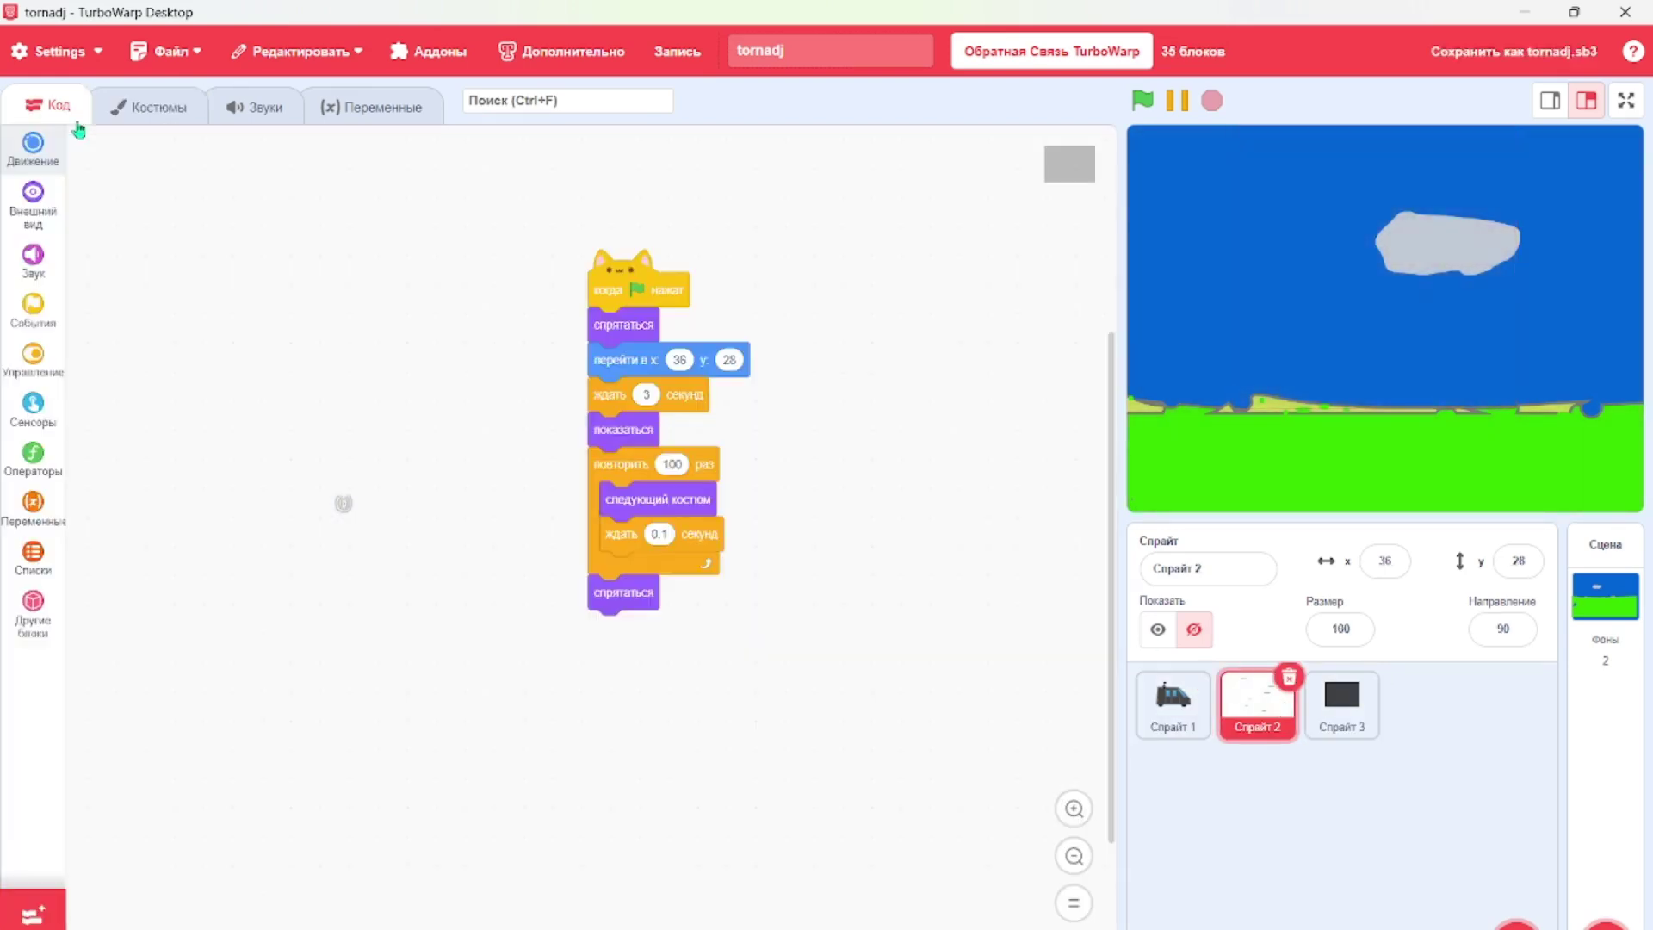
click(1192, 712)
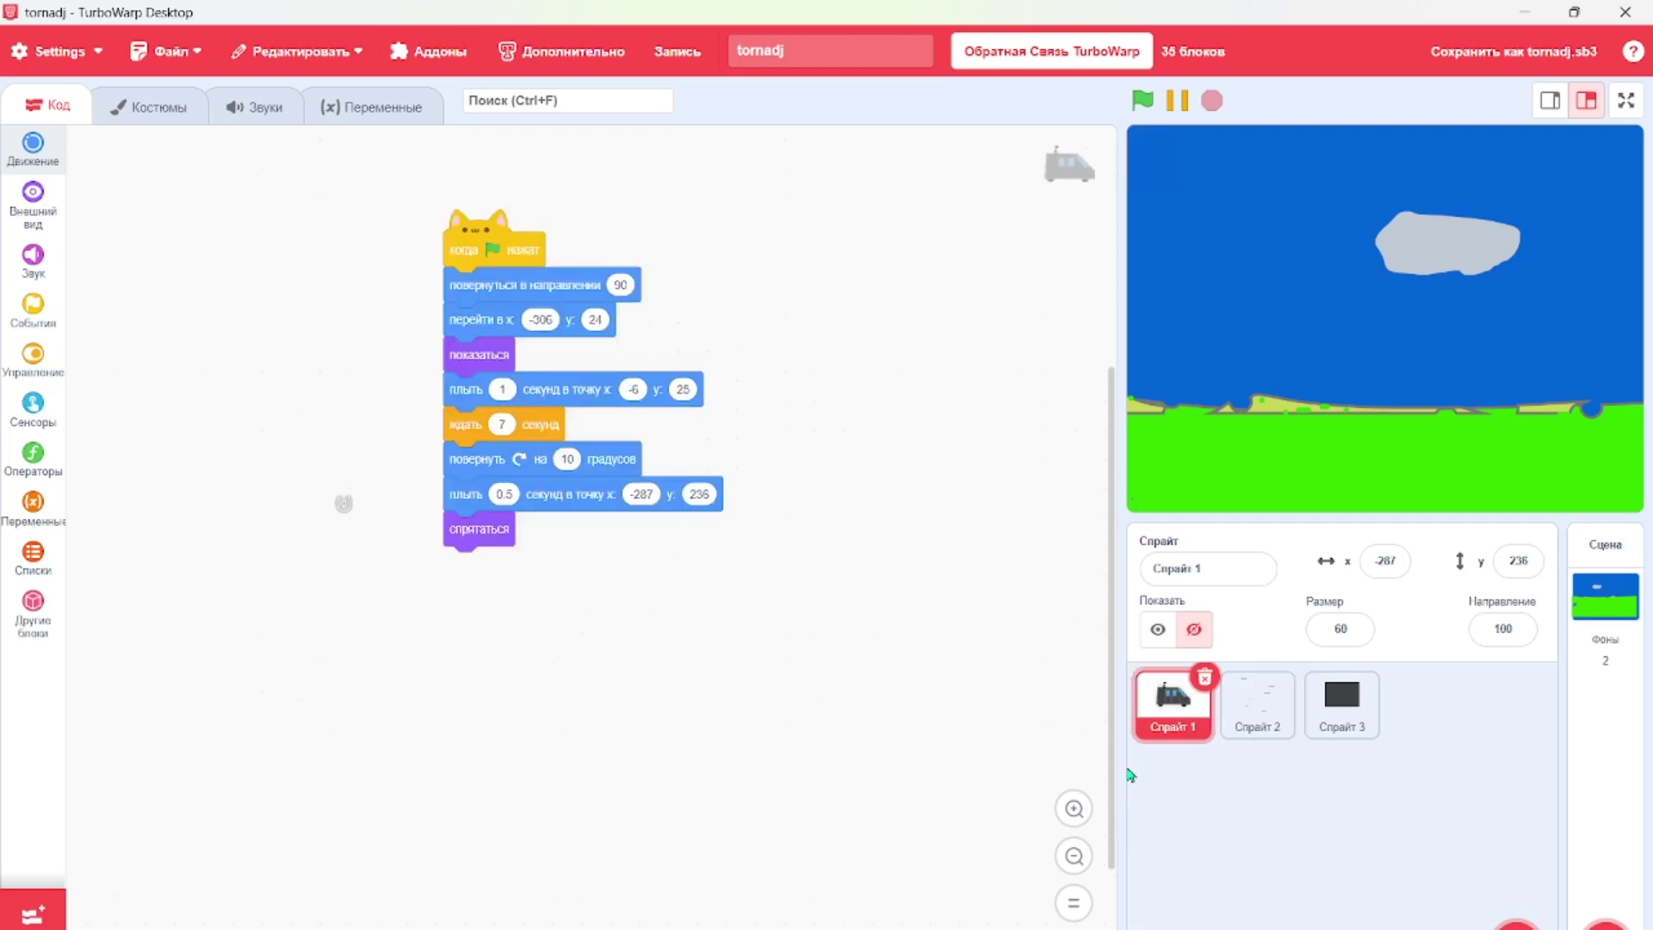
- Copy the vehicle artwork of Спрайт 1 into a newly painted second costume
click(116, 110)
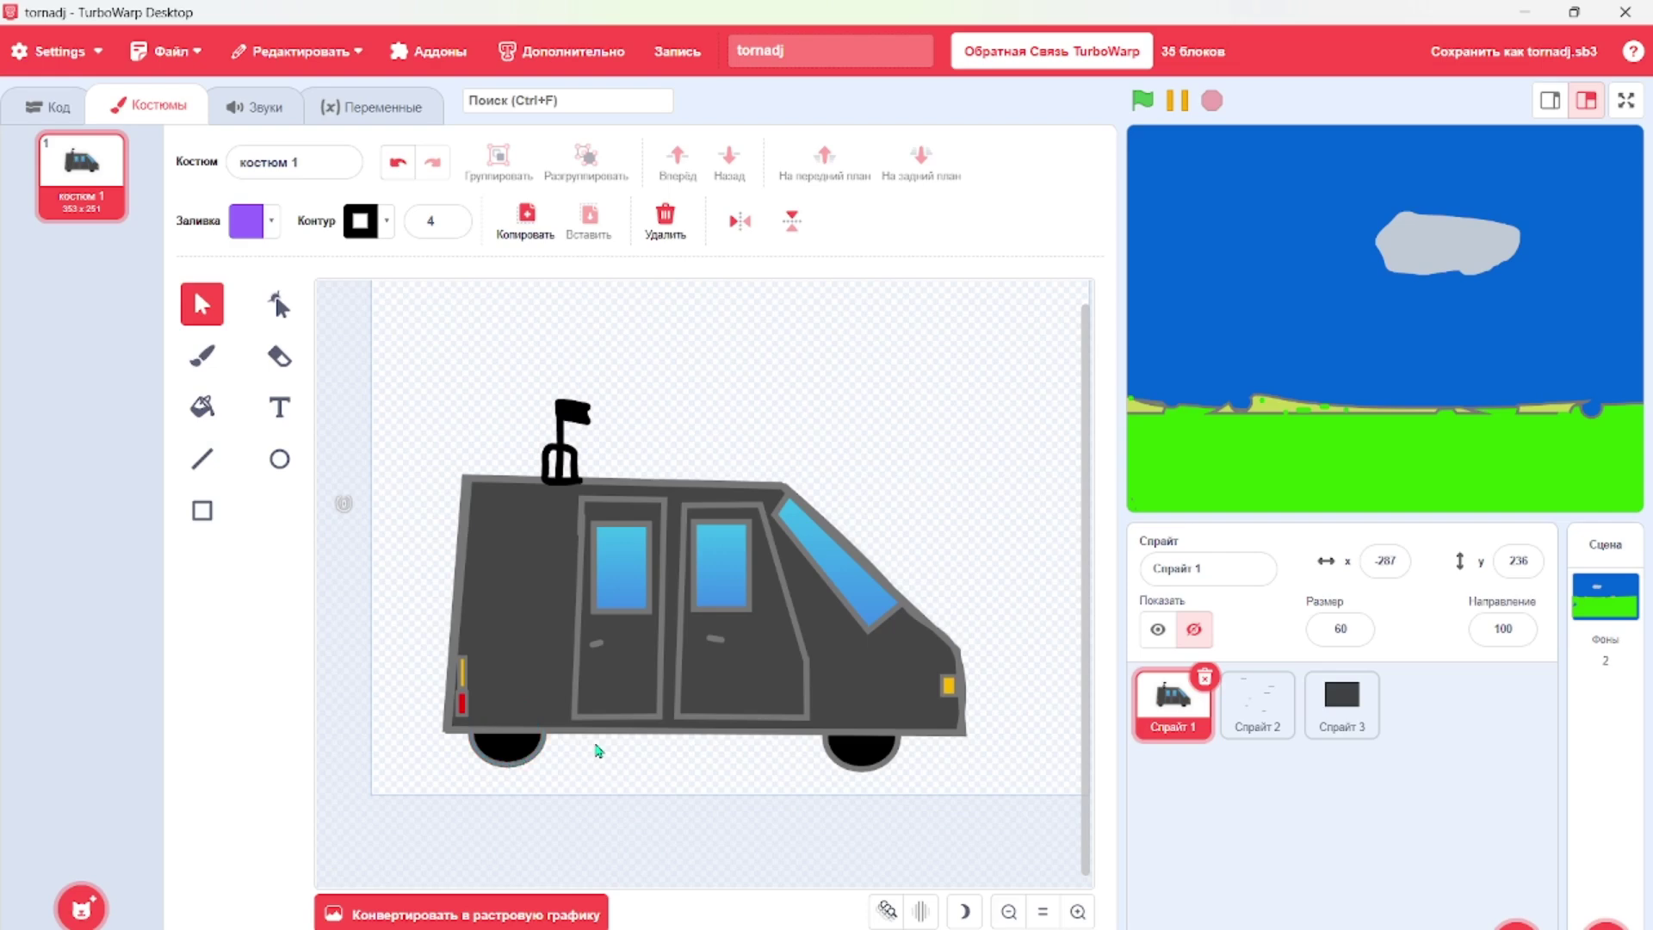
click(521, 222)
click(80, 823)
key(ctrl+v)
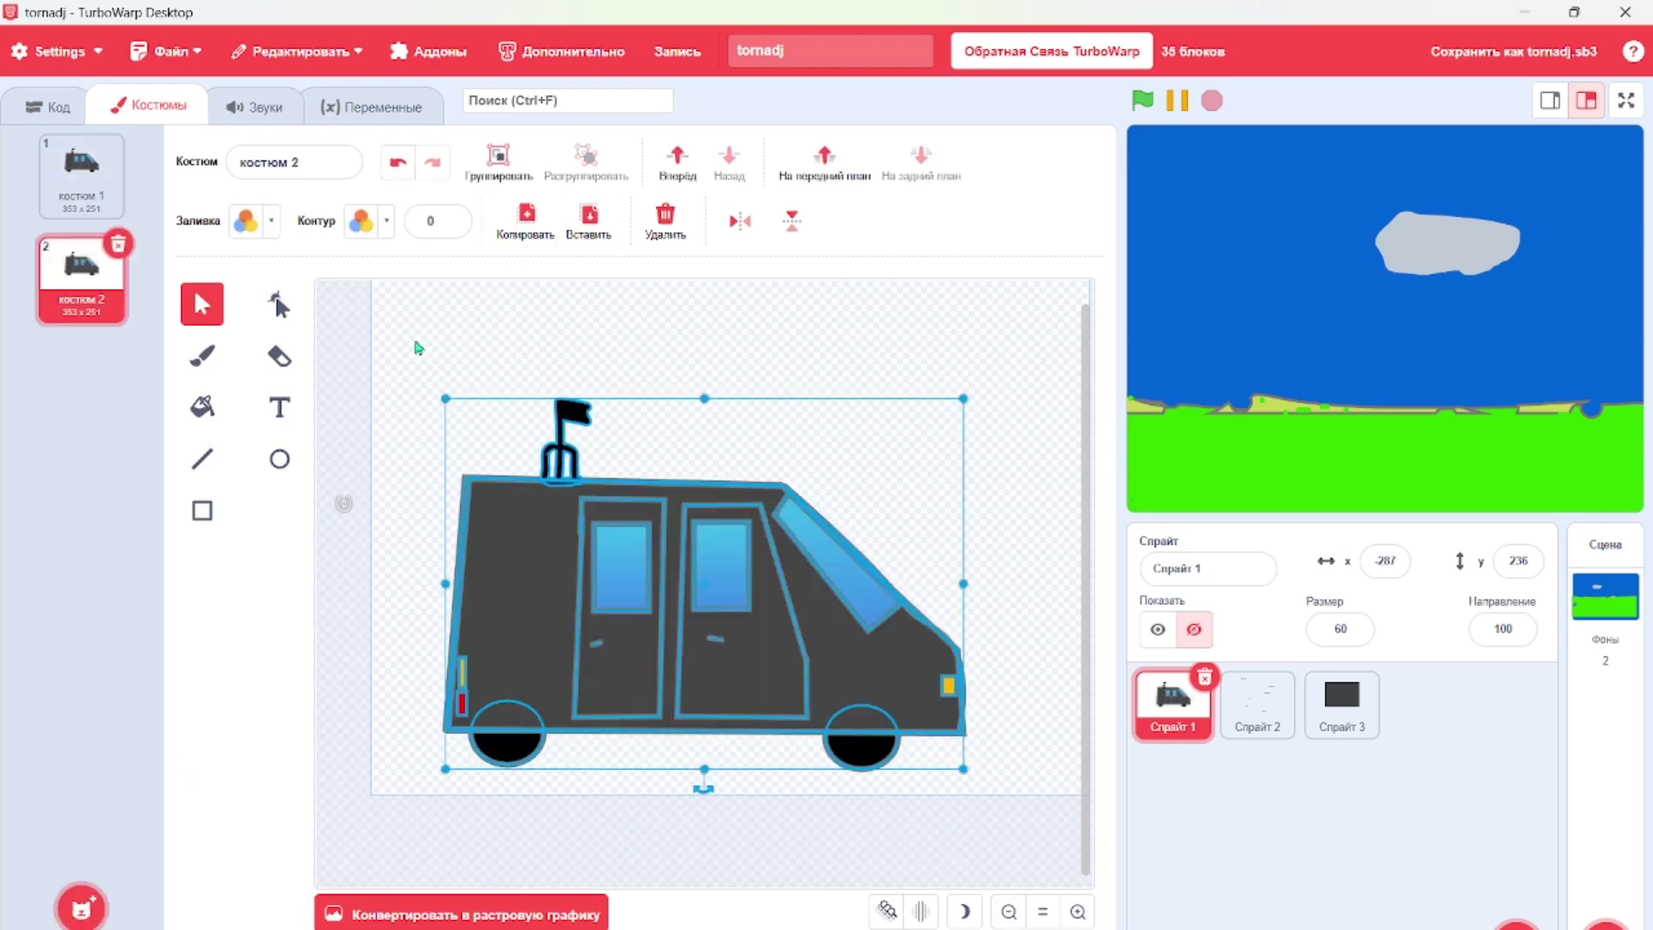
click(417, 347)
- Draw a dark grey, outline-free rectangle along the vehicle's underside, using the fill color sampled from its body
click(86, 176)
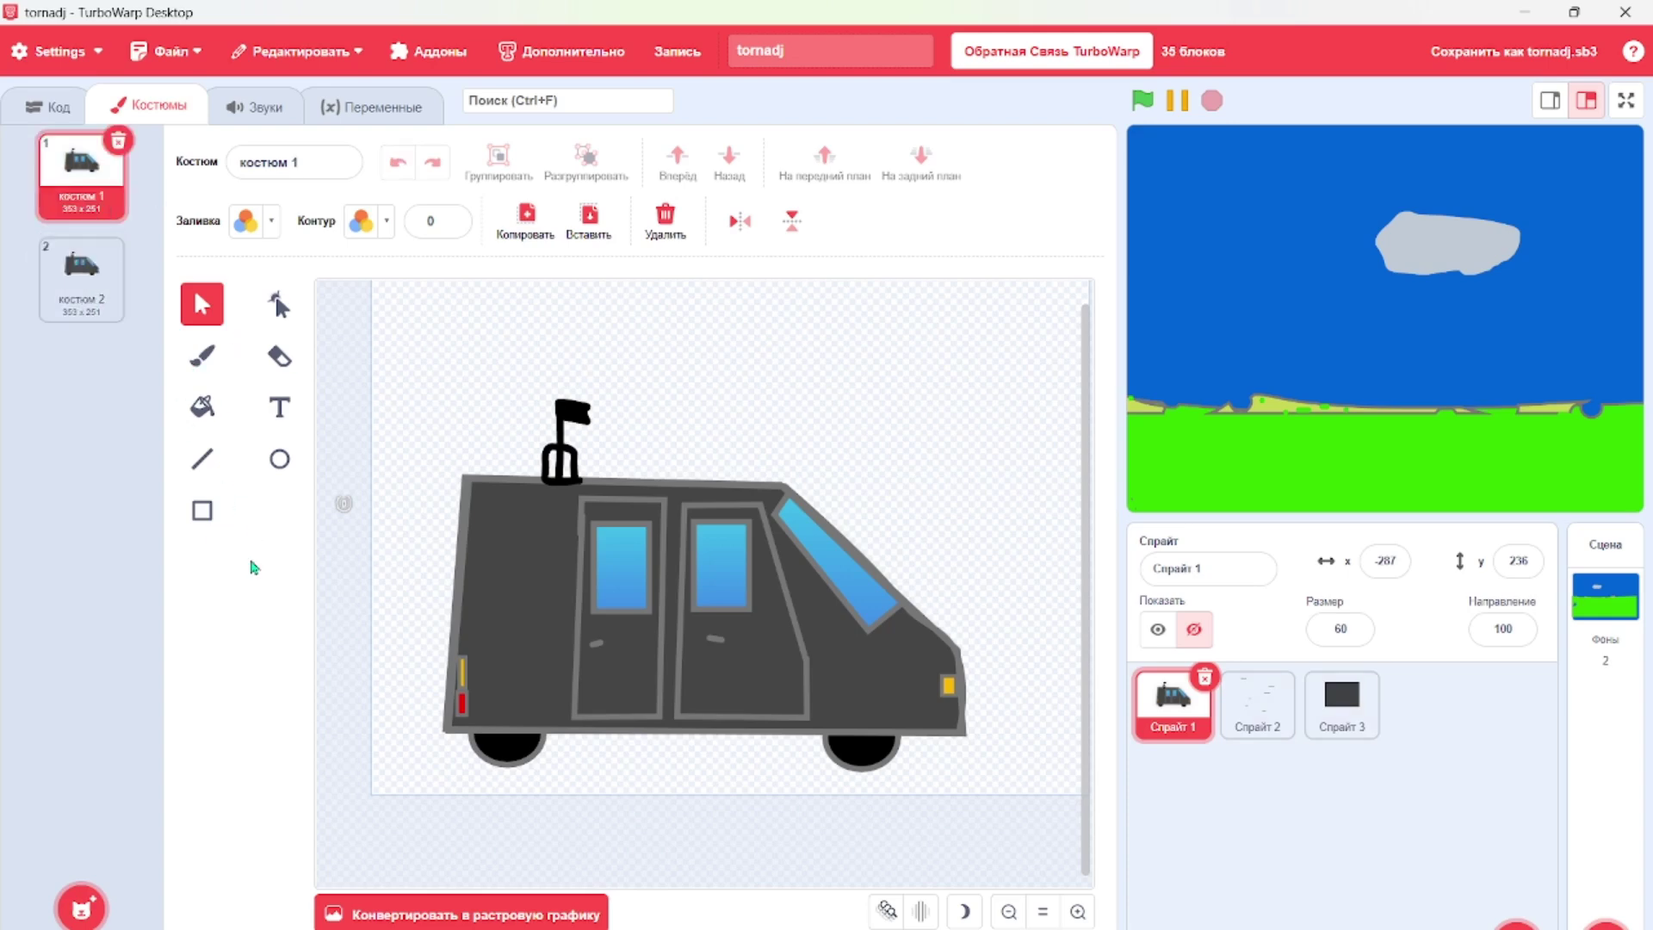
click(203, 511)
click(246, 220)
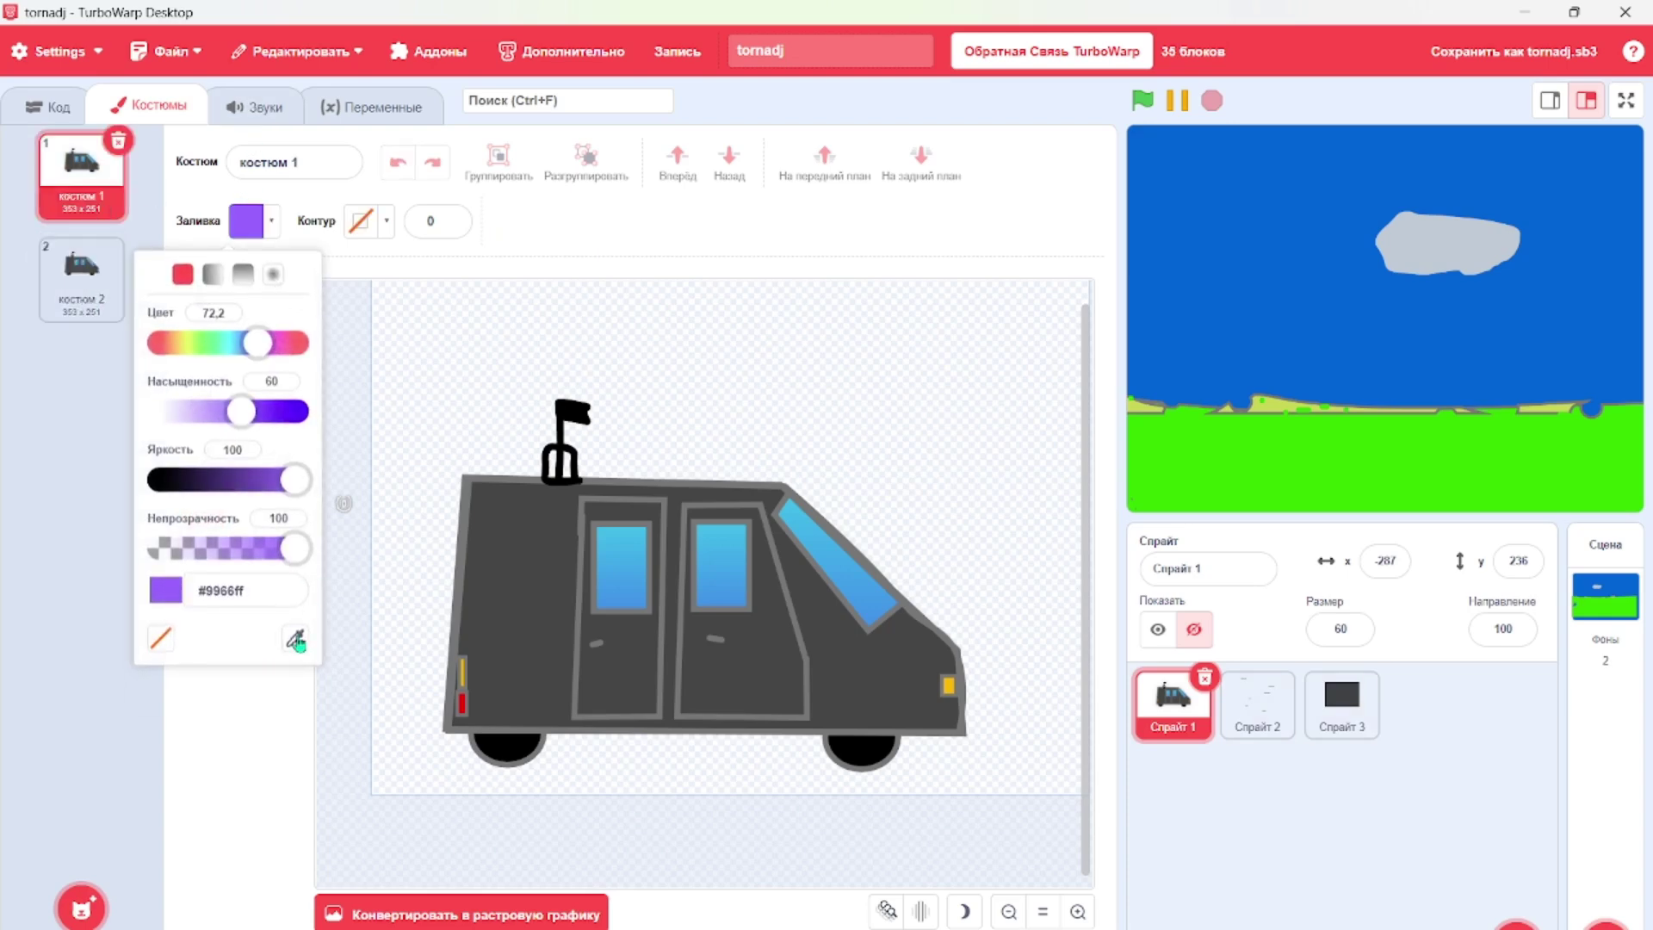
click(502, 632)
drag(463, 729, 888, 753)
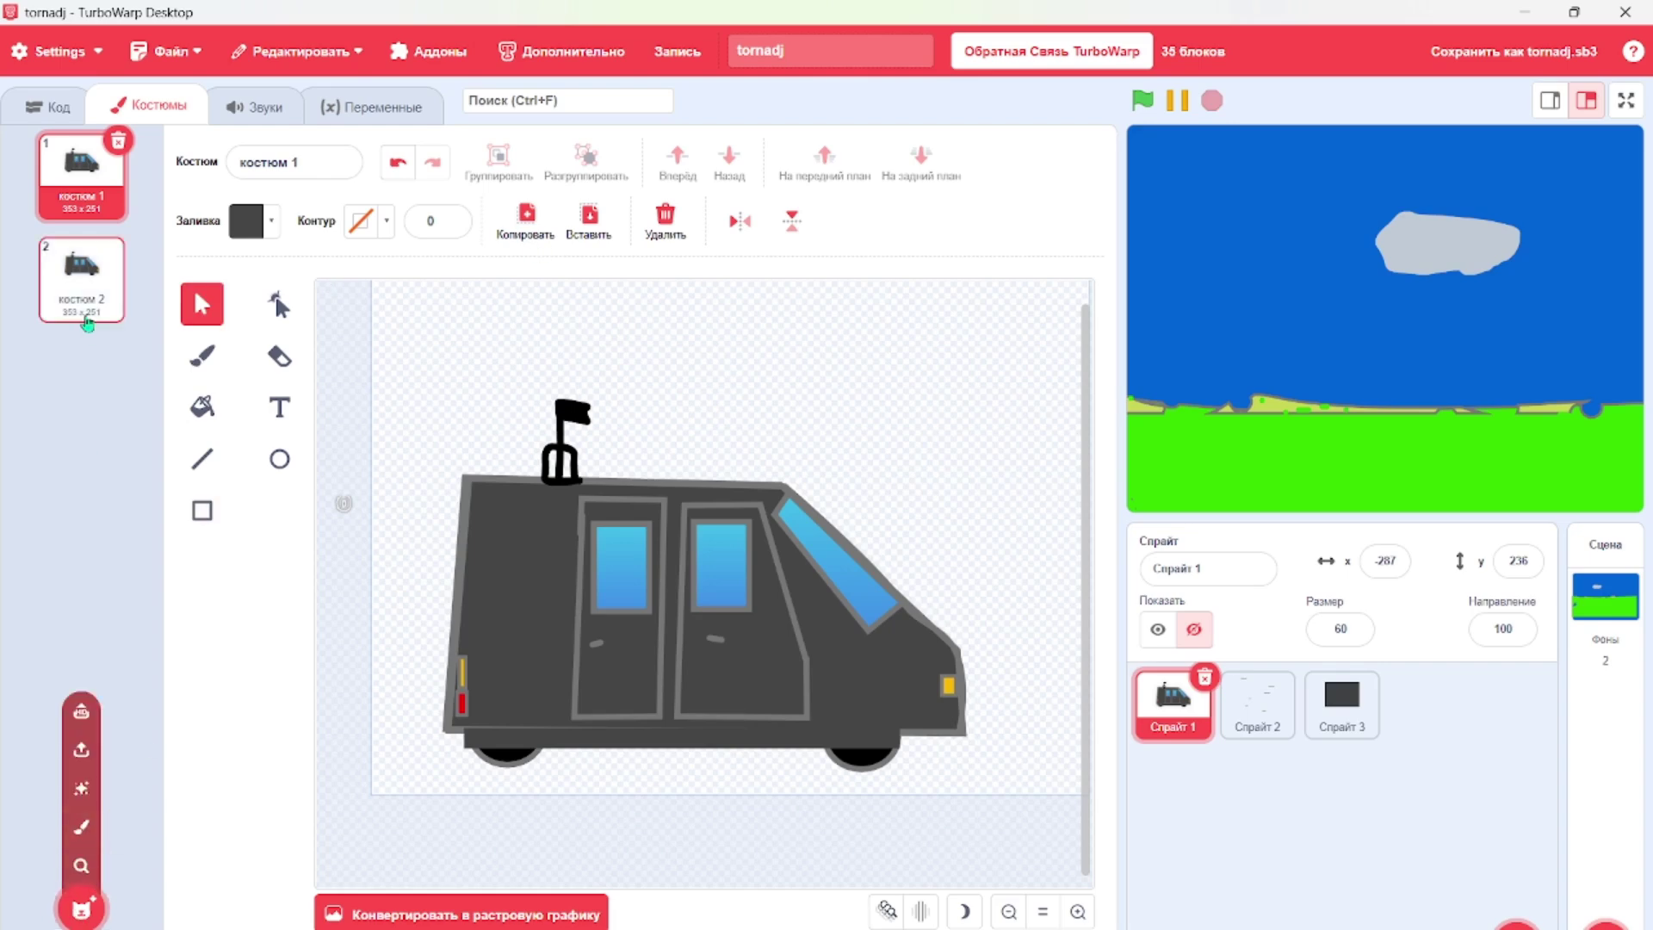
- Copy the vehicle artwork into a newly painted third costume and move its underside panel slightly down
click(81, 827)
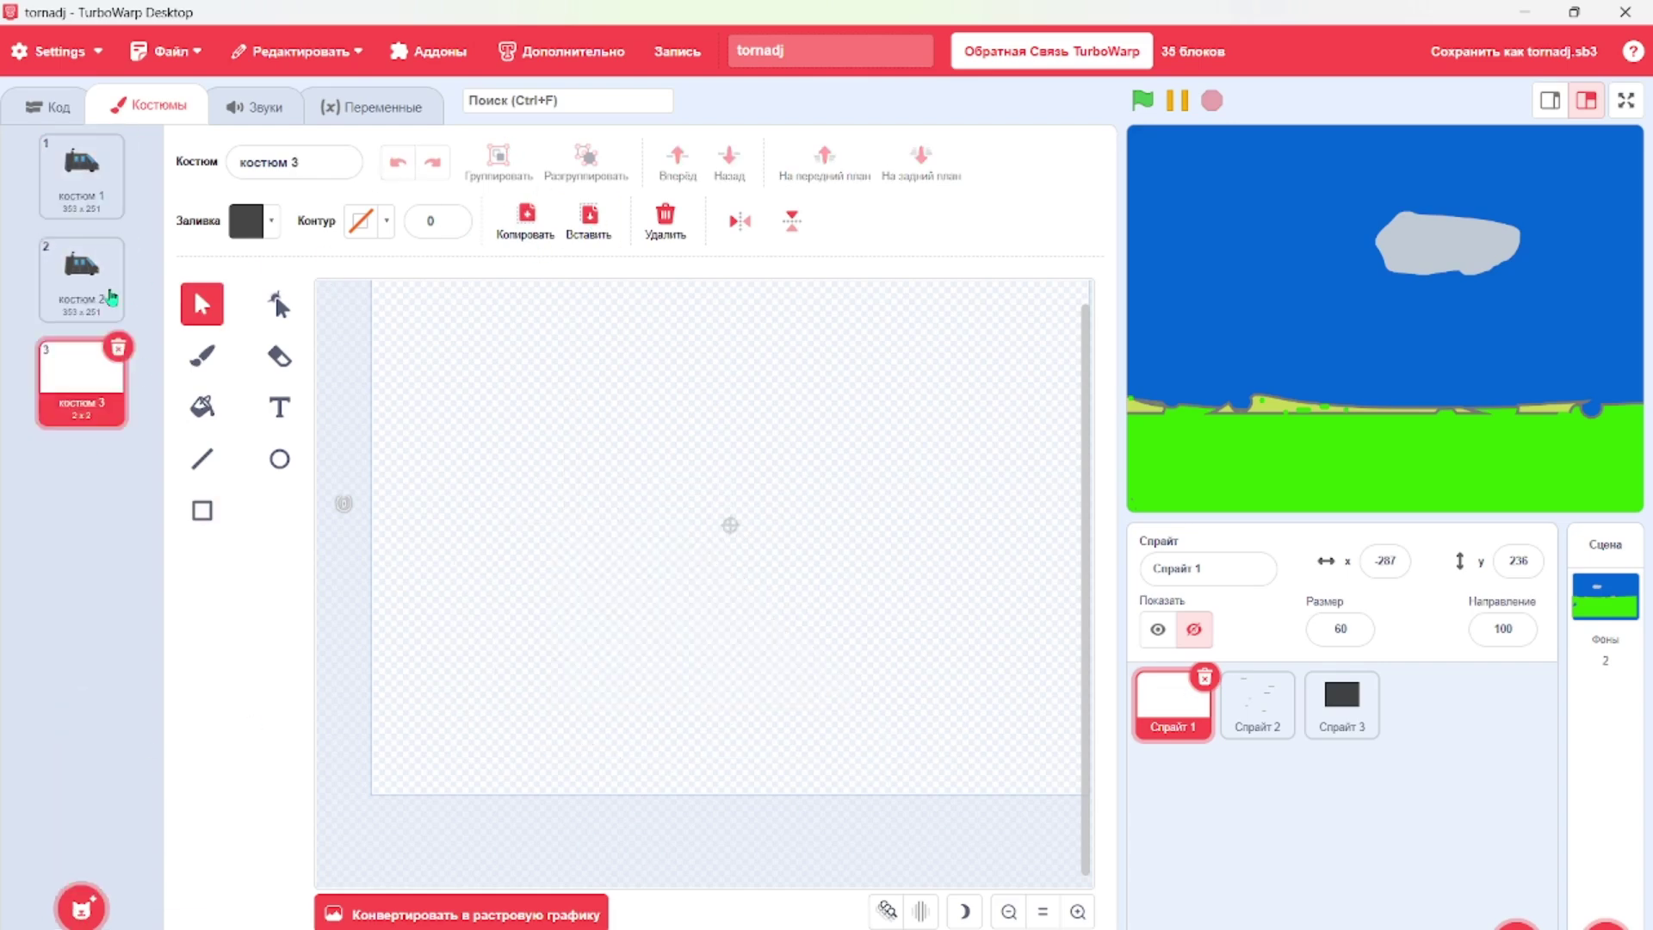
click(107, 293)
click(525, 221)
click(82, 379)
click(598, 226)
click(682, 739)
drag(682, 748, 682, 763)
click(425, 813)
- Draw a thin dark grey vertical support under the vehicle's rear end in the third costume
click(203, 510)
scroll(474, 723, up, 6)
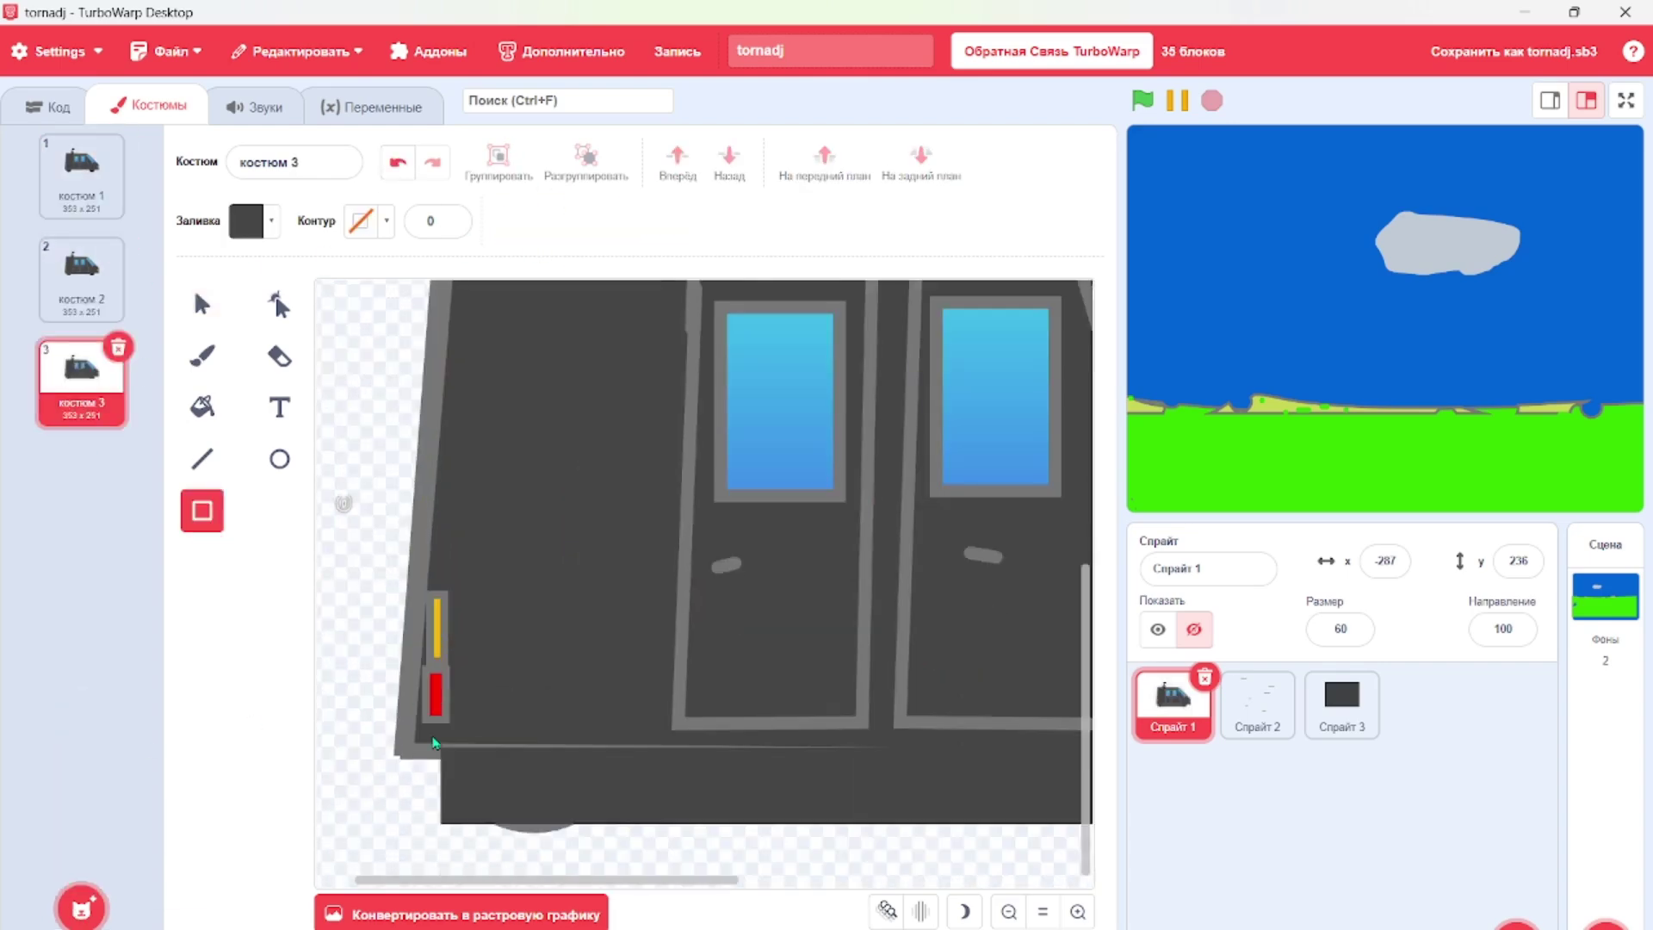
mouse_move(424, 746)
mouse_down()
mouse_move(419, 805)
mouse_move(997, 807)
mouse_up()
- Copy the rear support and place the duplicate beneath the vehicle's front end
click(203, 304)
scroll(491, 758, down, 3)
click(525, 222)
click(592, 226)
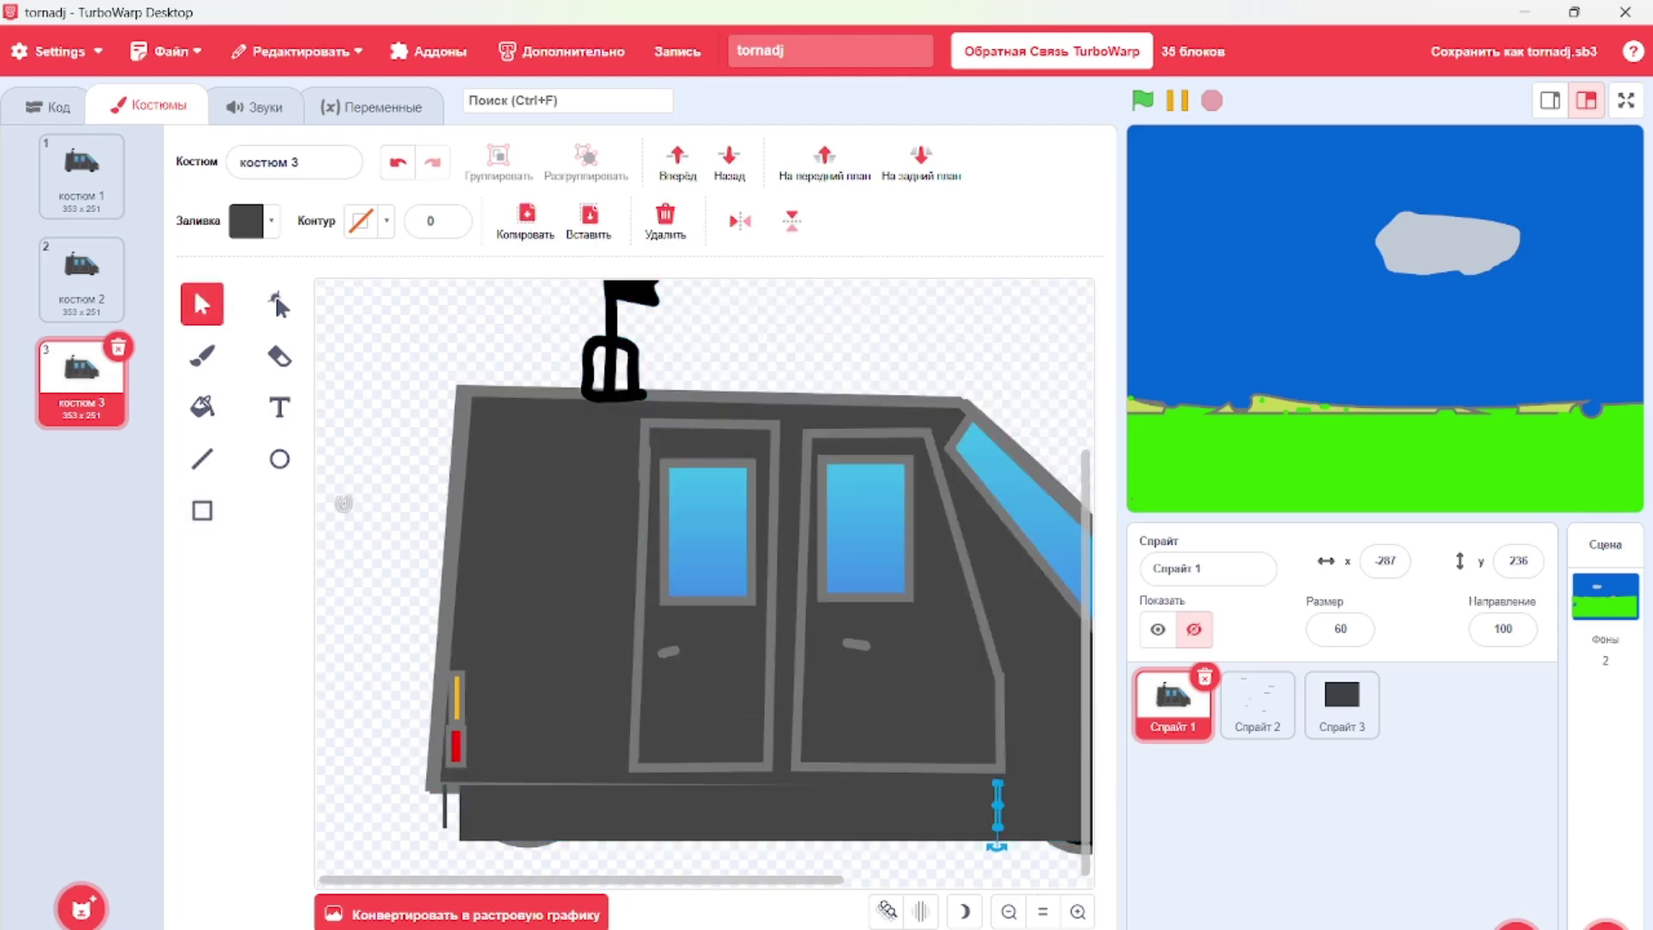
scroll(996, 814, up, 5)
drag(773, 731, 994, 841)
drag(791, 880, 941, 881)
drag(493, 814, 756, 724)
click(896, 775)
scroll(756, 724, down, 6)
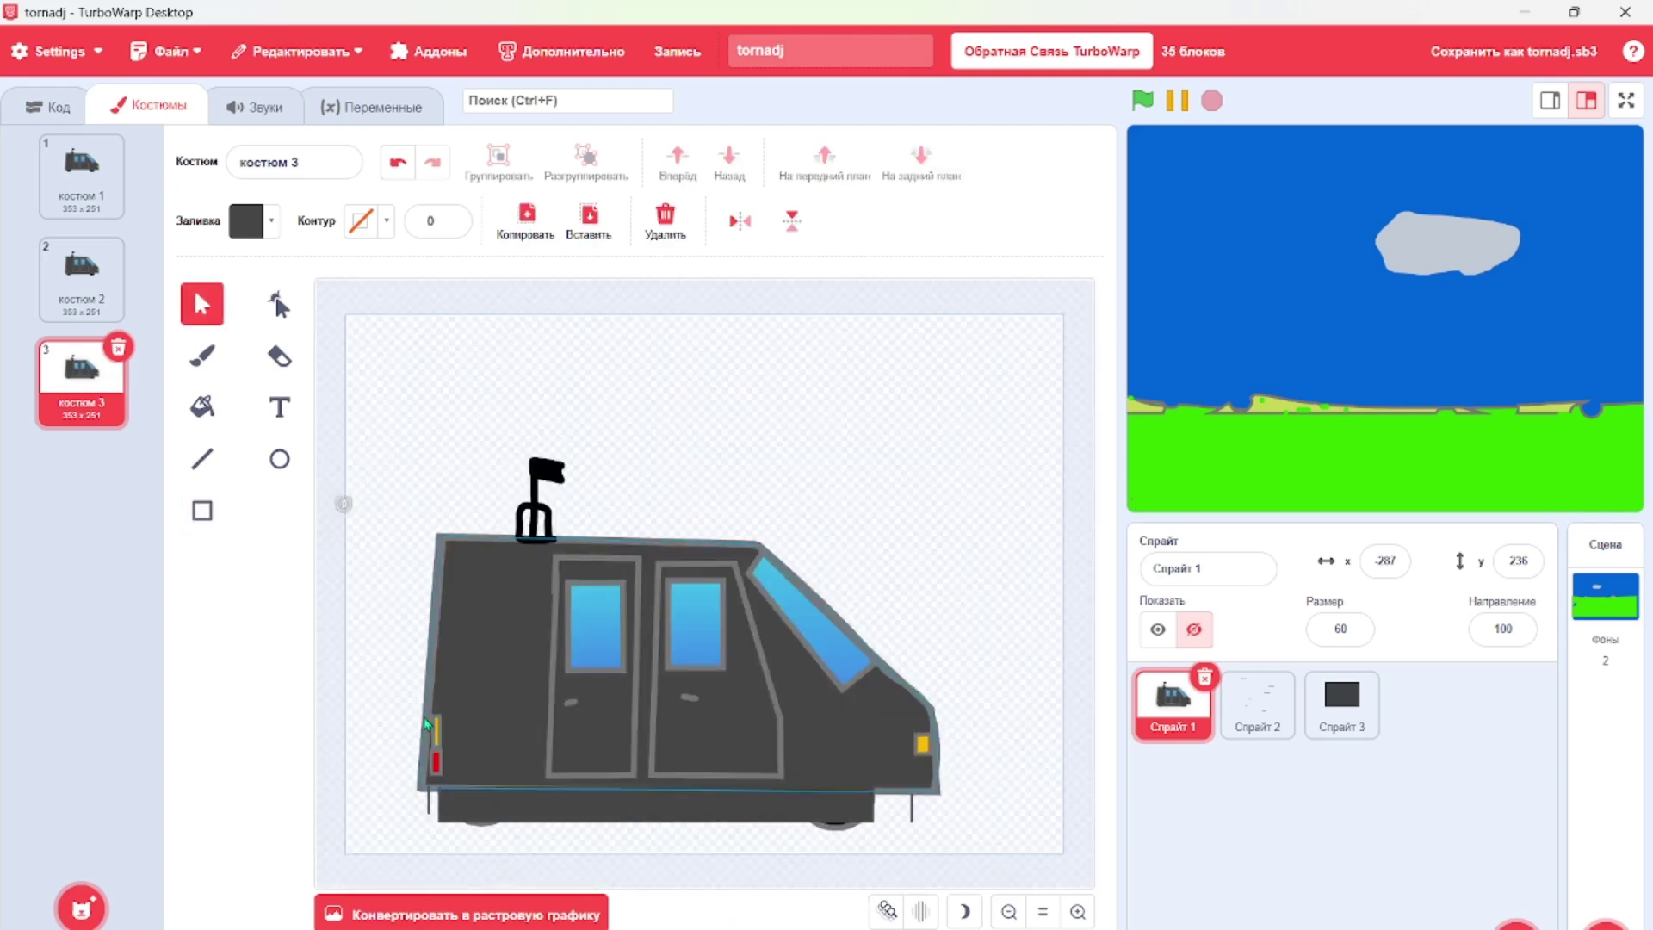
- Duplicate the third costume and draw small dark grey feet at the lower ends of the supports in the copy
right_click(82, 374)
click(121, 389)
click(428, 809)
key(r)
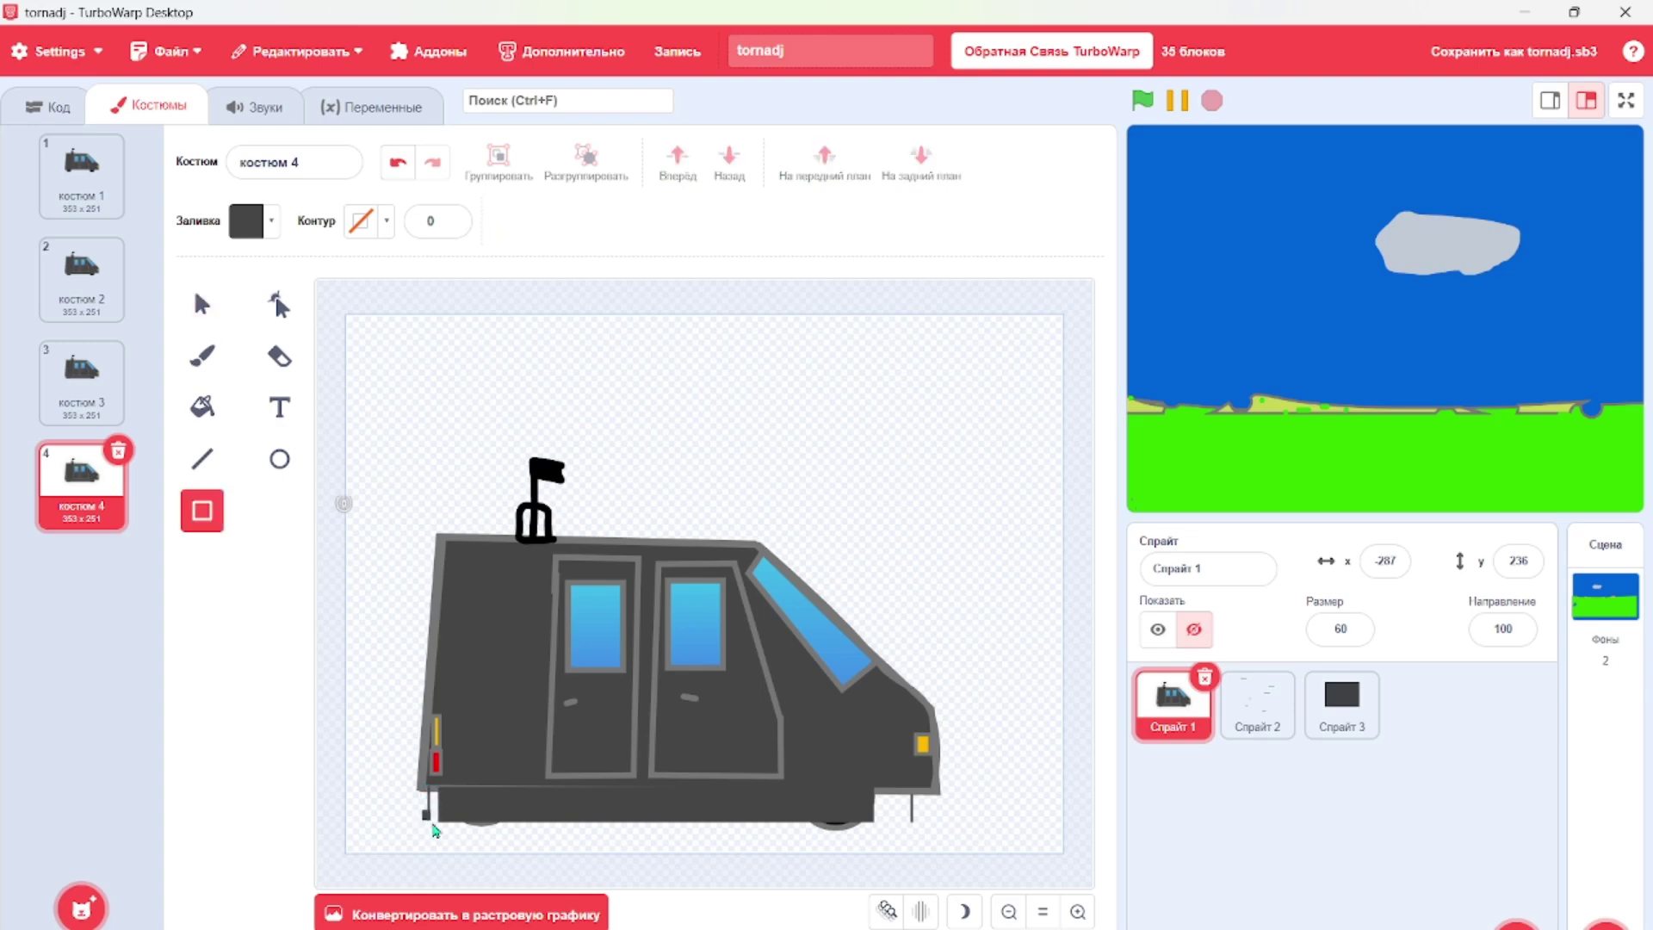
- Cover the upper half of one door window with a light grey rectangle and paste a copy over the other window
click(246, 220)
scroll(637, 551, up, 3)
mouse_move(588, 526)
mouse_down()
mouse_move(690, 576)
mouse_move(844, 561)
mouse_up()
key(v)
key(ctrl+c)
key(ctrl+v)
scroll(663, 582, down, 3)
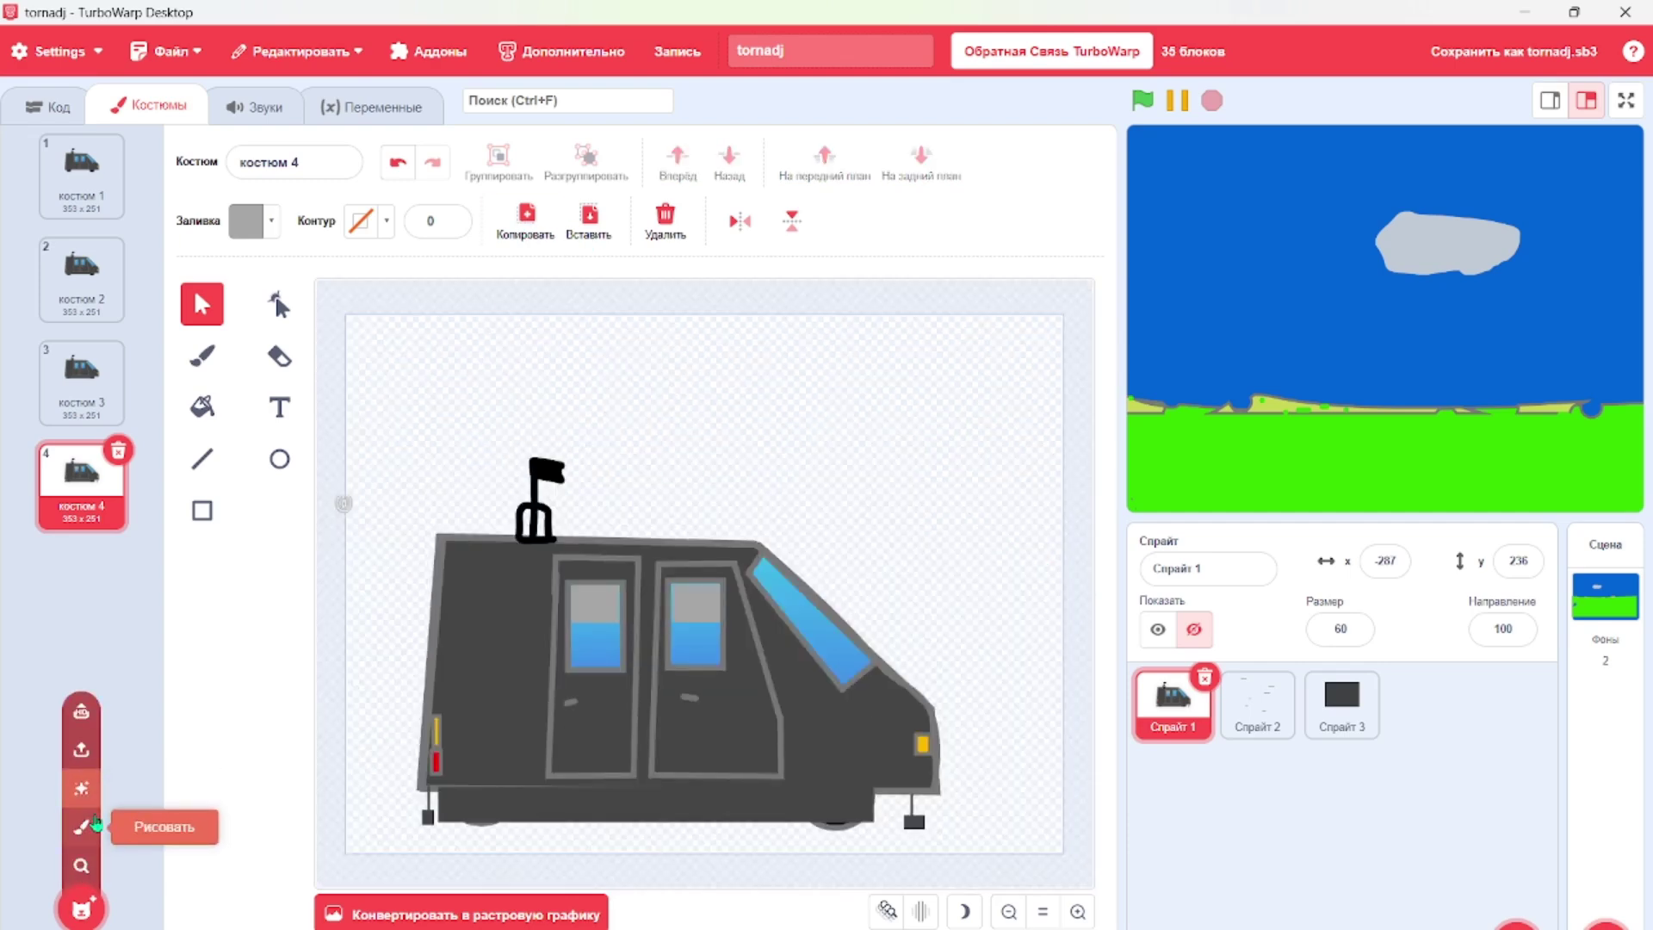
- Copy the vehicle into a fifth costume and stretch both grey window shutters down to cover the door windows
click(82, 861)
click(588, 220)
drag(622, 657, 624, 752)
click(862, 616)
drag(841, 656, 841, 749)
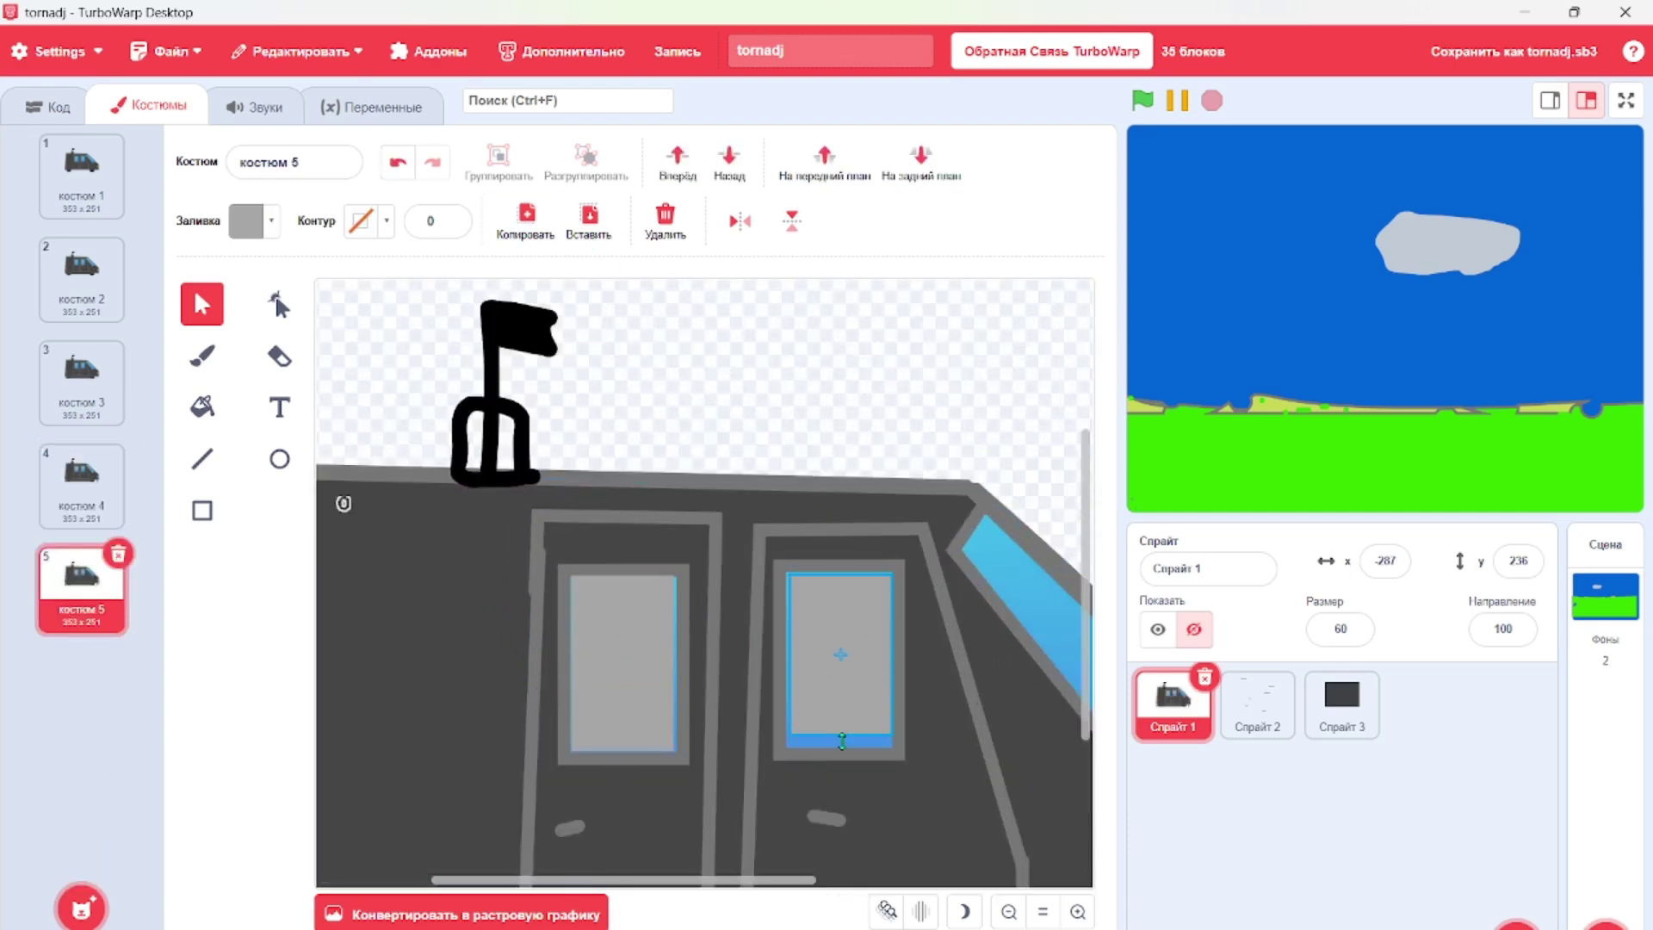
click(902, 392)
- Check the vehicle's second to fifth costumes in order and save the project
click(82, 277)
click(81, 383)
click(82, 486)
click(82, 590)
key(ctrl+s)
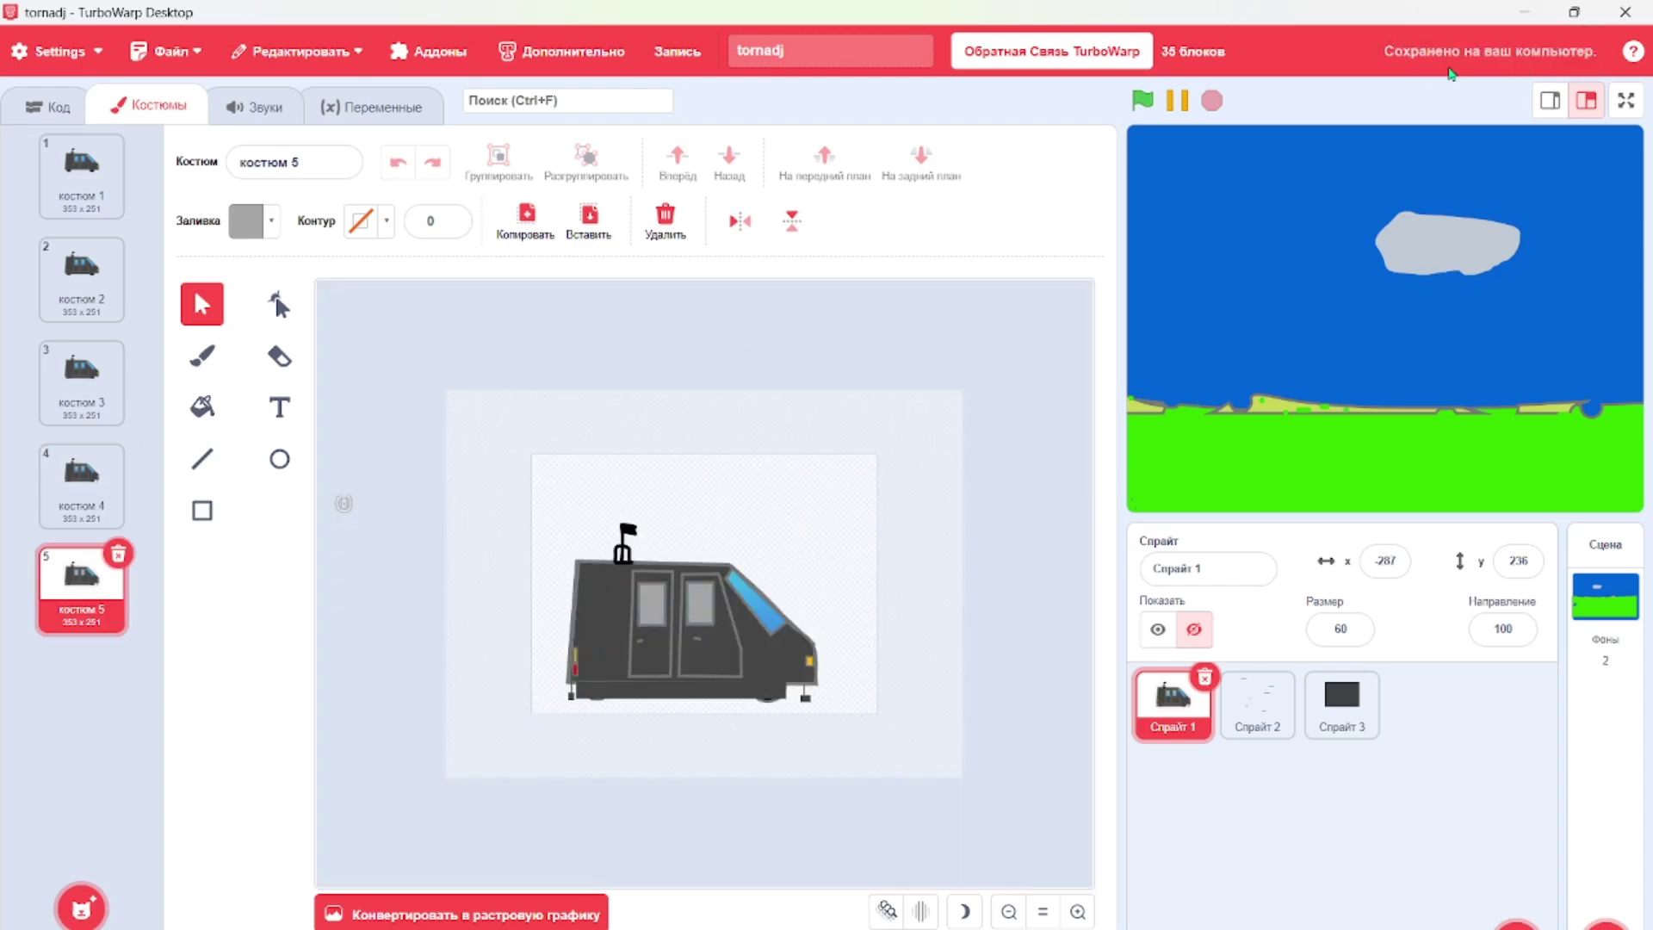
- In the vehicle's script, detach the blocks from the 7-second wait onward and insert a switch to costume 1 right after the green-flag event
click(48, 105)
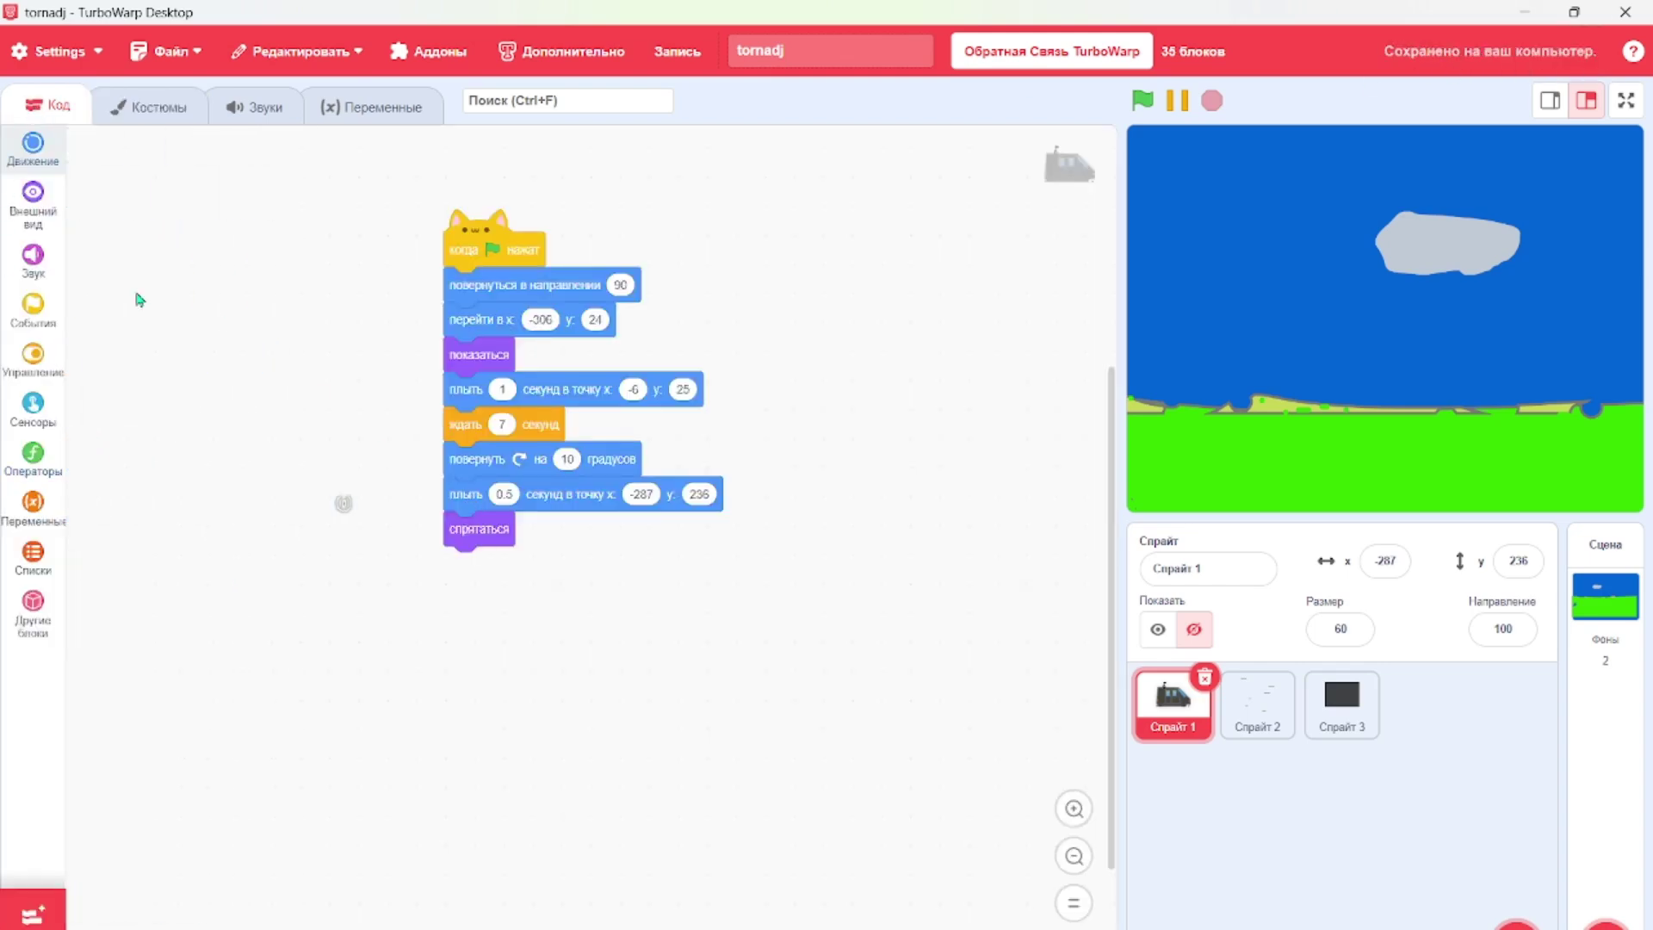
mouse_move(9, 163)
click(33, 206)
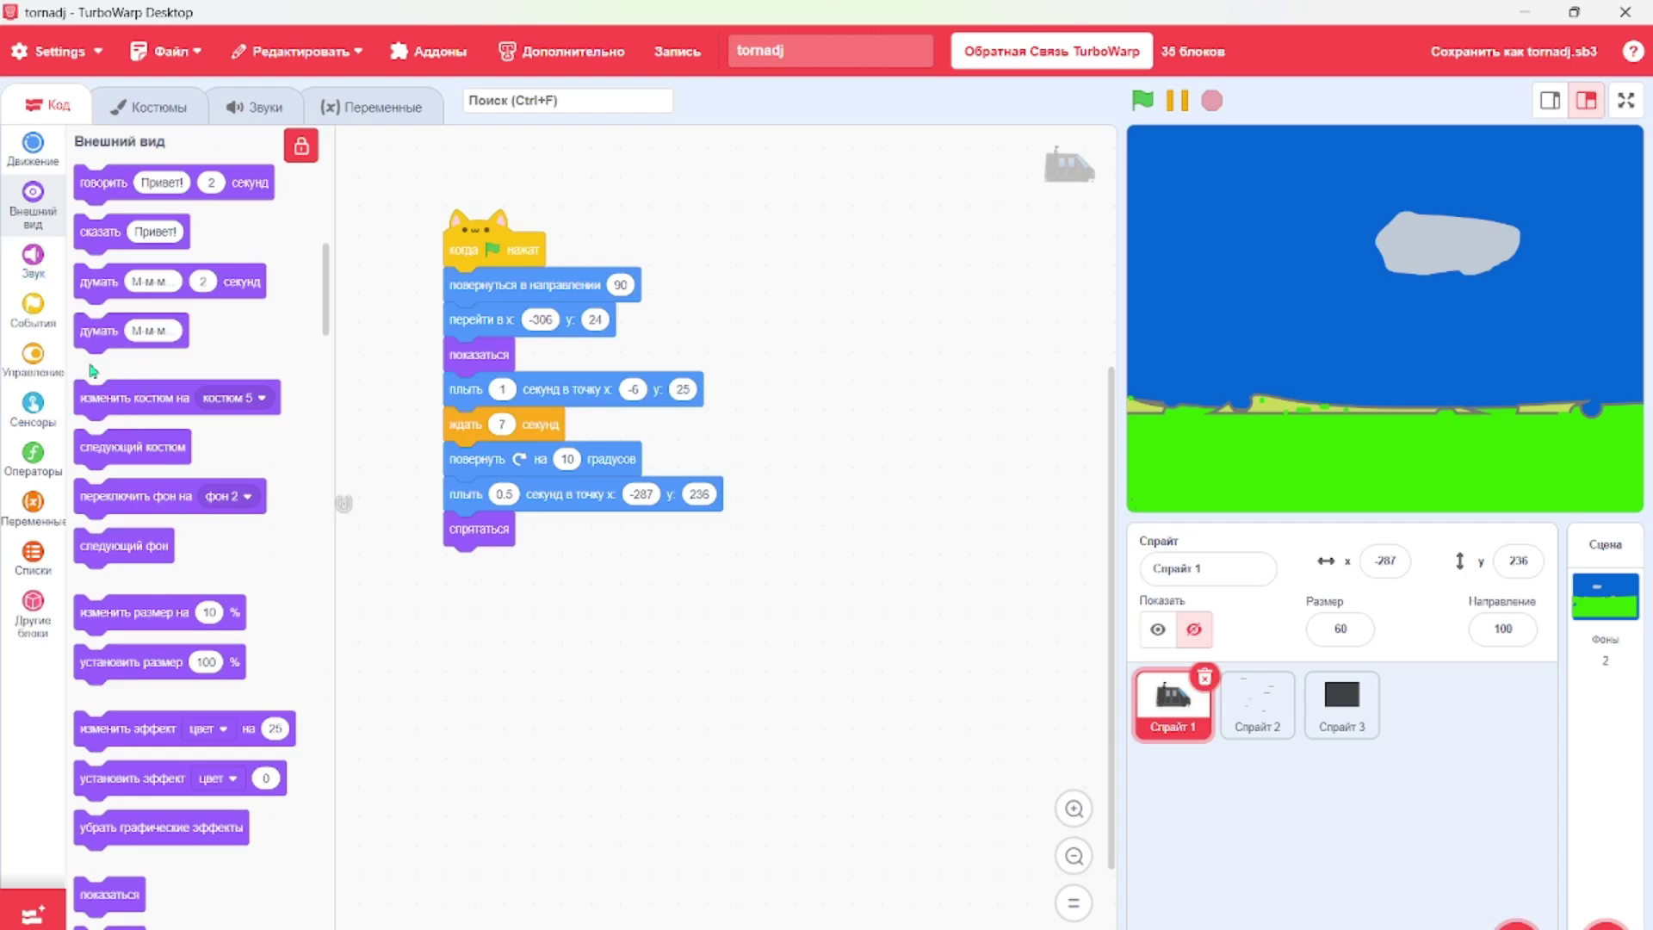
drag(226, 409, 328, 384)
drag(465, 425, 538, 626)
drag(146, 407, 607, 277)
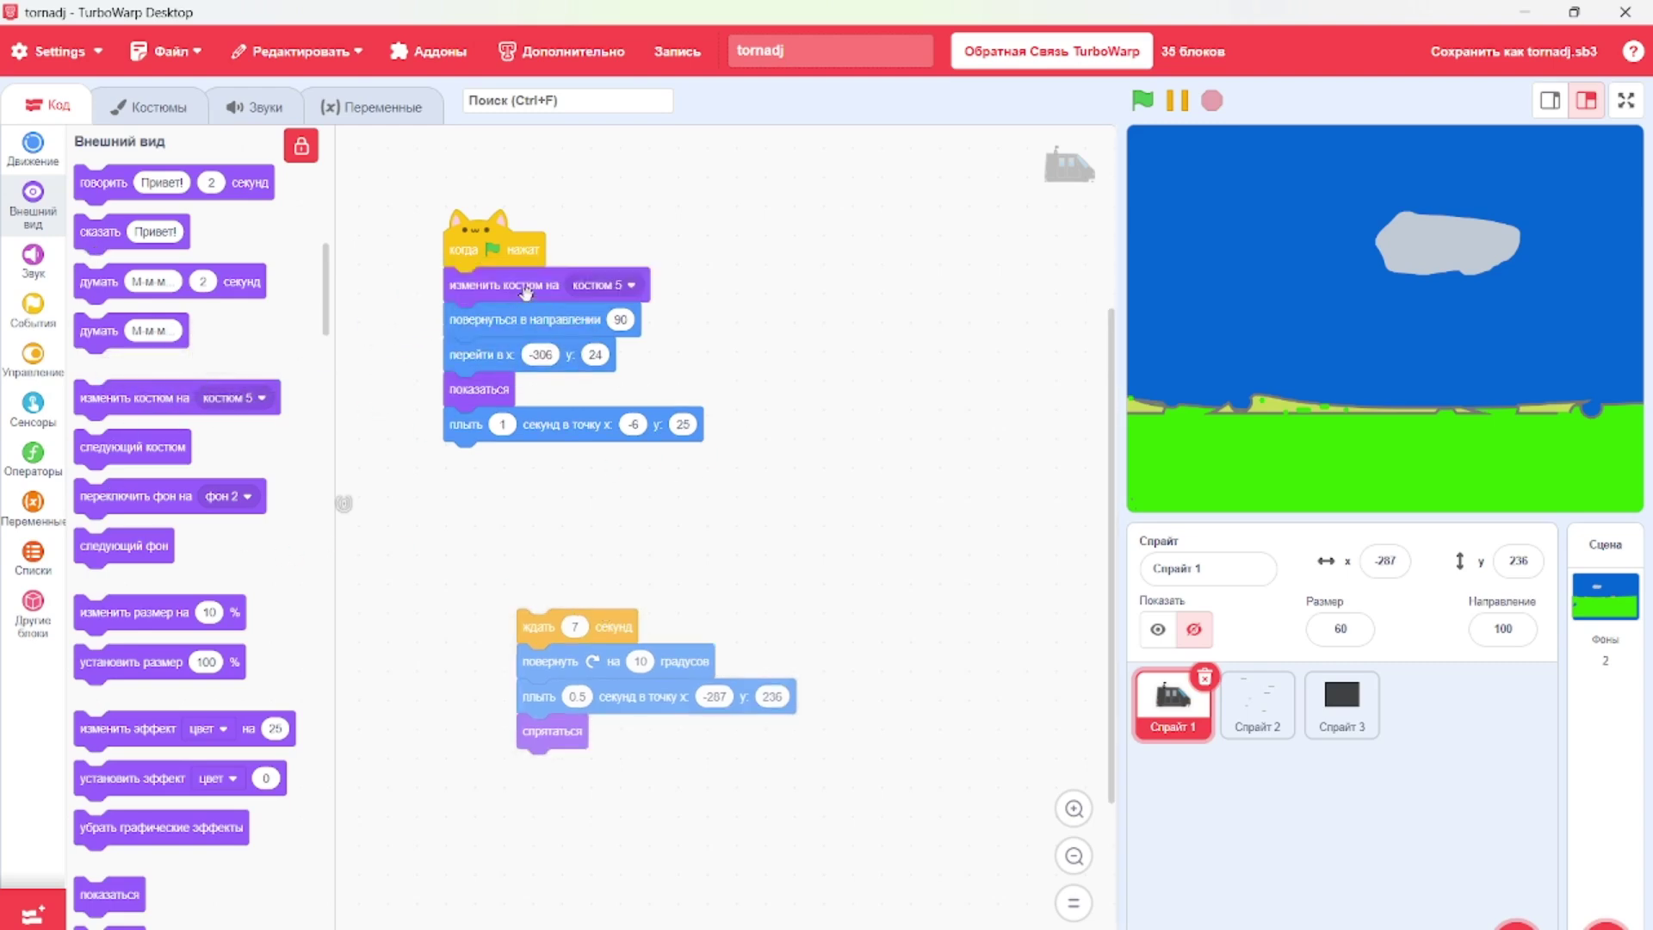
click(603, 285)
click(555, 372)
- Add a separate repeat loop to the vehicle's workspace and place a next-costume block inside it
click(33, 312)
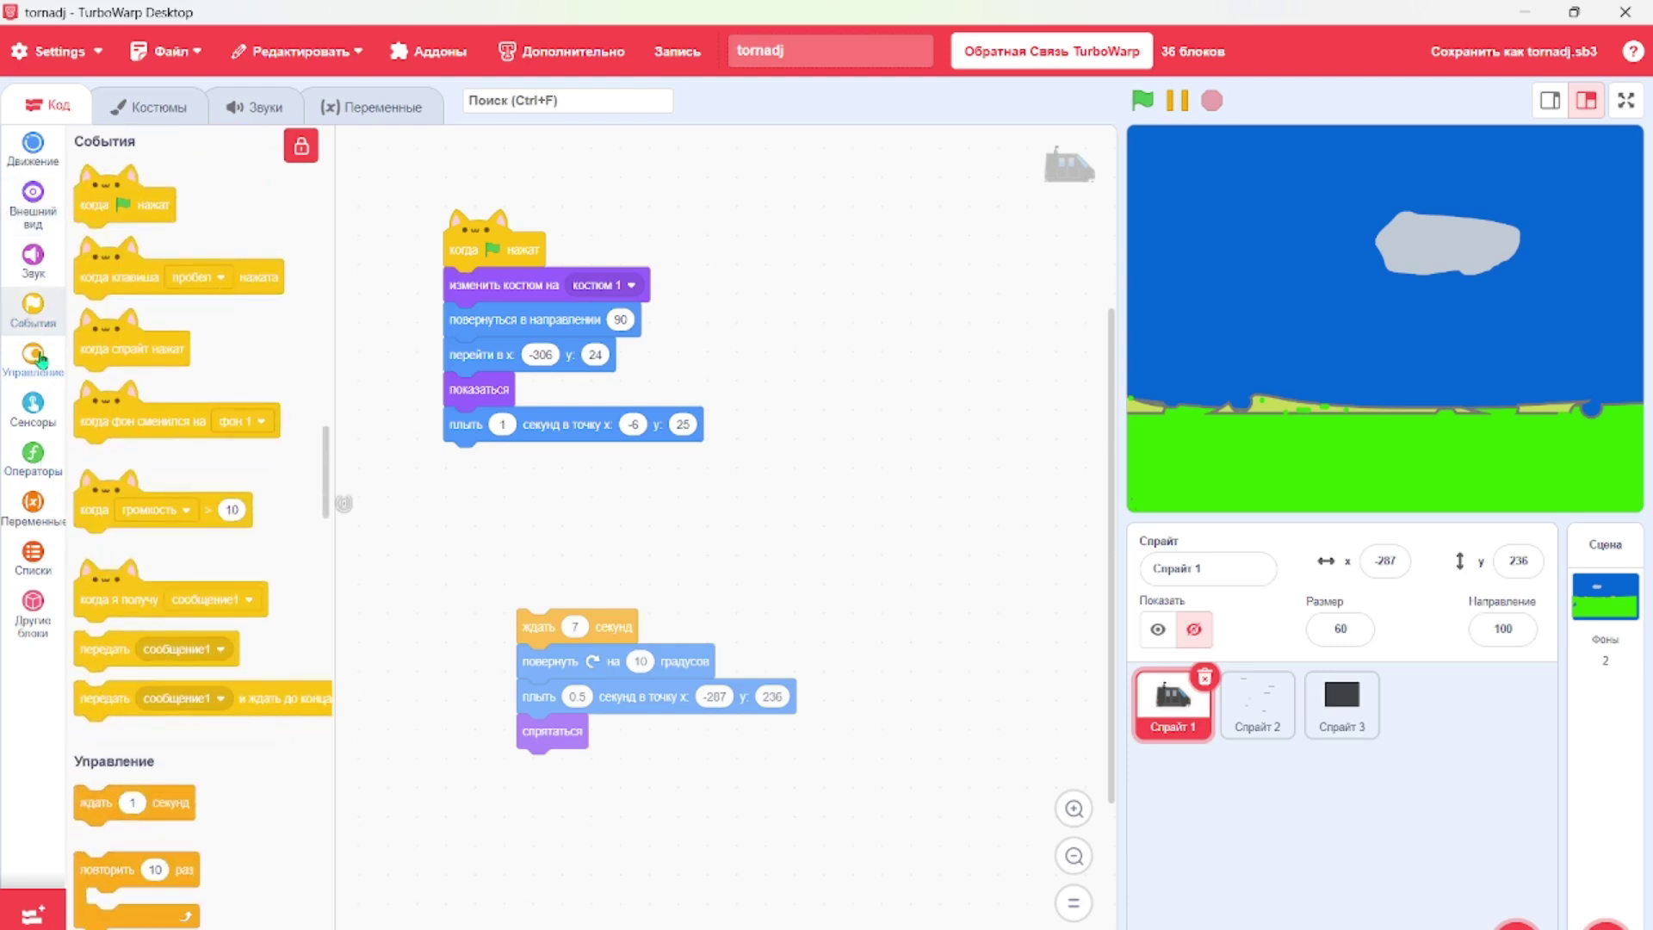
click(36, 356)
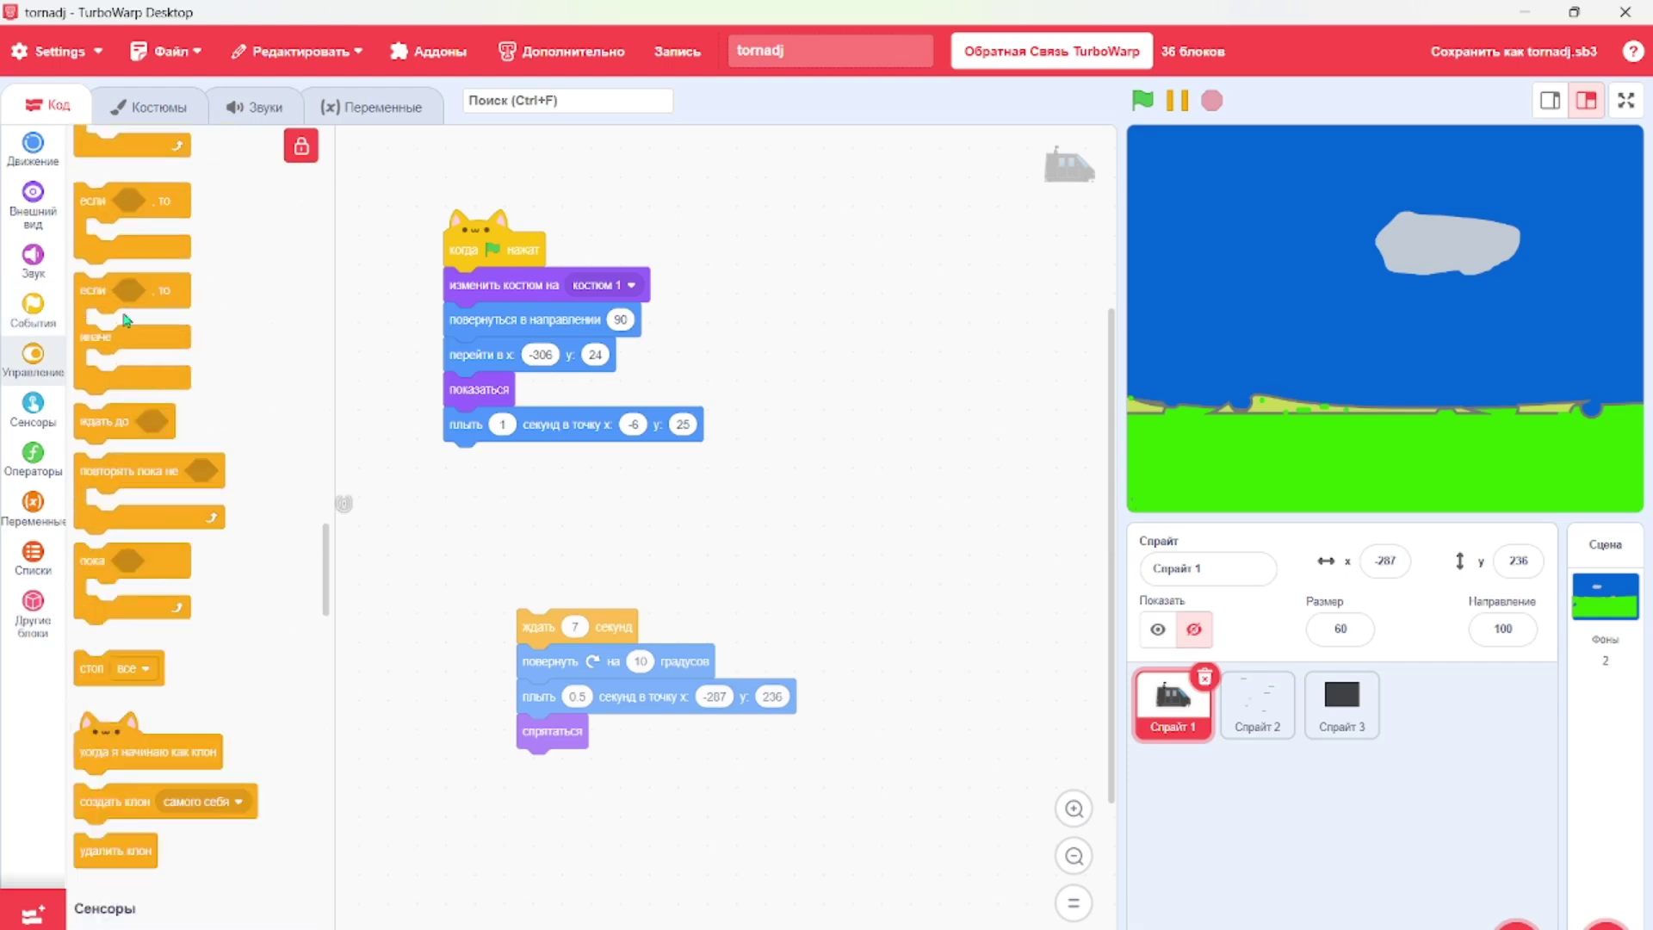
scroll(130, 244, up, 2)
scroll(142, 297, up, 2)
drag(154, 225, 584, 515)
click(33, 222)
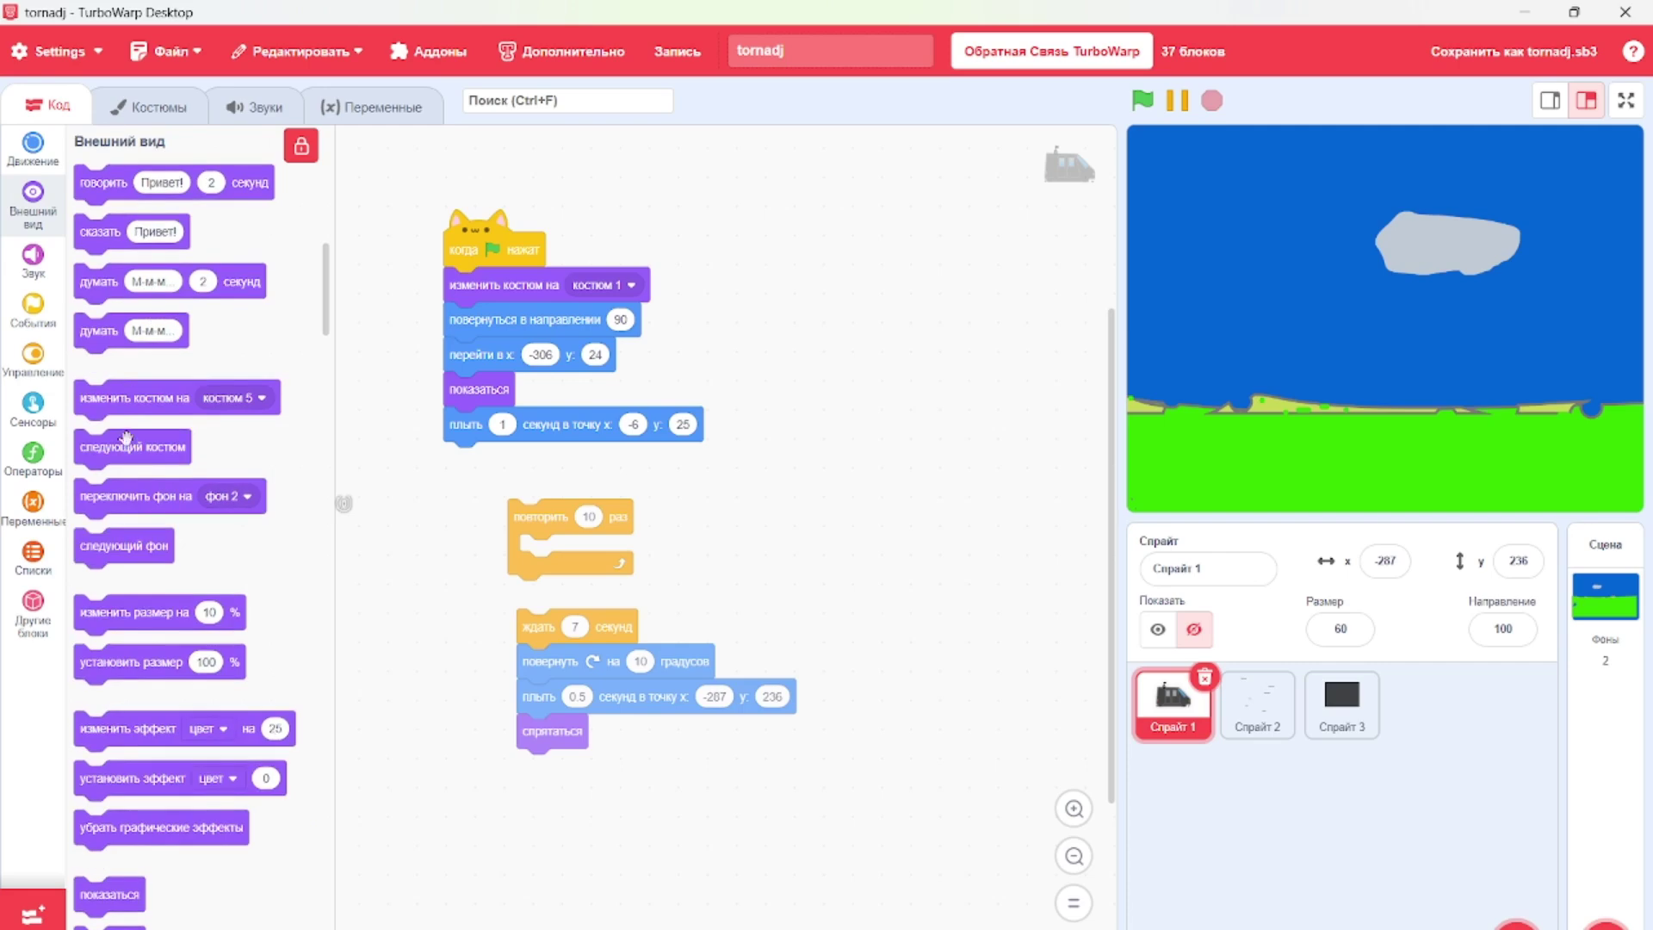
drag(129, 448, 560, 542)
- Set the costume loop to repeat 4 times and insert it between the first glide and the detached wait section
click(148, 105)
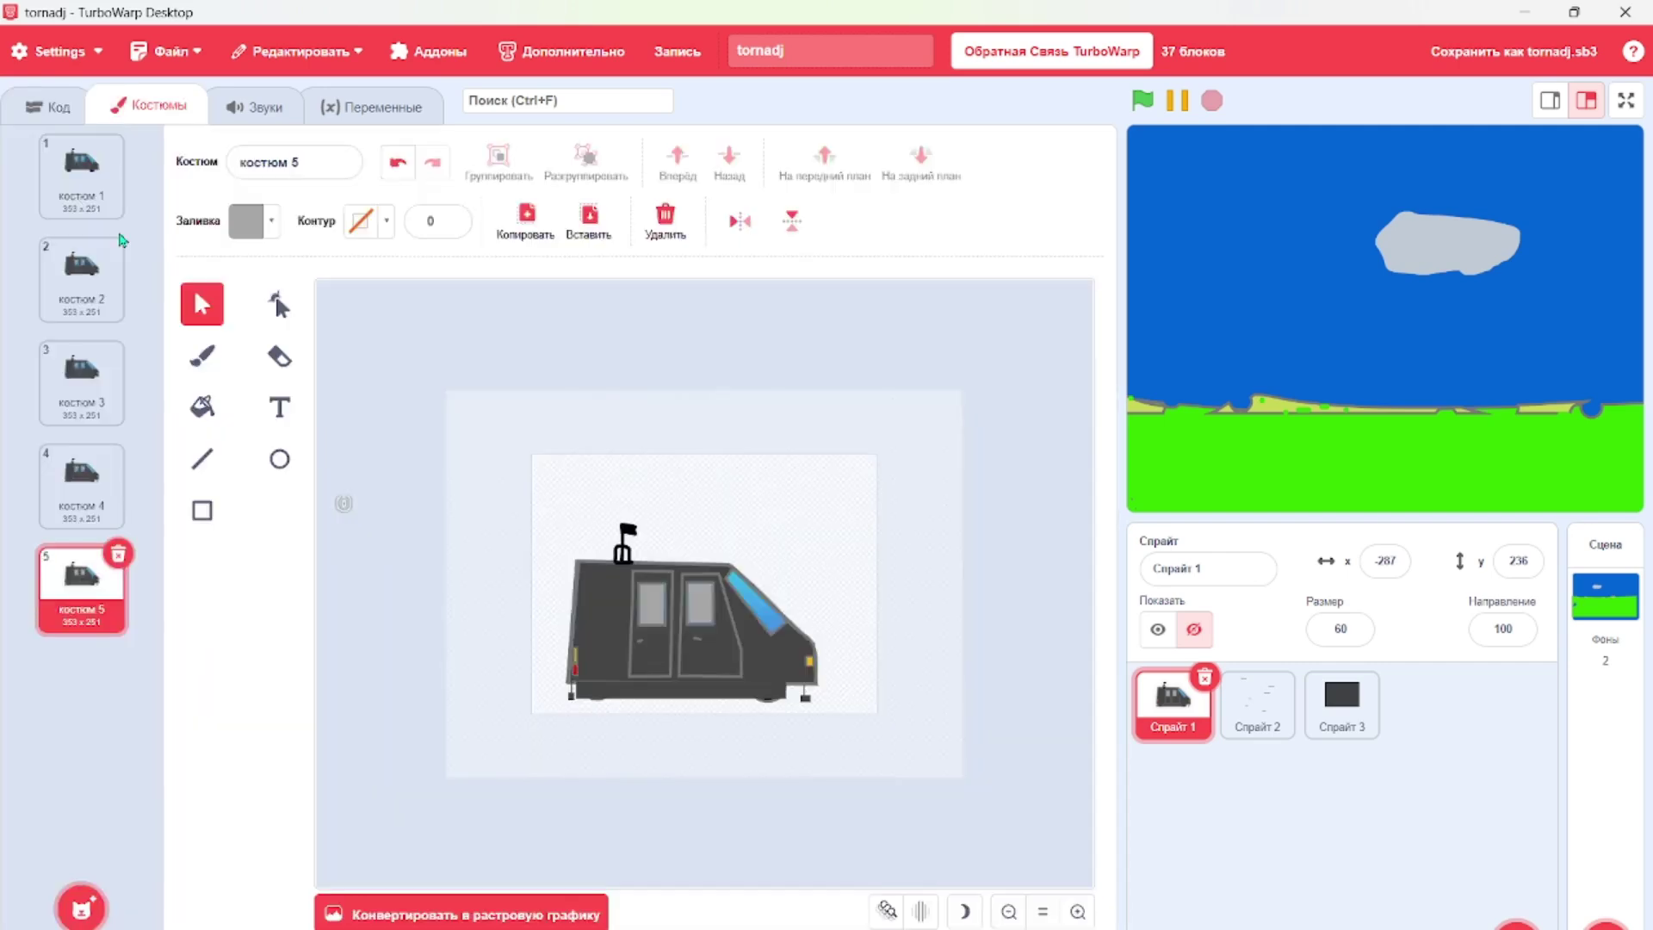
click(79, 276)
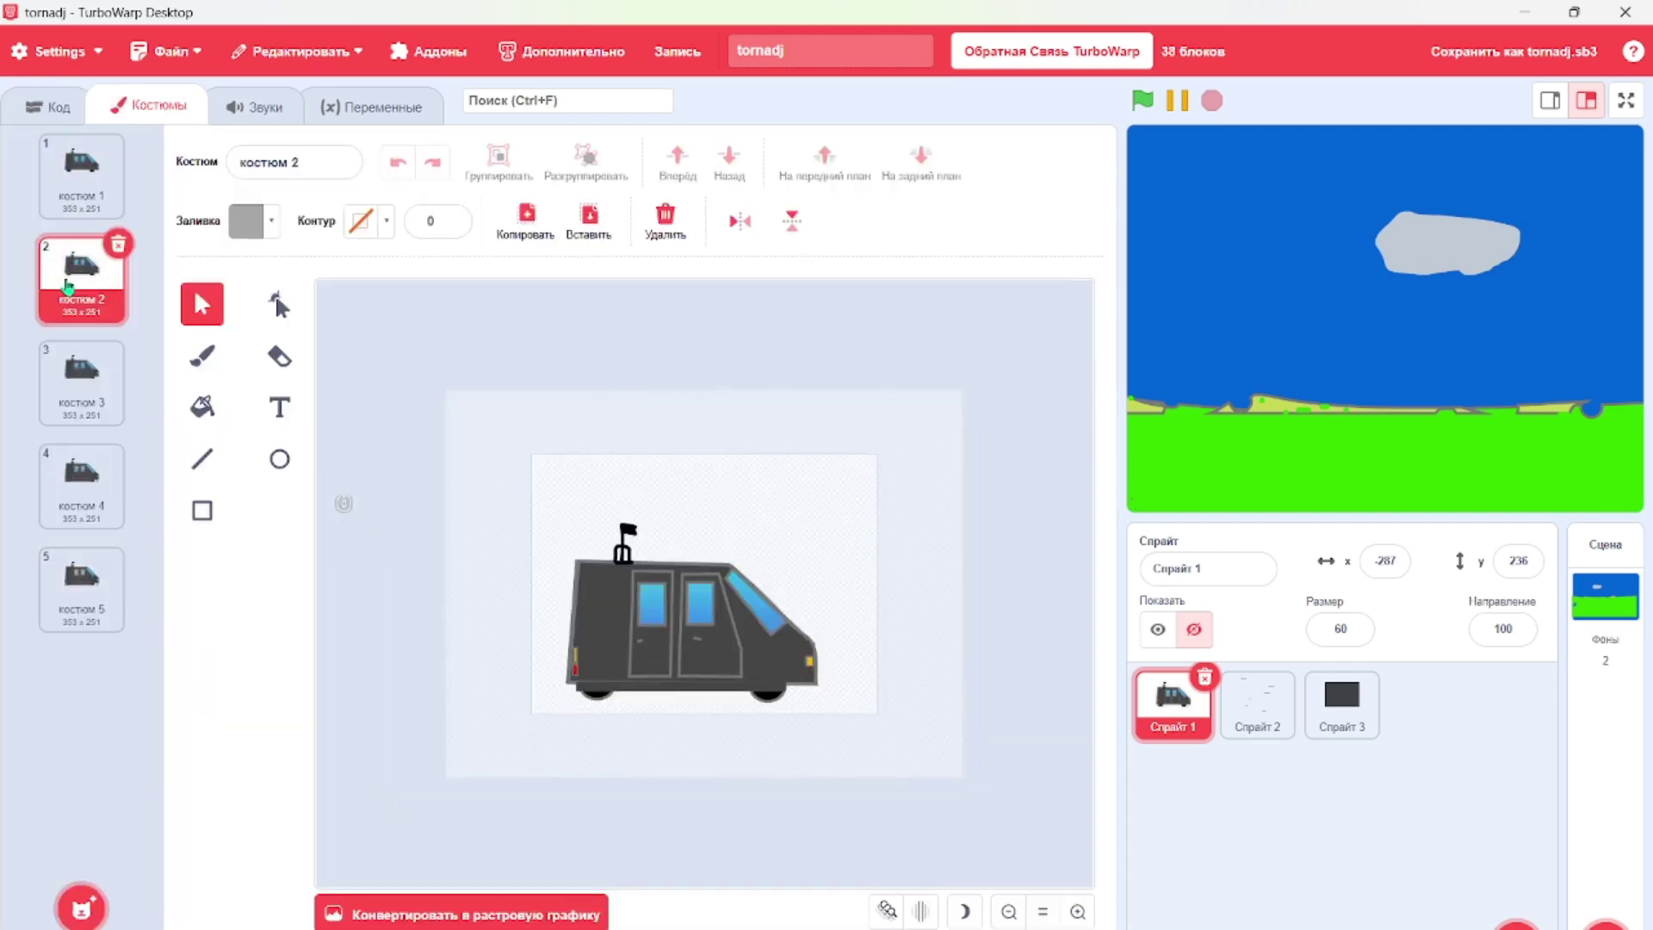
click(67, 480)
click(57, 107)
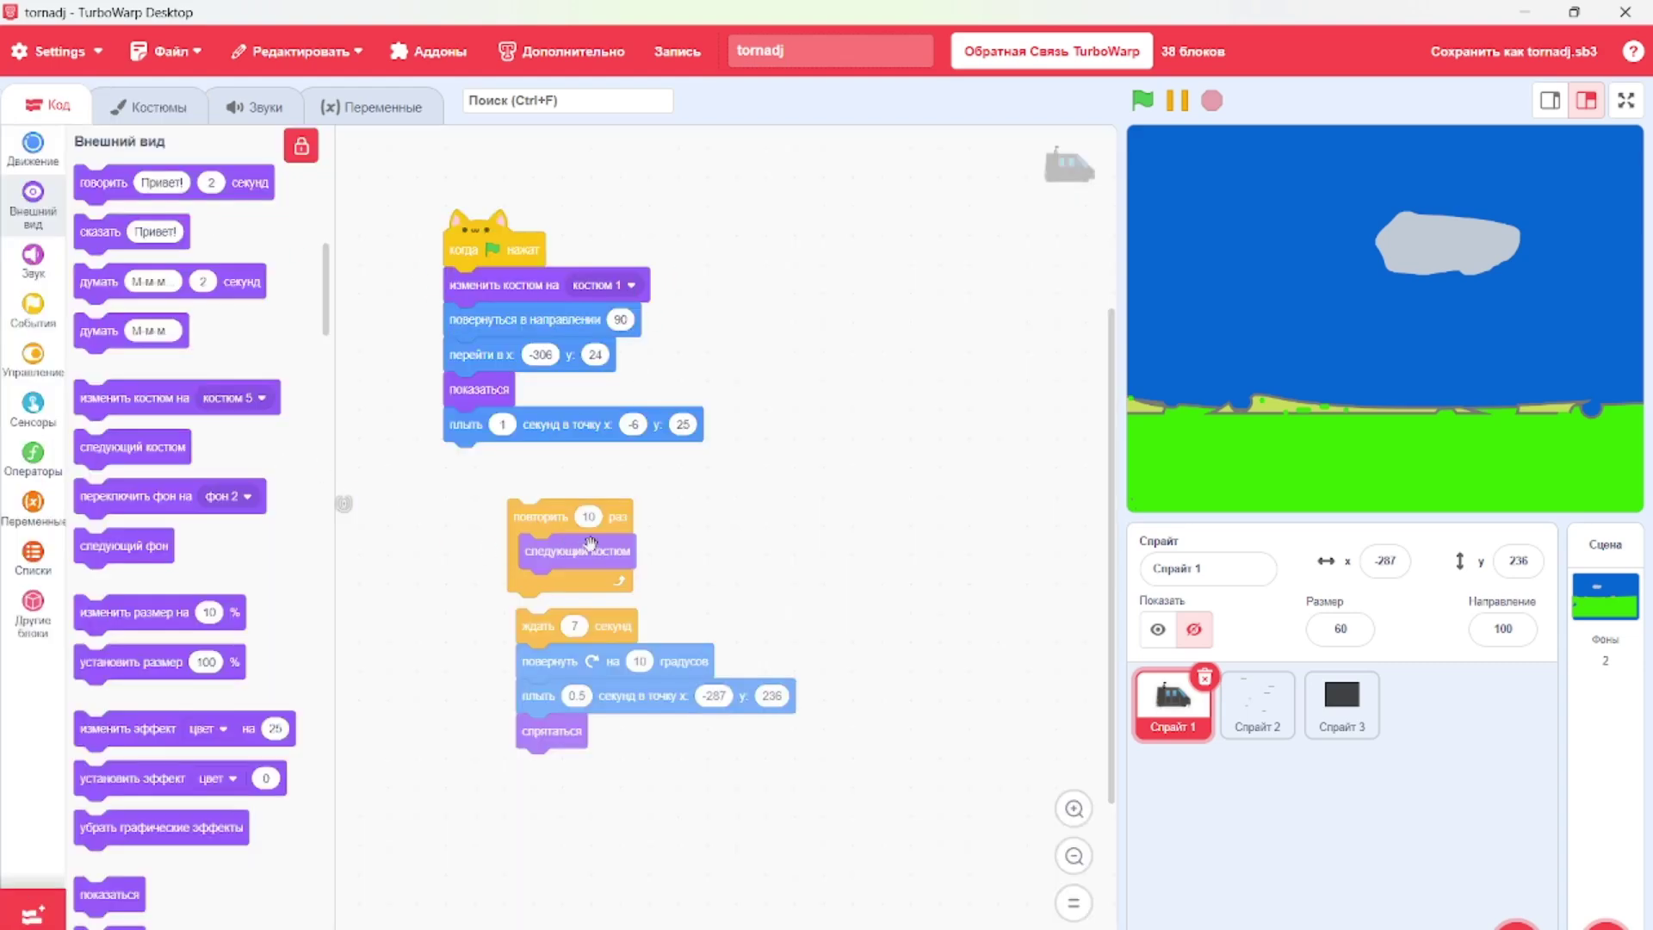
click(590, 518)
text(4)
click(796, 512)
drag(518, 517, 475, 489)
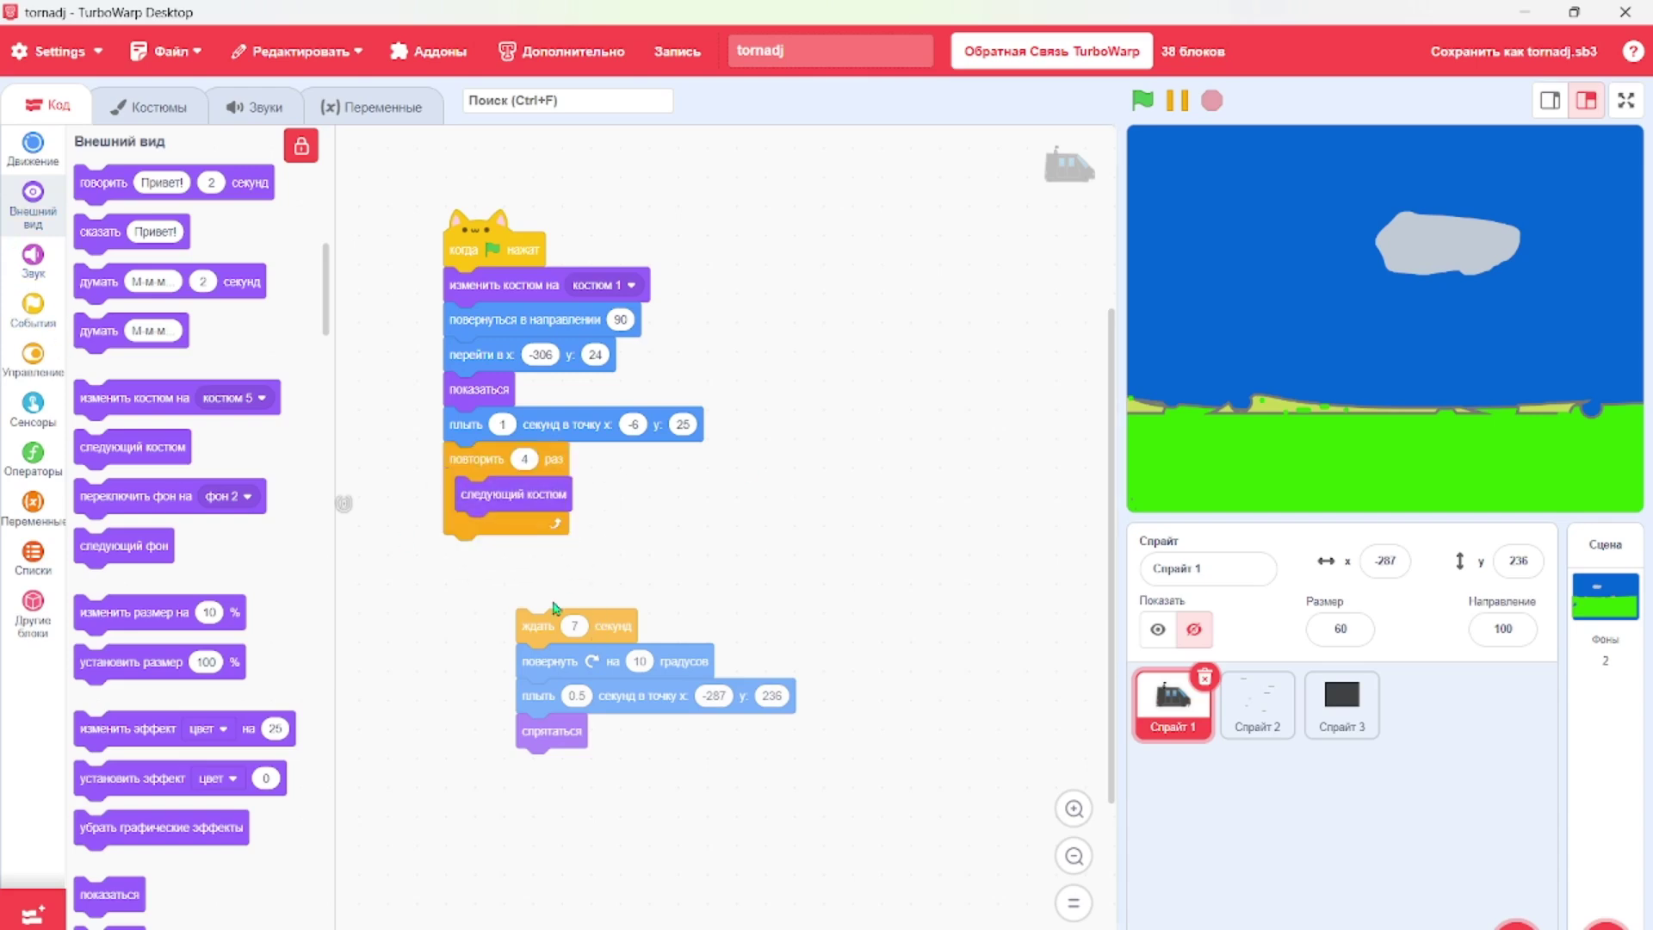
drag(554, 608, 480, 535)
- Save the project and run it in full screen to check the vehicle's costume changes
click(1143, 100)
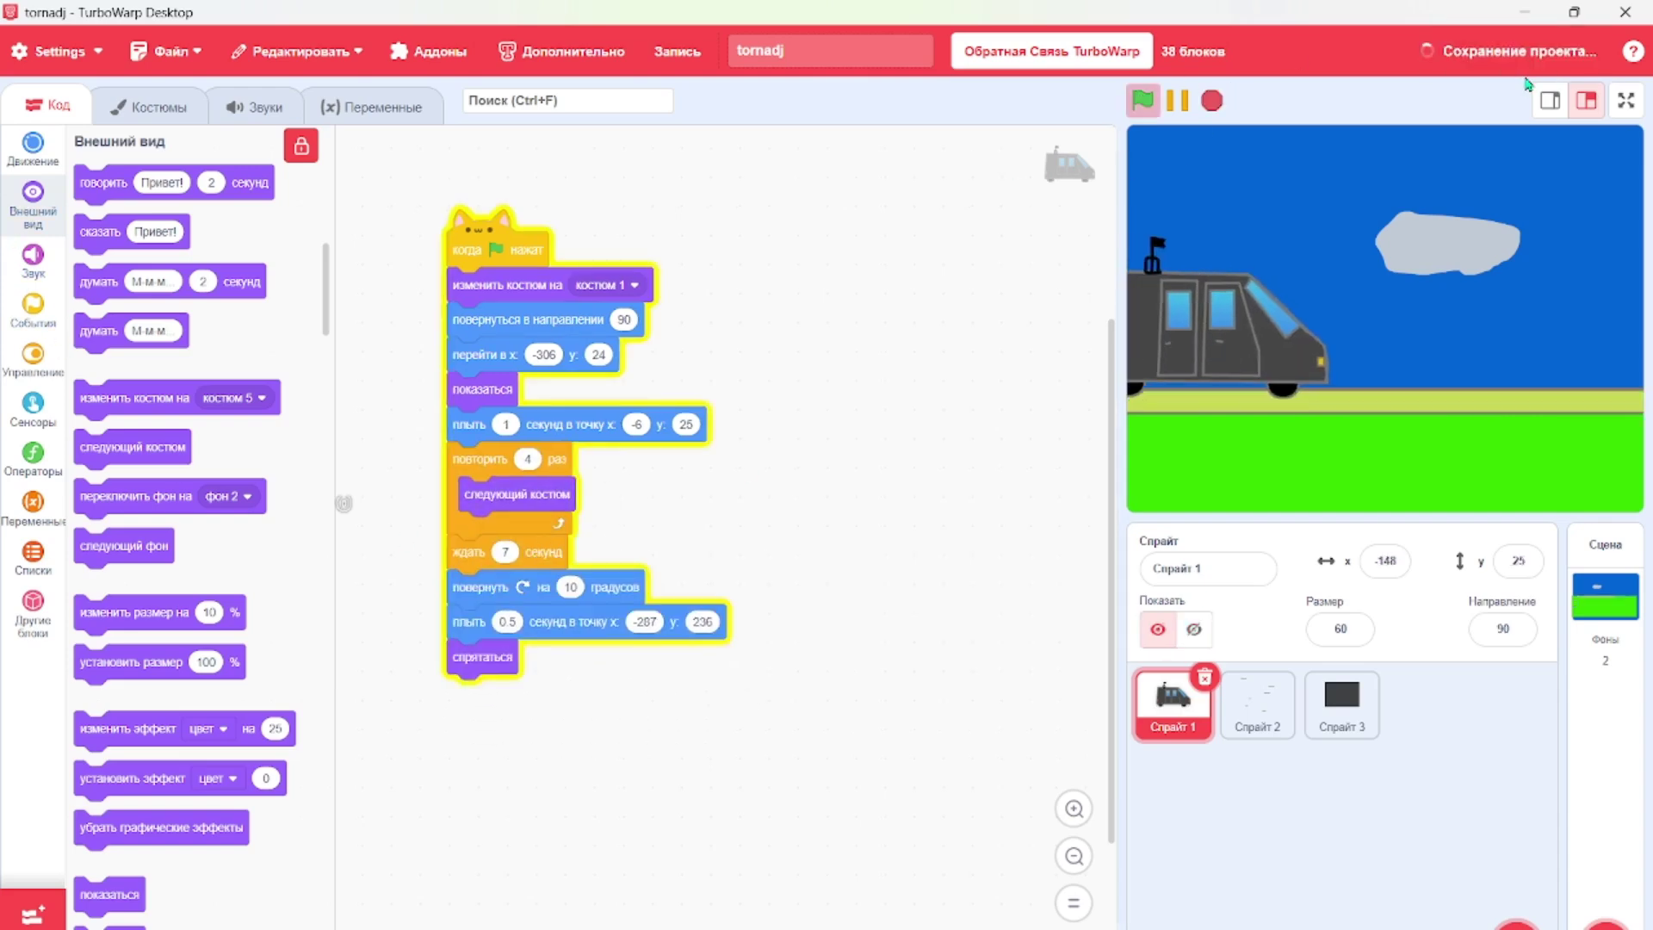
click(1625, 100)
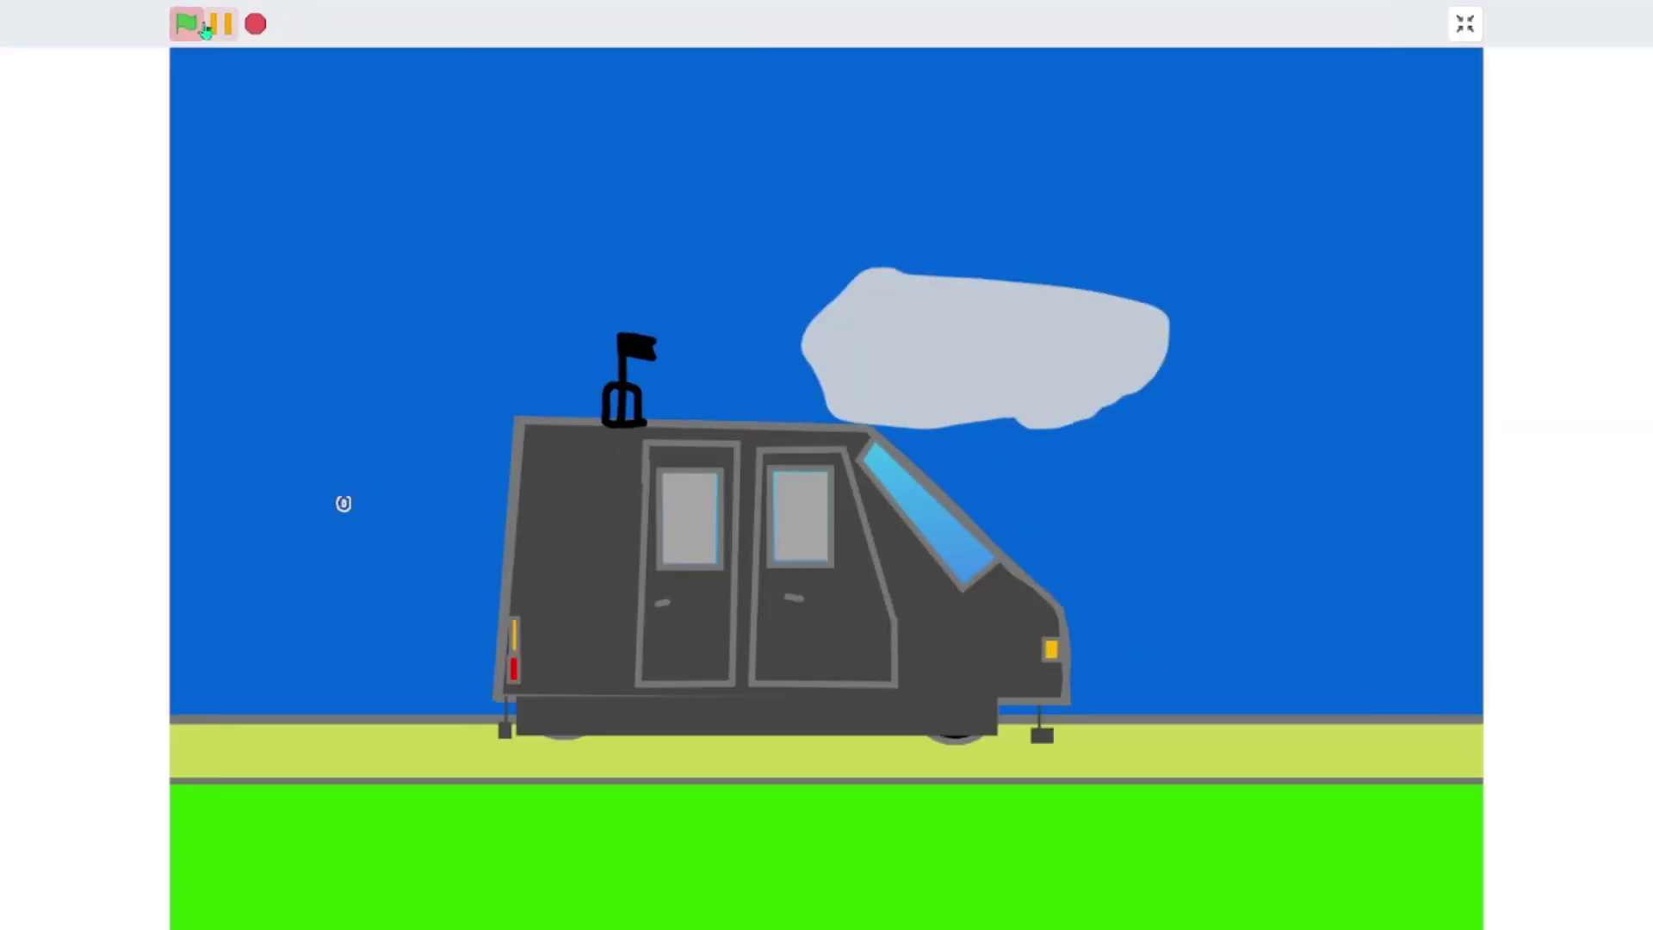
key(Escape)
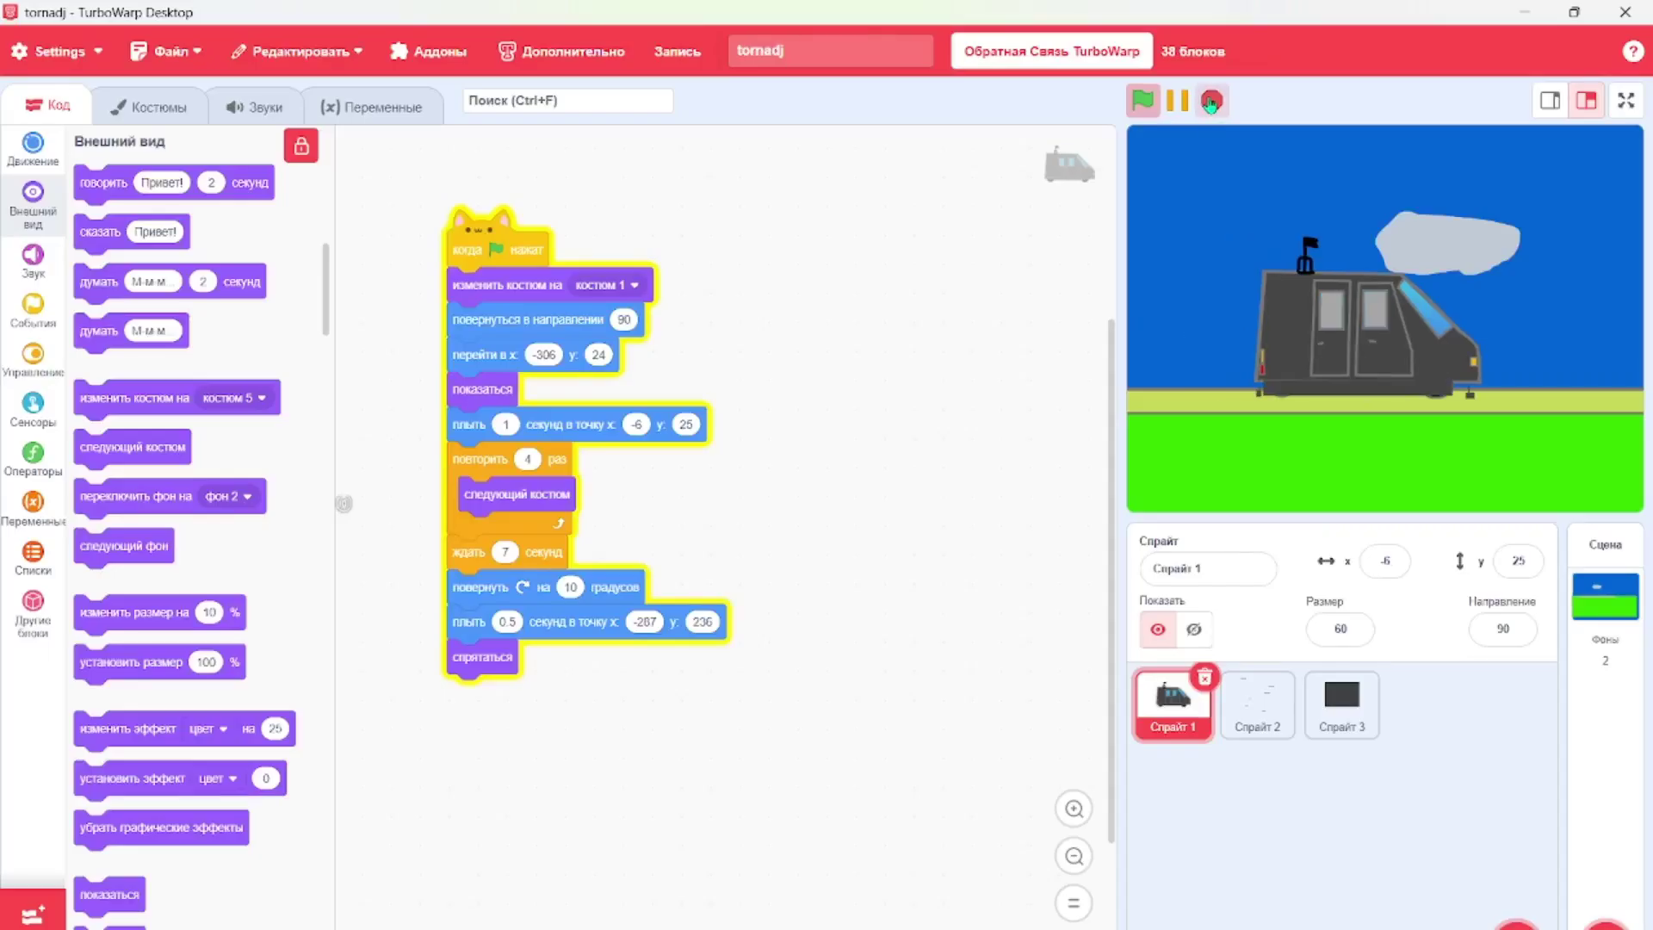
- Add a 0.1-second wait after the next-costume block inside the vehicle's repeat loop
scroll(123, 663, down, 10)
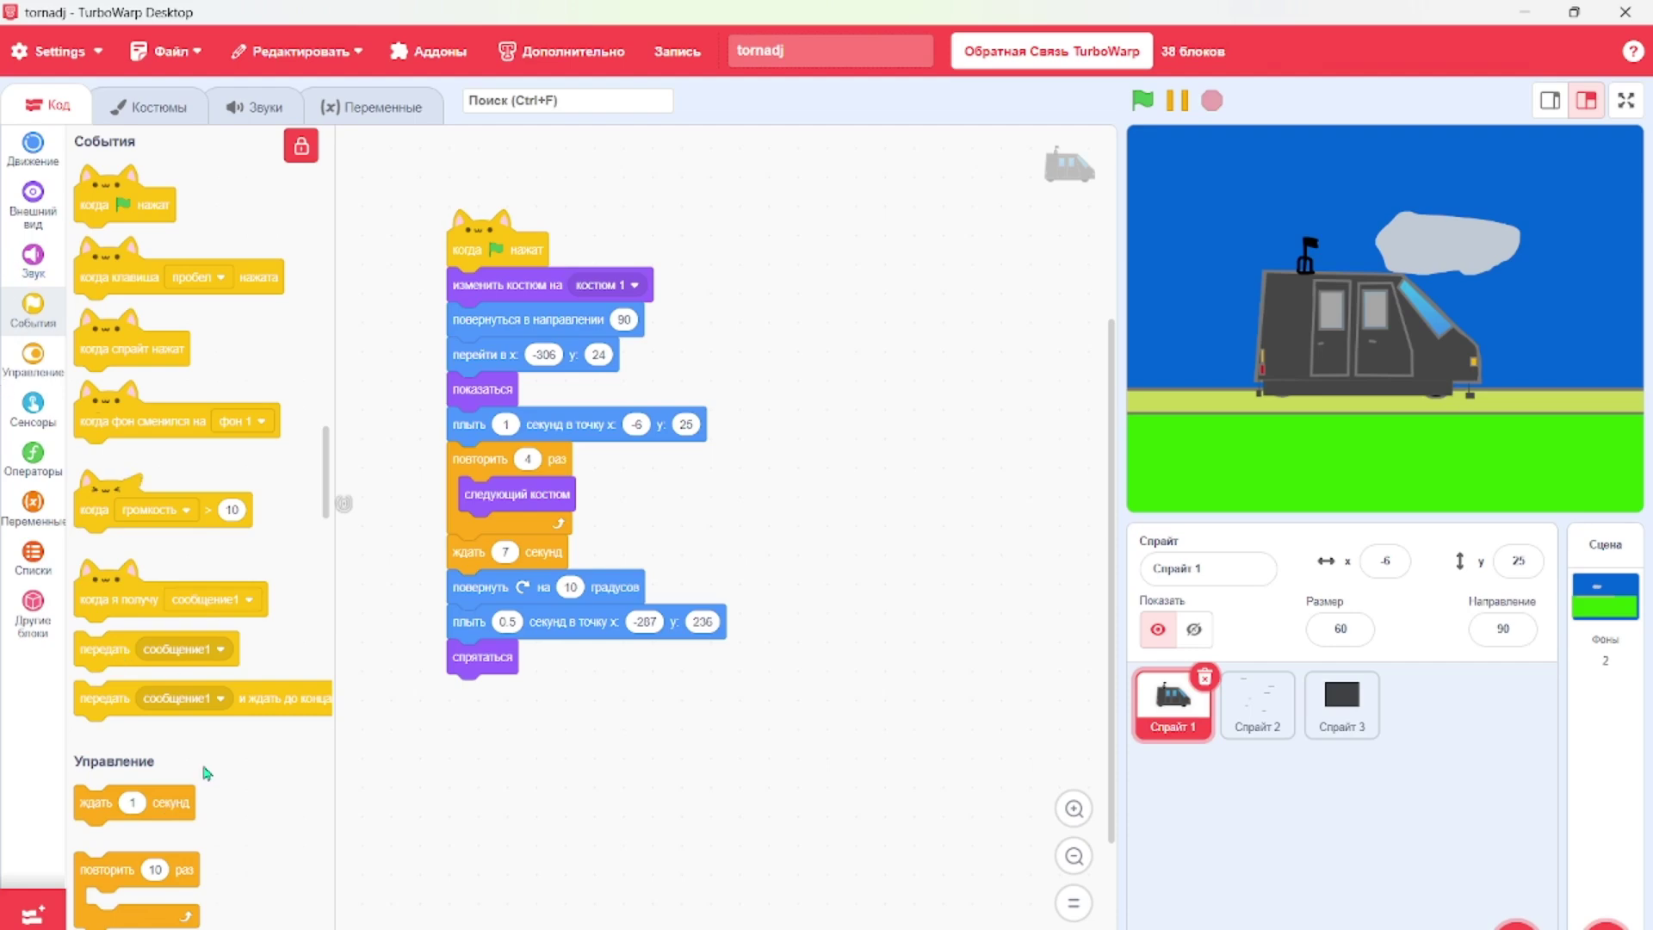
drag(95, 801, 477, 530)
click(516, 528)
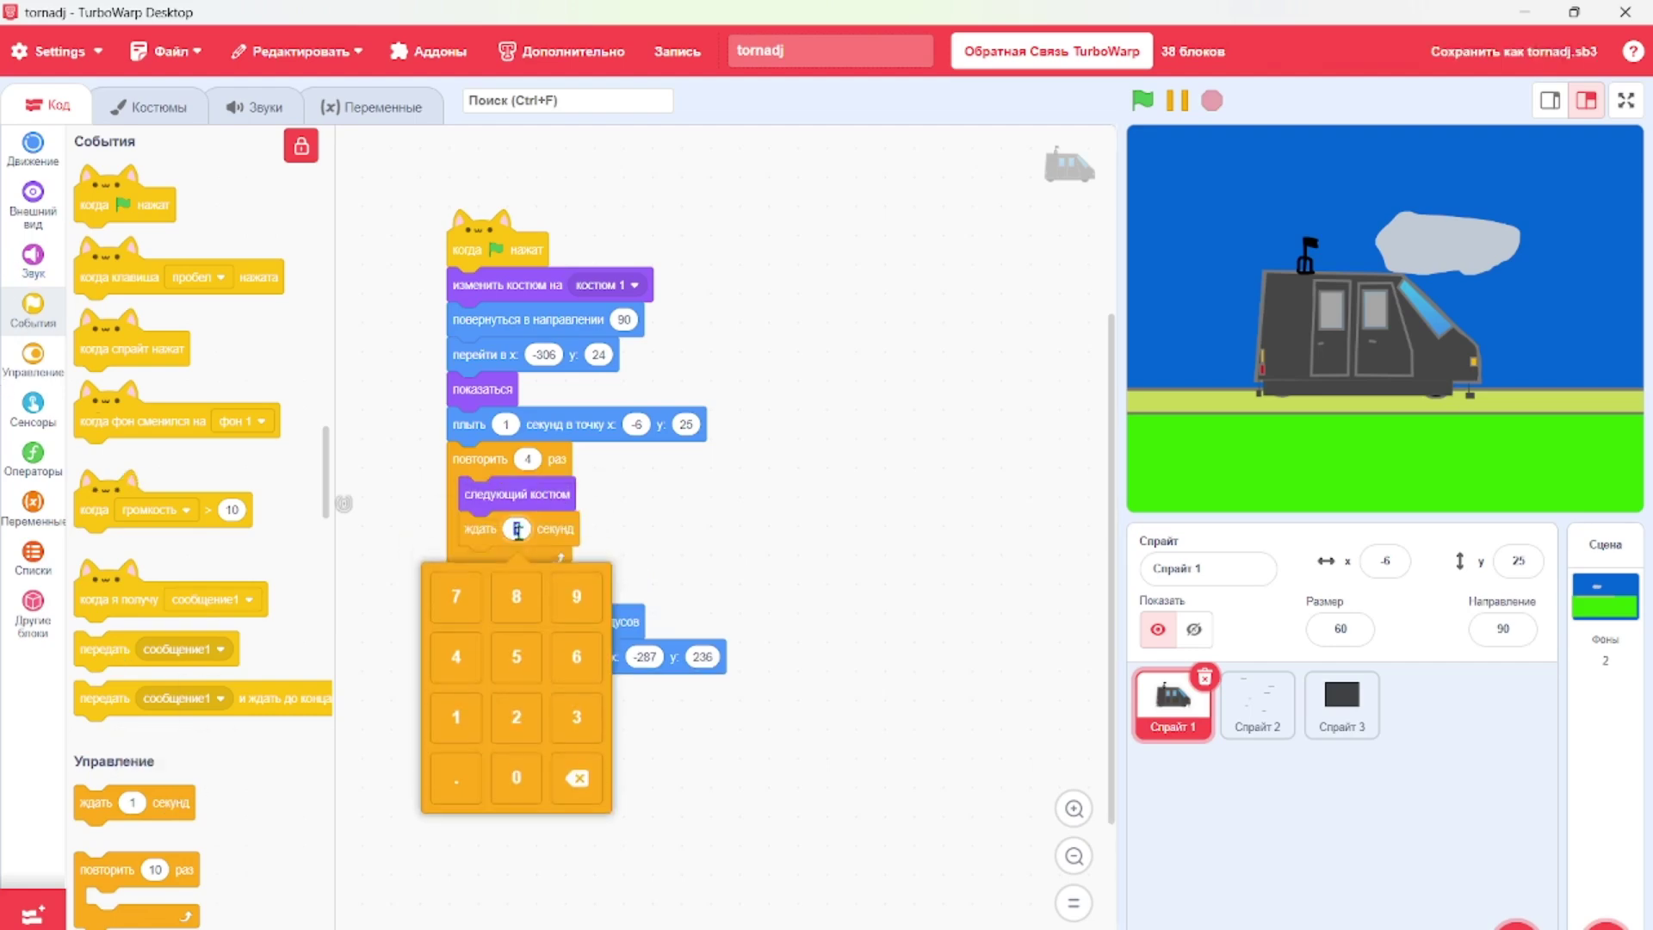
click(767, 524)
click(517, 528)
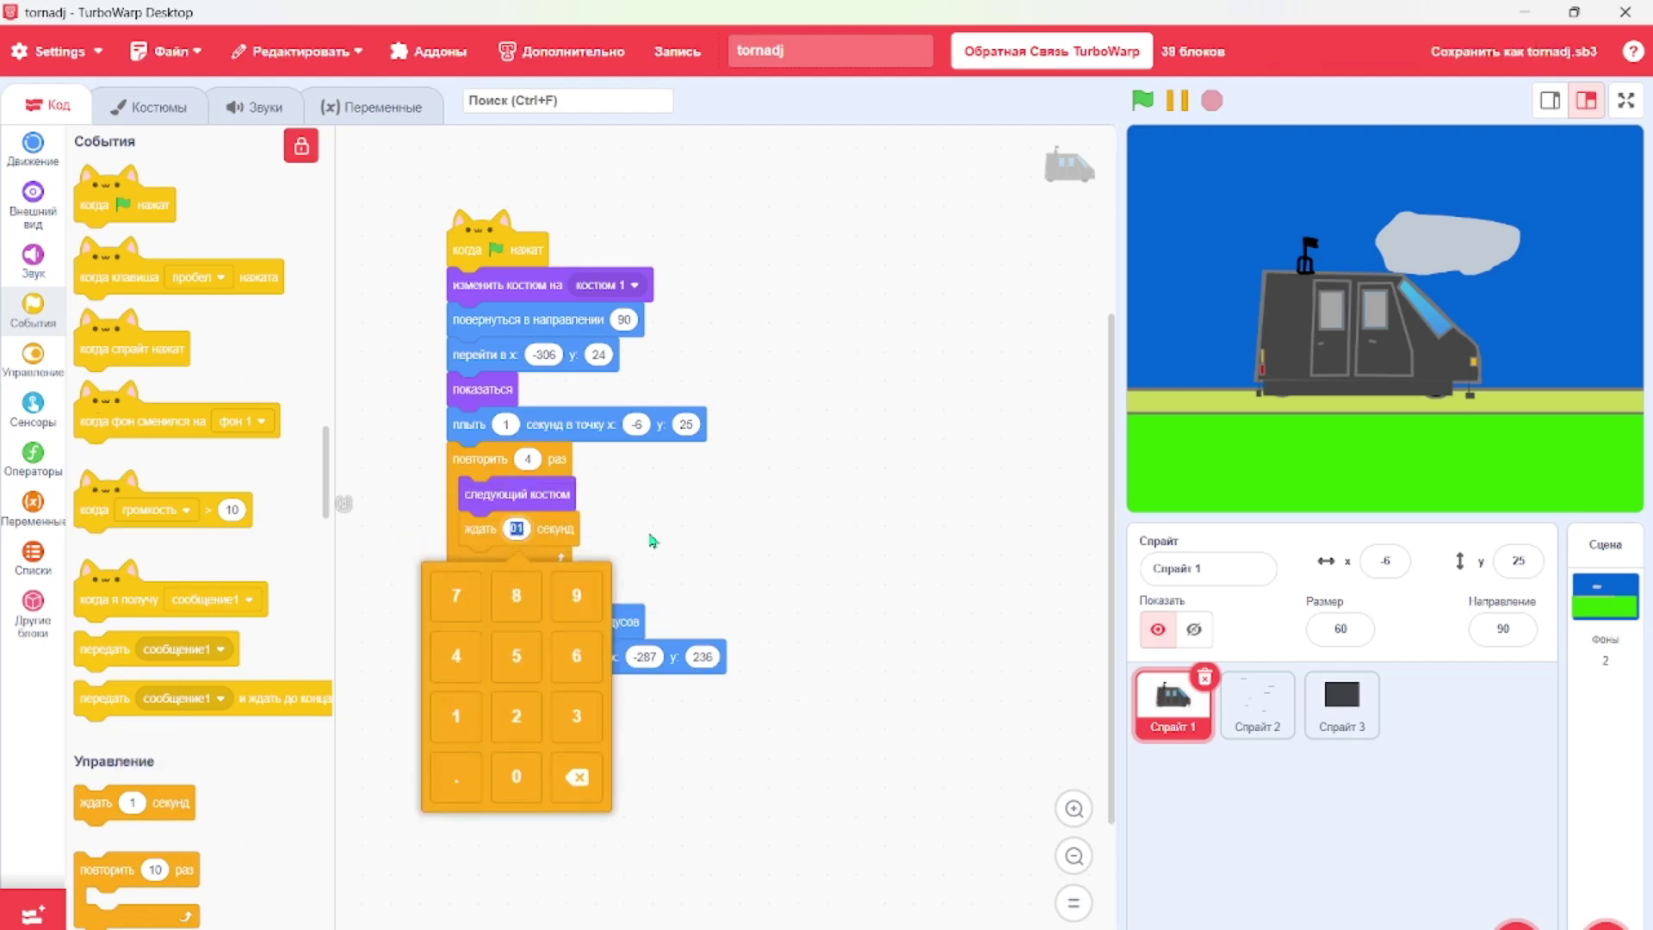
text(0.1)
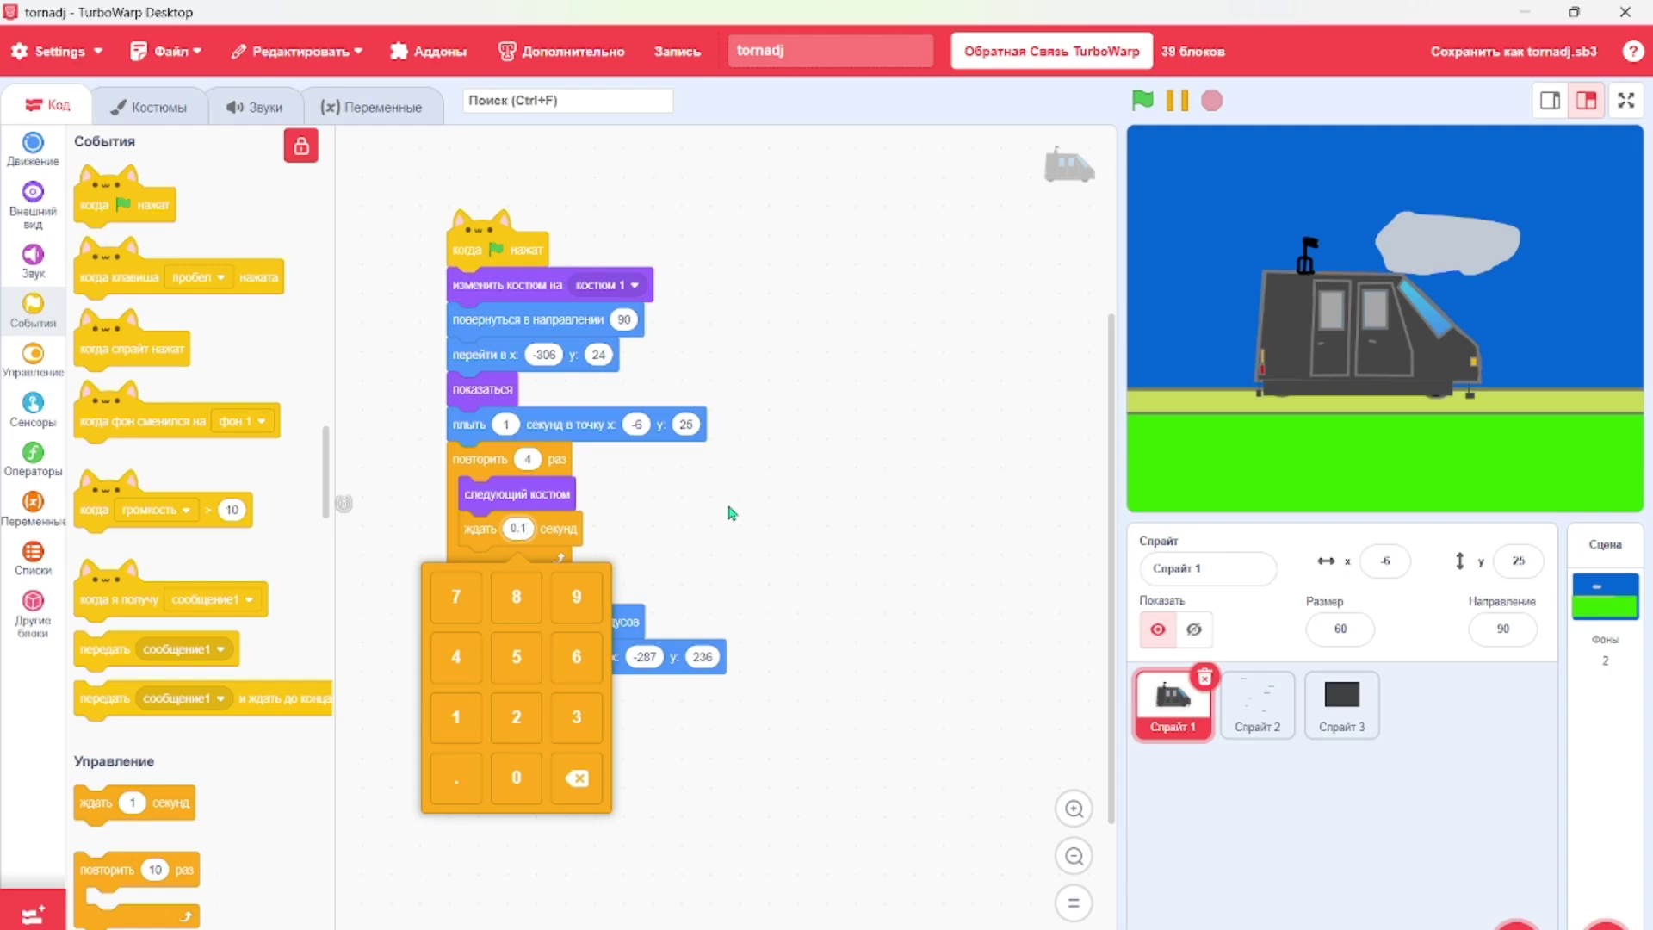
click(732, 513)
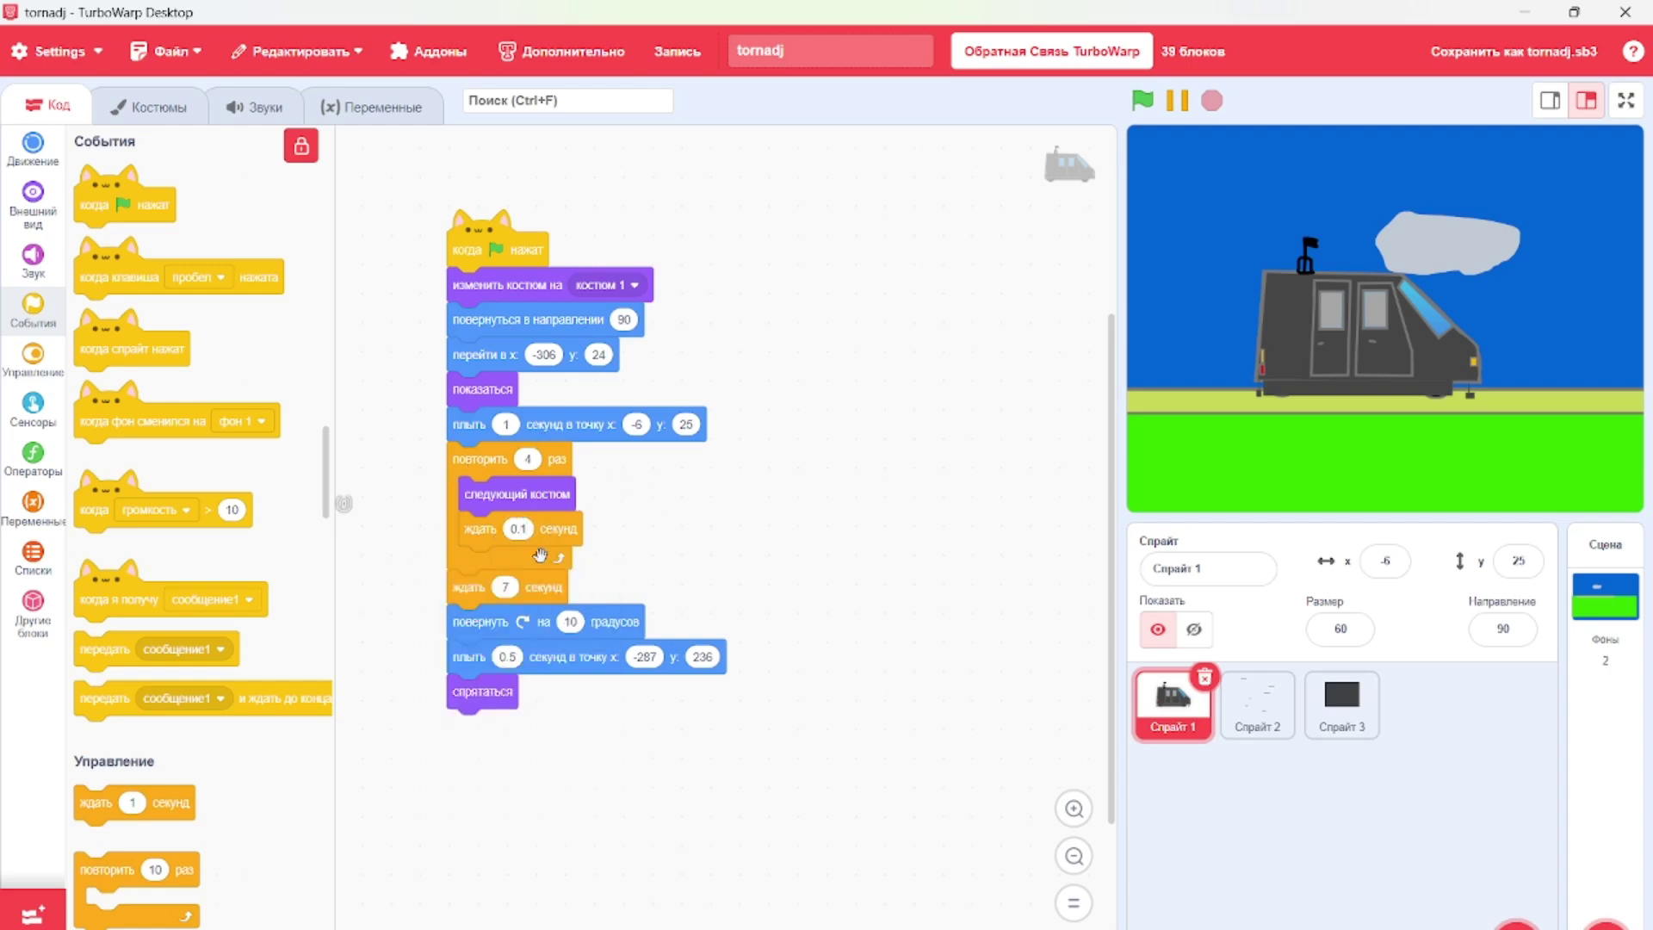
- Shorten the wait after the costume loop to 6.6 seconds and save the project
click(504, 586)
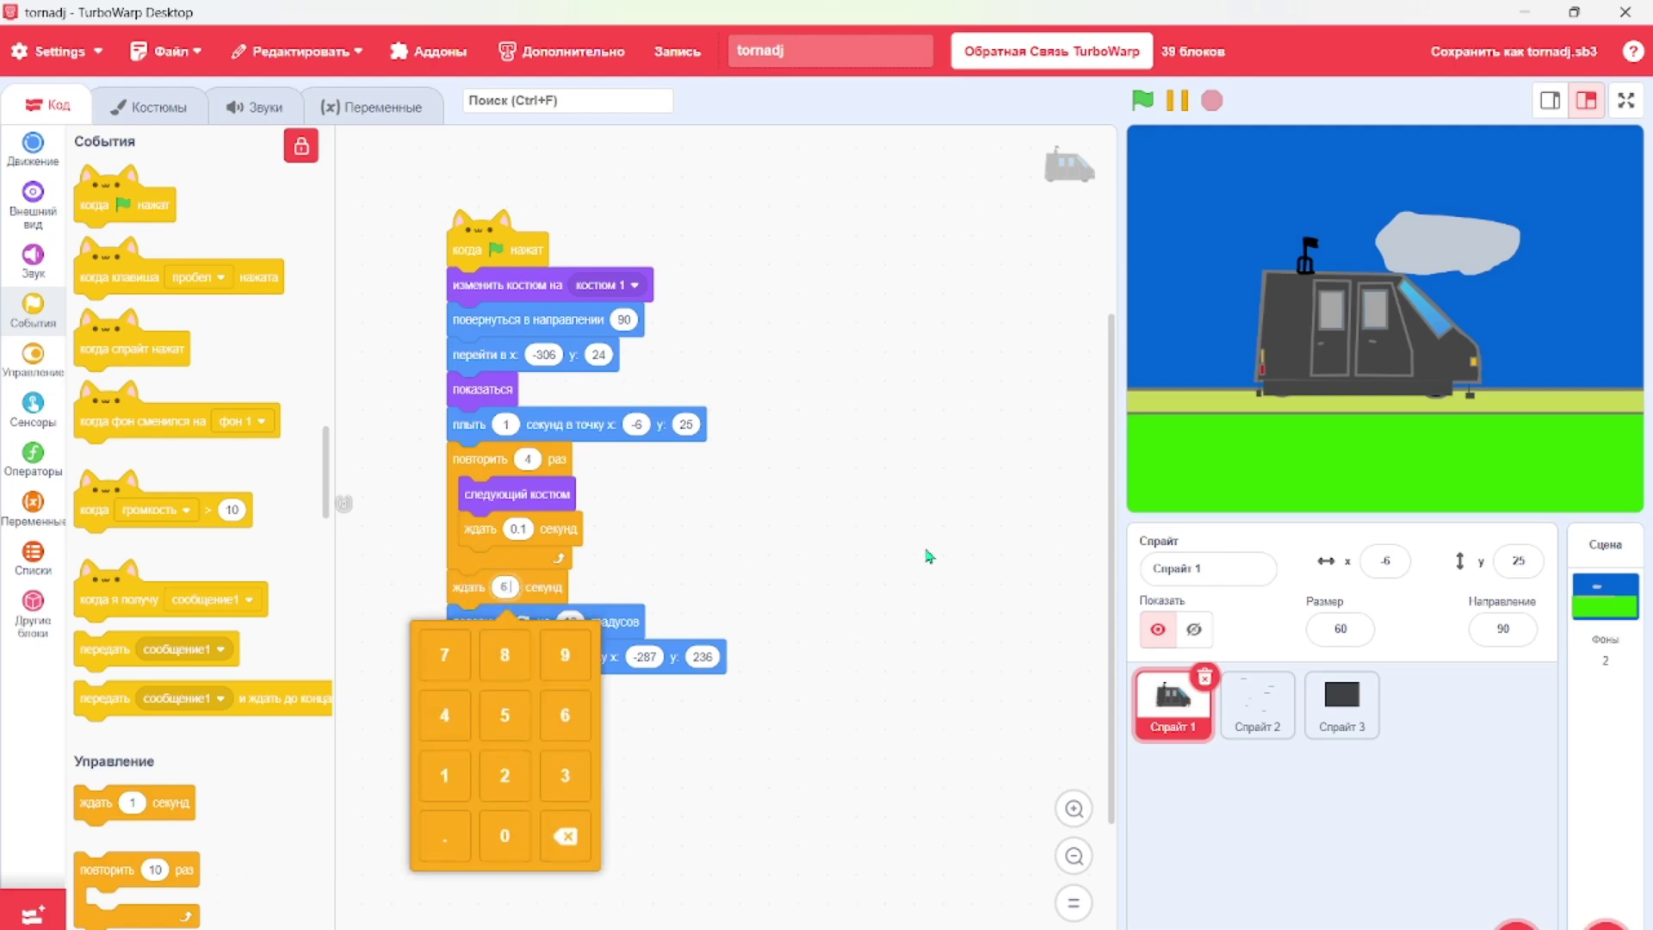
text(6.6)
click(846, 492)
- Play the whole animation from the start in full screen, return to the editor and stop the project
click(1142, 100)
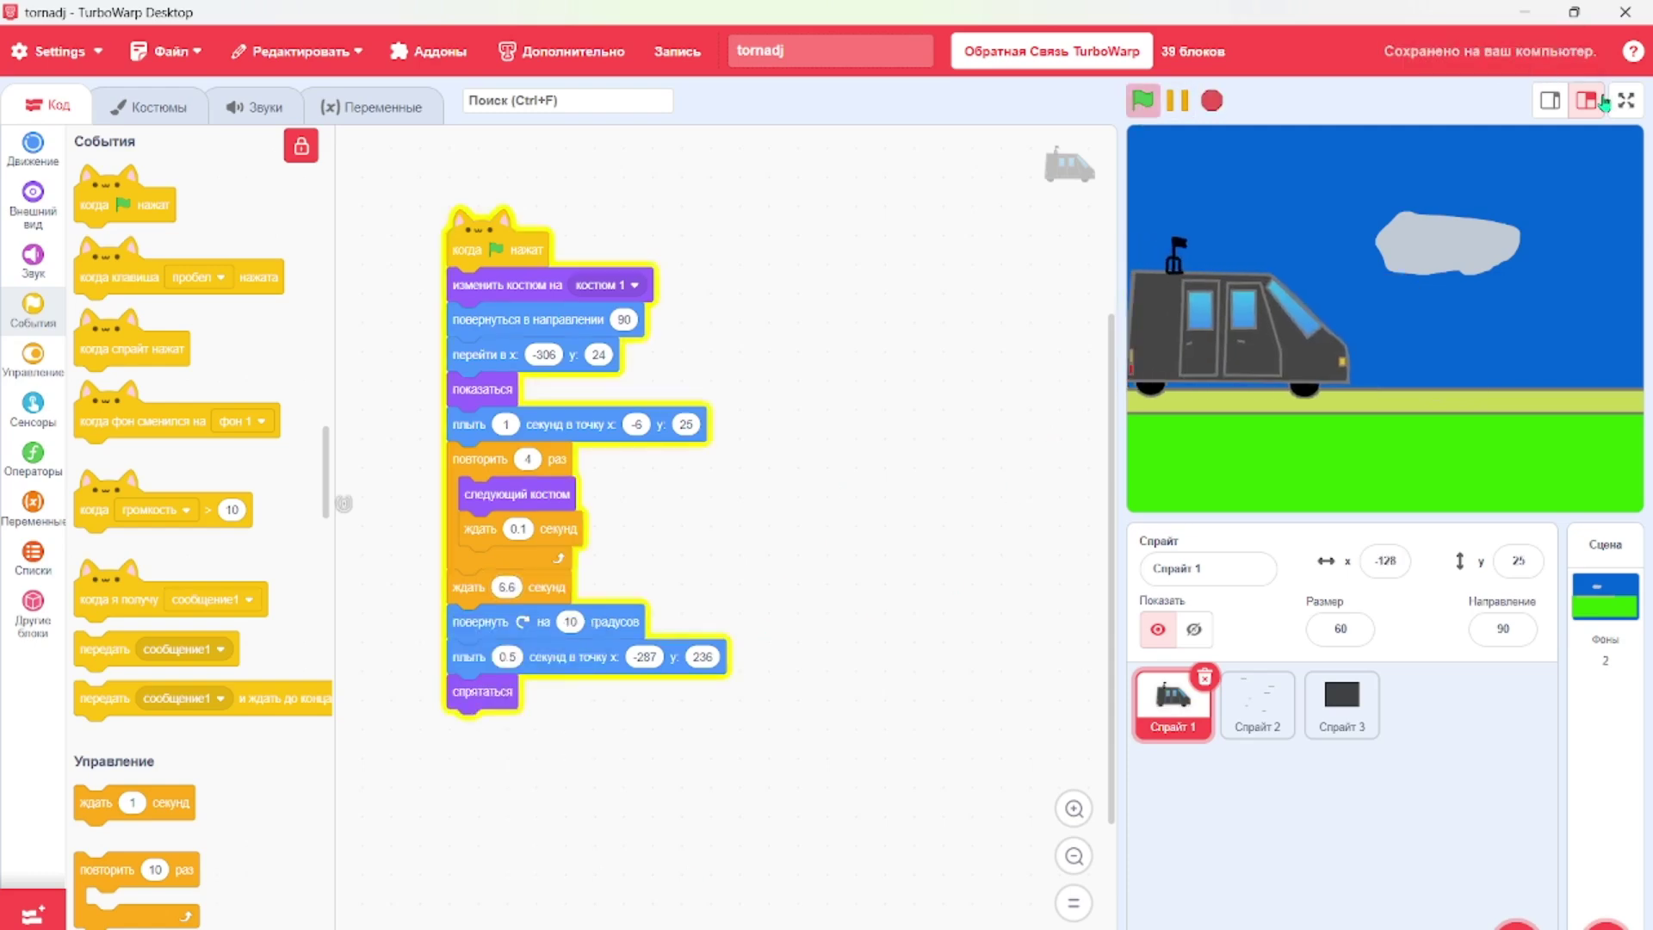
click(1625, 100)
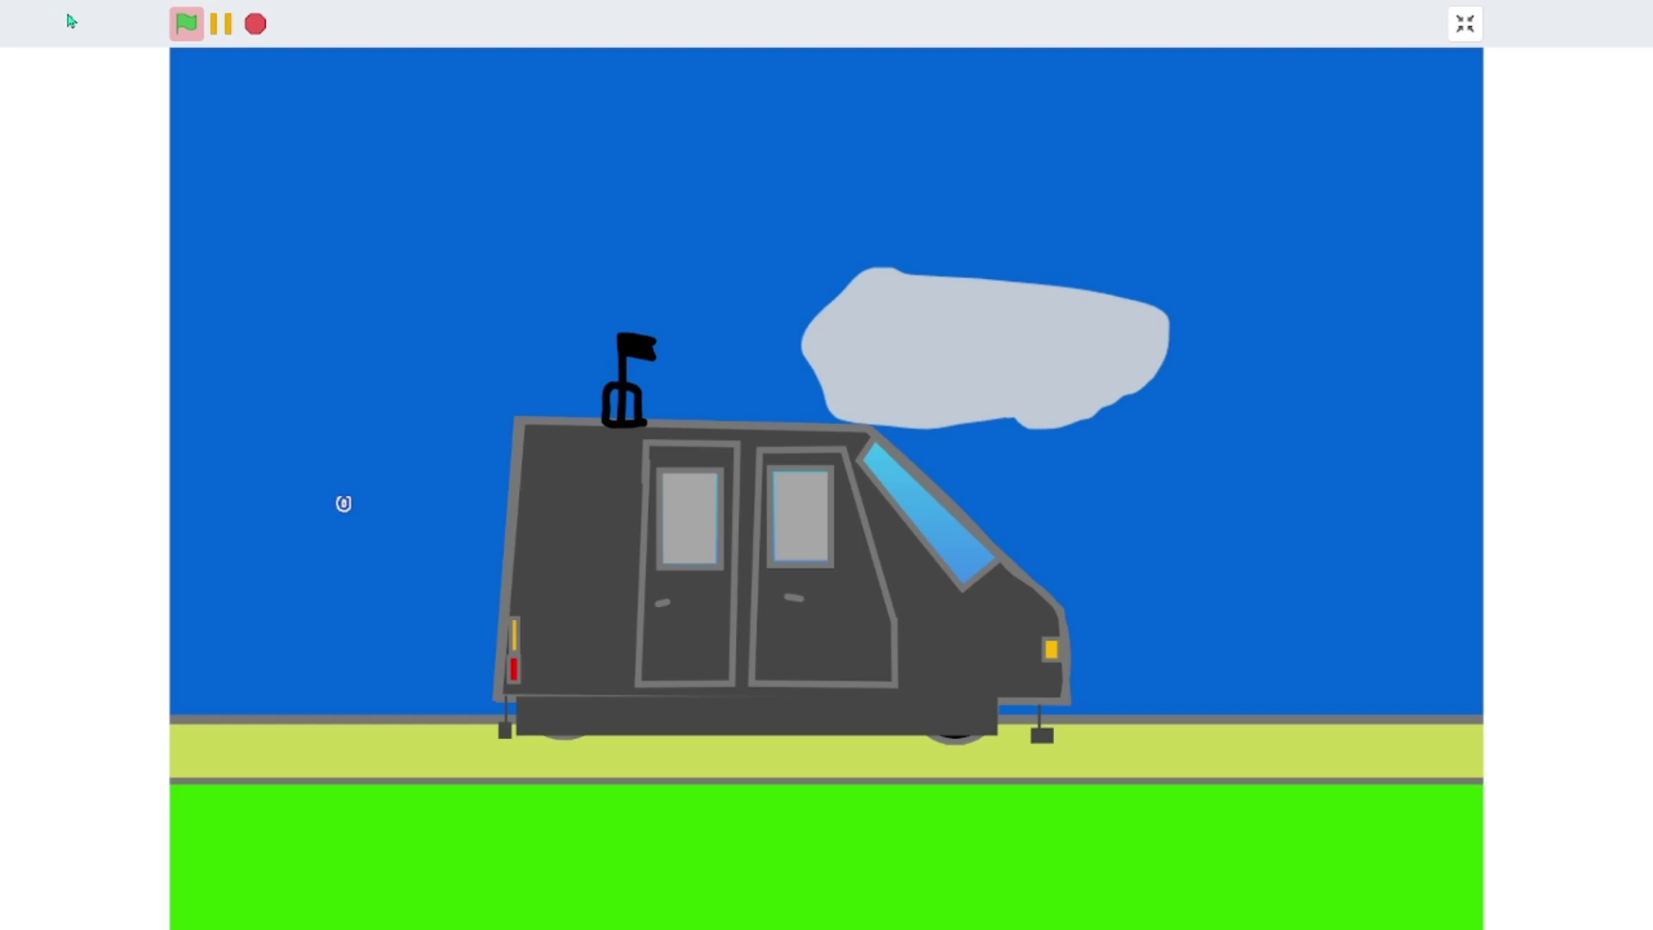
click(191, 33)
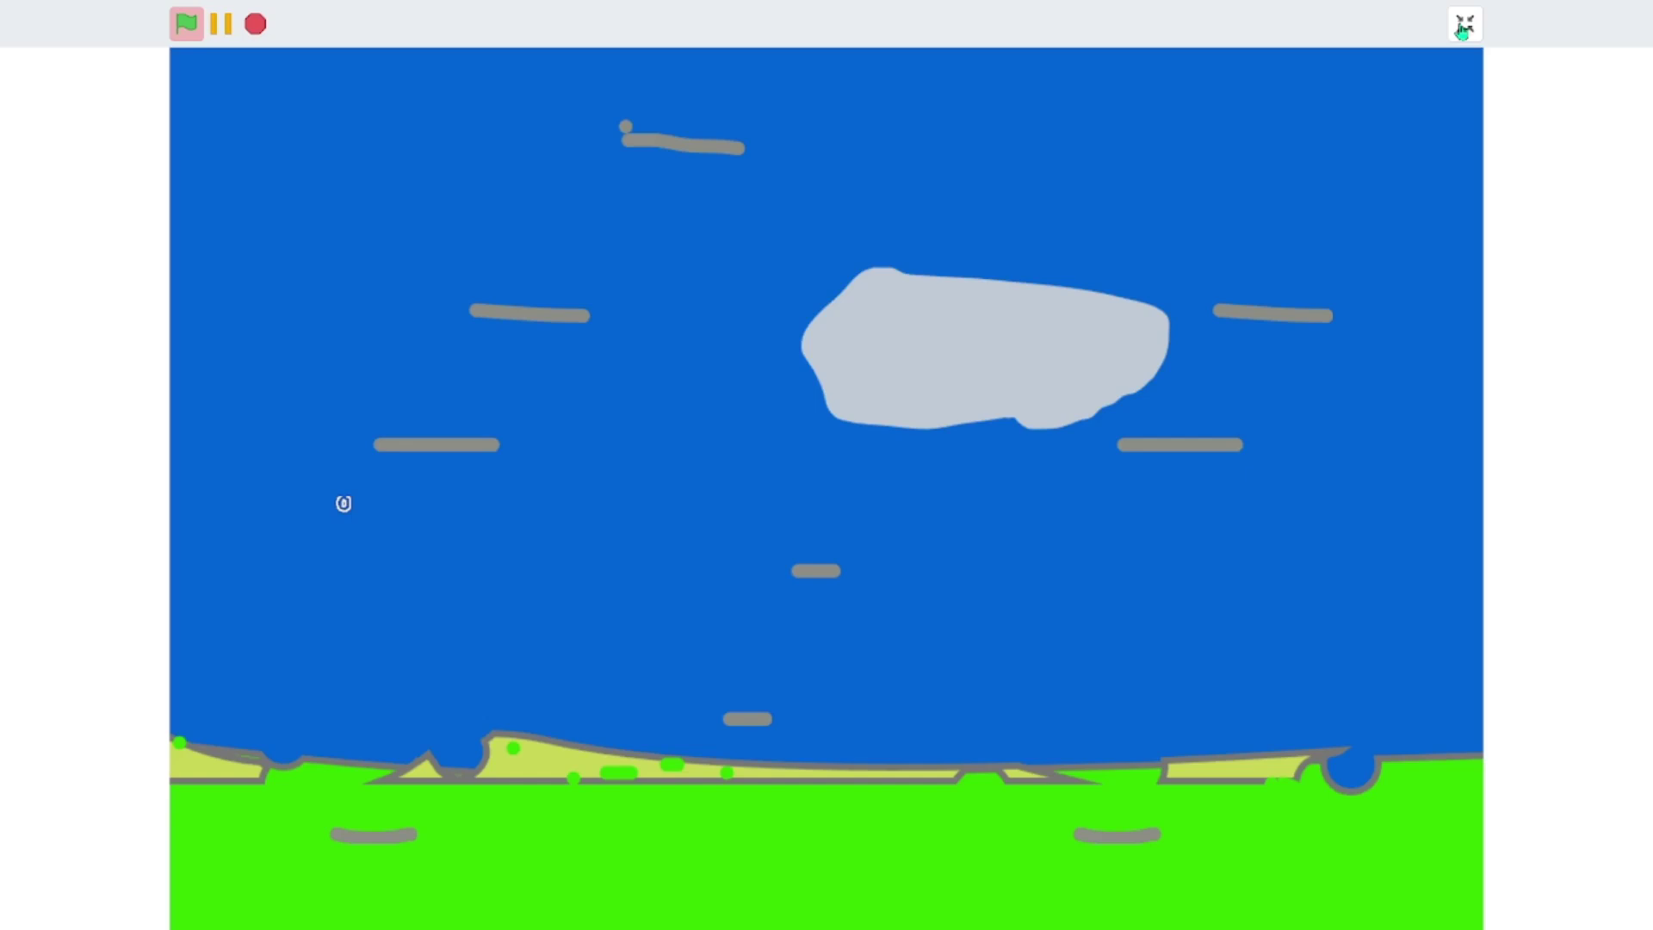
click(1464, 24)
click(1210, 100)
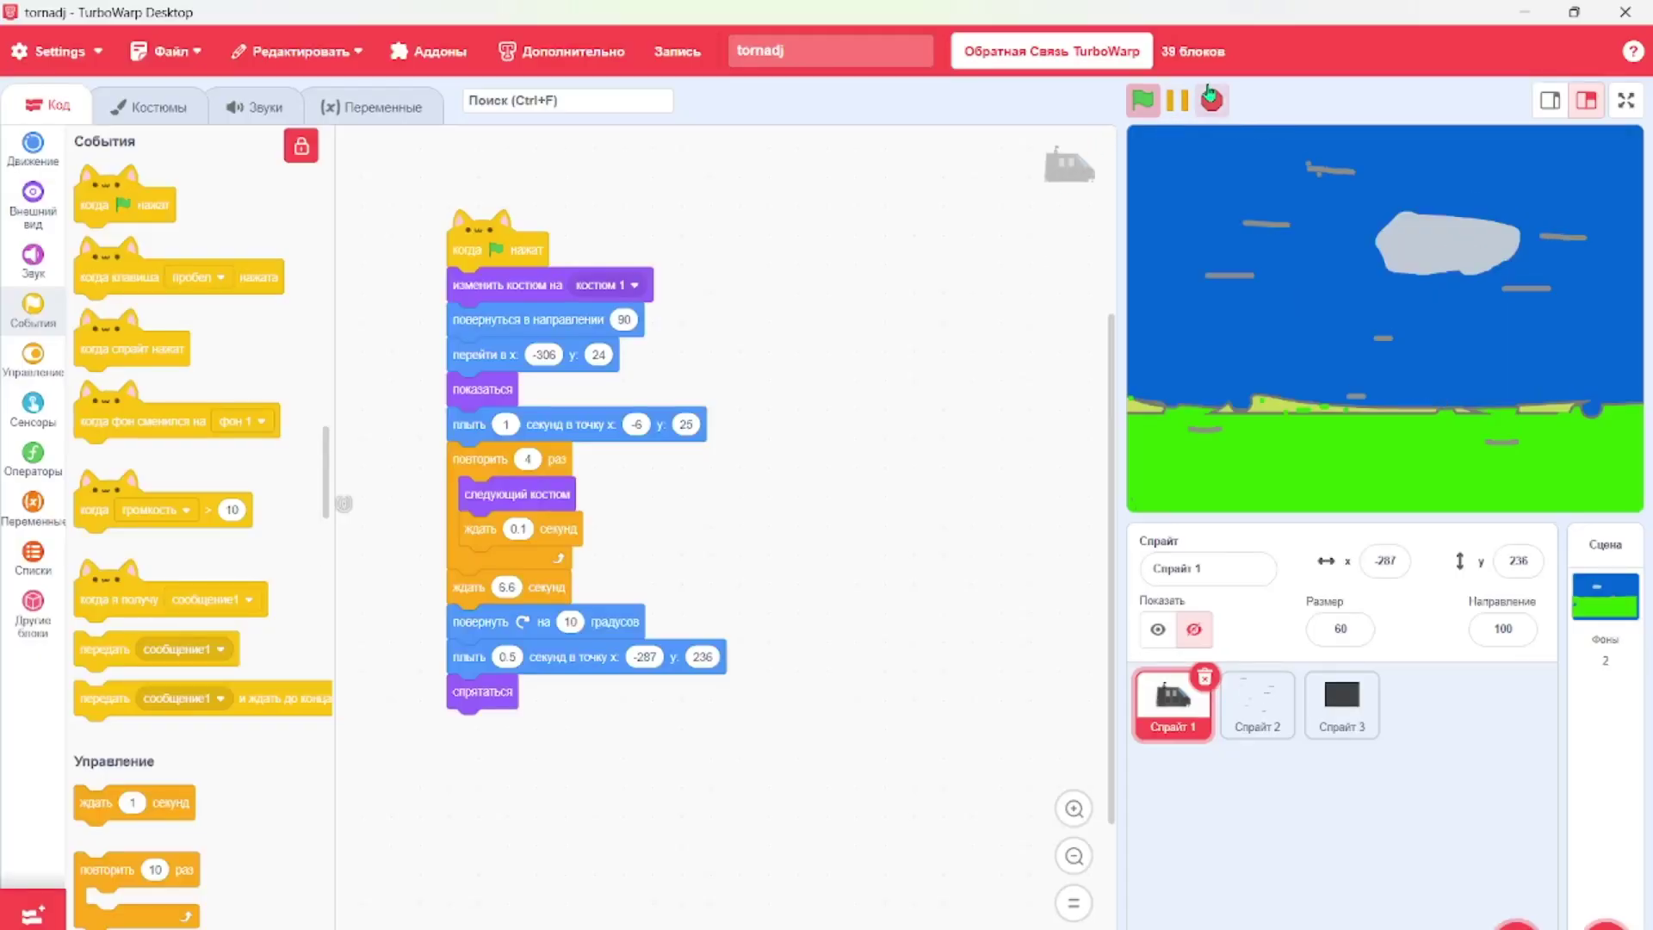
- Examine the dark overlay sprite's script, including its waits and transparency loops
click(1253, 719)
click(1358, 742)
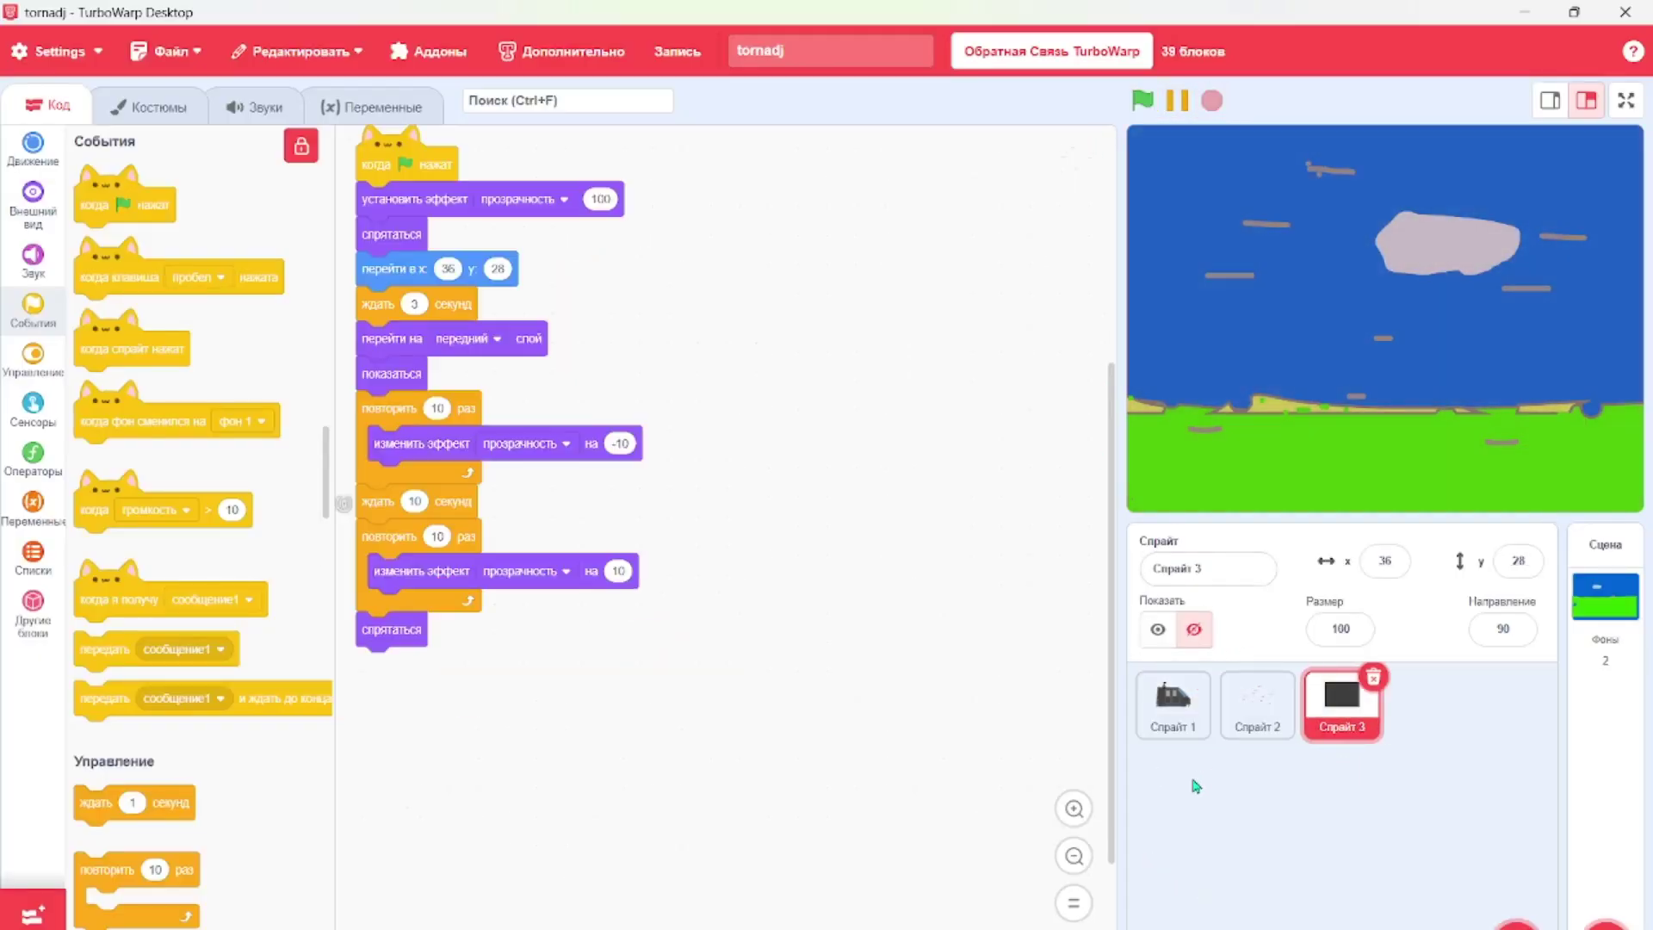
drag(414, 536, 255, 819)
drag(484, 232, 413, 453)
drag(534, 482, 65, 219)
drag(570, 570, 1065, 351)
drag(618, 301, 466, 517)
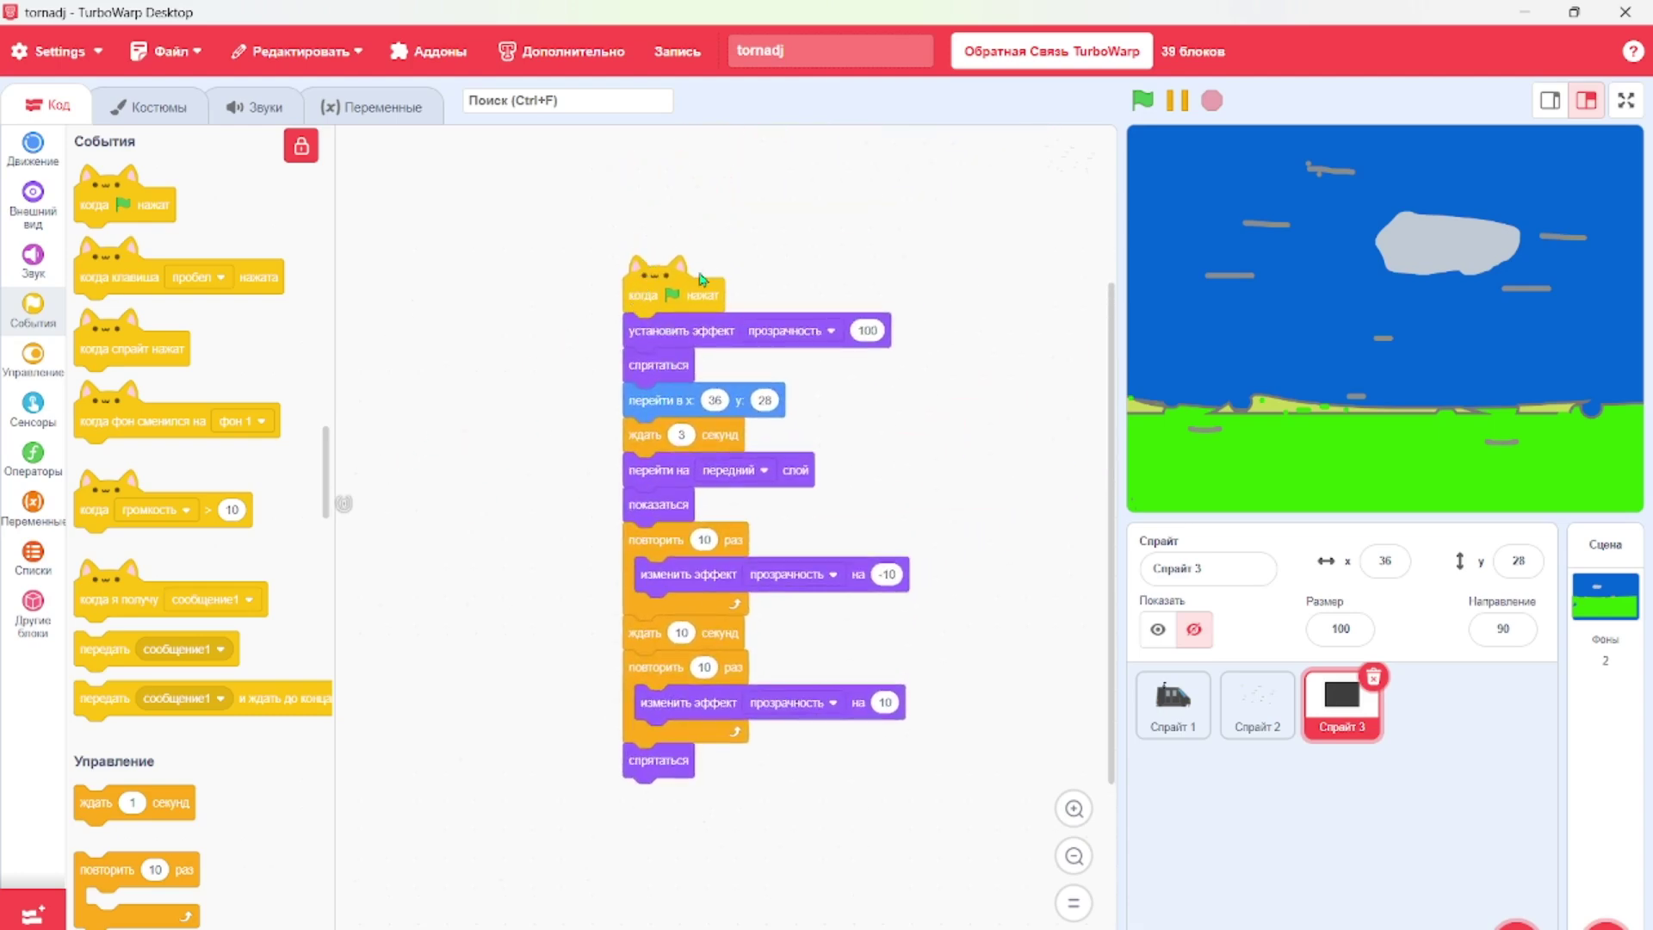
key(alt+Tab)
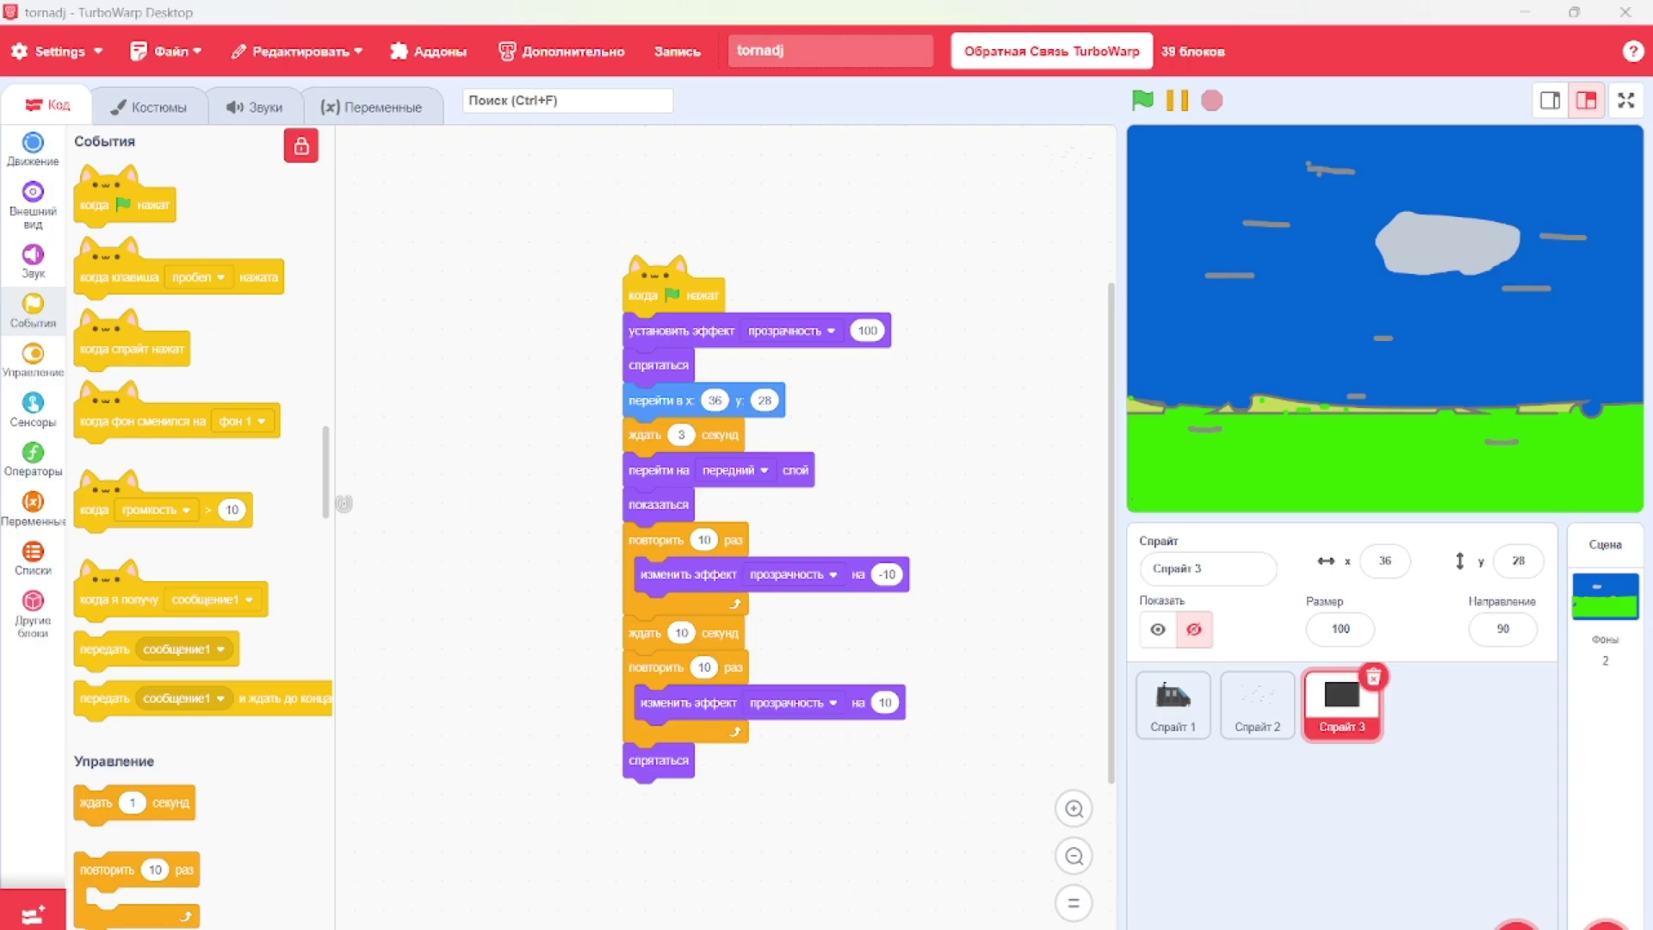